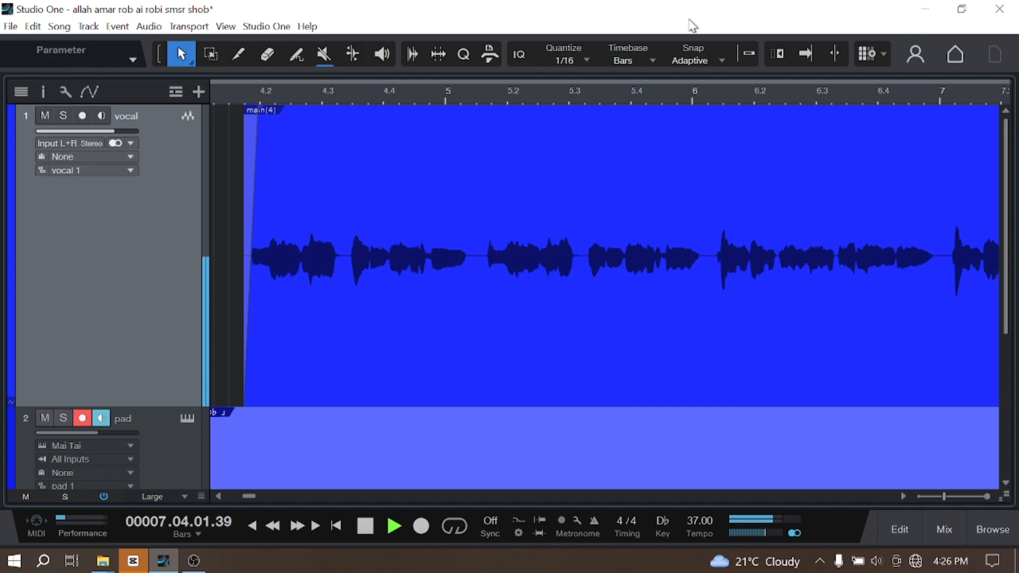
left_click(810, 52)
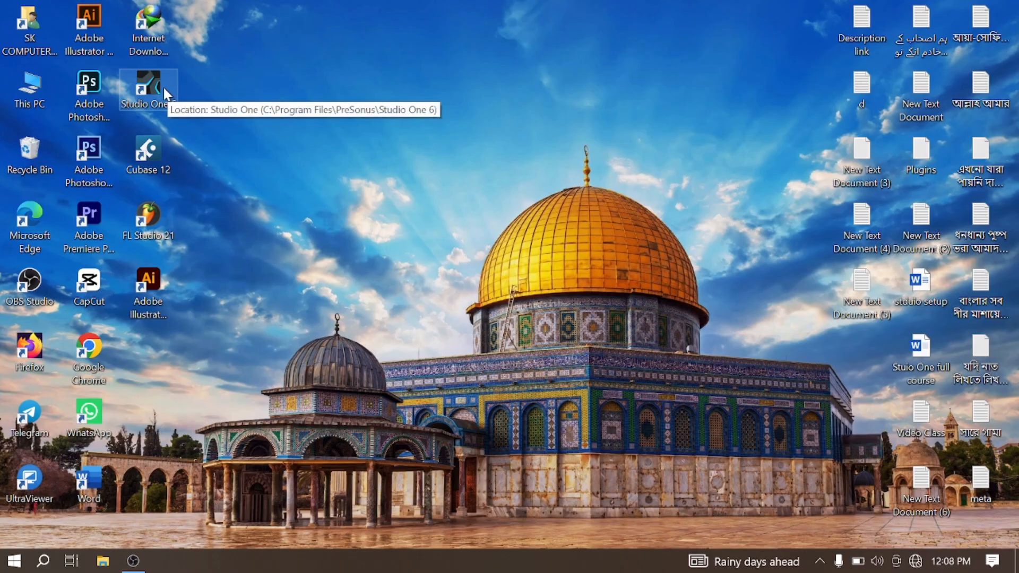
Step: Launch Studio One and open the recent song "allah amar rob ai robi smsr shob"
double_click(163, 92)
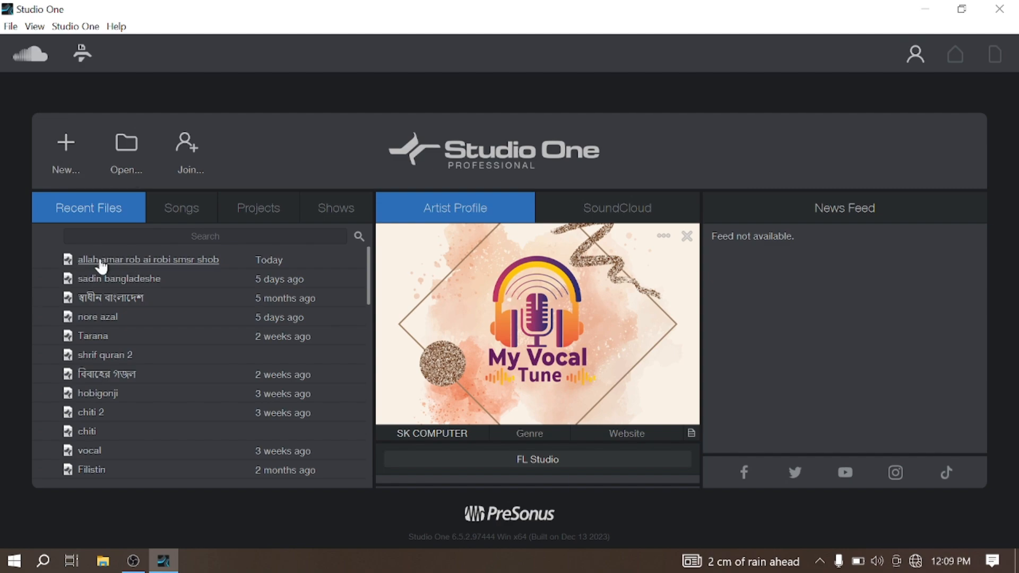
left_click(141, 260)
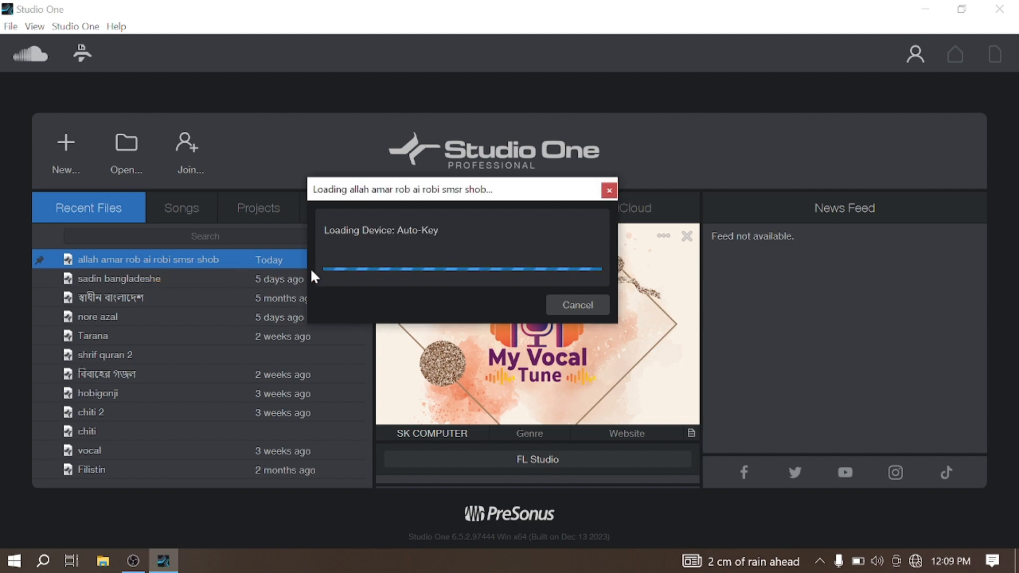
scroll(384, 101, "down", 5)
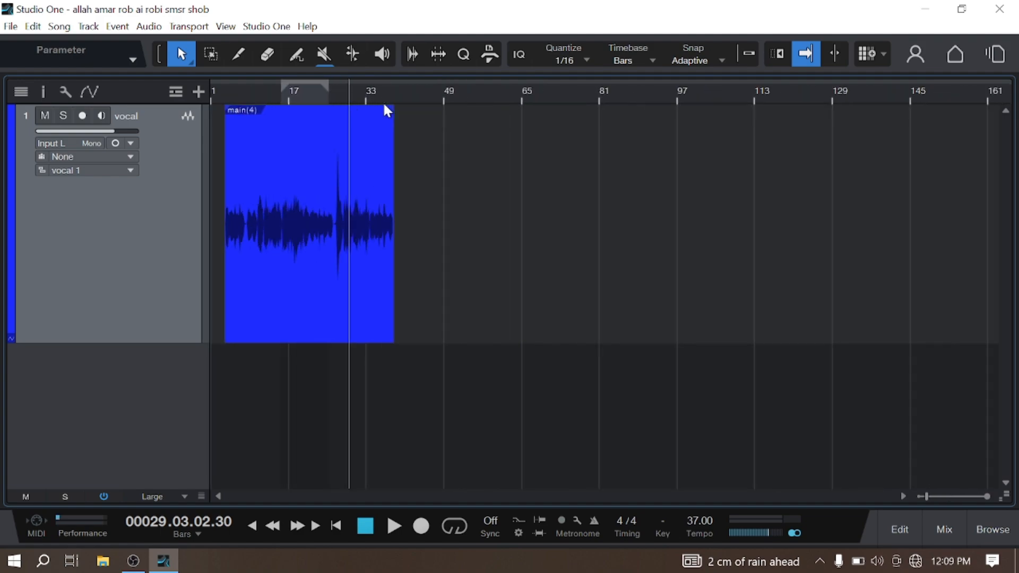
scroll(227, 91, "up", 4)
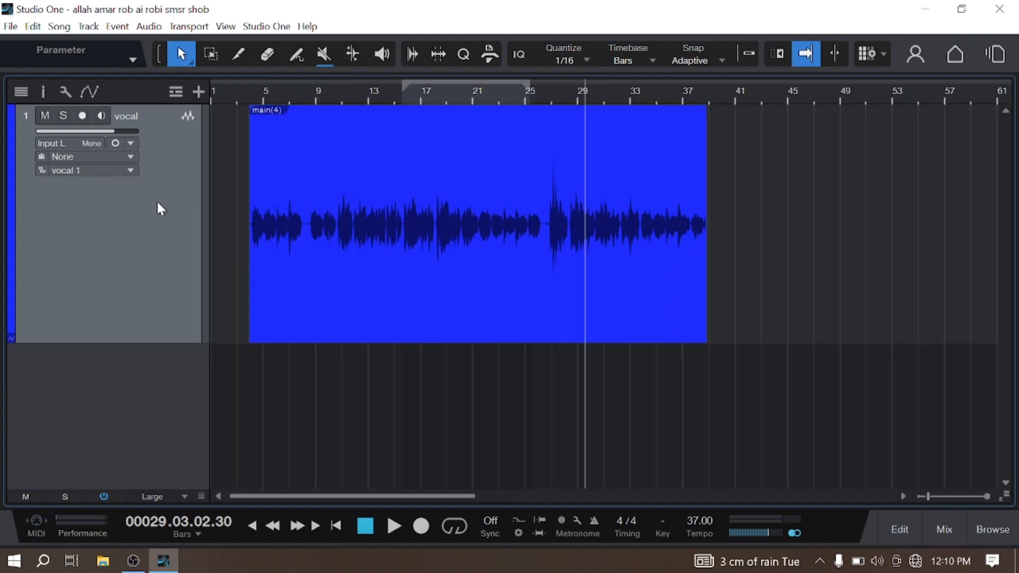
Step: Show the vocal track's inspector and play the vocal from about bar 10, dismissing the audio device notification
left_click(47, 92)
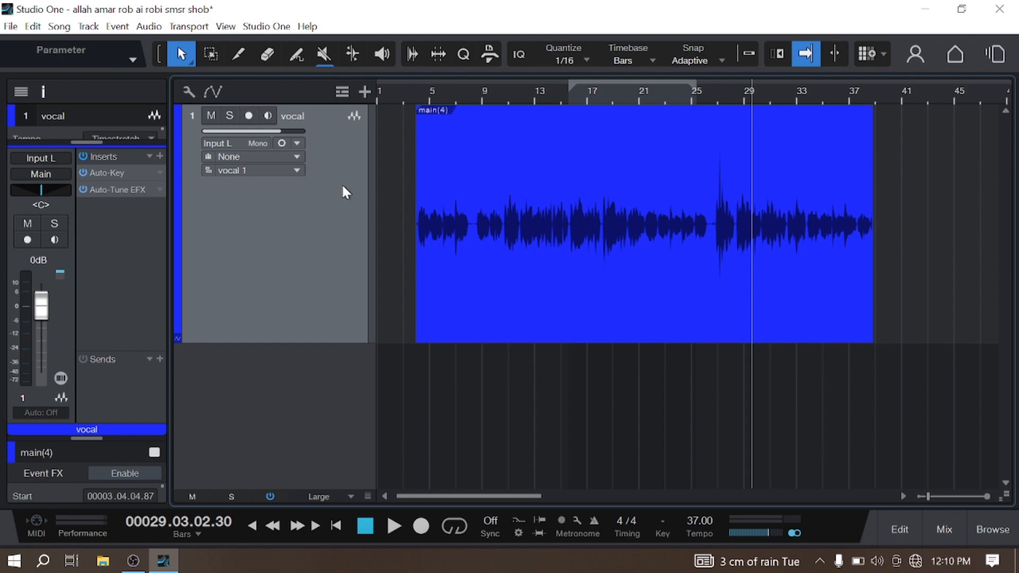
left_click(508, 94)
key("space")
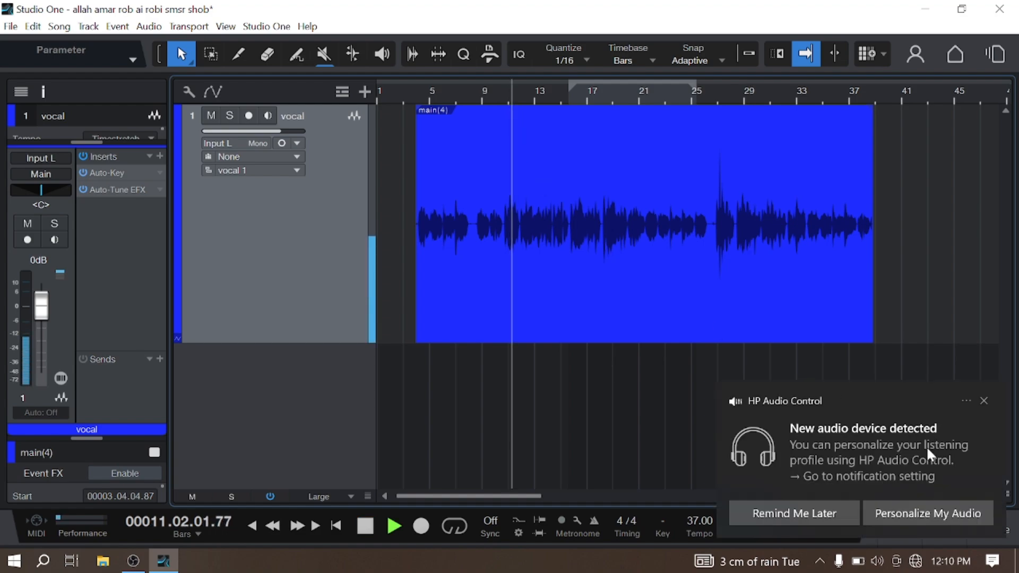
left_click(983, 401)
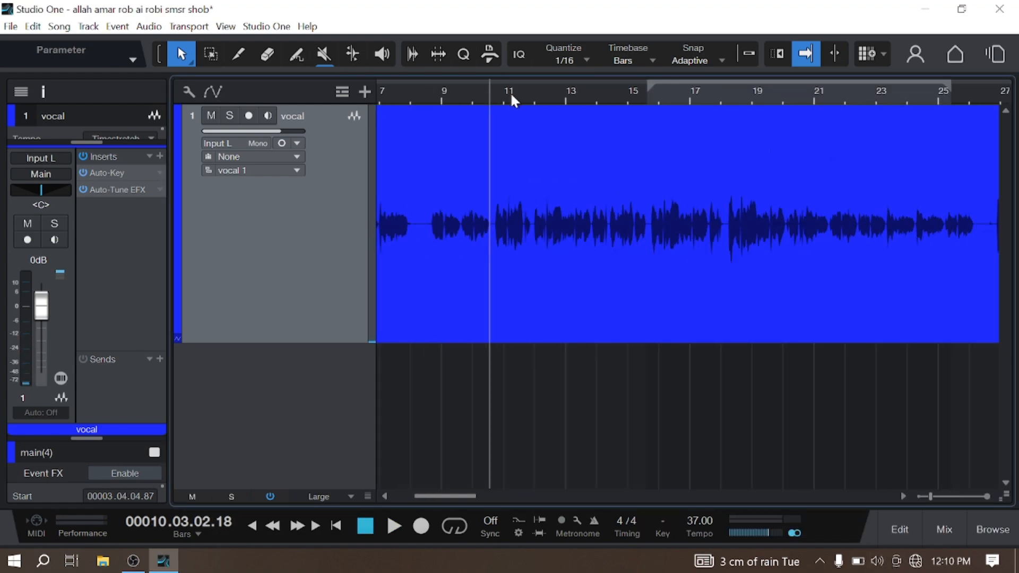
Step: Play the vocal from just before bar 9 and stop at about bar 12
scroll(511, 95, "down", 6)
scroll(403, 87, "up", 4)
scroll(483, 94, "up", 3)
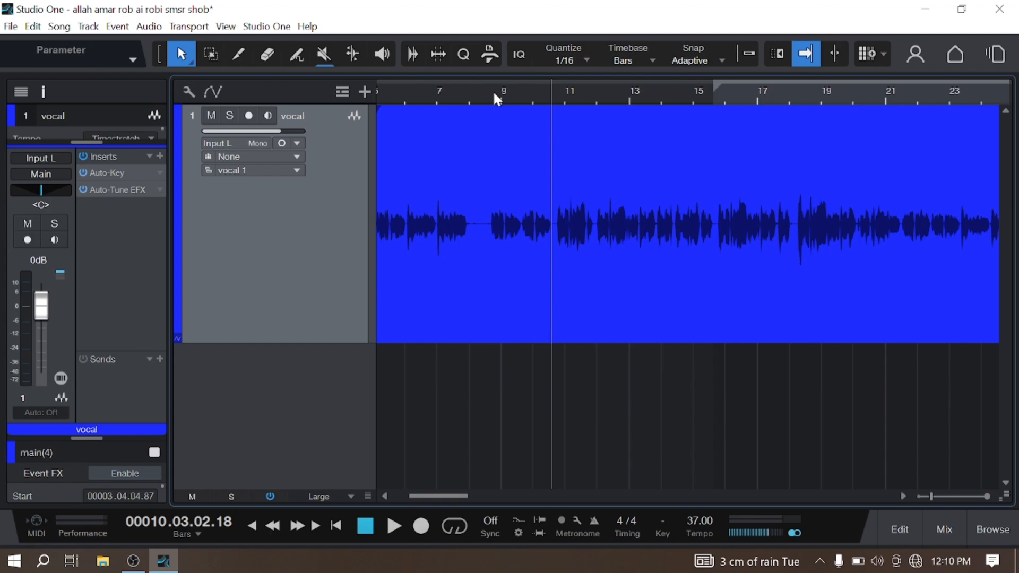
left_click(490, 96)
key("space")
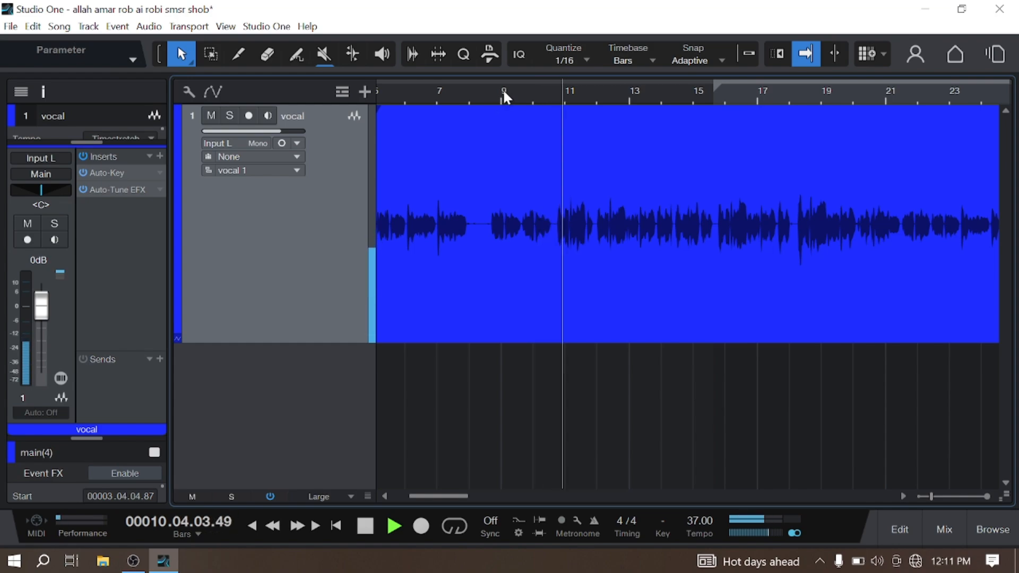
scroll(545, 99, "down", 2)
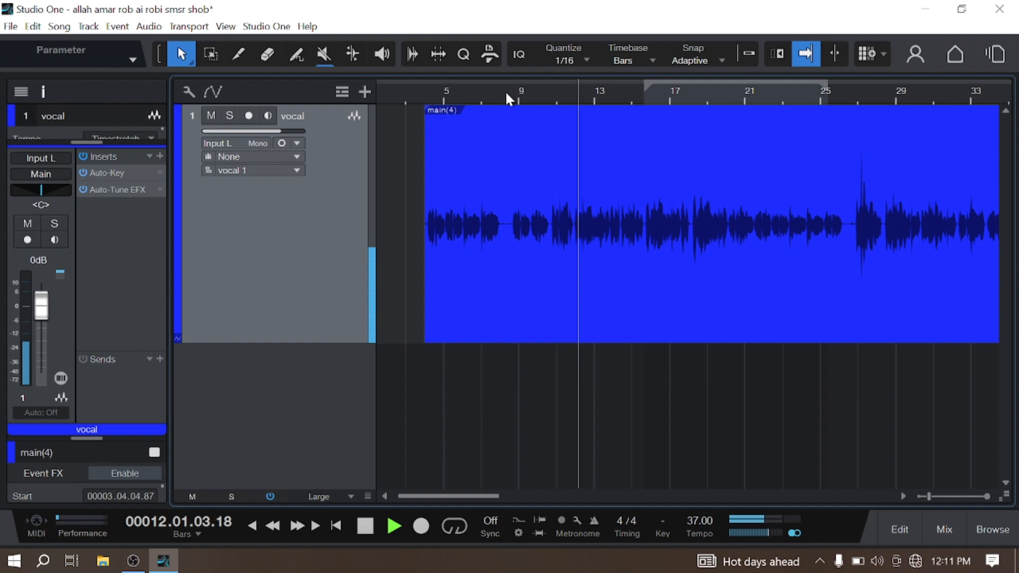
key("space")
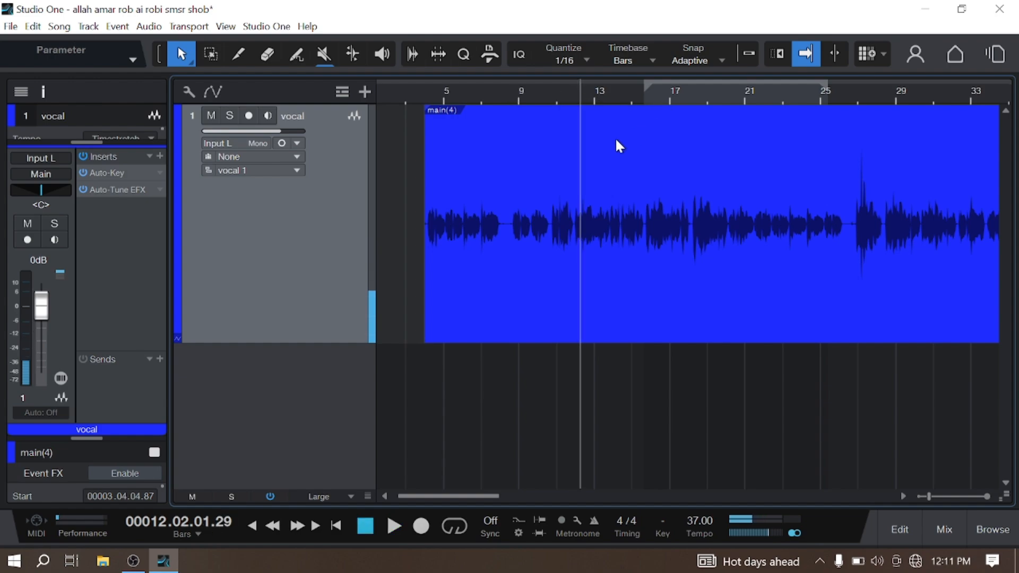
Step: Remove the Auto-Key and Auto-Tune EFX inserts from the vocal track
scroll(406, 102, "up", 5)
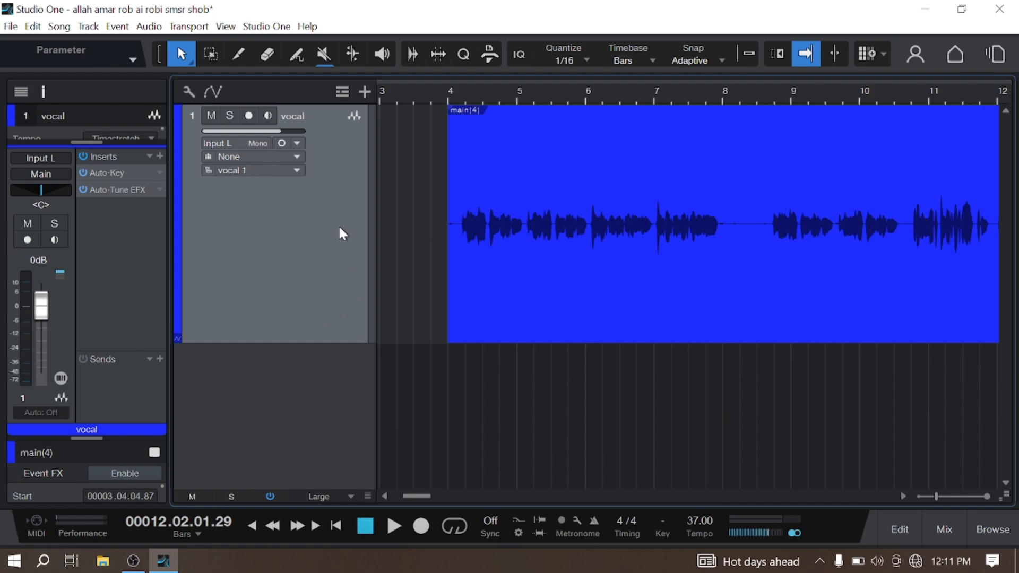
double_click(121, 190)
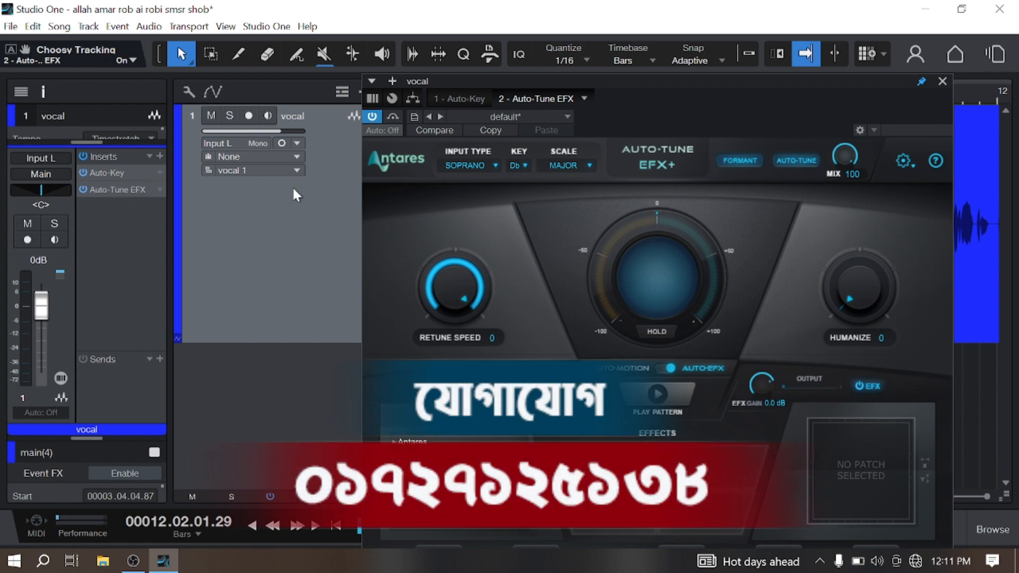
left_click(943, 82)
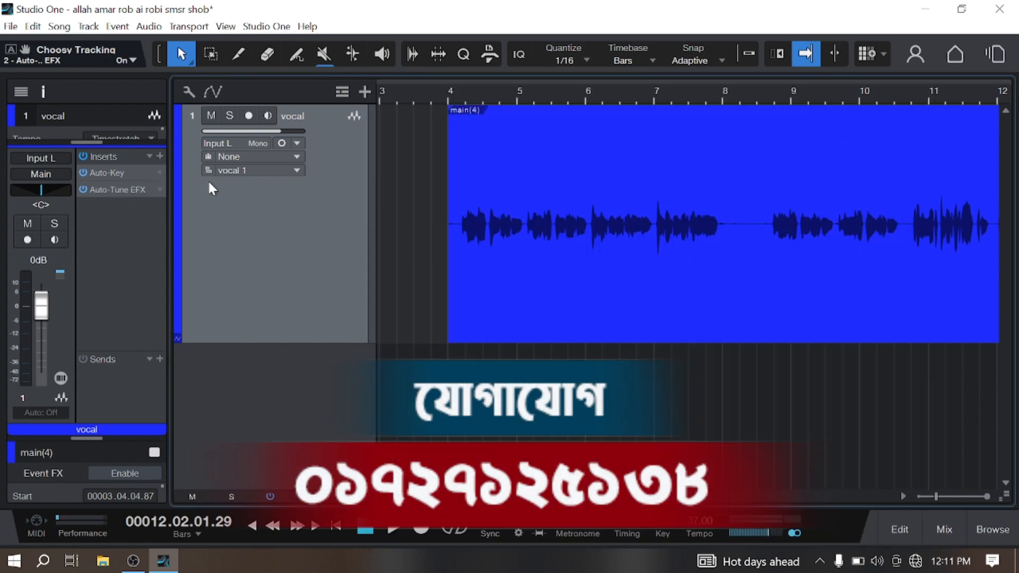
right_click(108, 174)
left_click(154, 344)
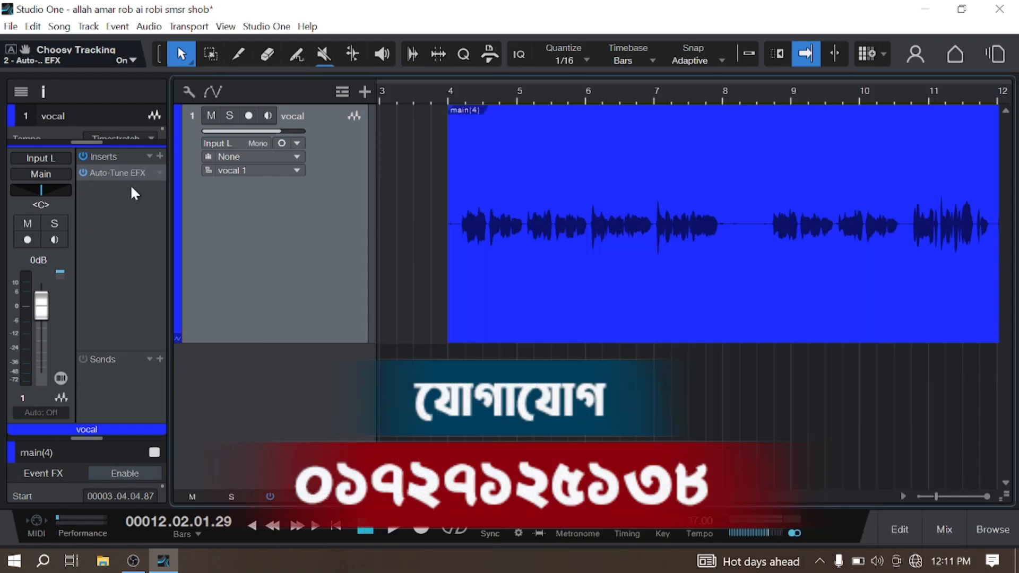
right_click(126, 168)
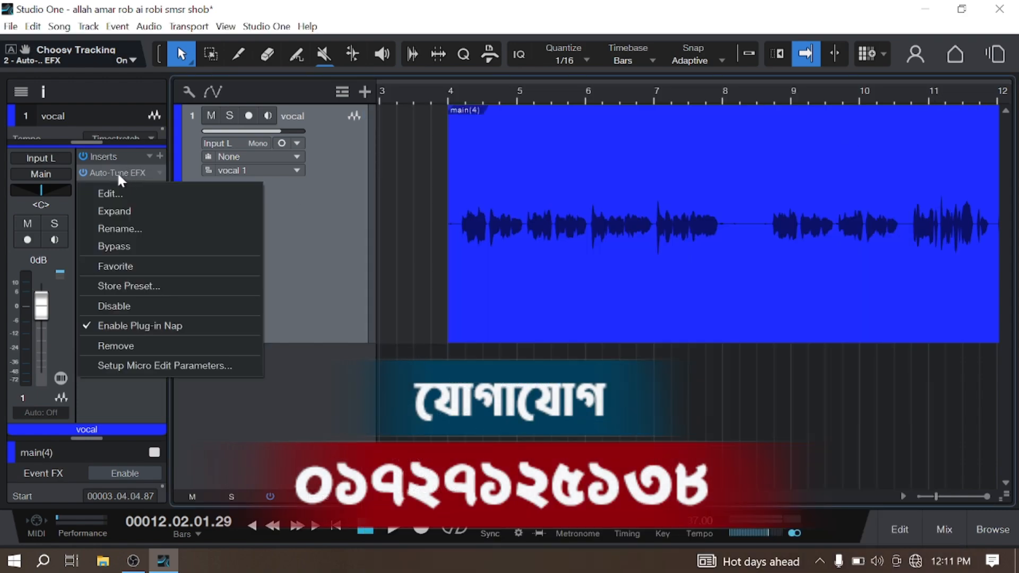
left_click(166, 346)
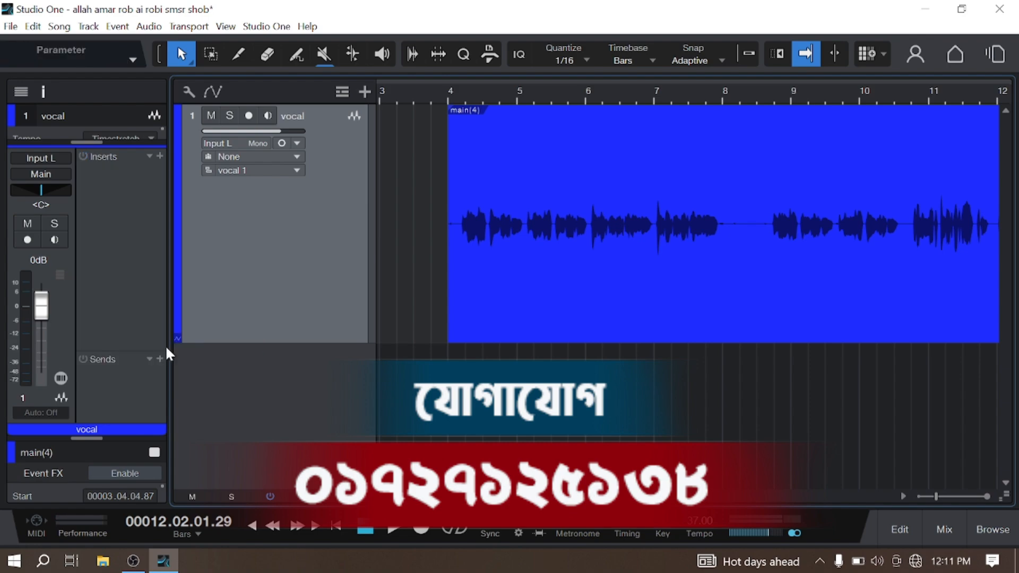
Step: Switch off the L2 Stereo insert on the Main output channel in the mixer
left_click(951, 525)
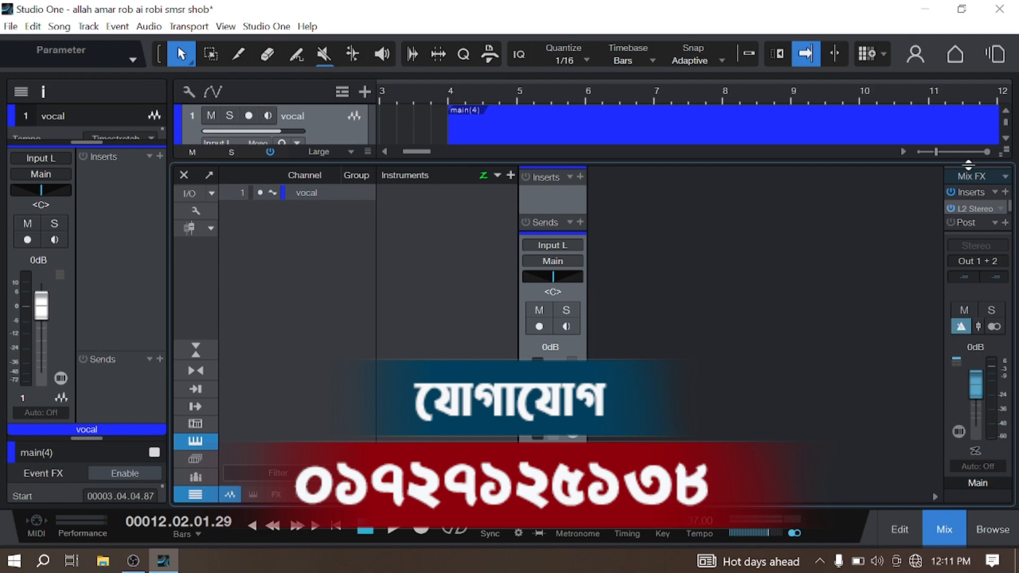
left_click_drag(969, 166, 974, 143)
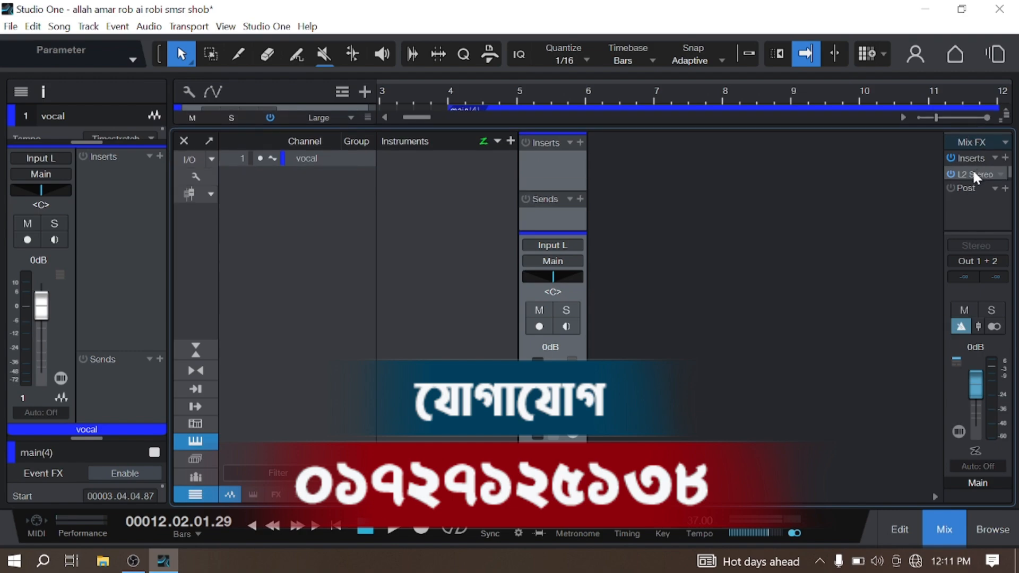
left_click(951, 174)
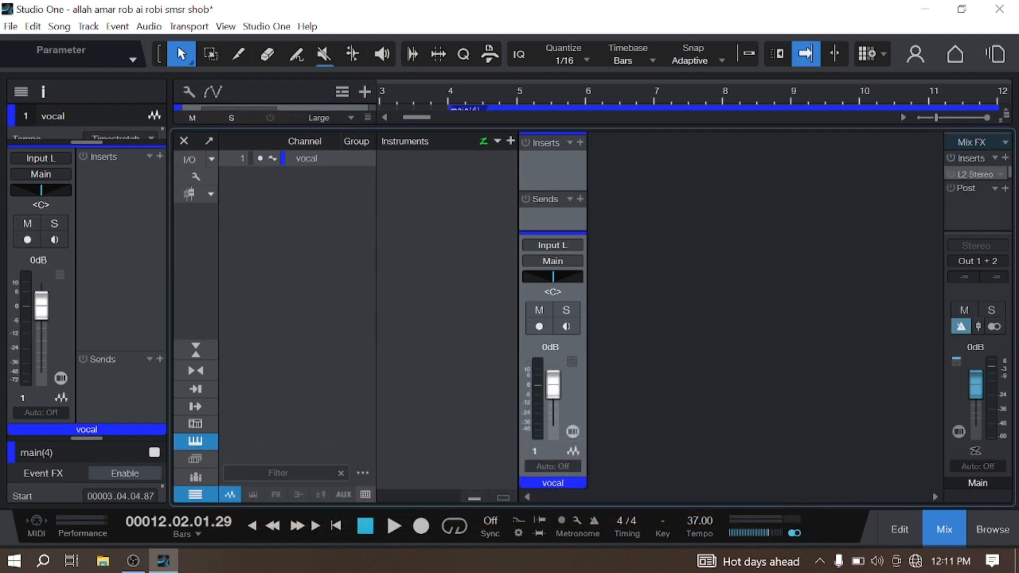
left_click(929, 528)
Step: Play the opening of the vocal without effects from about bar 4 and stop
scroll(464, 95, "down", 2)
left_click(454, 95)
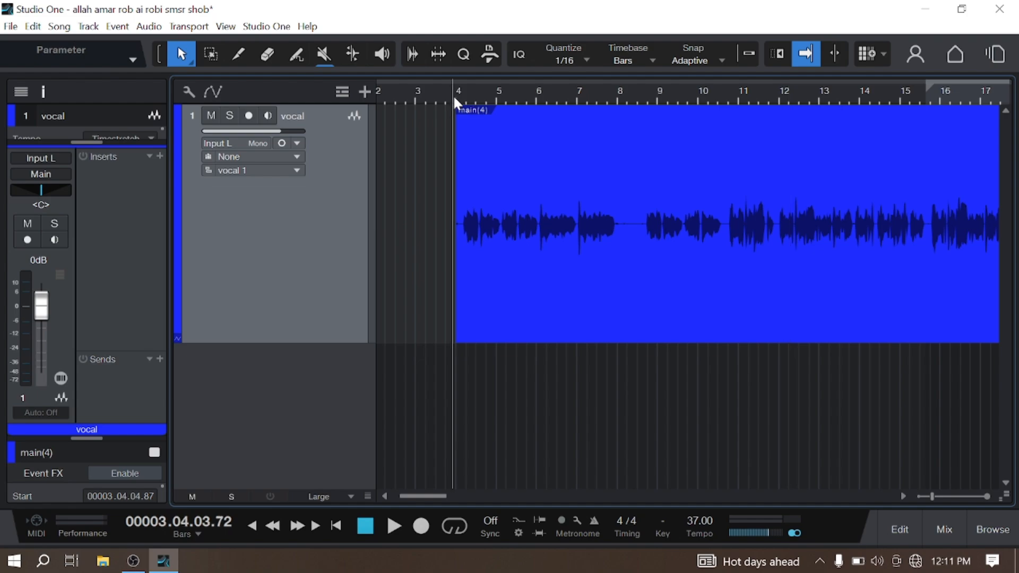
left_click(470, 89)
key("space")
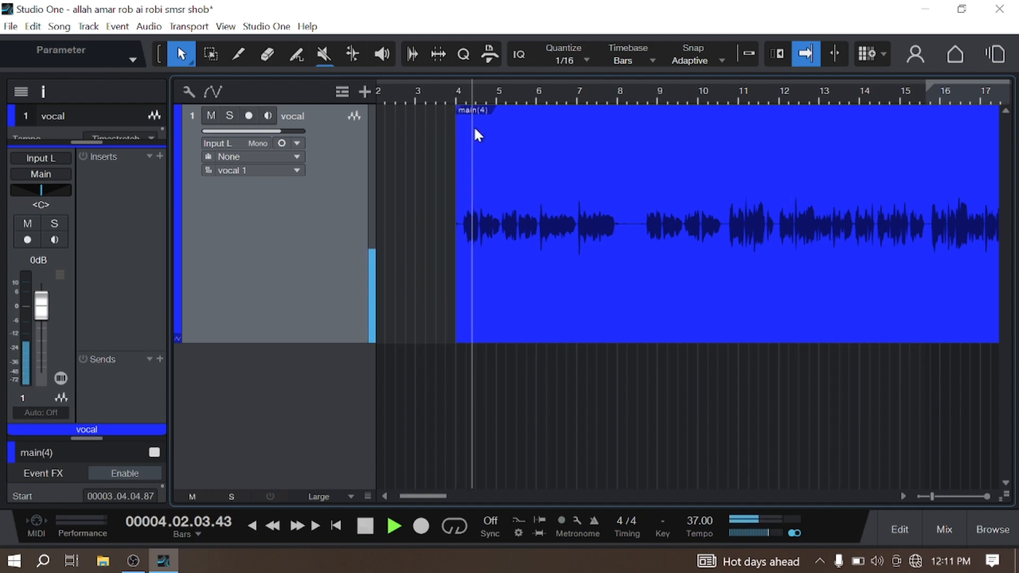
key("space")
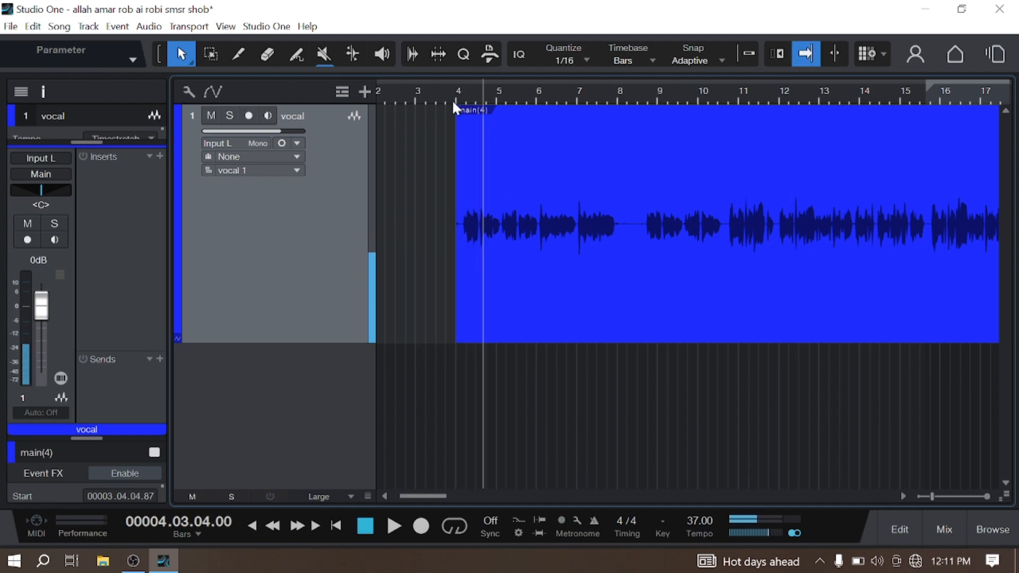
Step: Hide the inspector and play the first vocal phrases from about 4.1, stopping before bar 8
left_click(451, 100)
scroll(463, 100, "up", 3)
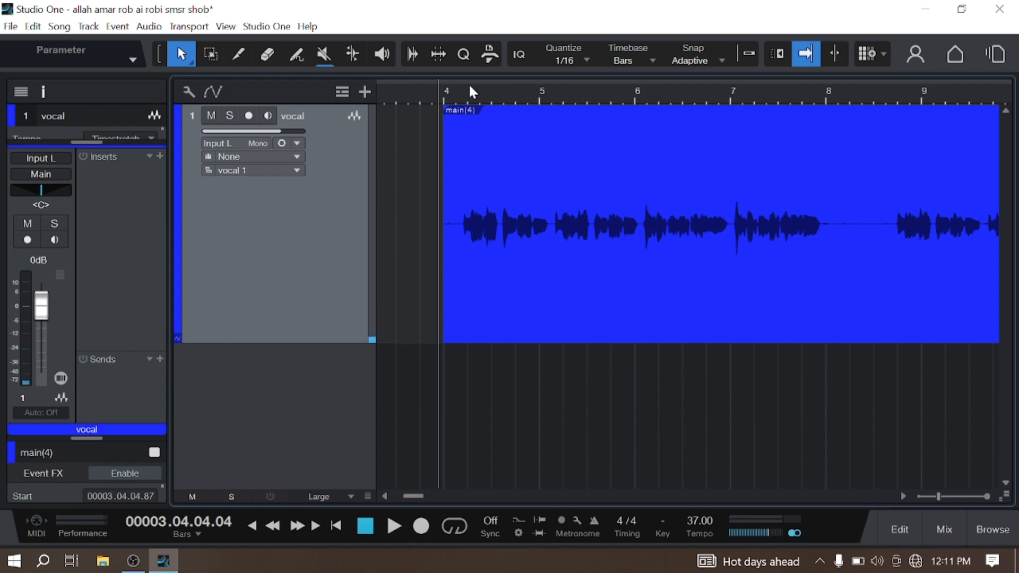
left_click(460, 96)
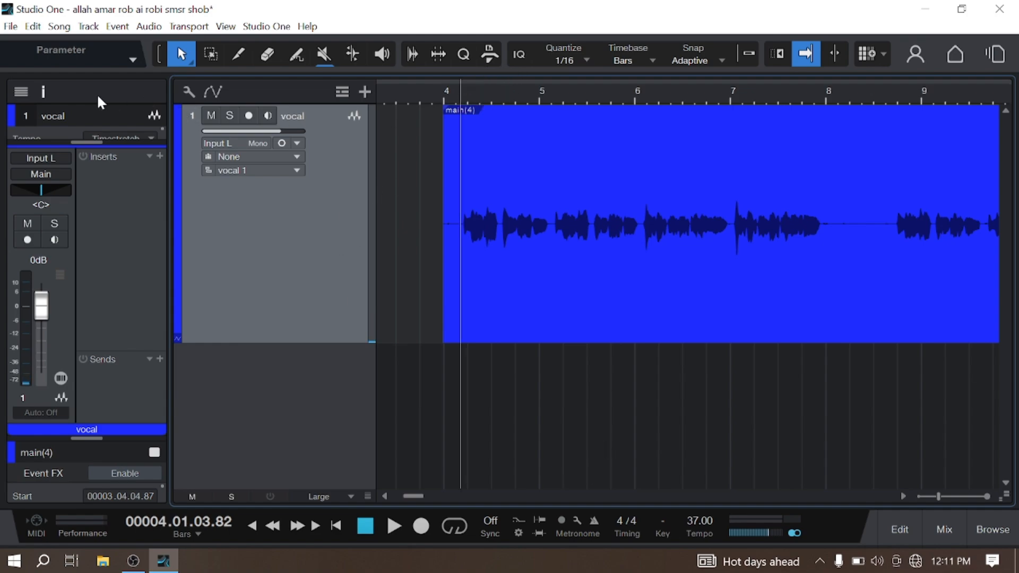
left_click(52, 88)
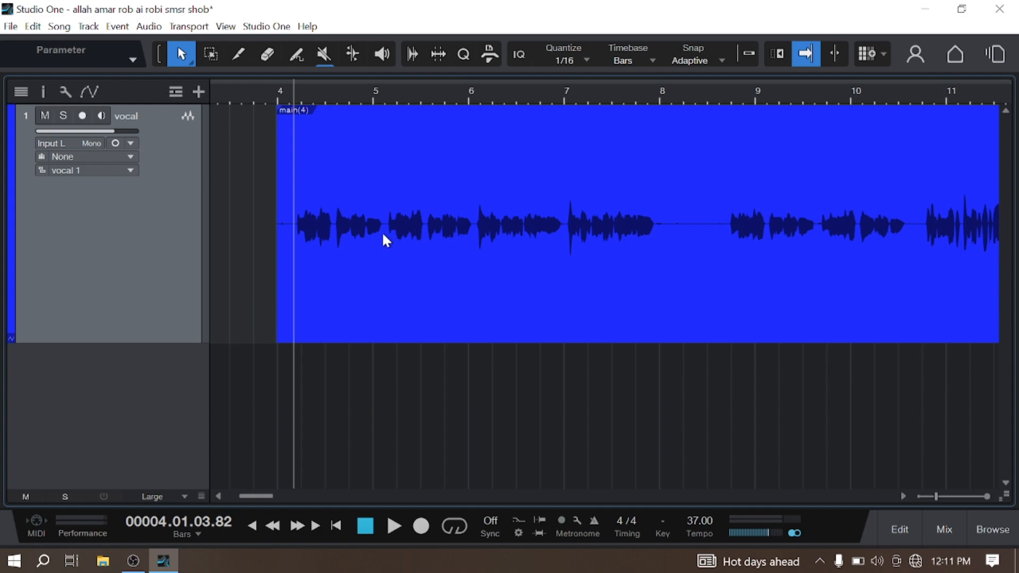
key("space")
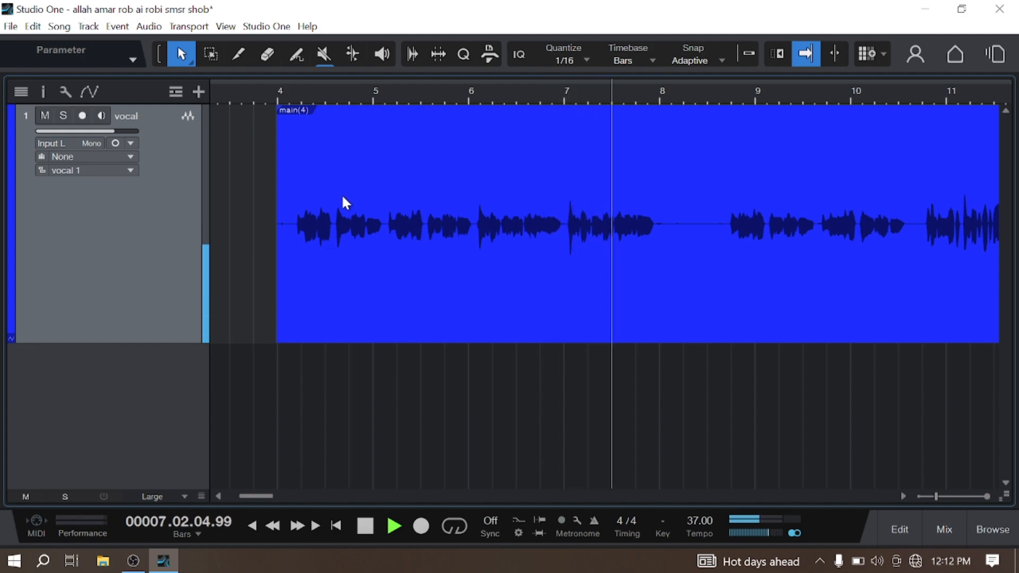
key("space")
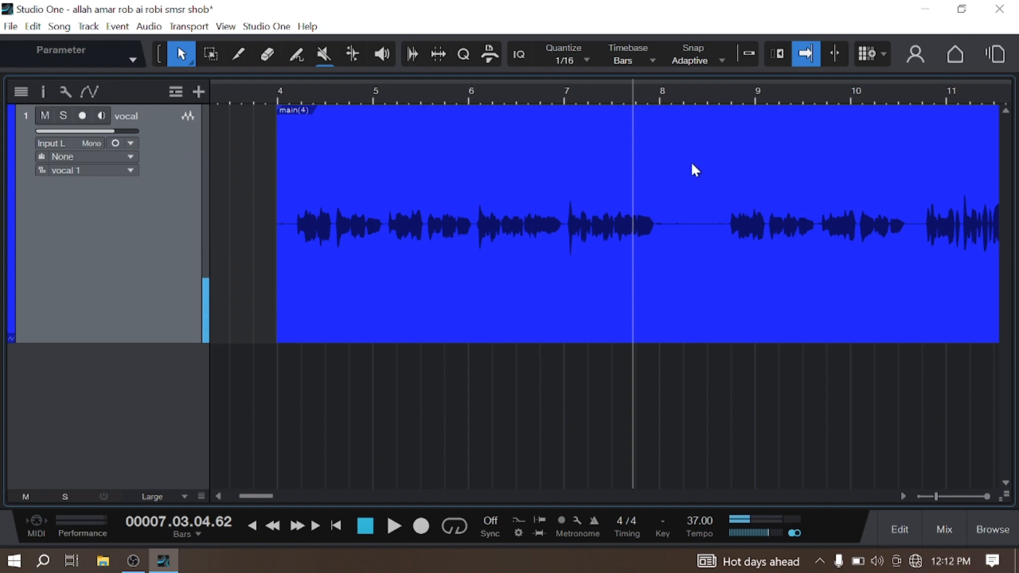
Step: Resume playback to check the phrase before bar 9, and replay the vocal from about bar 7
key("space")
left_click(731, 94)
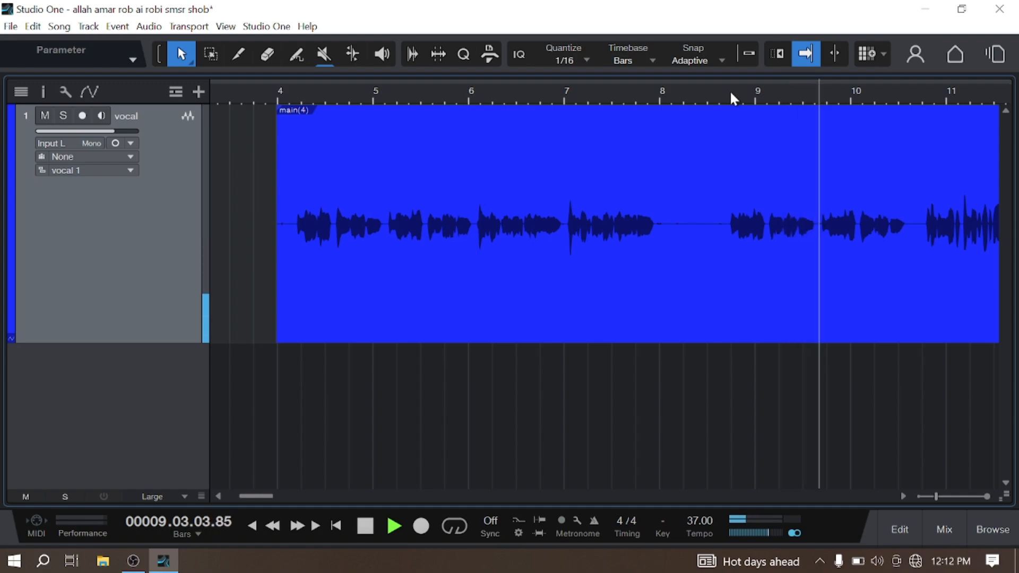
scroll(912, 94, "down", 3)
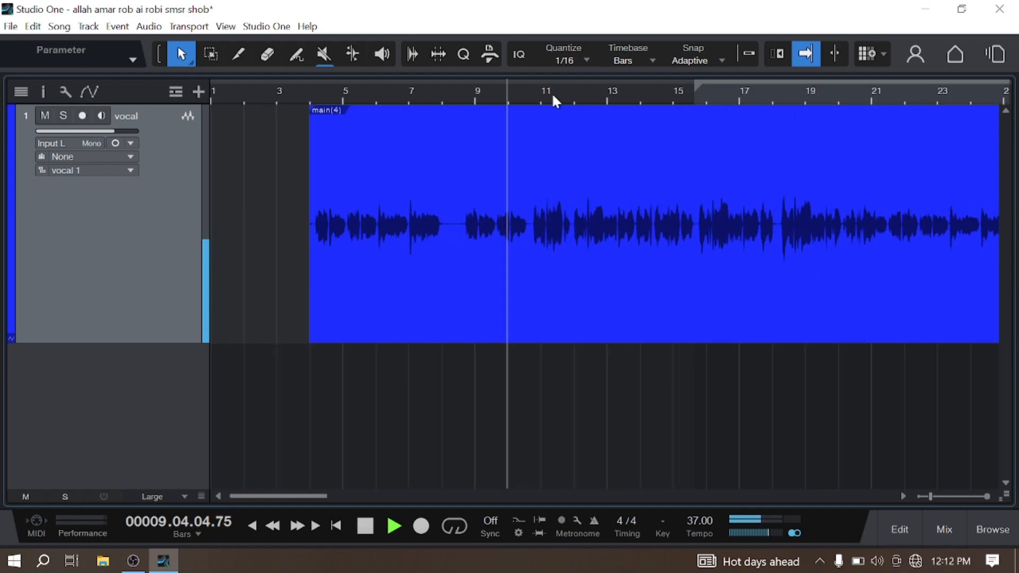
scroll(448, 91, "up", 4)
scroll(612, 91, "down", 2)
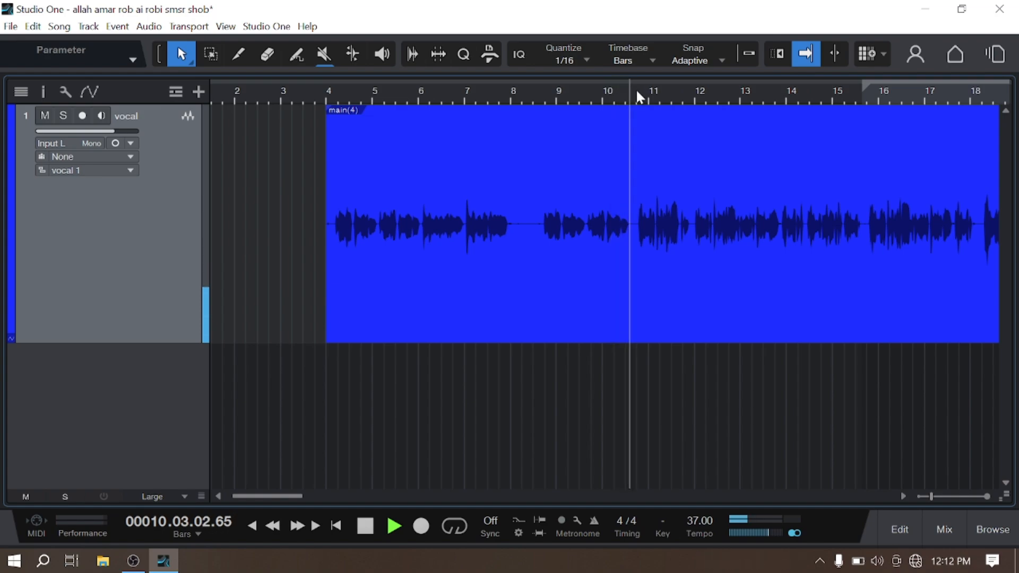
left_click(470, 92)
scroll(470, 92, "up", 3)
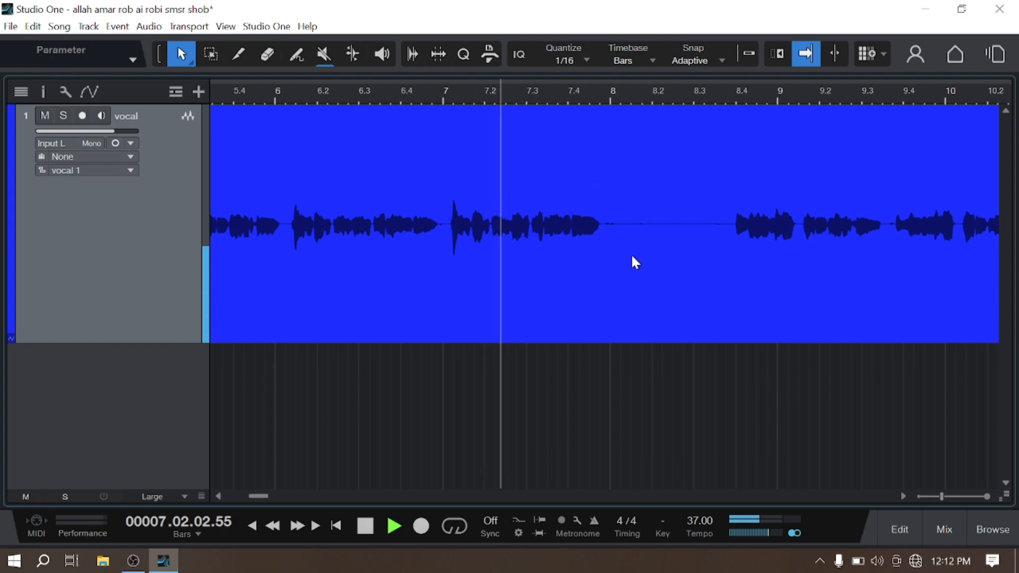
Step: Stop playback and split the vocal event at both edges of the silent gap from about bar 8 to just before 8.4
key("2")
left_click_drag(605, 222, 731, 247)
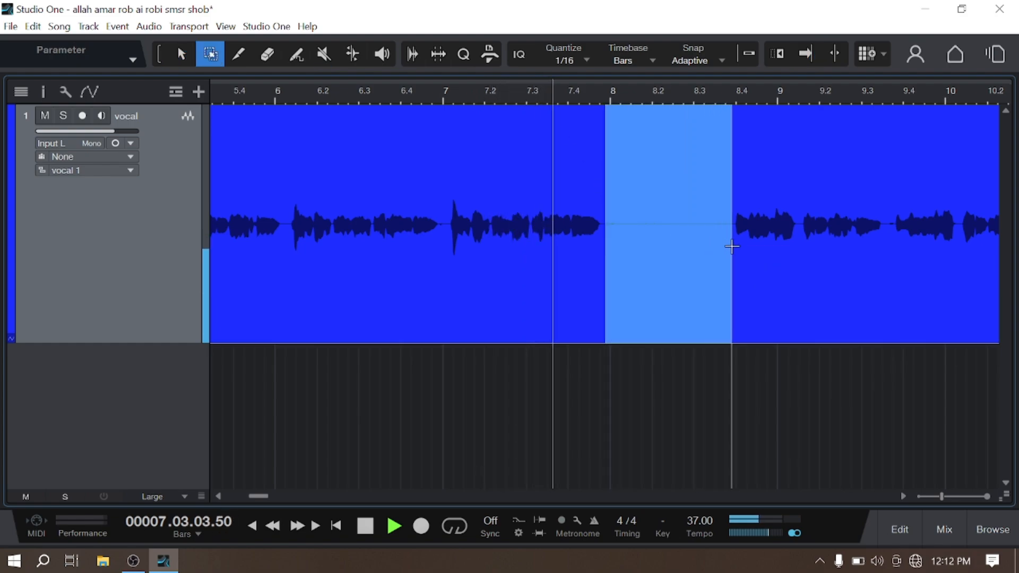
key("space")
key("f")
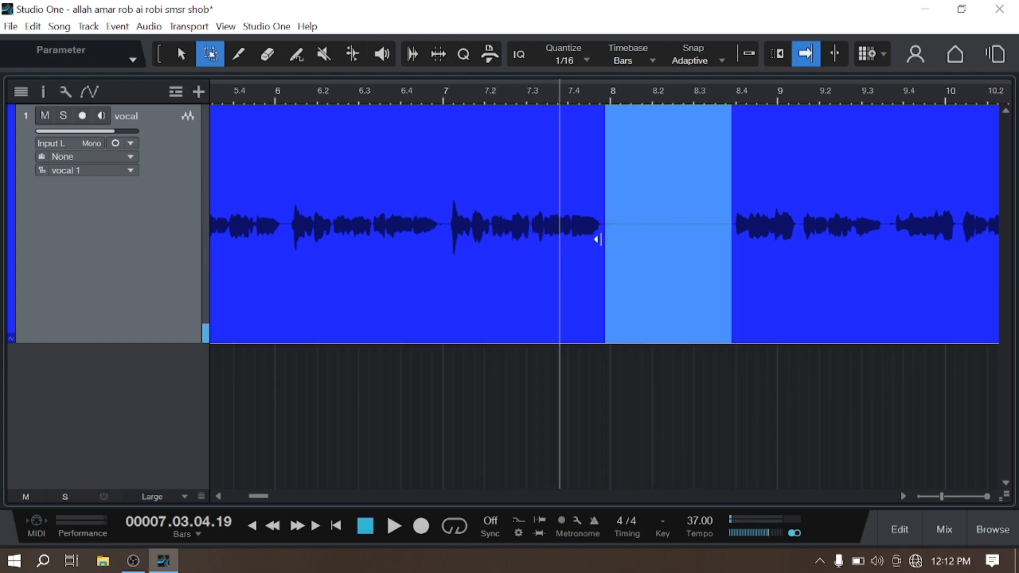
left_click(239, 58)
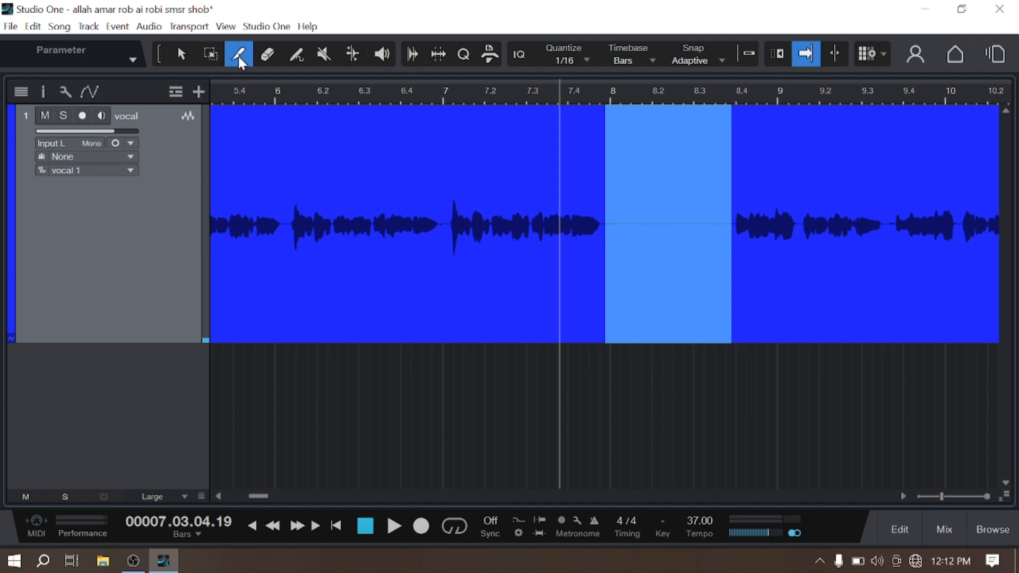
left_click(610, 224)
left_click(731, 240)
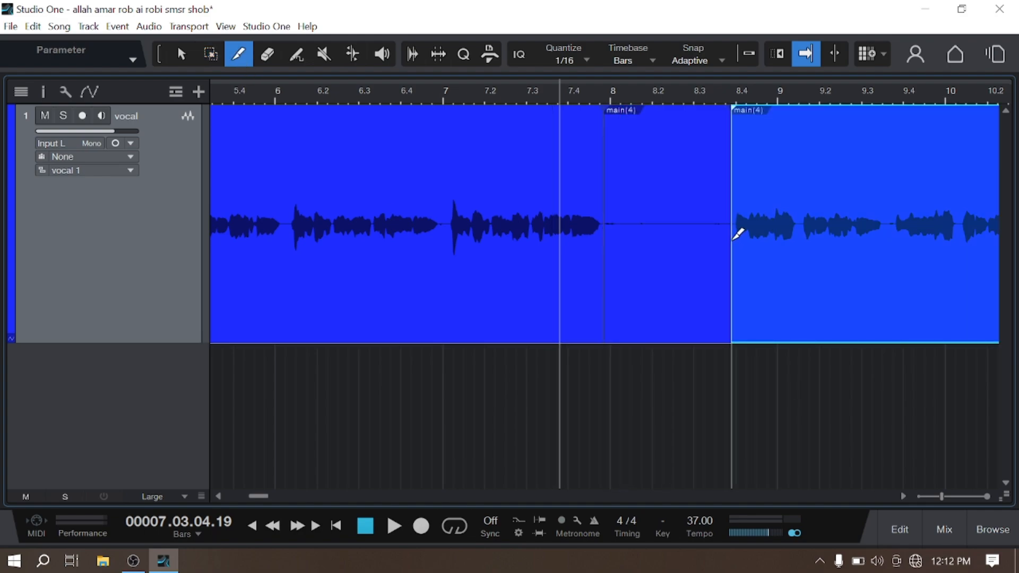
Step: Delete the isolated silent segment, undo that deletion, and delete it again with ripple editing on to close the gap
key("1")
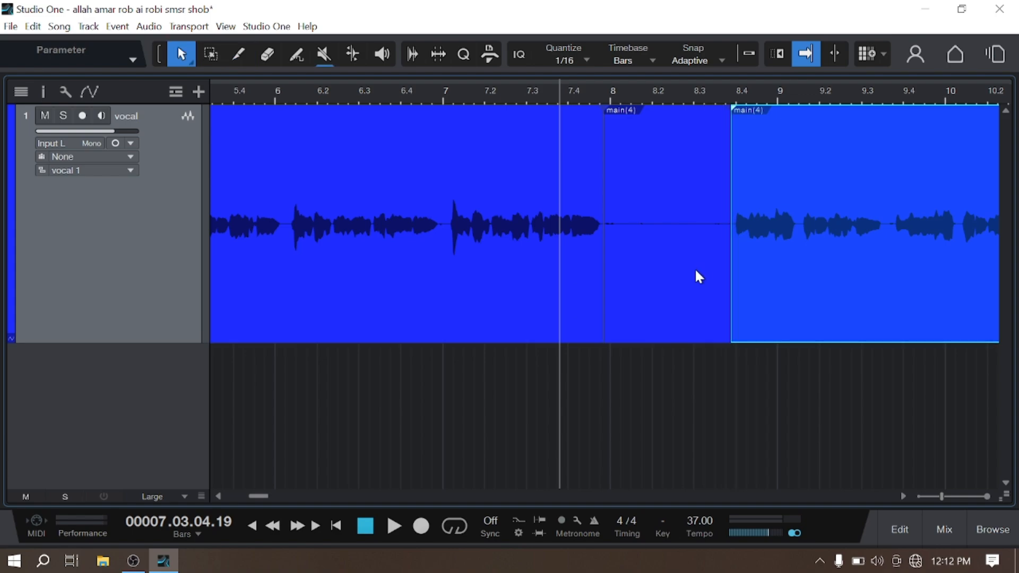
left_click(692, 269)
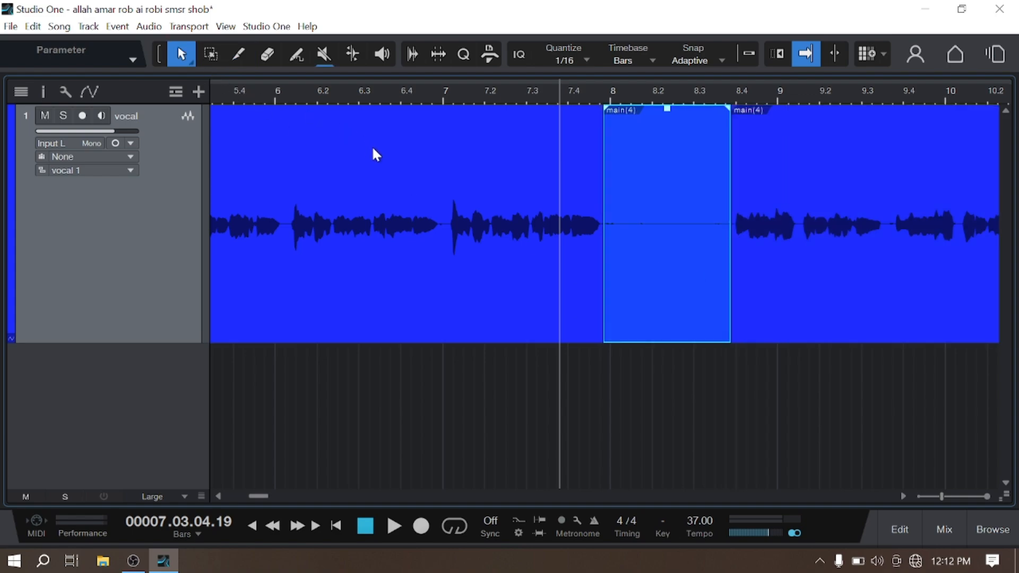
key("Delete")
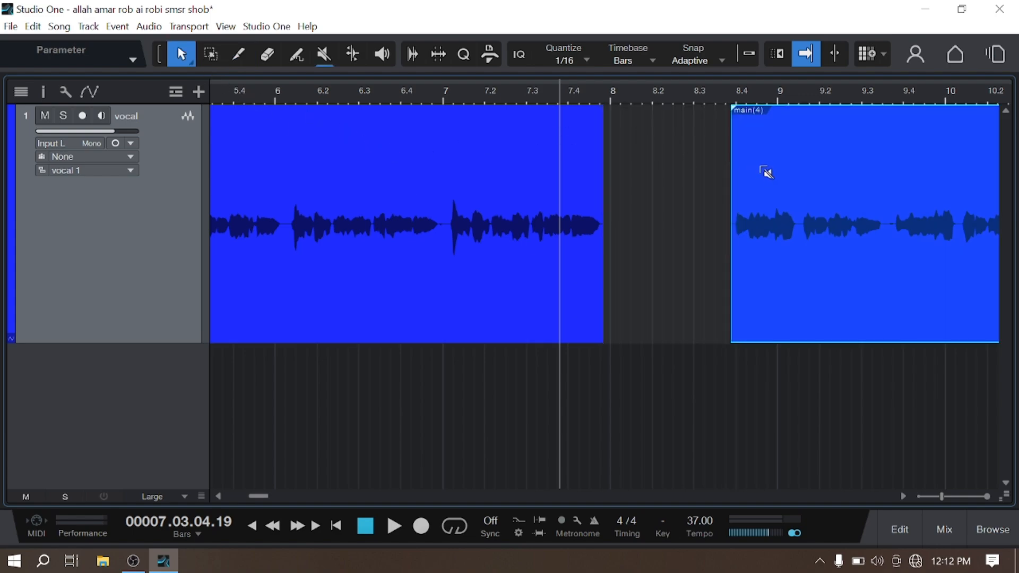
key("ctrl+z")
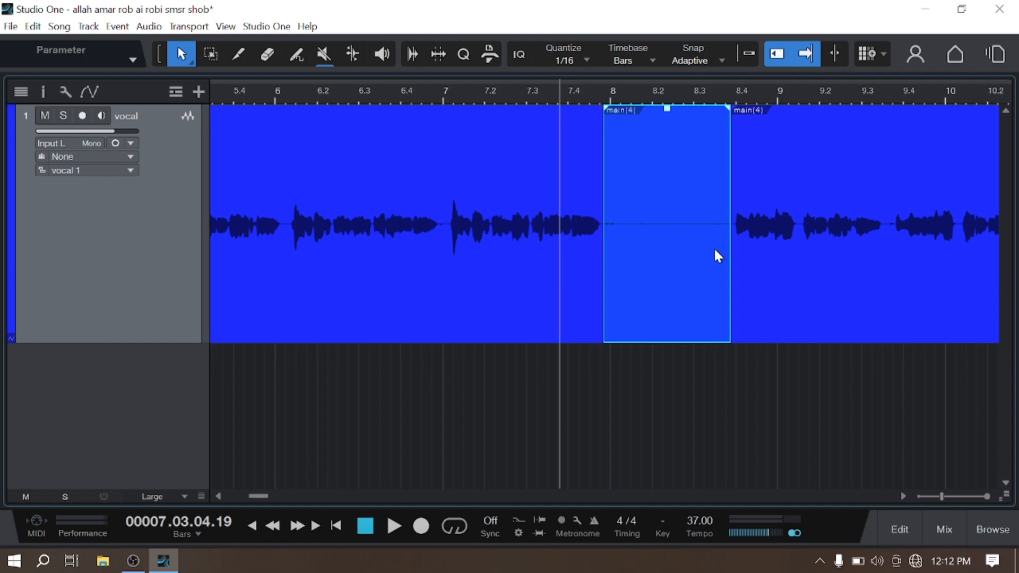
key("Delete")
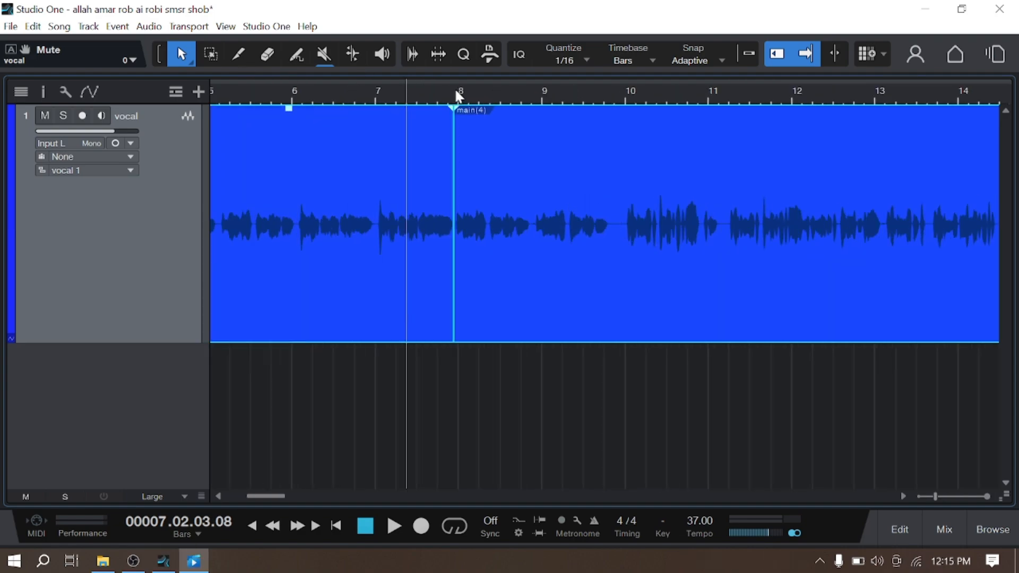
Step: Turn off ripple editing and move the event after the cut slightly earlier to overlap the end of the previous phrase
scroll(454, 90, "up", 3)
scroll(437, 101, "up", 3)
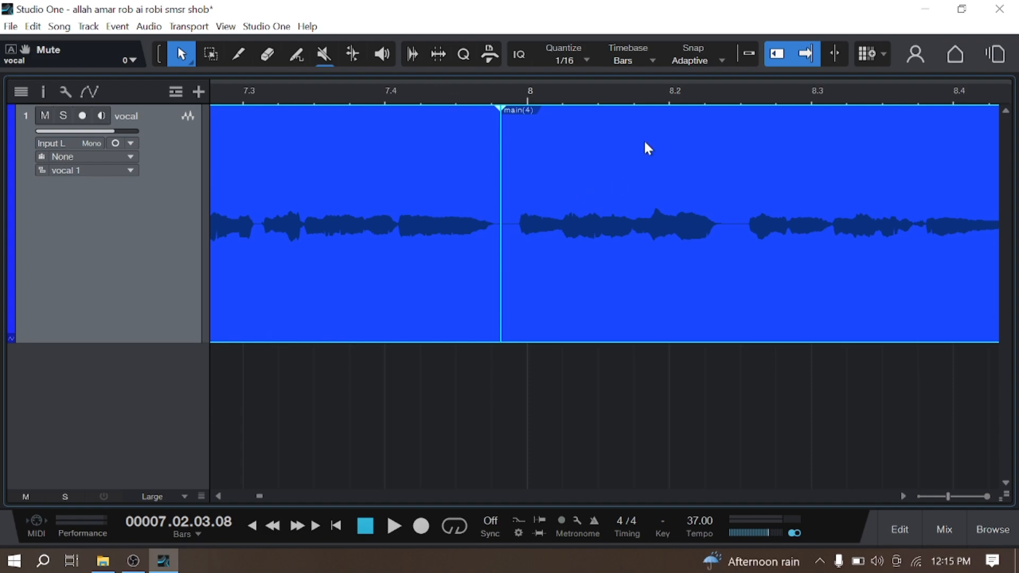
left_click(524, 275)
left_click_drag(525, 332, 524, 310)
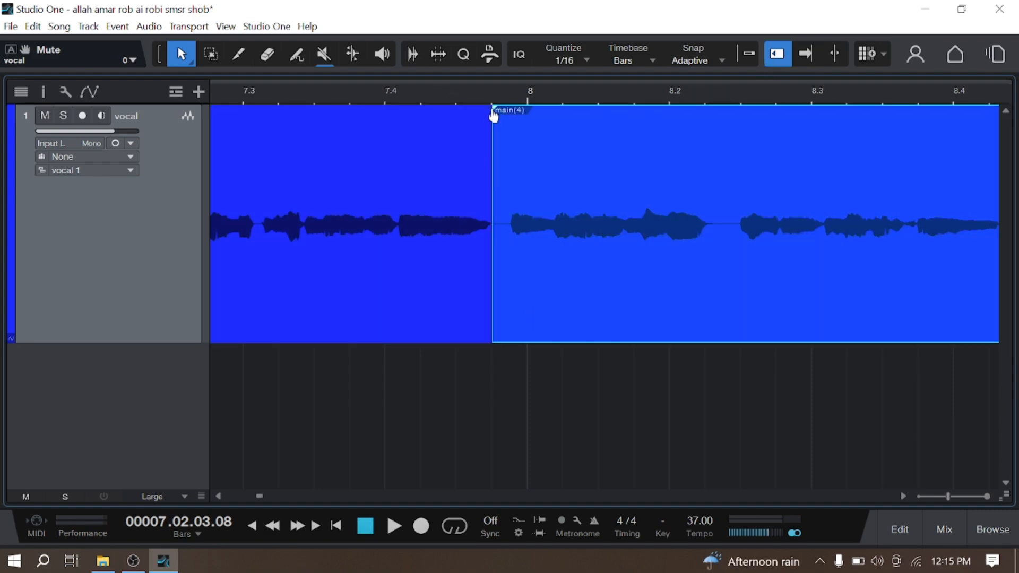
scroll(488, 93, "up", 2)
left_click_drag(535, 386, 432, 286)
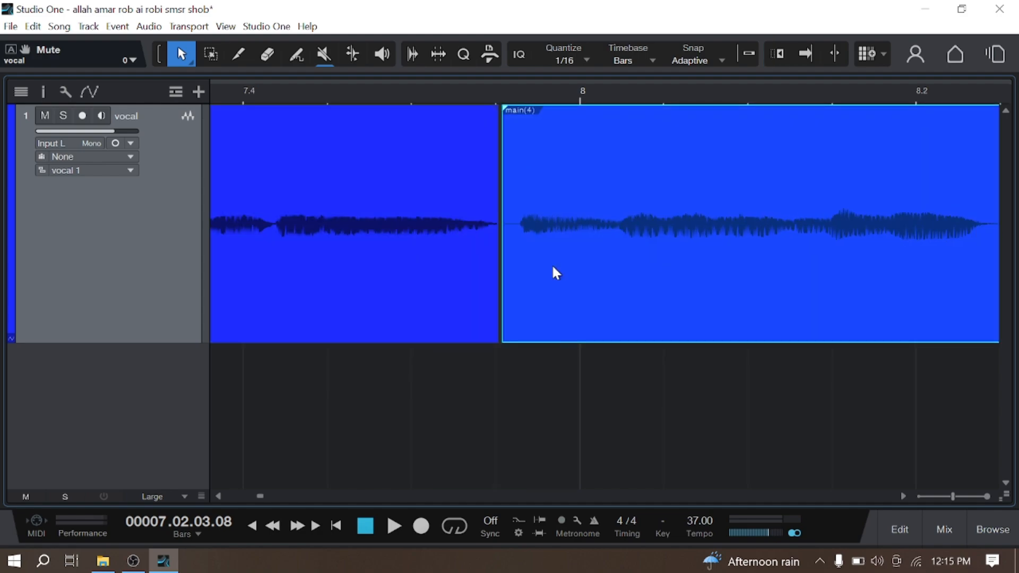
left_click_drag(552, 265, 545, 270)
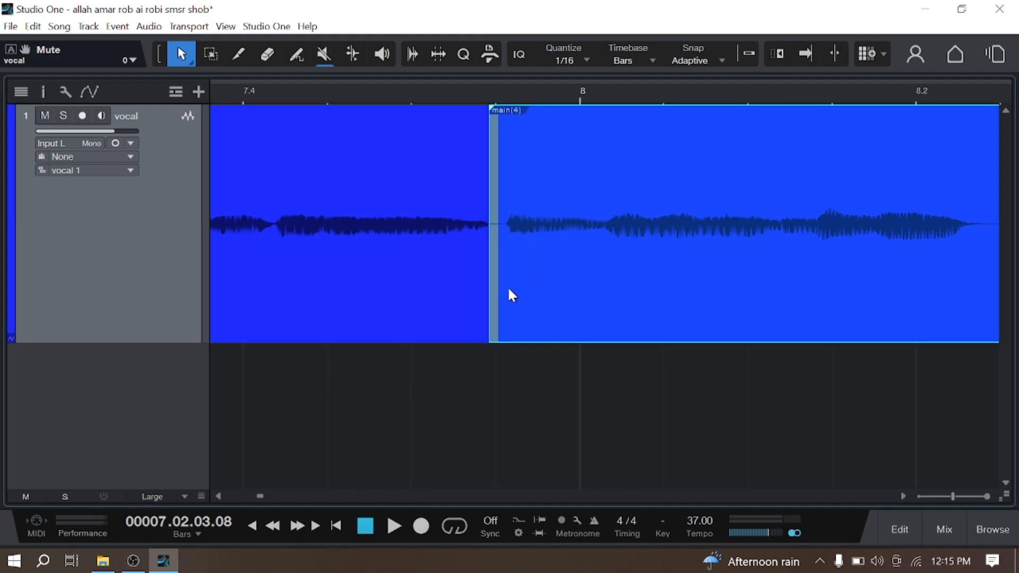
Step: Select both vocal events around the cut just before bar 8 and crossfade their overlap
left_click_drag(585, 387, 382, 291)
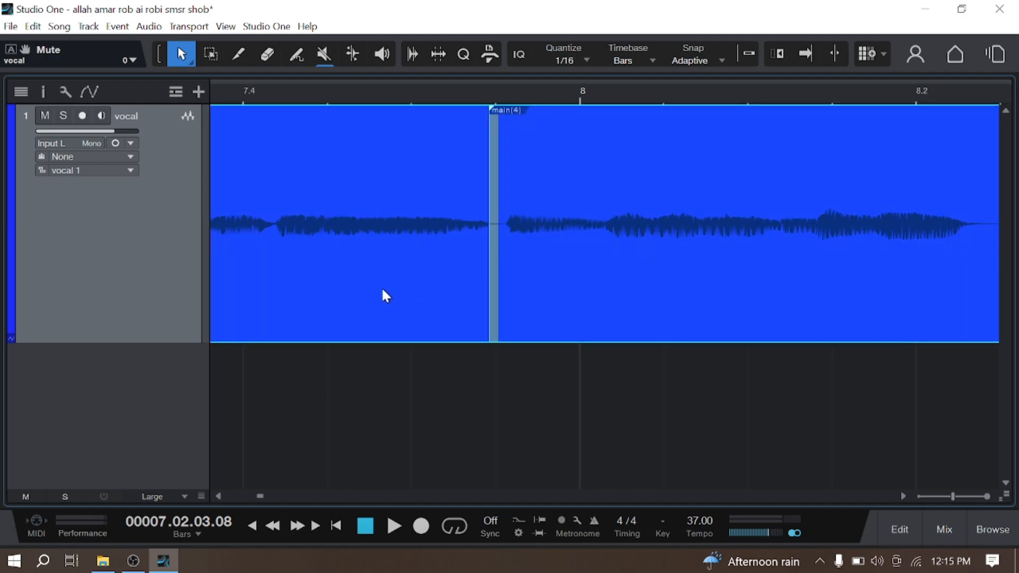
key("x")
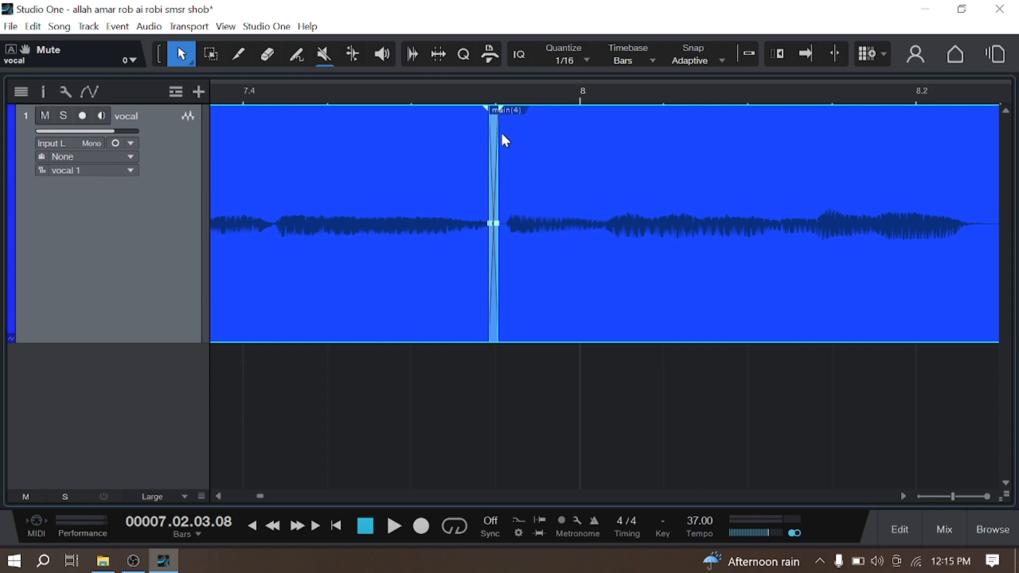
scroll(477, 97, "up", 3)
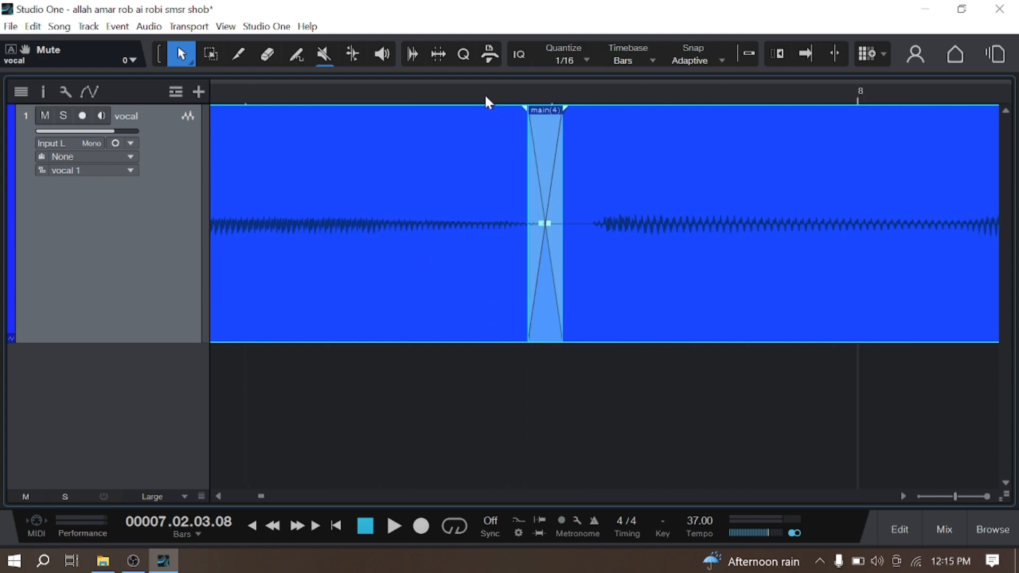
Step: Play the vocal from just before the crossfade near bar 8 and follow the phrases past bar 9
left_click(485, 97)
key("space")
scroll(485, 101, "down", 4)
scroll(485, 102, "down", 4)
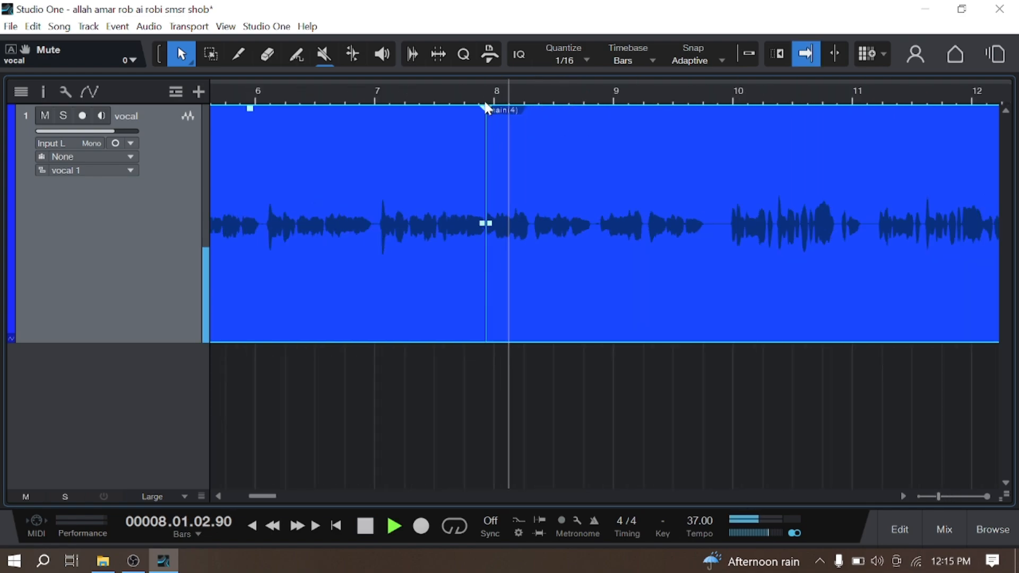
scroll(548, 98, "up", 4)
scroll(596, 90, "up", 3)
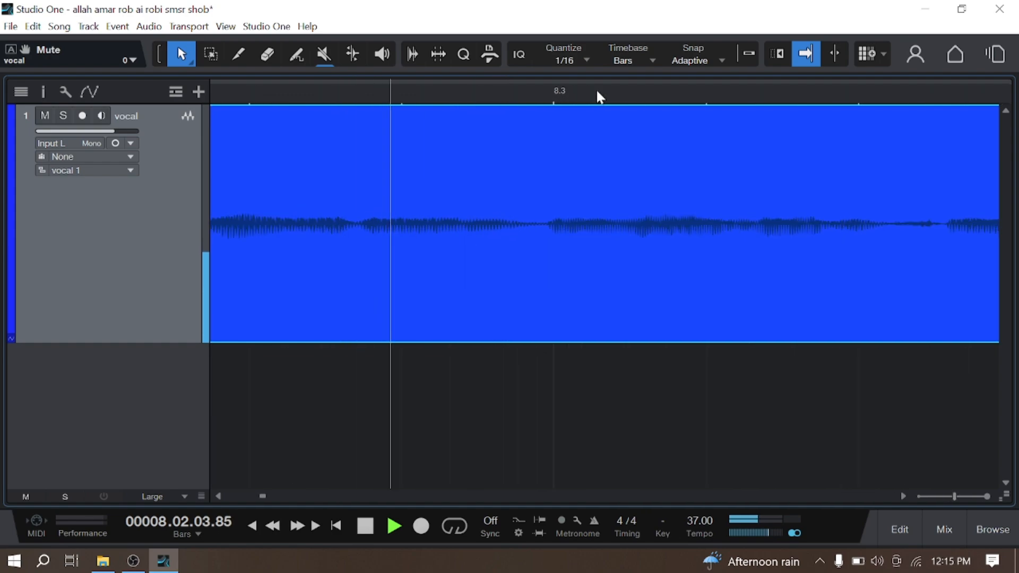
scroll(596, 90, "down", 6)
scroll(724, 81, "up", 3)
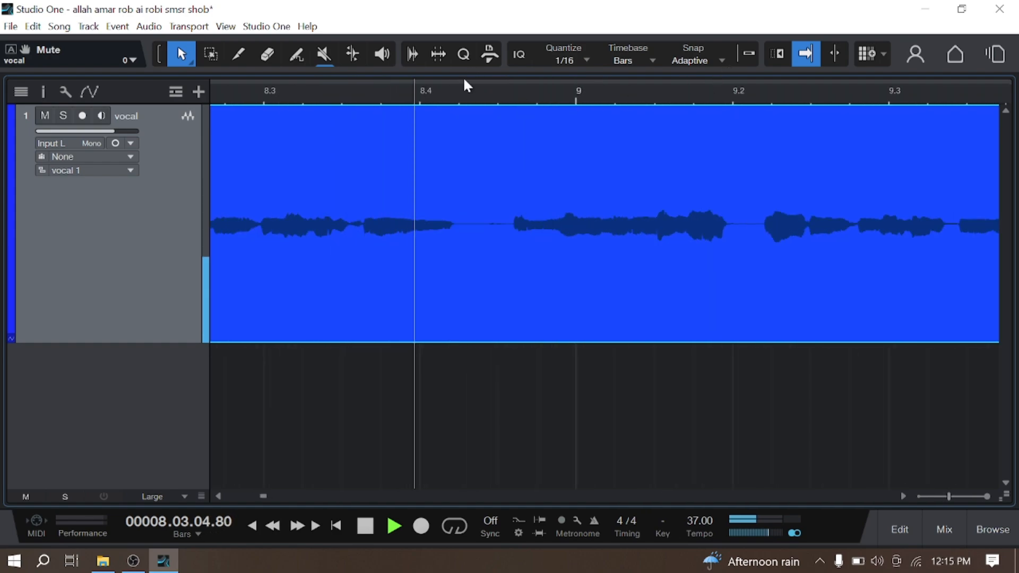
scroll(463, 79, "down", 4)
scroll(703, 92, "up", 3)
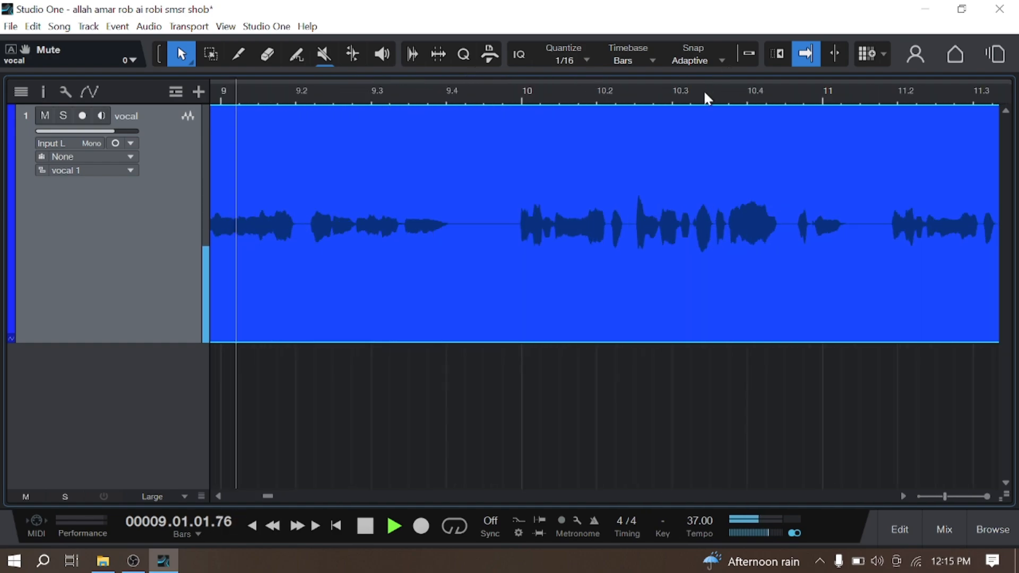
Step: Stop playback after bar 10 and try deleting the vocal range from just after 9.4 to just before bar 11
left_click(215, 55)
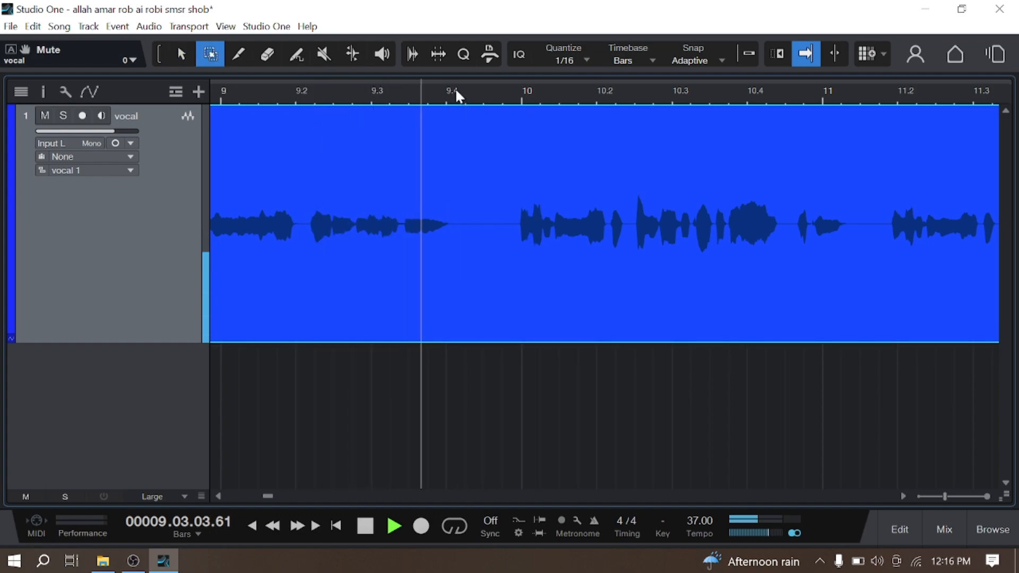
scroll(455, 89, "up", 1)
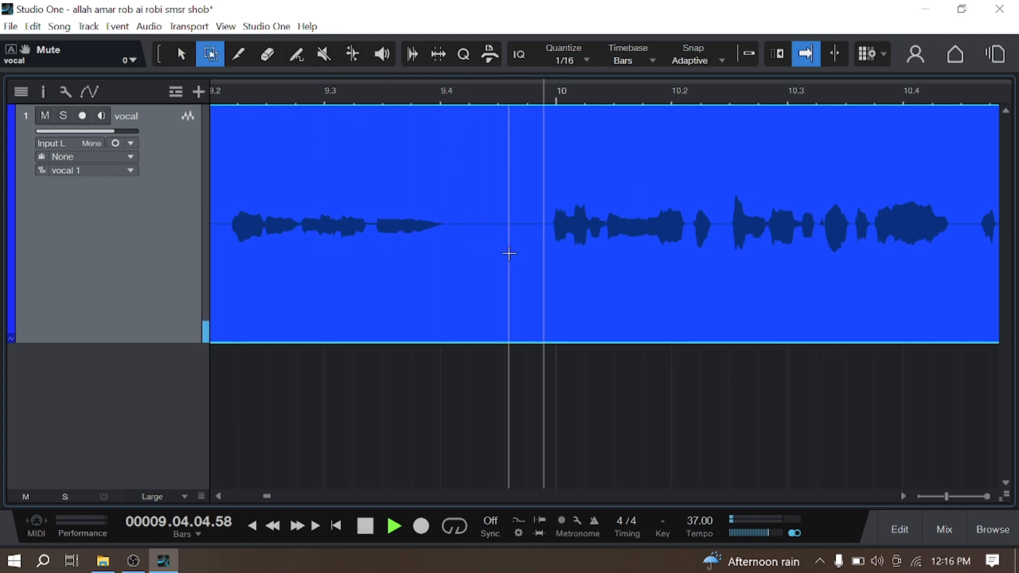
key("space")
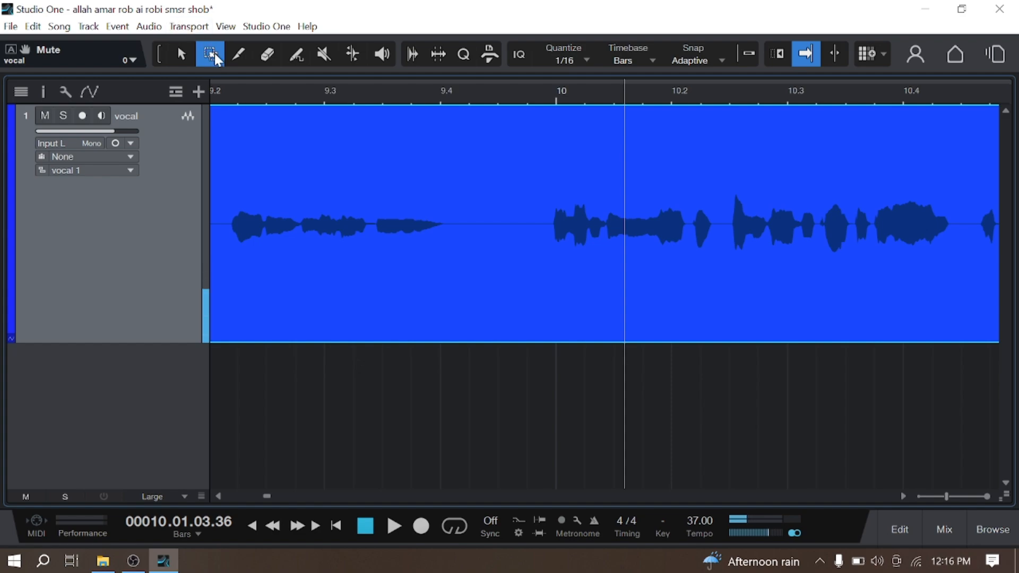
left_click_drag(457, 207, 966, 273)
key("Delete")
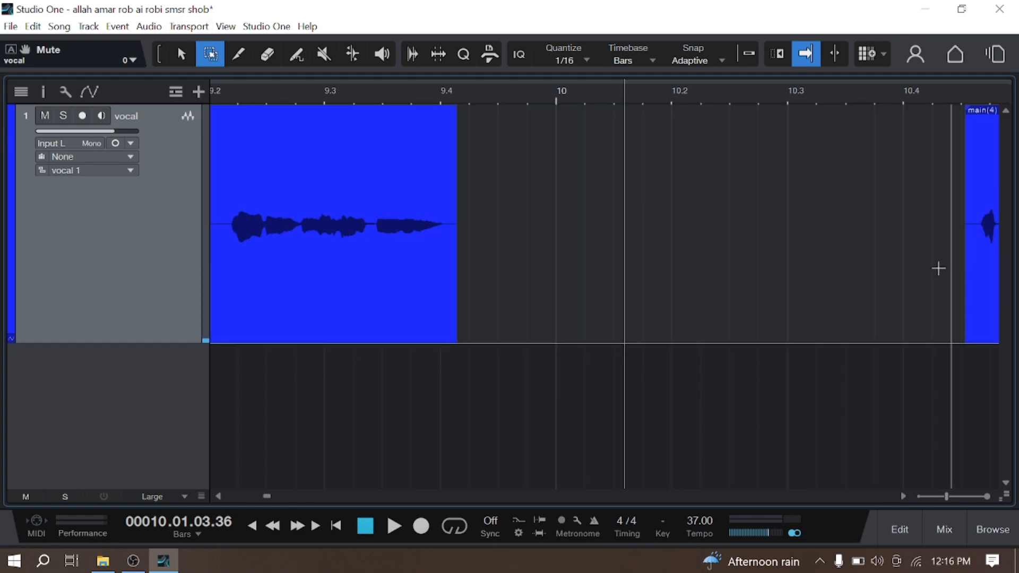
scroll(455, 84, "down", 3)
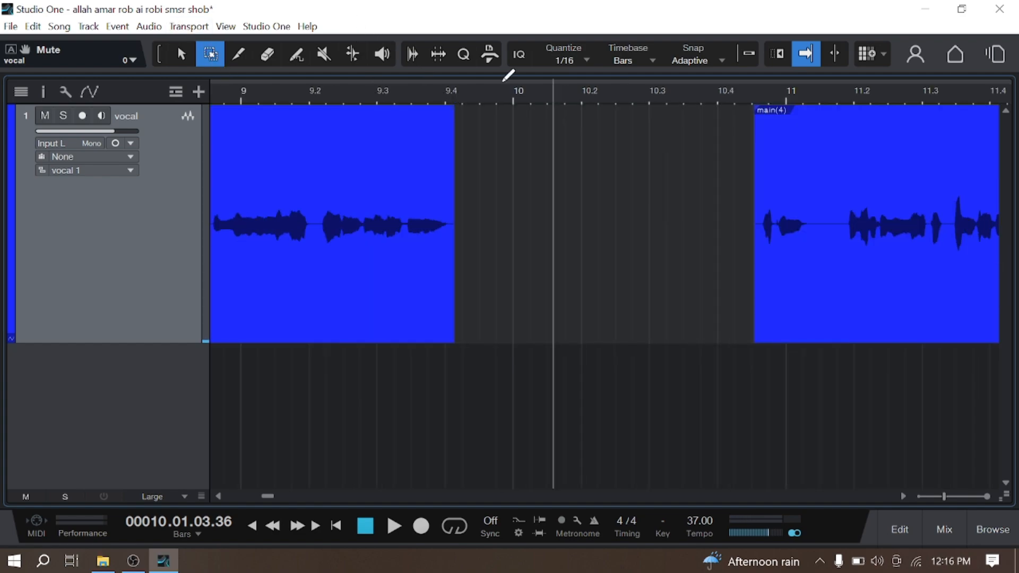
Step: Switch ripple editing on and undo the deletion of the selected vocal range
left_click(773, 53)
scroll(599, 93, "down", 2)
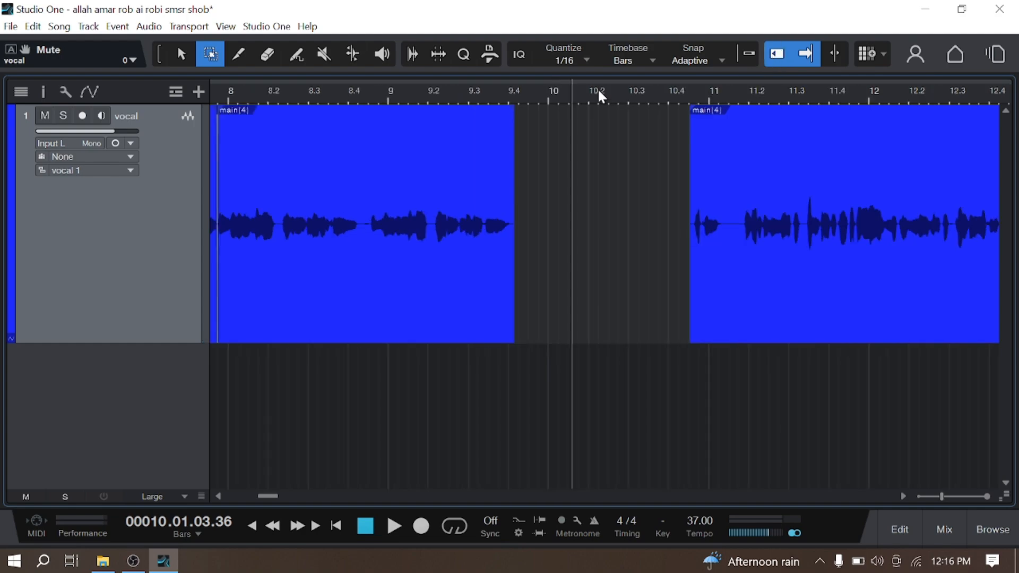
key("ctrl+z")
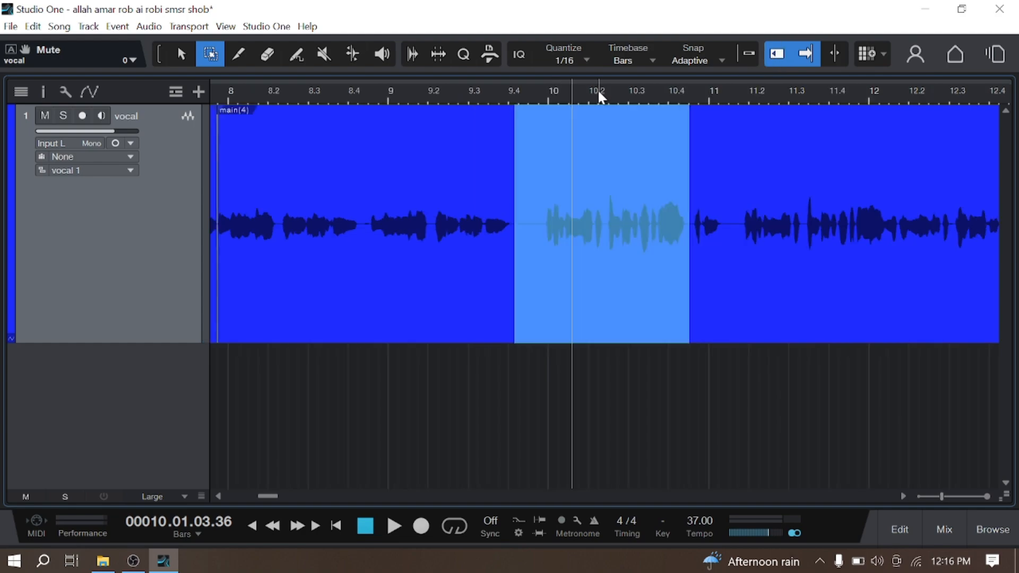
Step: Split the vocal just before bar 10 and delete the segment between about bar 8 and that cut, closing the gap
left_click(522, 95)
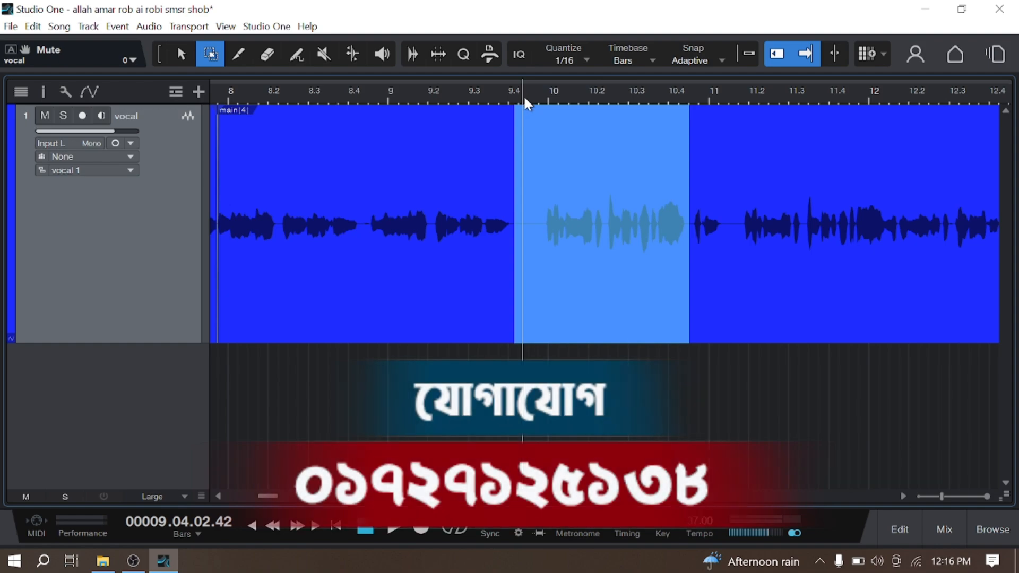
scroll(567, 97, "up", 1)
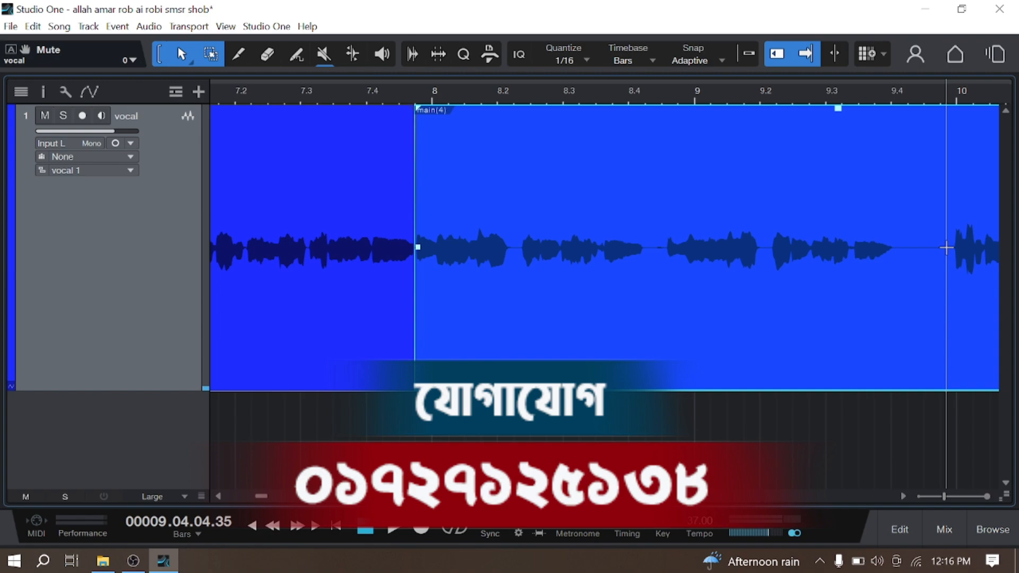
left_click(947, 247)
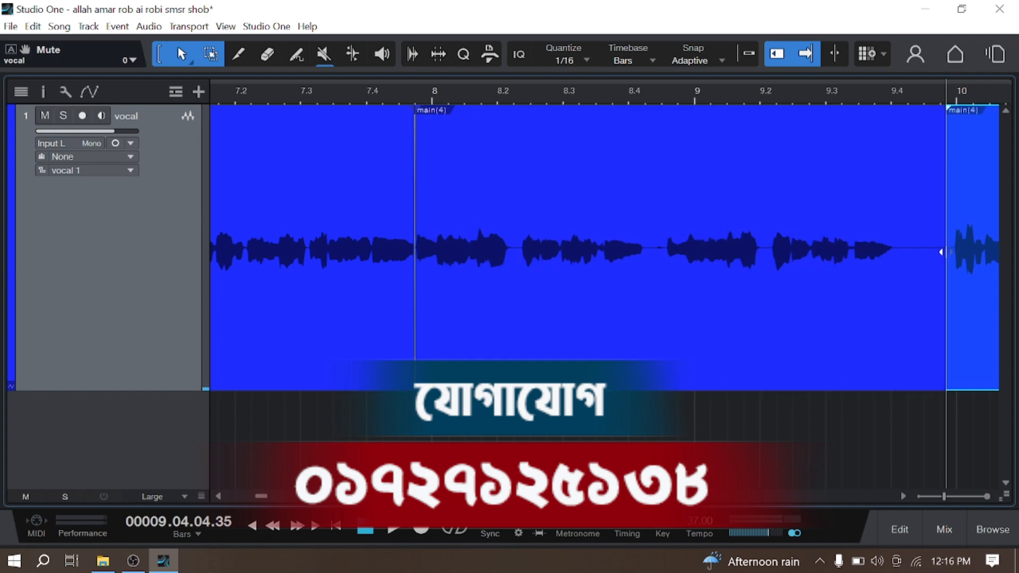
left_click(861, 345)
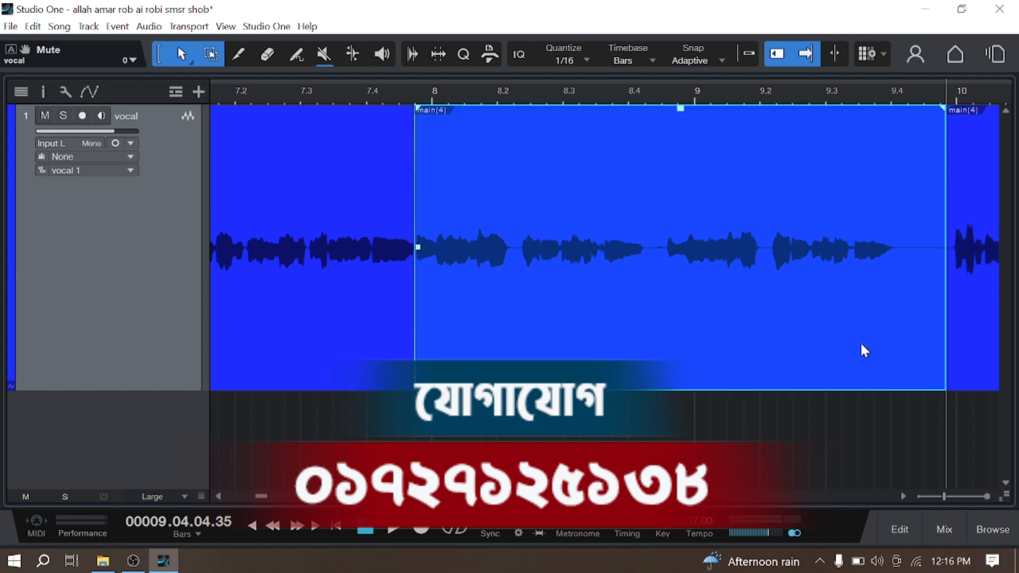
key("ctrl+alt+d")
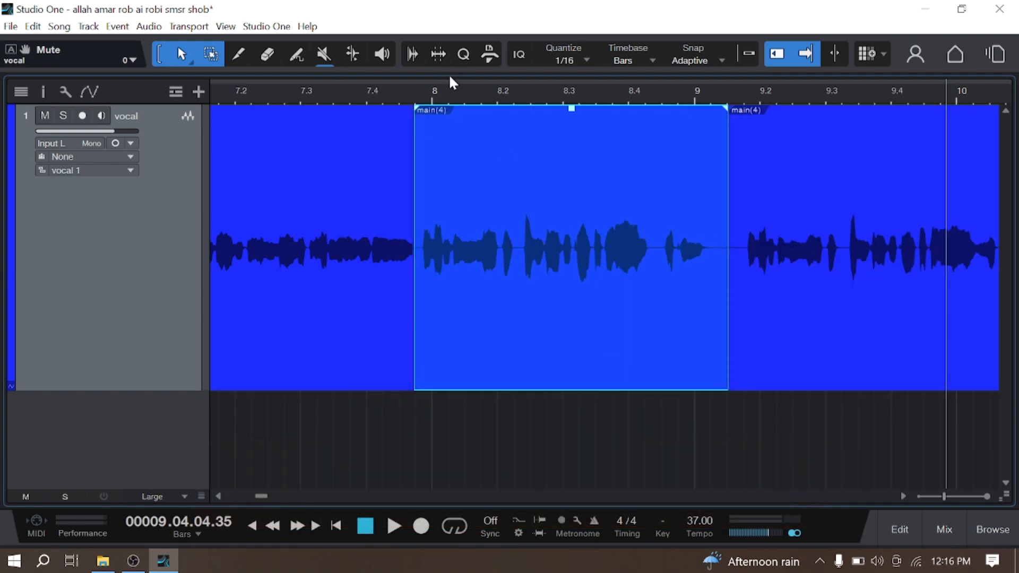
Step: Play the vocal across the new joins from just before bar 8, skip ahead to about 9.1, and stop after 10.2
left_click(403, 94)
key("space")
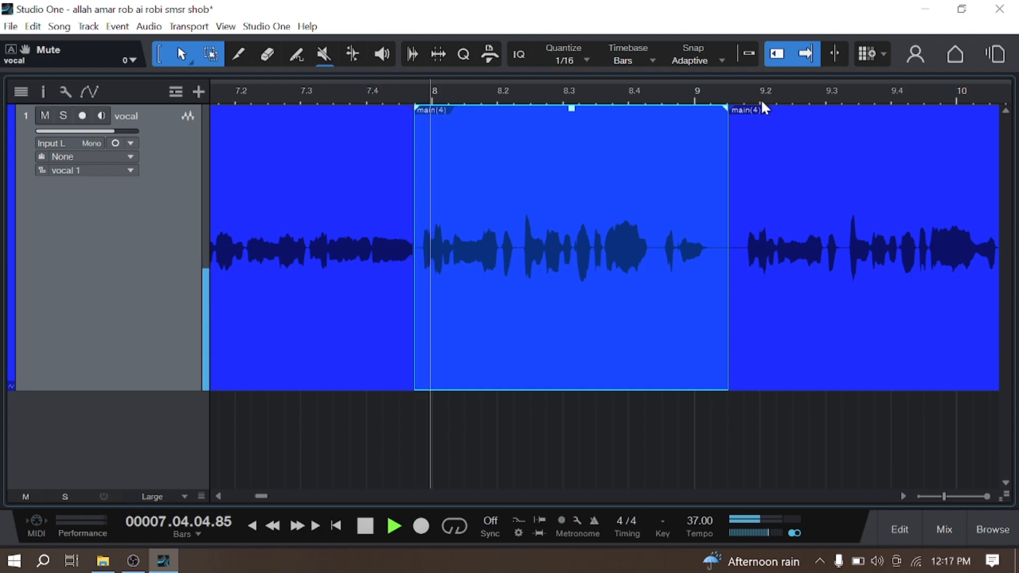
left_click(718, 88)
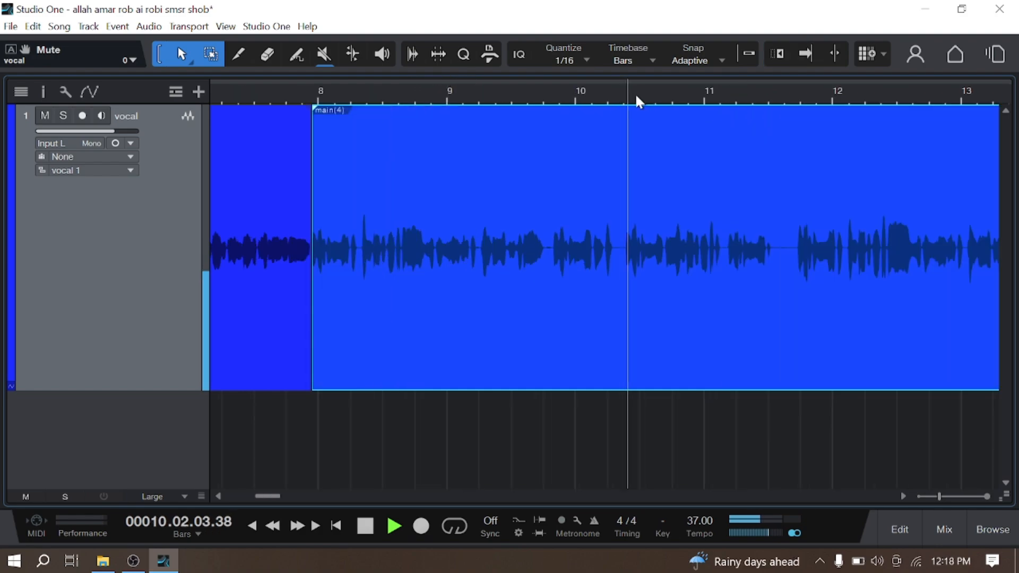
key("space")
scroll(577, 91, "up", 3)
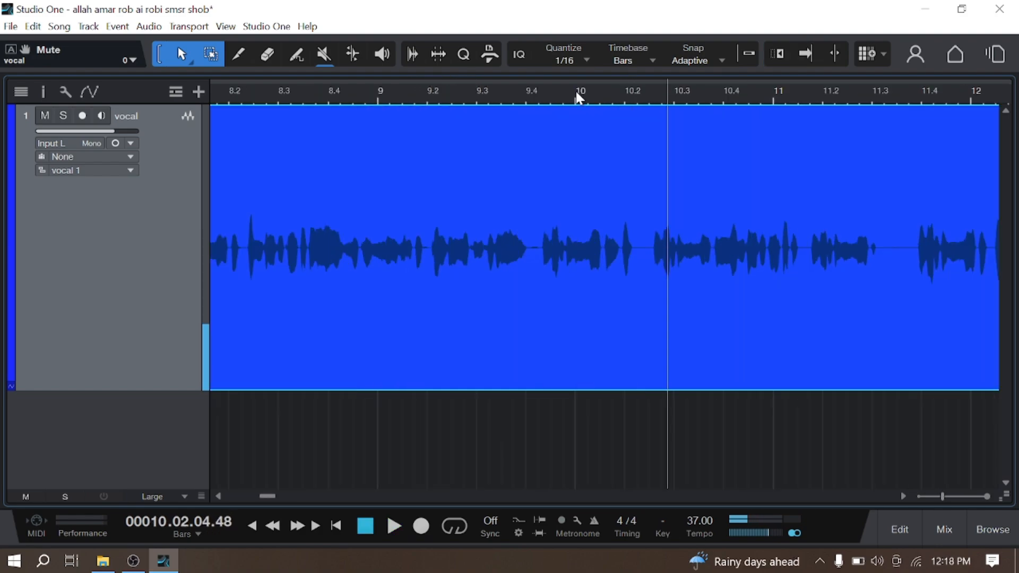
Step: Delete the vocal range from 9.4.1.53 to 10.2.2.94 with ripple editing on, closing the gap
left_click_drag(471, 237, 747, 244)
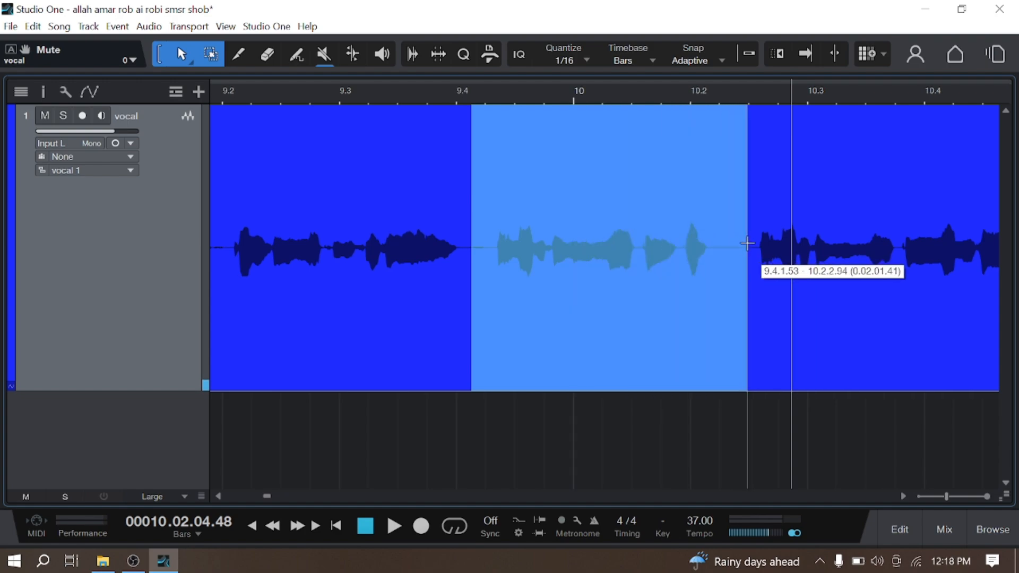
left_click(779, 52)
Step: Play the vocal across the join from just after 9.3, switch ripple editing off, and stop after 10.3
left_click(377, 93)
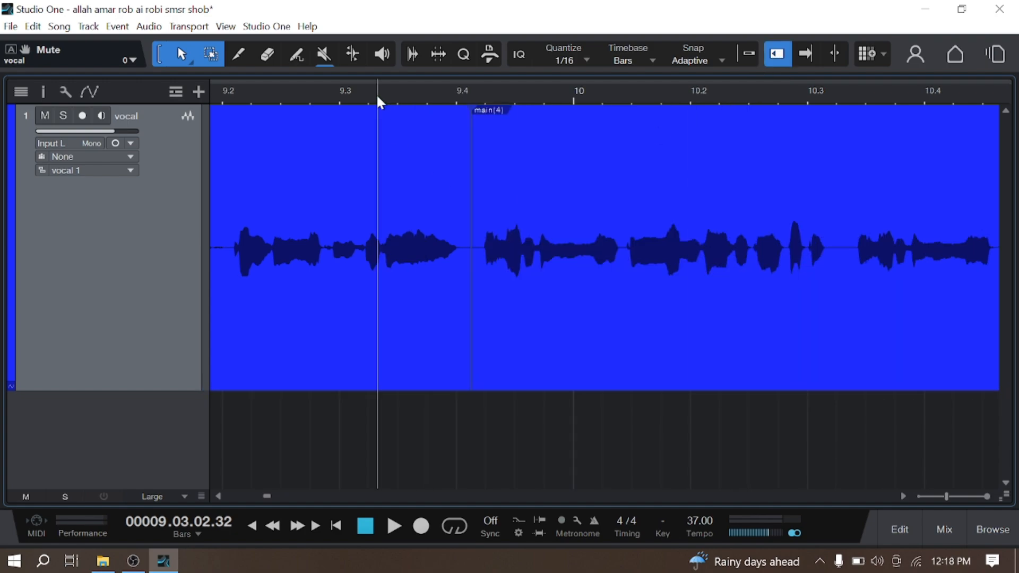
key("space")
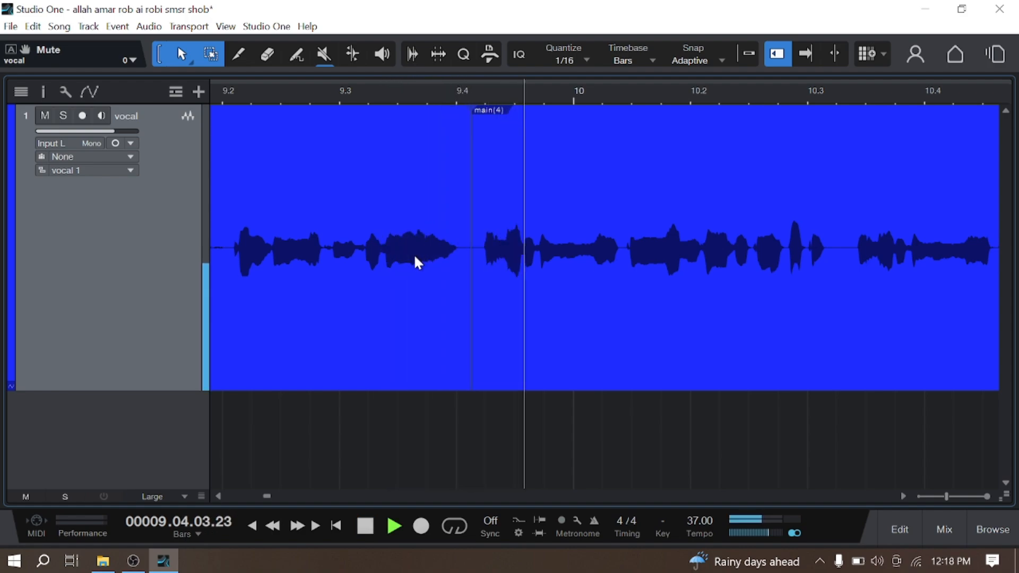
scroll(476, 102, "down", 3)
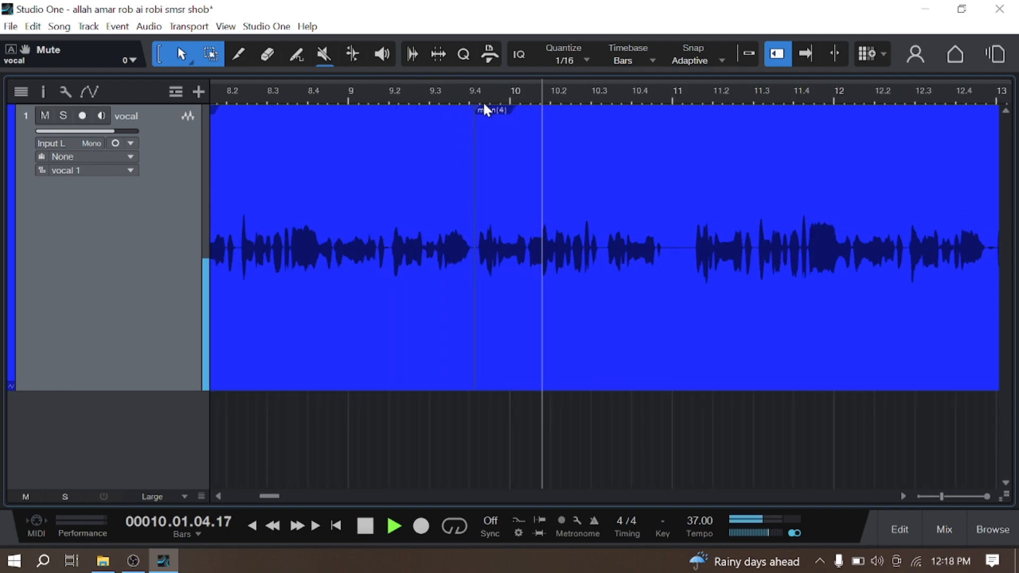
left_click(778, 55)
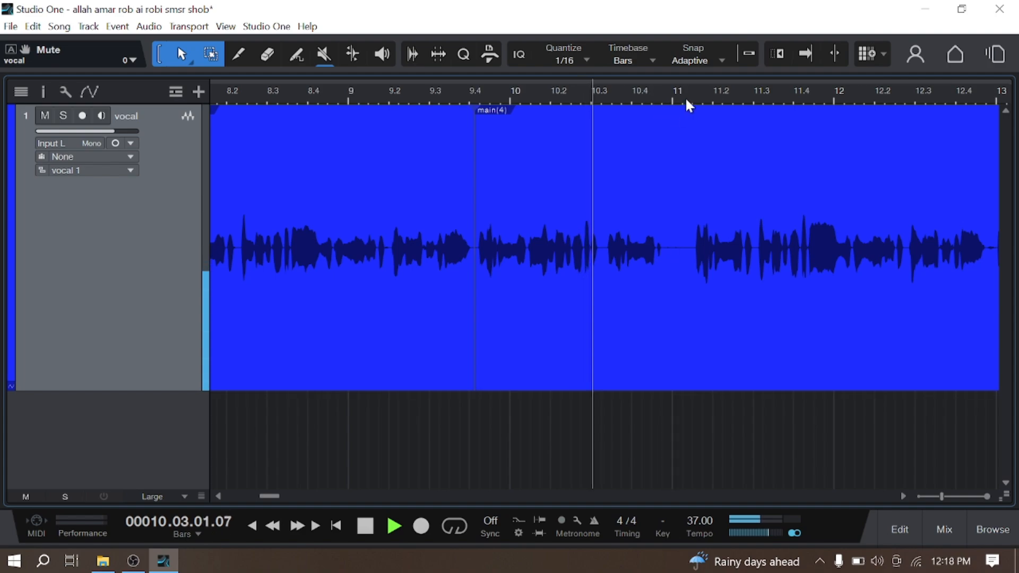
key("space")
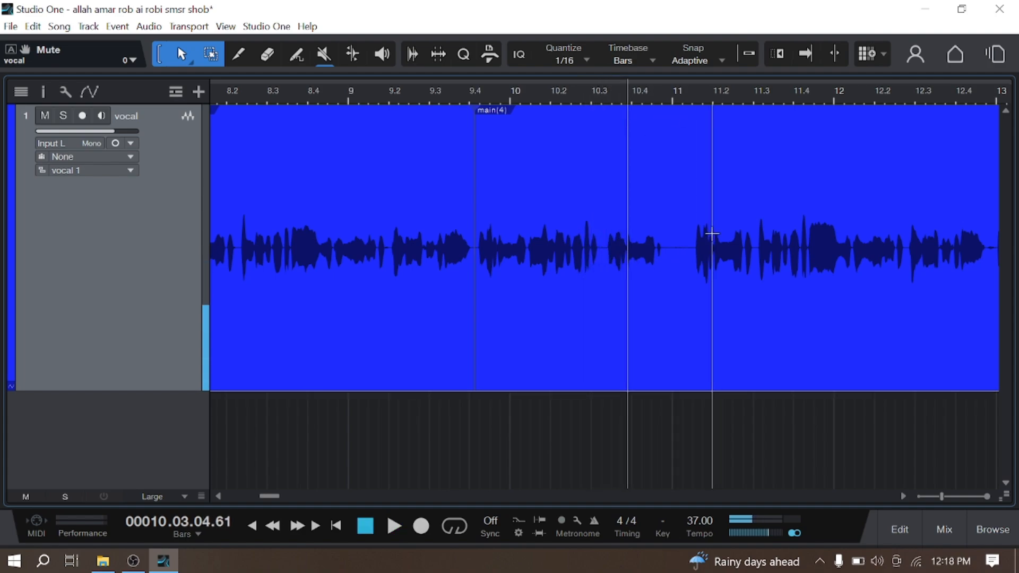
Step: Split the vocal just after bar 11 and delete the segment between about 9.4 and that cut, closing the gap with ripple editing
double_click(691, 240)
left_click(606, 352)
key("Delete")
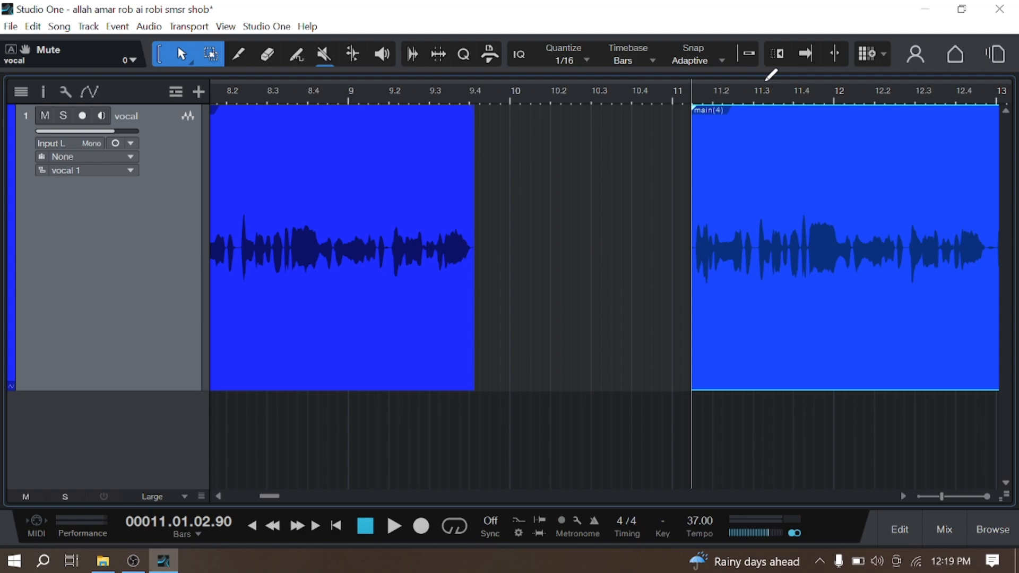
key("ctrl+z")
left_click(776, 54)
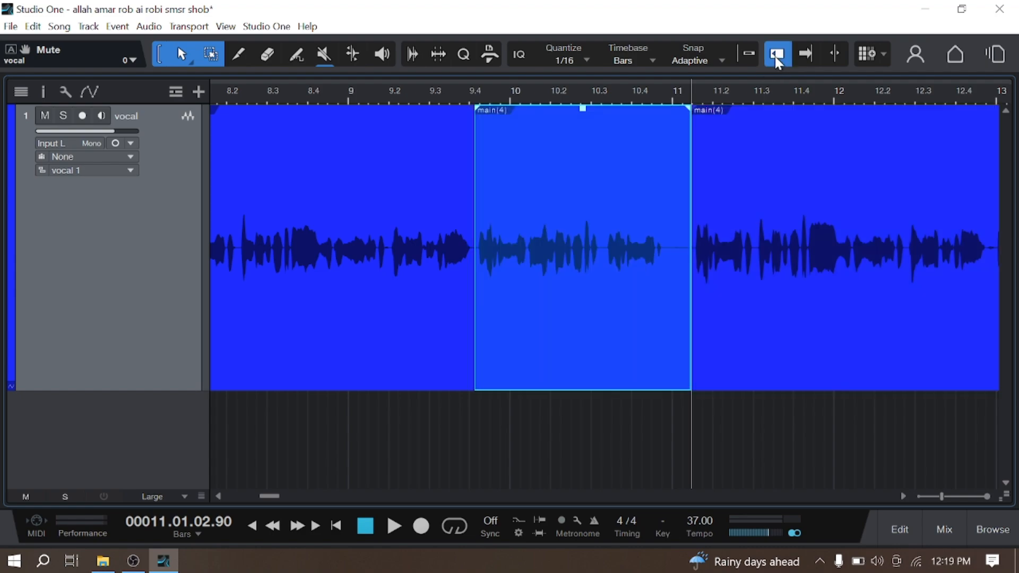
key("Delete")
Step: Play the vocal across the new join from 9.3 and stop after 10.1
left_click(435, 91)
key("space")
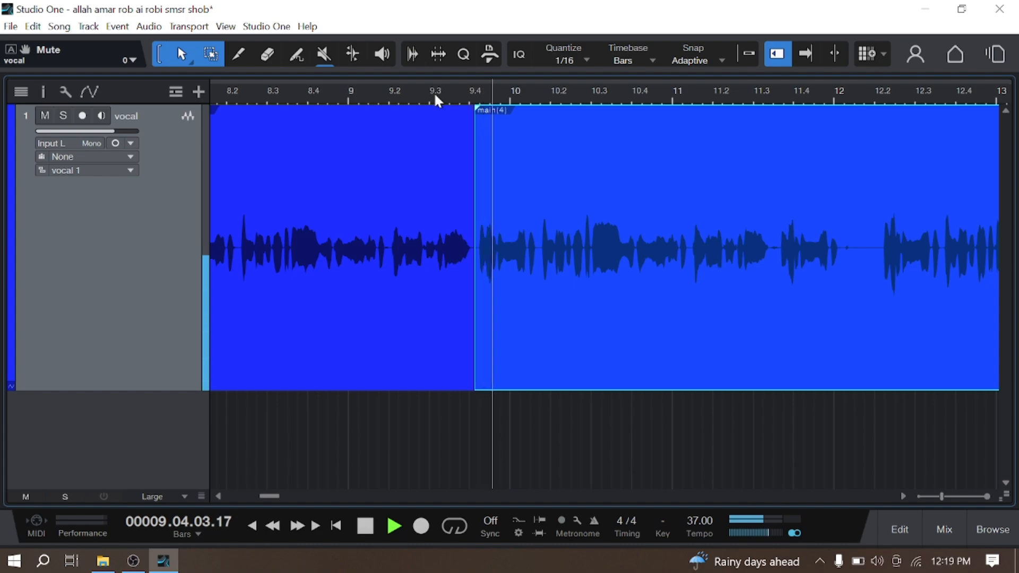
key("w")
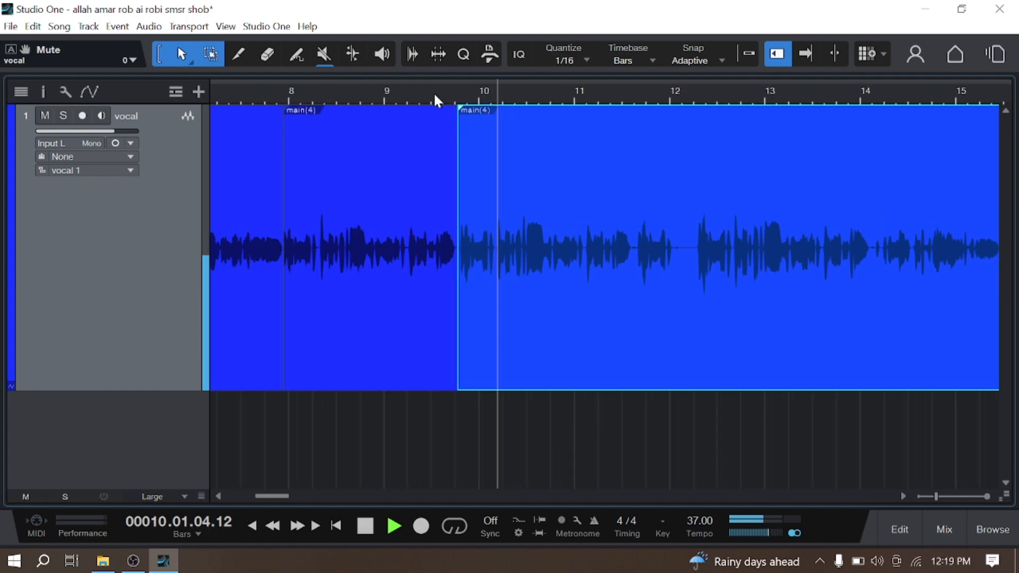
scroll(614, 92, "up", 2)
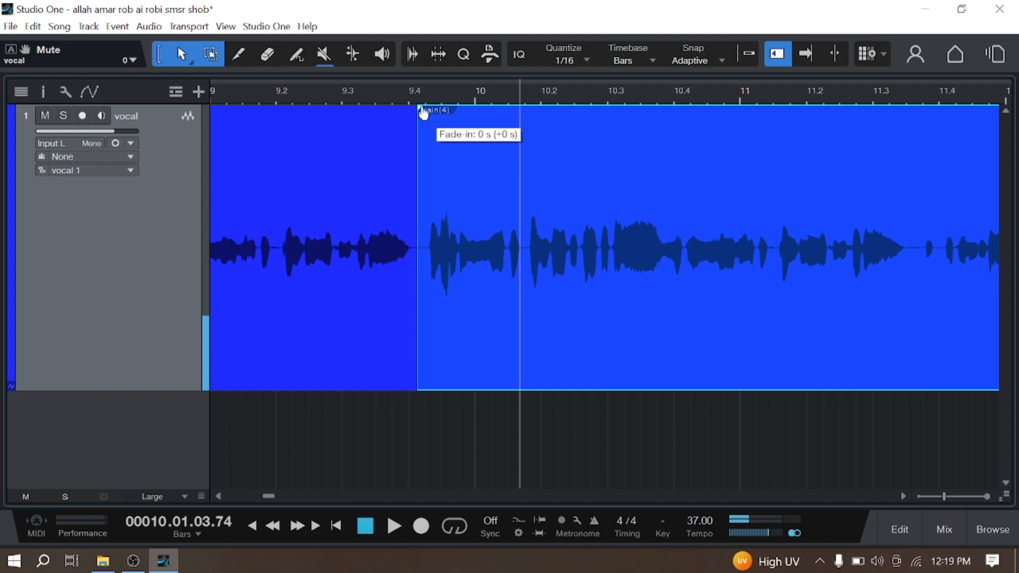
Step: Add a fade-in to the segment starting just after 9.4, reaching to just before bar 10, and reposition the playhead for checking
left_click_drag(421, 110, 468, 154)
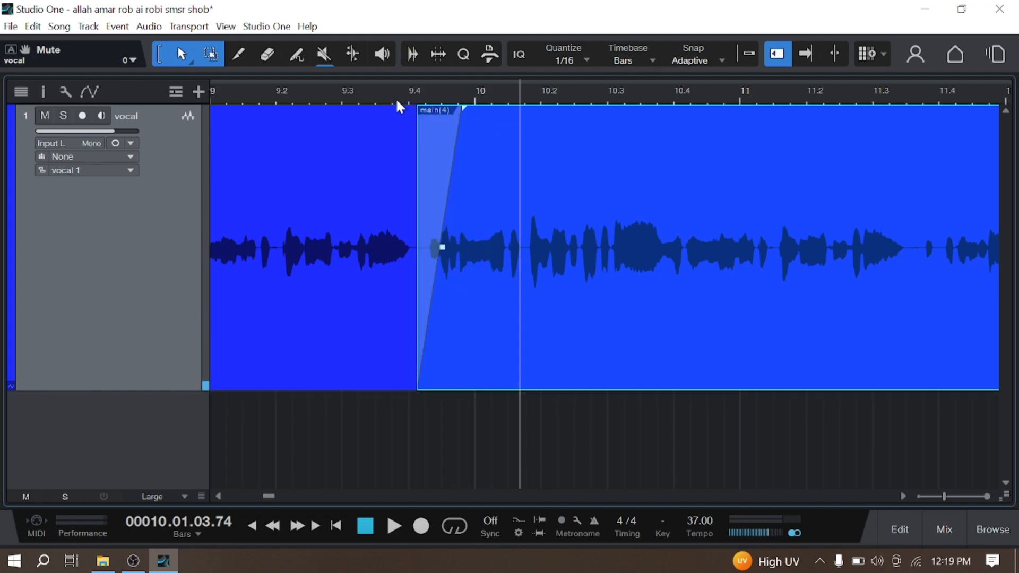
left_click(331, 96)
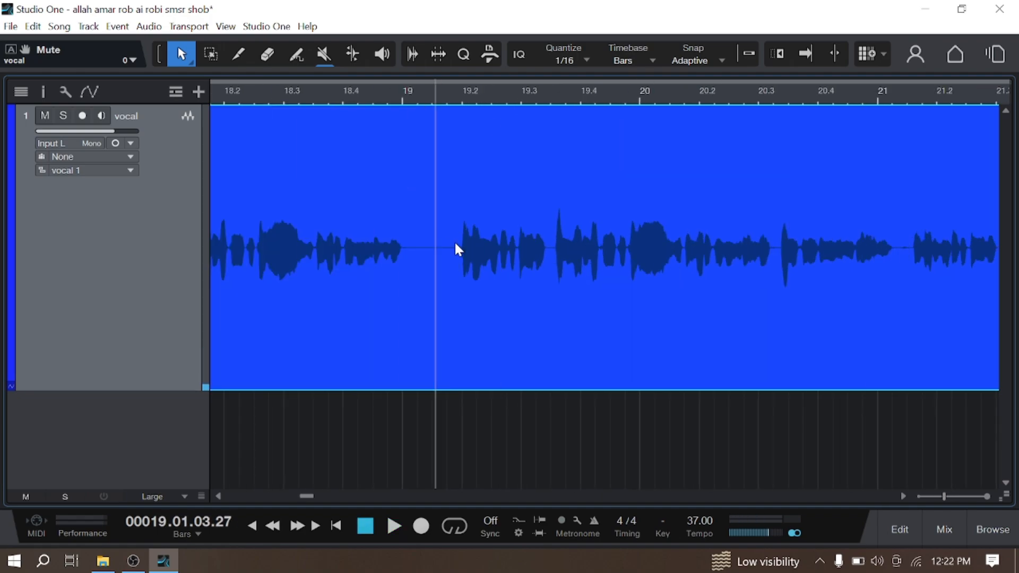
left_click(368, 88)
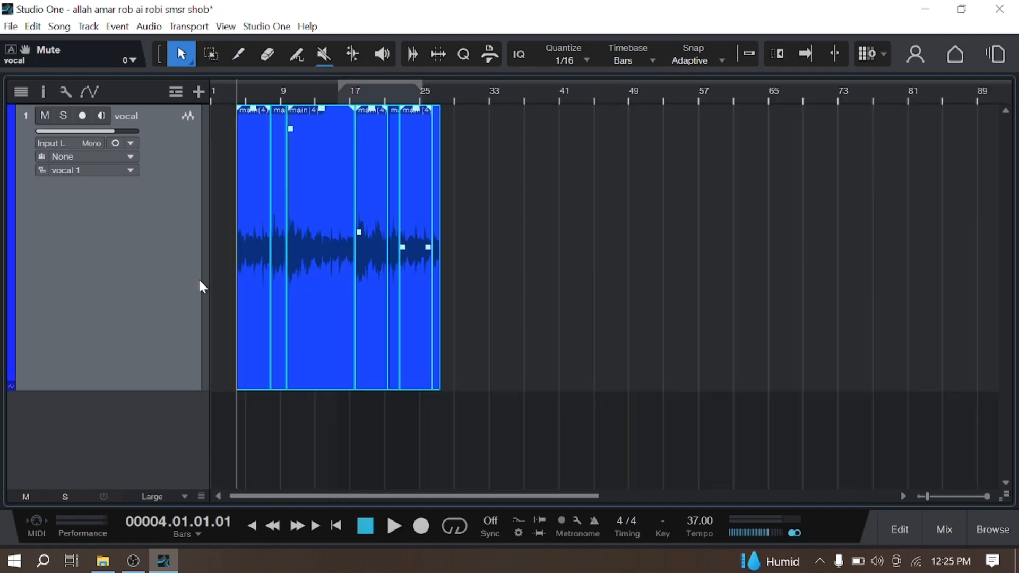
Step: Look at the vocal track's inspector and inserts, hide the inspector, and view the whole edited vocal
left_click(43, 93)
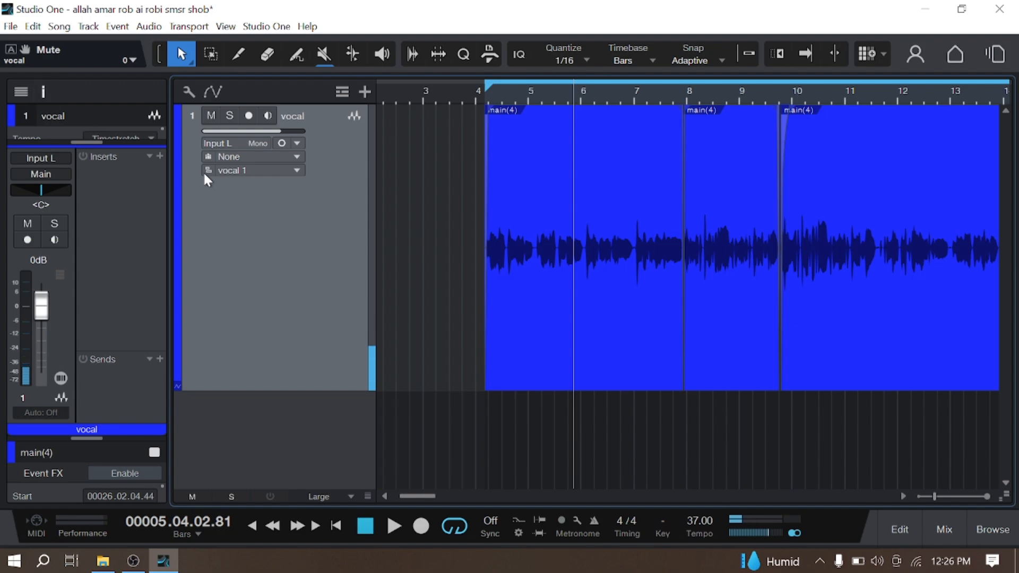
left_click(160, 156)
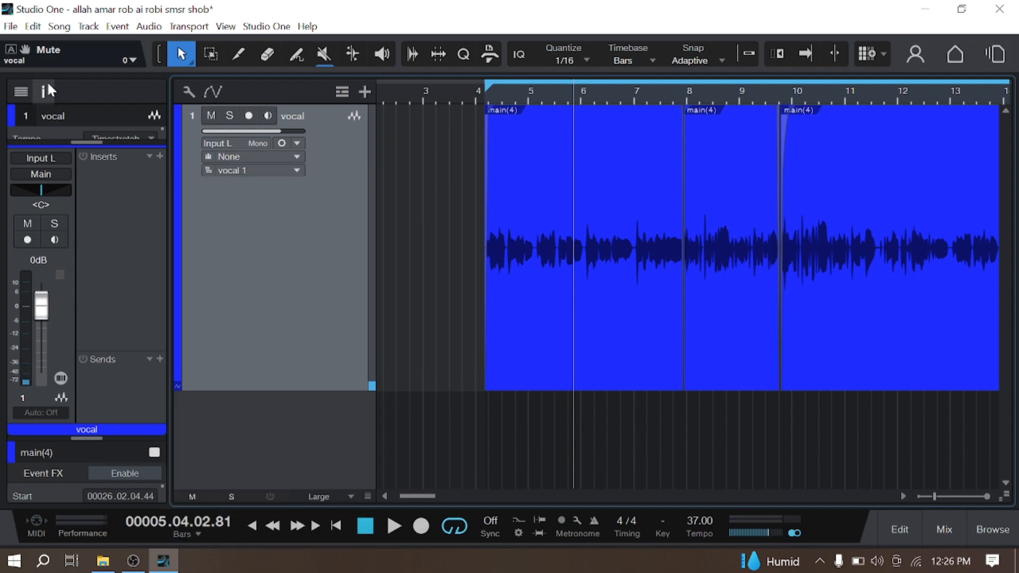
left_click(45, 89)
left_click_drag(437, 76, 418, 95)
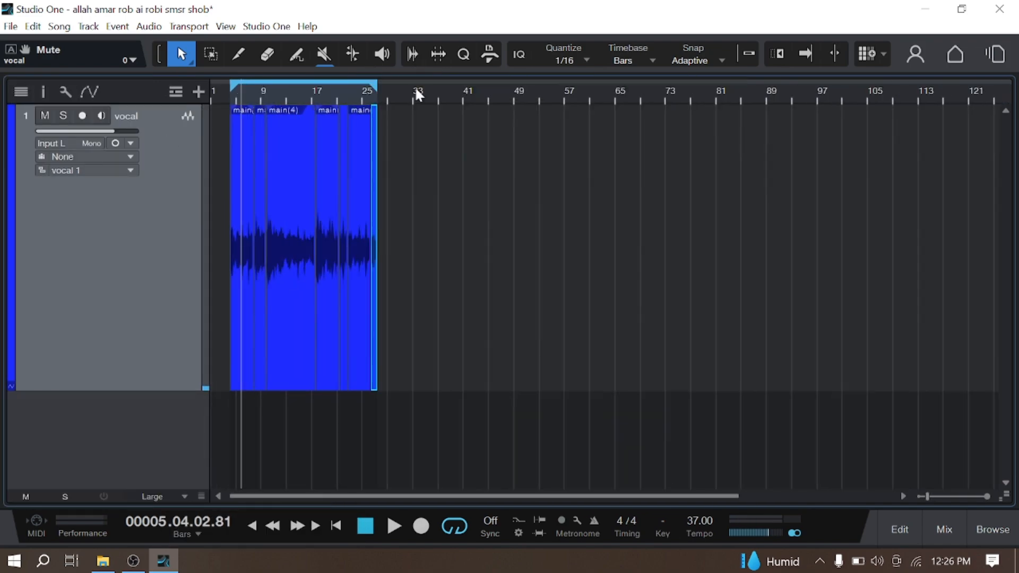
left_click_drag(271, 101, 307, 95)
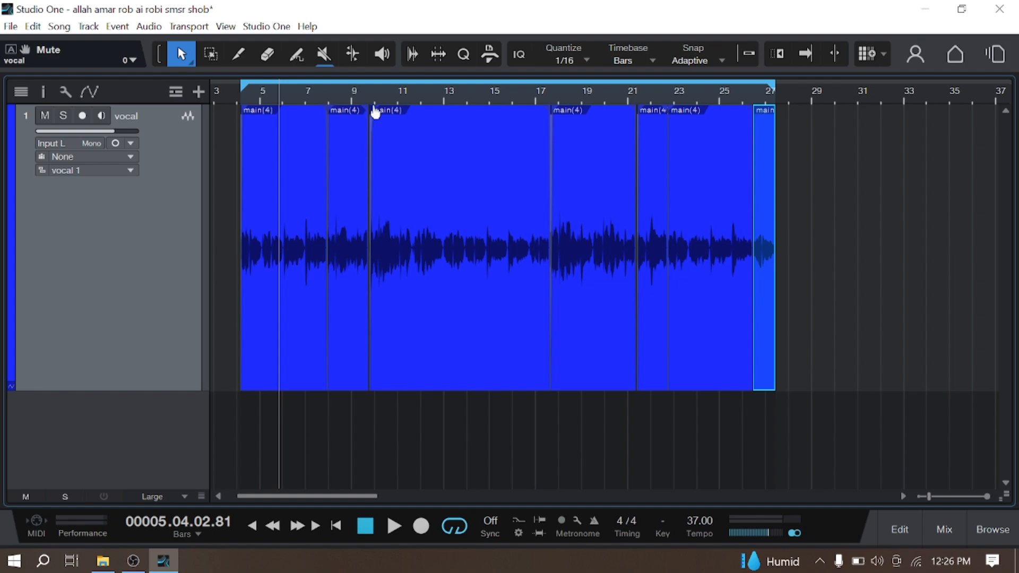
mouse_move(383, 98)
left_mouse_down()
mouse_move(423, 88)
mouse_move(392, 100)
left_mouse_up()
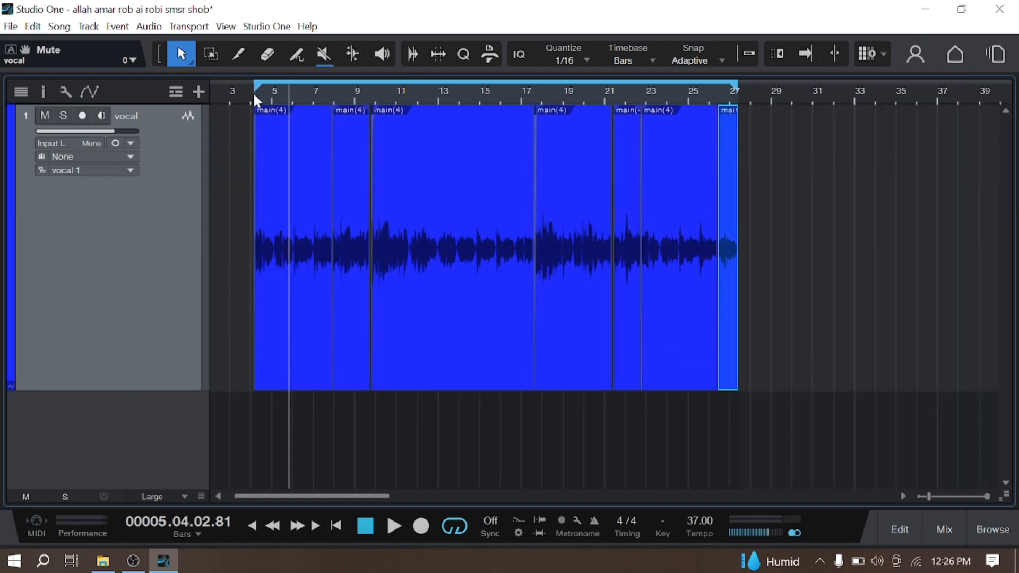
left_click_drag(253, 94, 250, 94)
Step: Show the vocal track's inspector and open its list of insert plug-ins
left_click(45, 93)
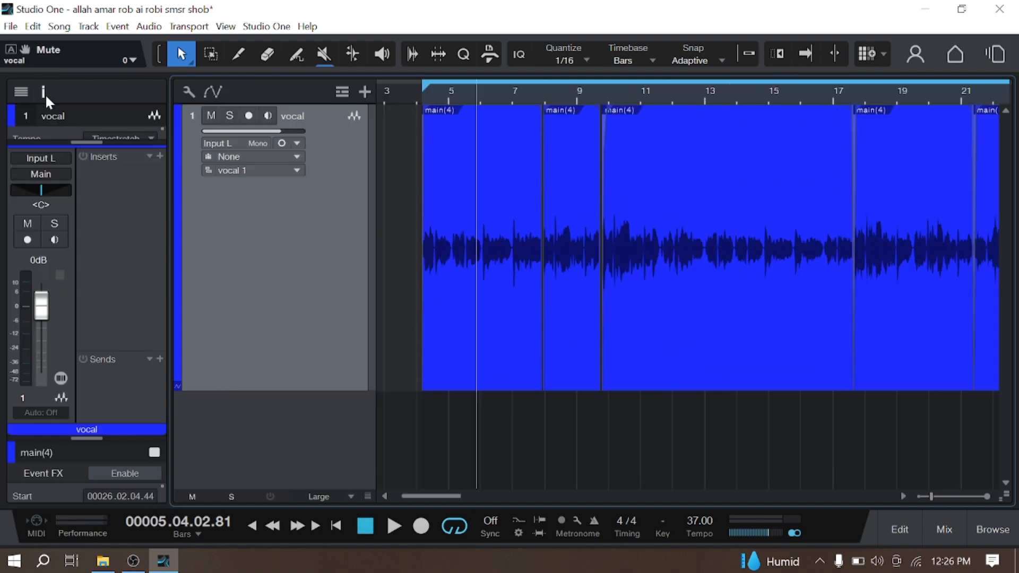
left_click(46, 95)
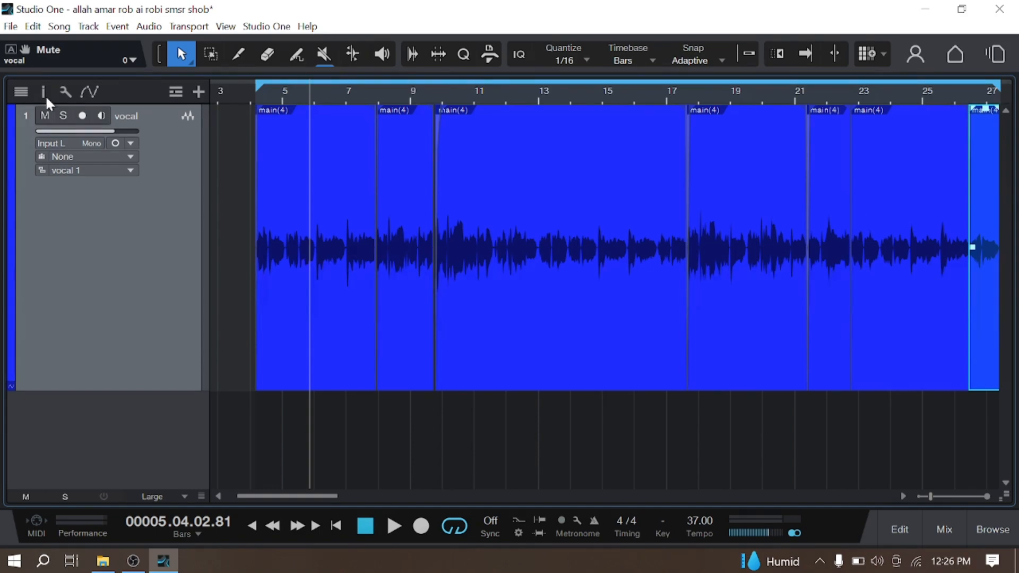
left_click(46, 95)
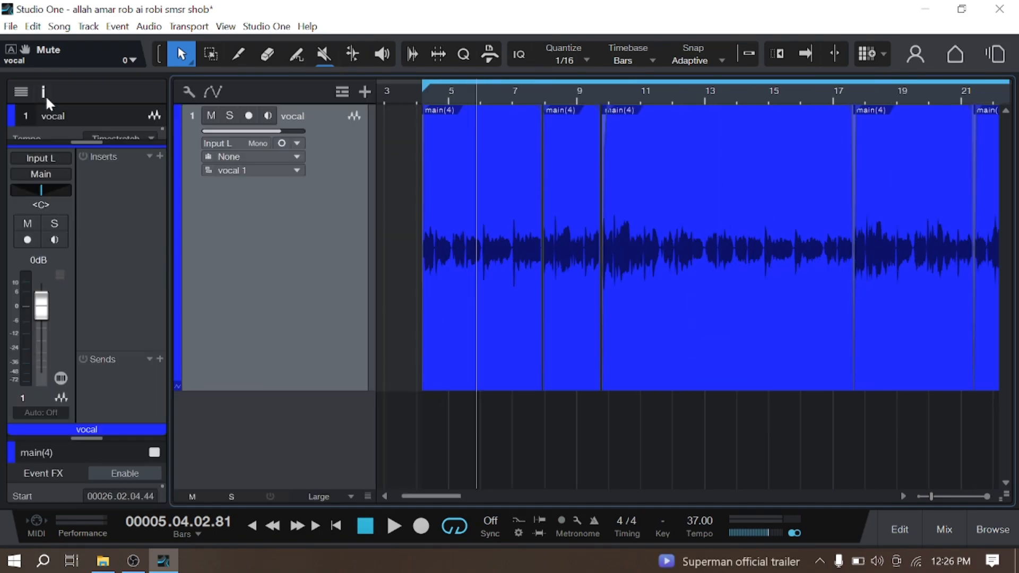
left_click(159, 156)
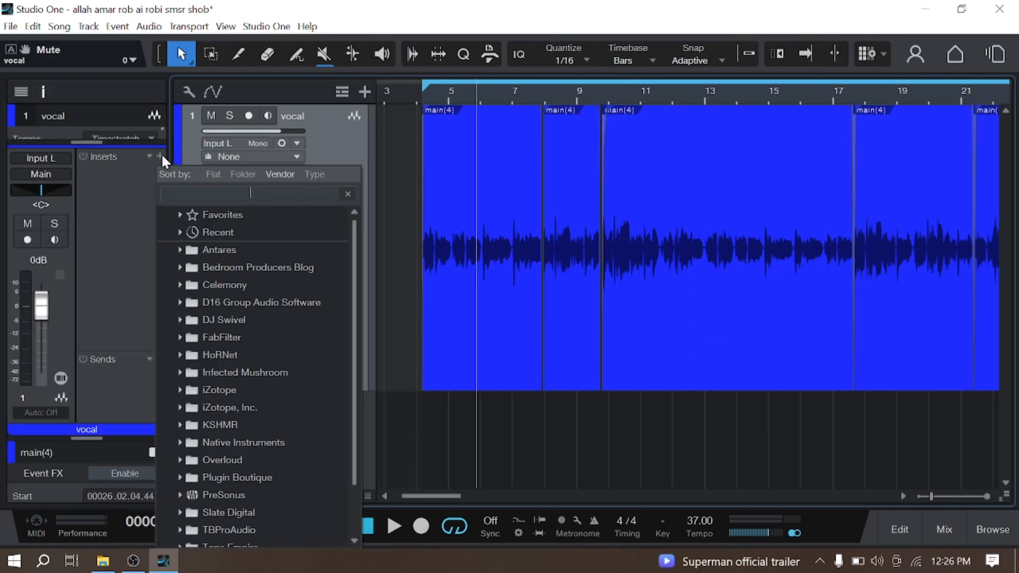
Step: Examine the vocal channel's inserts in the mixer and the instruments in the browser, and hide both again
left_click(935, 539)
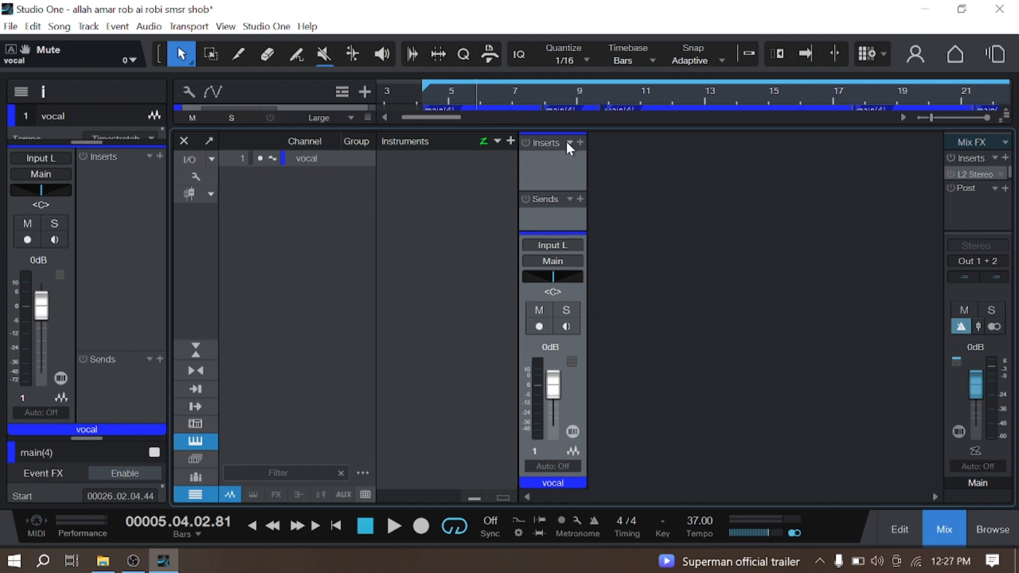
left_click(580, 142)
left_click(954, 521)
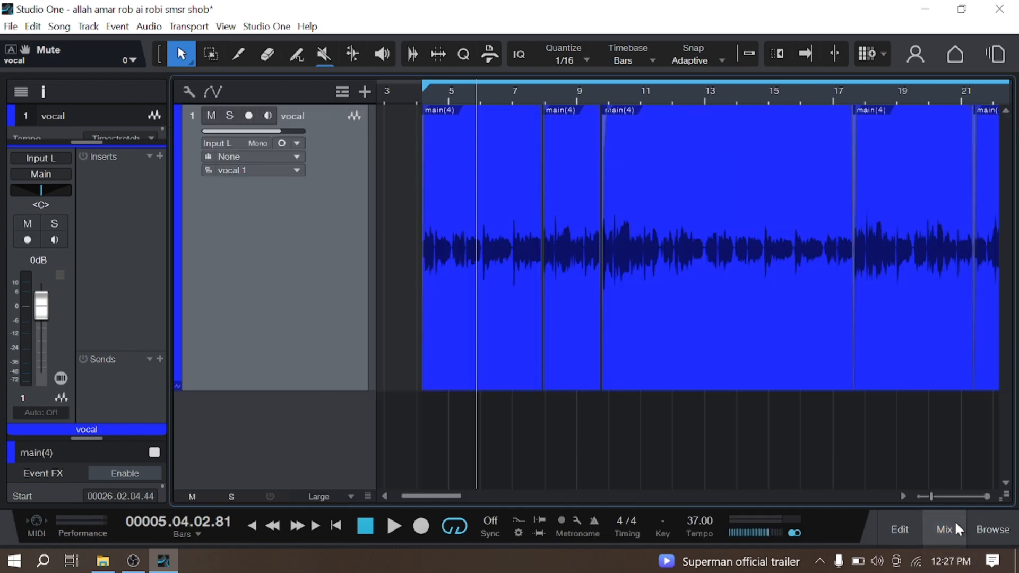
left_click(971, 537)
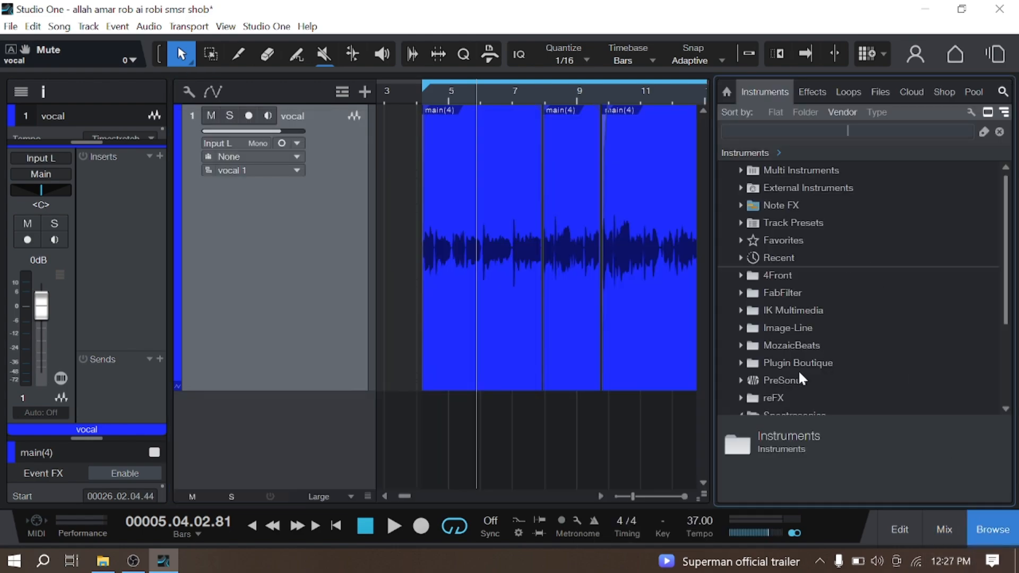
scroll(780, 393, "down", 4)
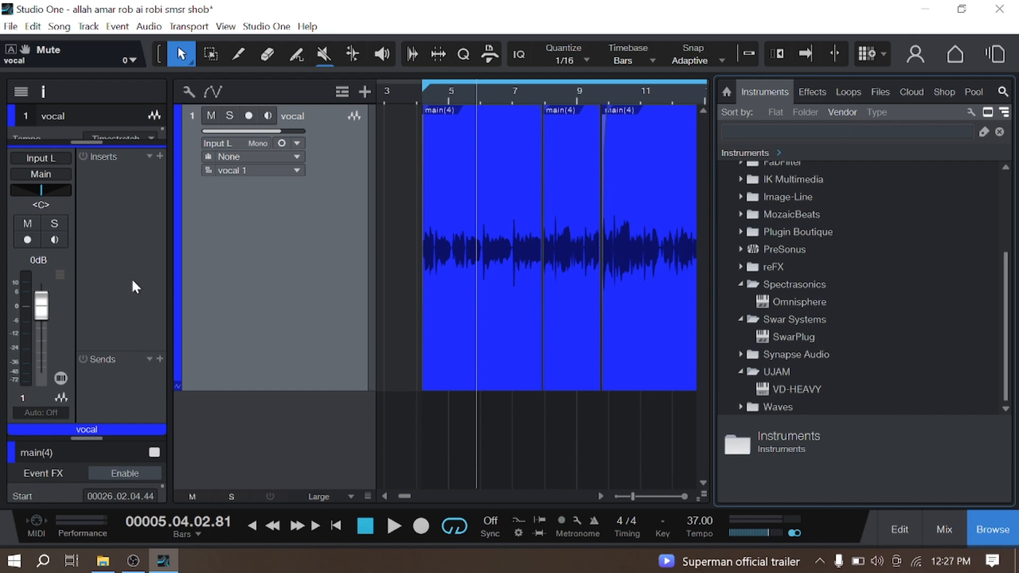
left_click(972, 528)
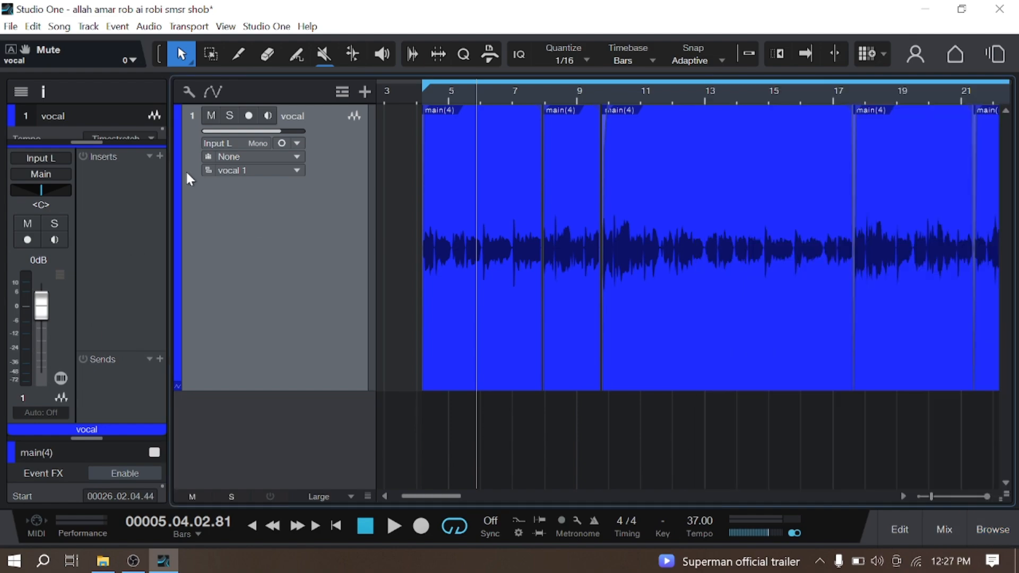
Step: Close the vocal's insert plug-in list and switch the track from mono to stereo
left_click(159, 156)
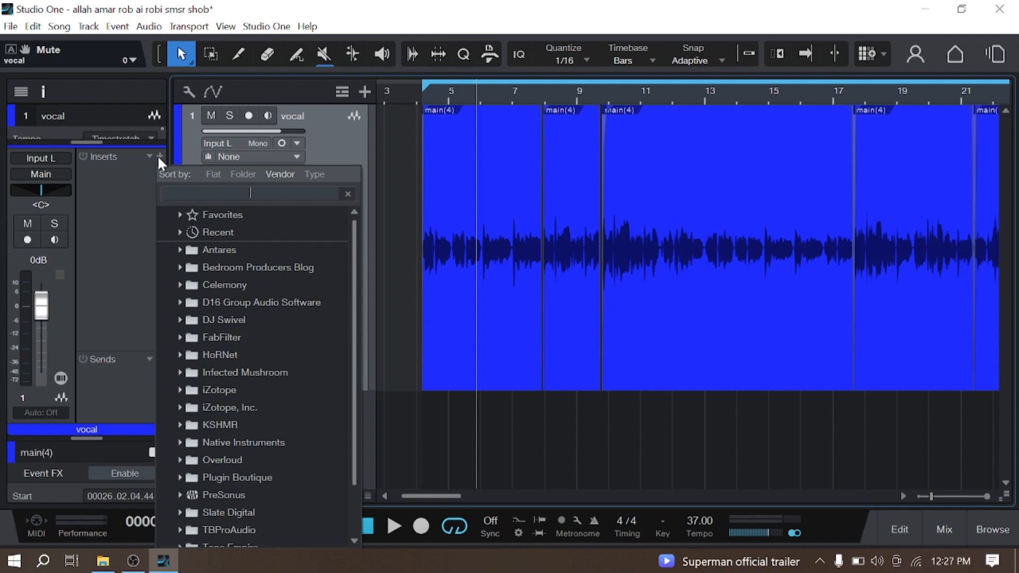
left_click(346, 136)
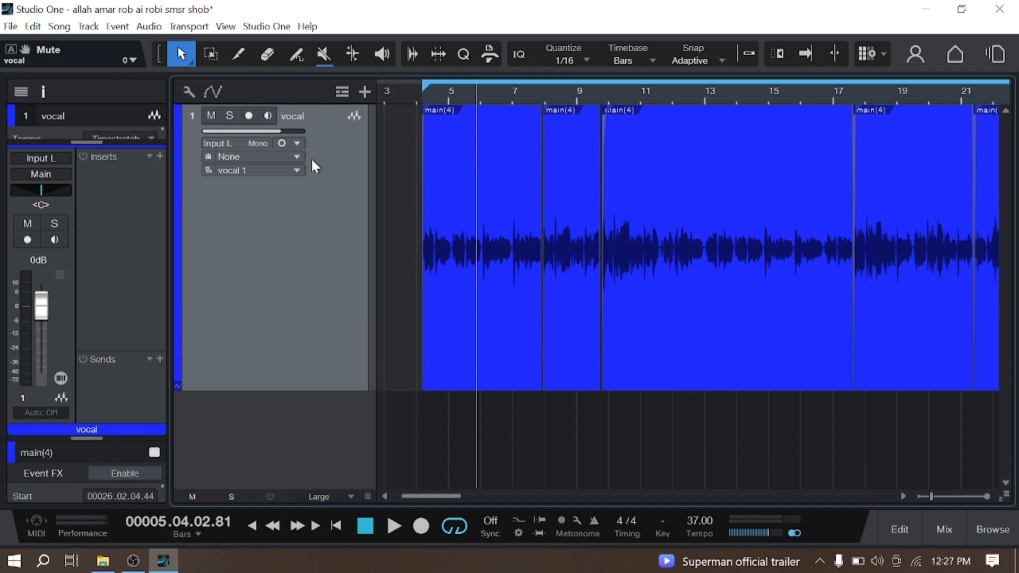
left_click(285, 142)
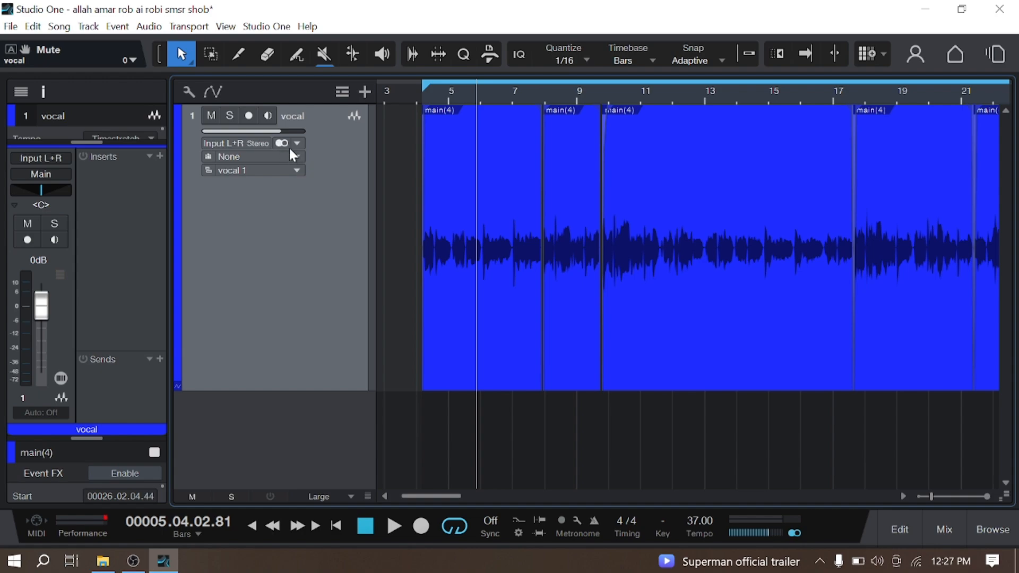
Step: Insert the NS1 Stereo plug-in on the vocal track, raise its suppression to 25.6, and close its window
left_click(158, 155)
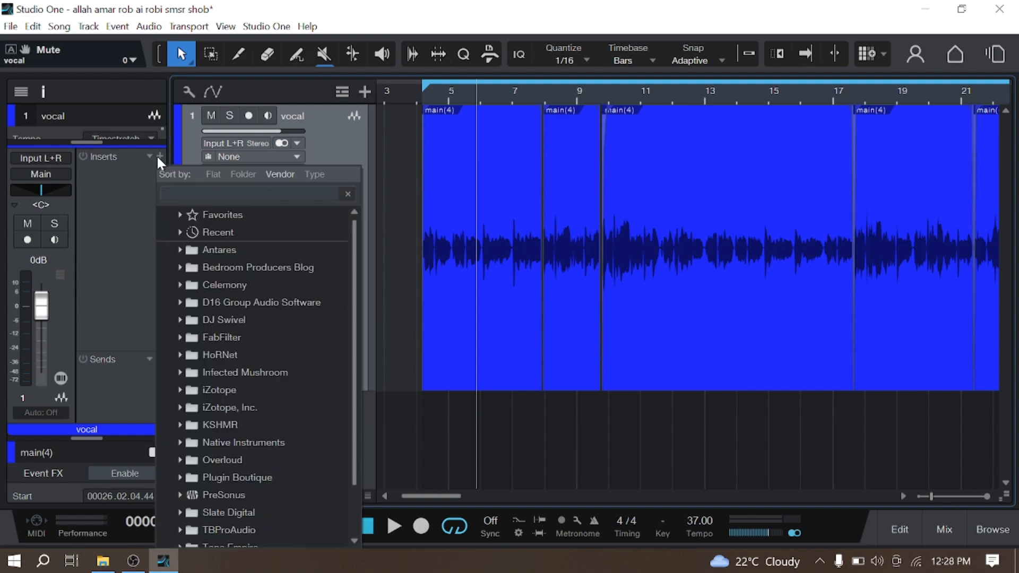
type("ns1")
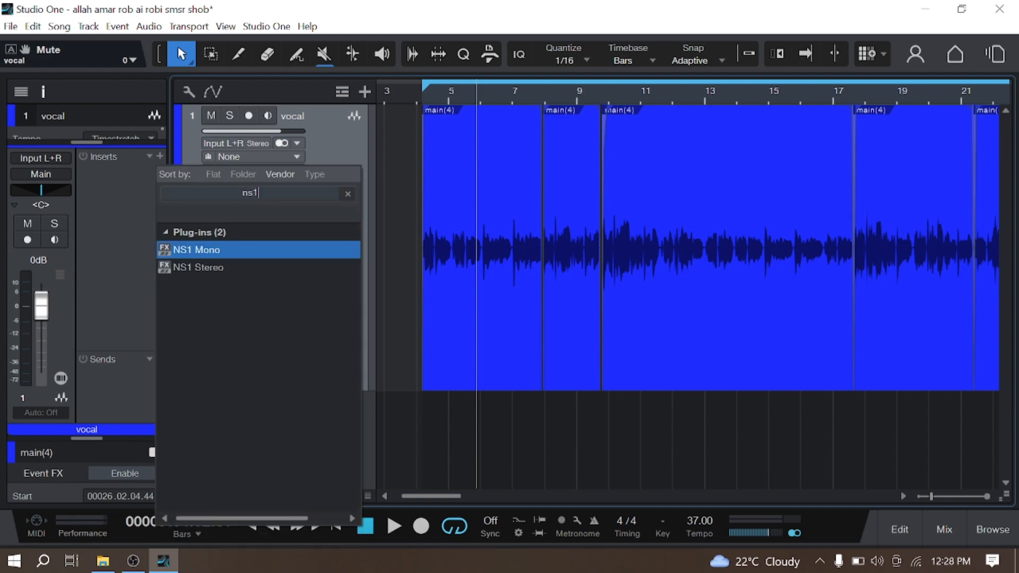
left_click(218, 268)
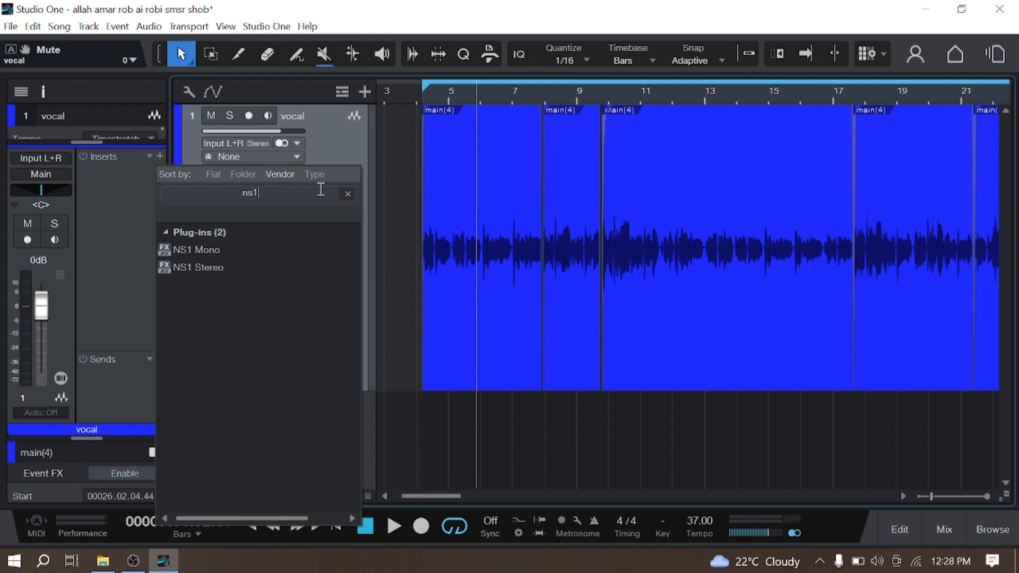
left_click(237, 250)
left_click(228, 267)
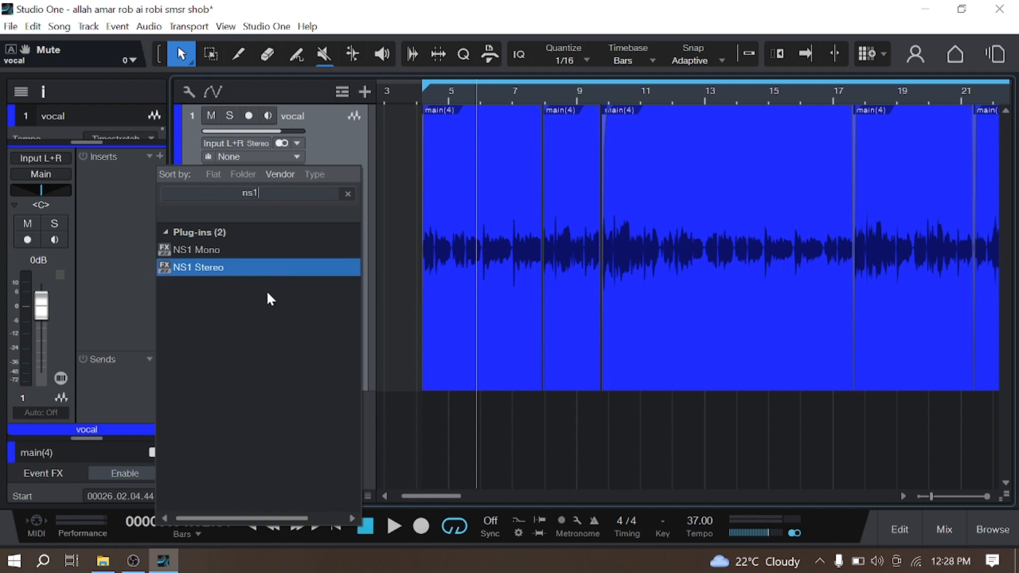
double_click(231, 268)
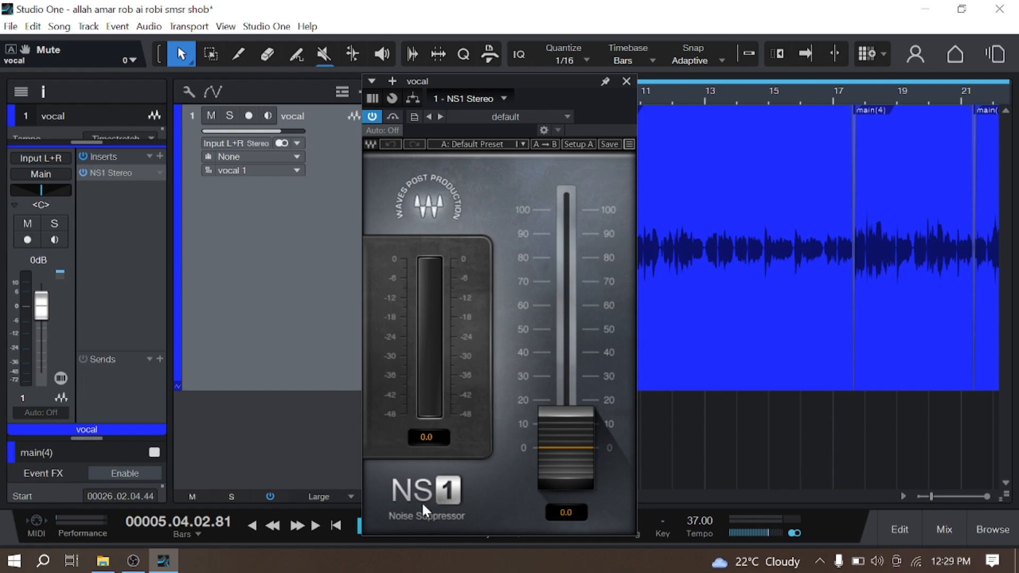
left_click_drag(566, 450, 566, 386)
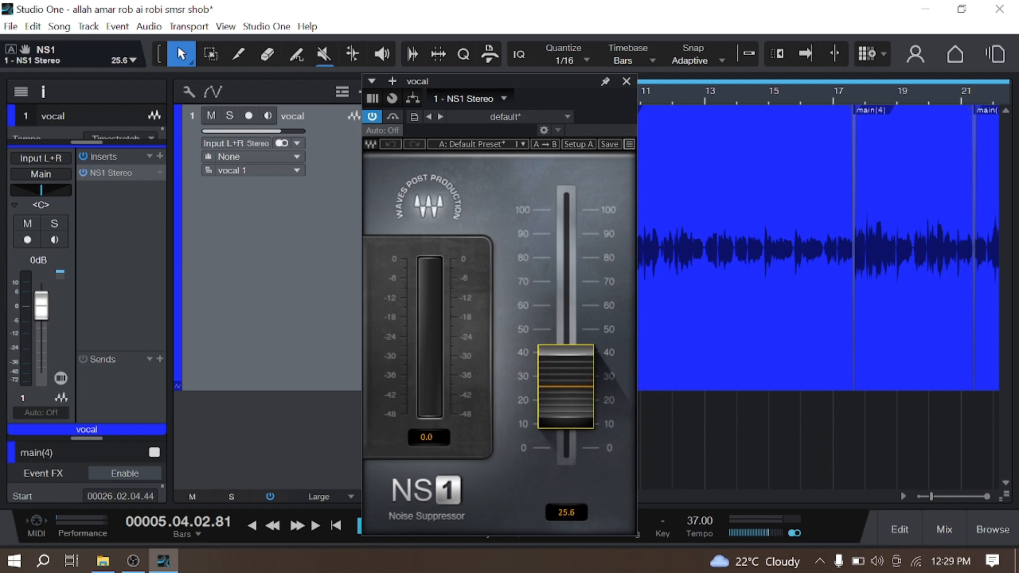
left_click(626, 81)
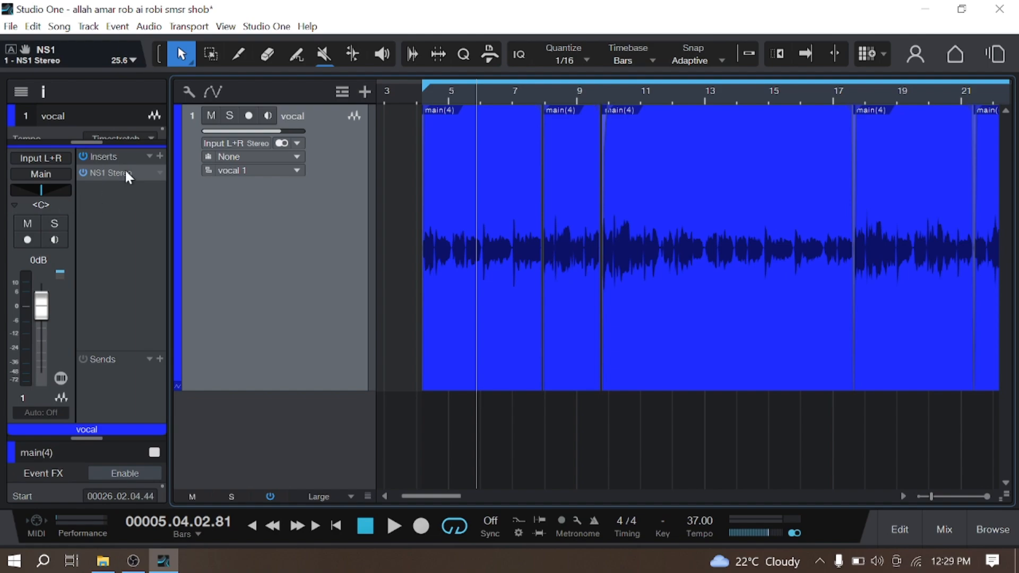
Step: Play the vocal from its beginning with NS1 Stereo active to hear the noise suppression
scroll(440, 91, "up", 3)
scroll(419, 100, "up", 2)
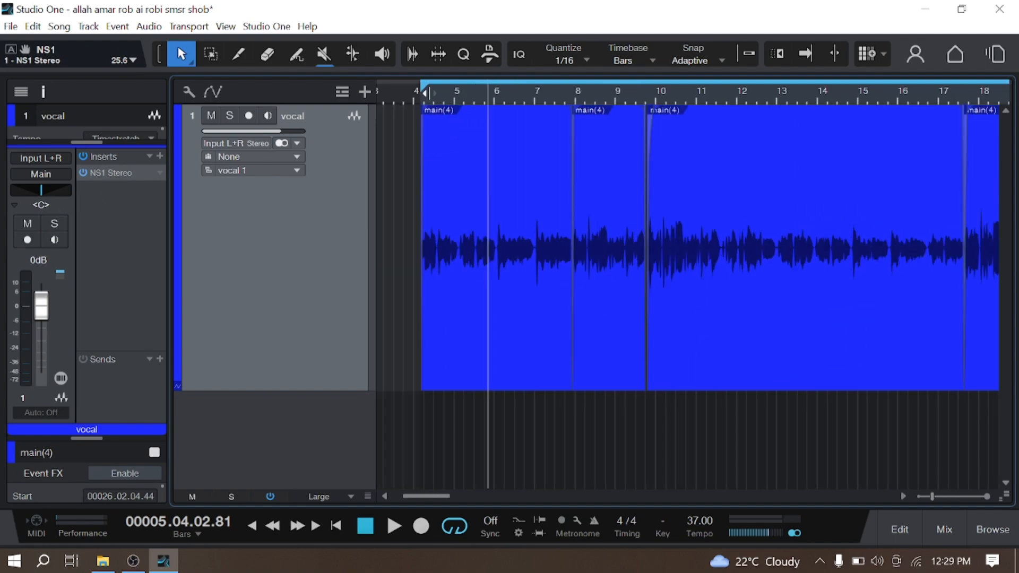
left_click(425, 98)
key("space")
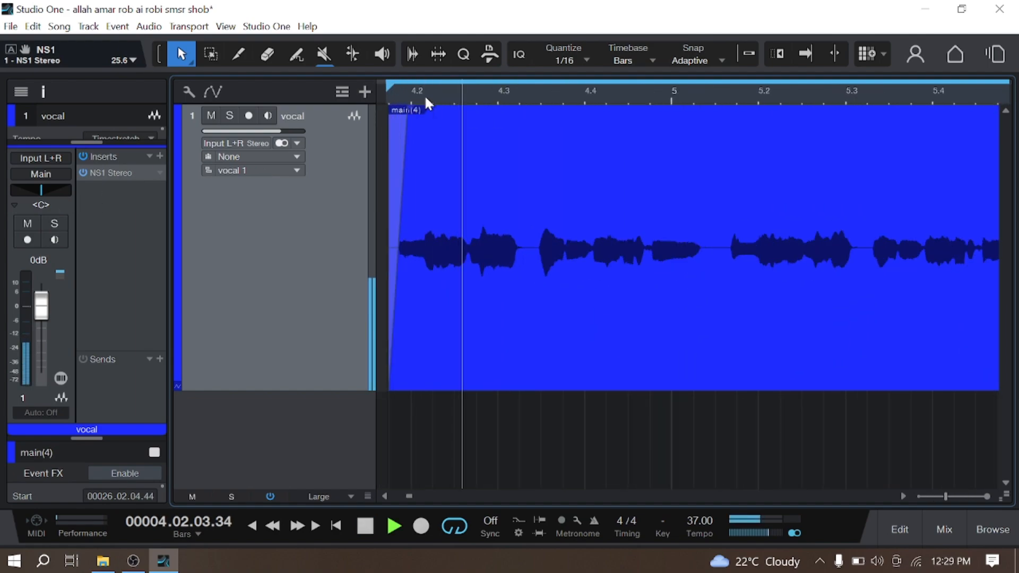
left_click(379, 101)
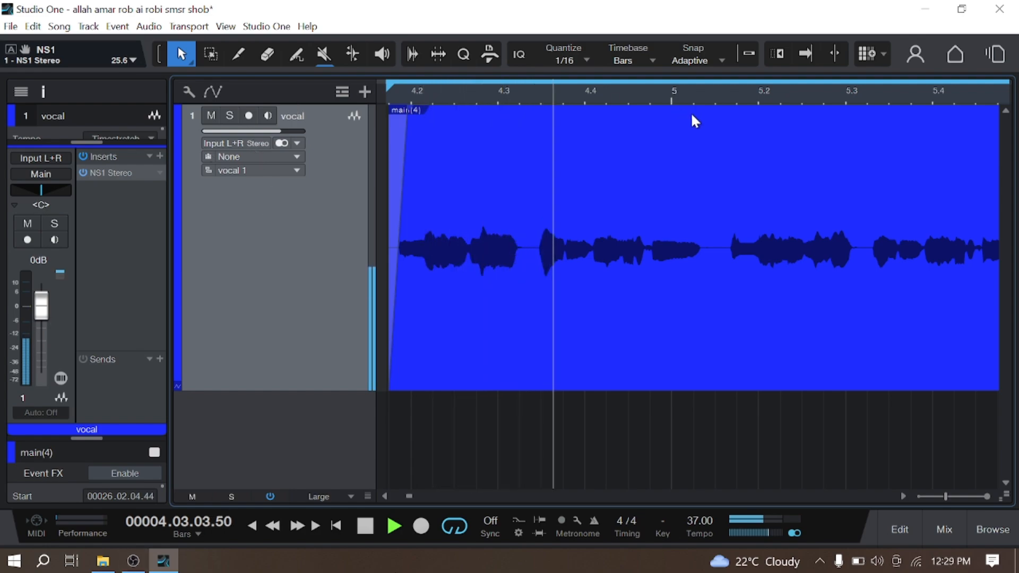
scroll(754, 91, "up", 2)
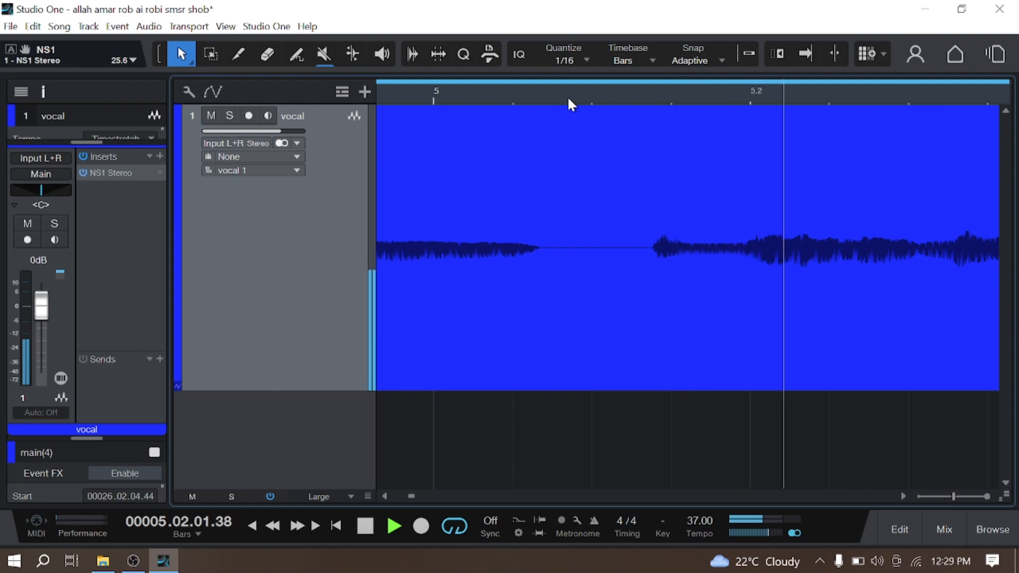
key("space")
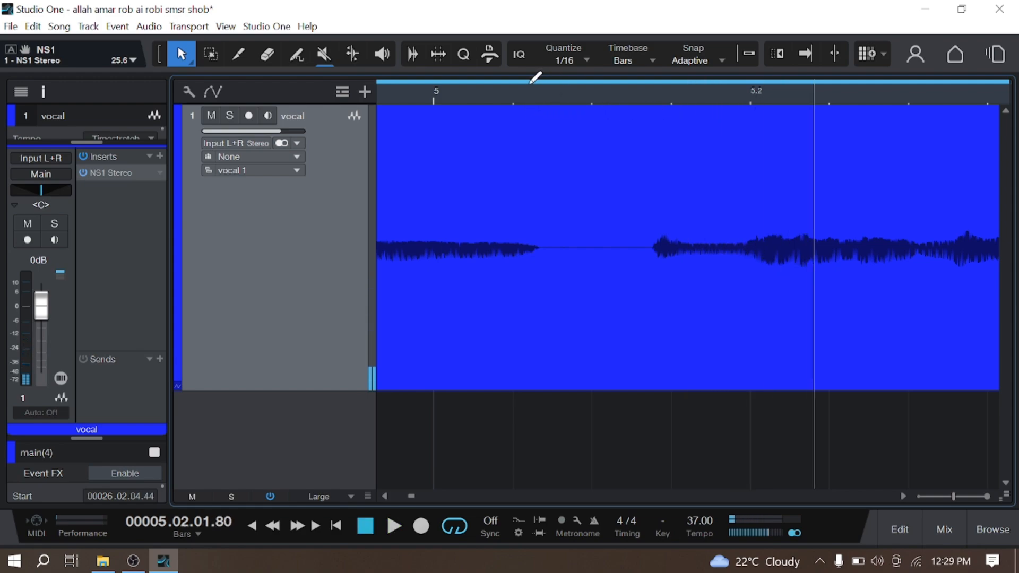
Step: Set the loop range to the silent gap just after bar 5 and play it with NS1 Stereo bypassed
left_click_drag(534, 76, 643, 117)
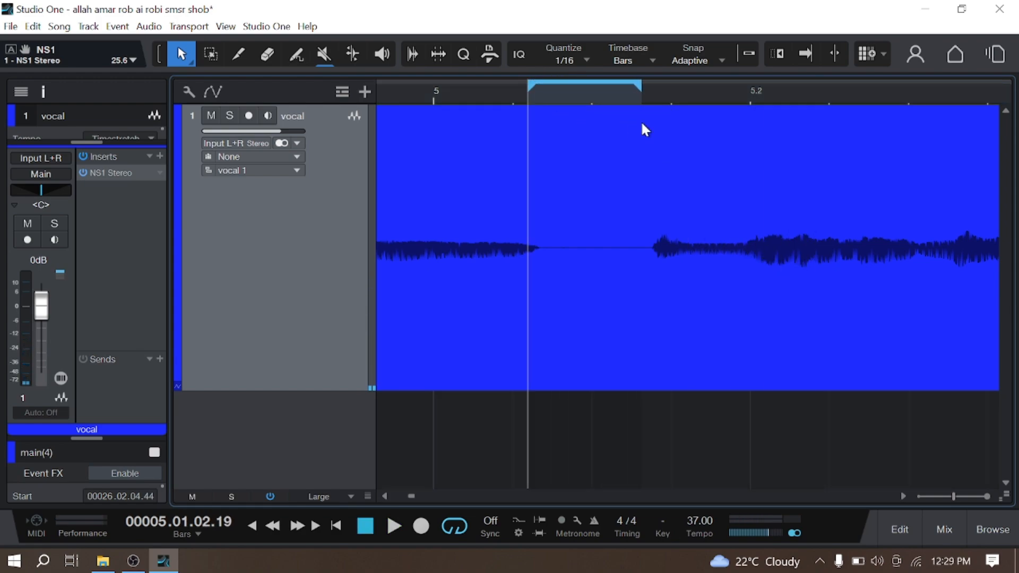
left_click(83, 173)
scroll(571, 90, "up", 3)
key("space")
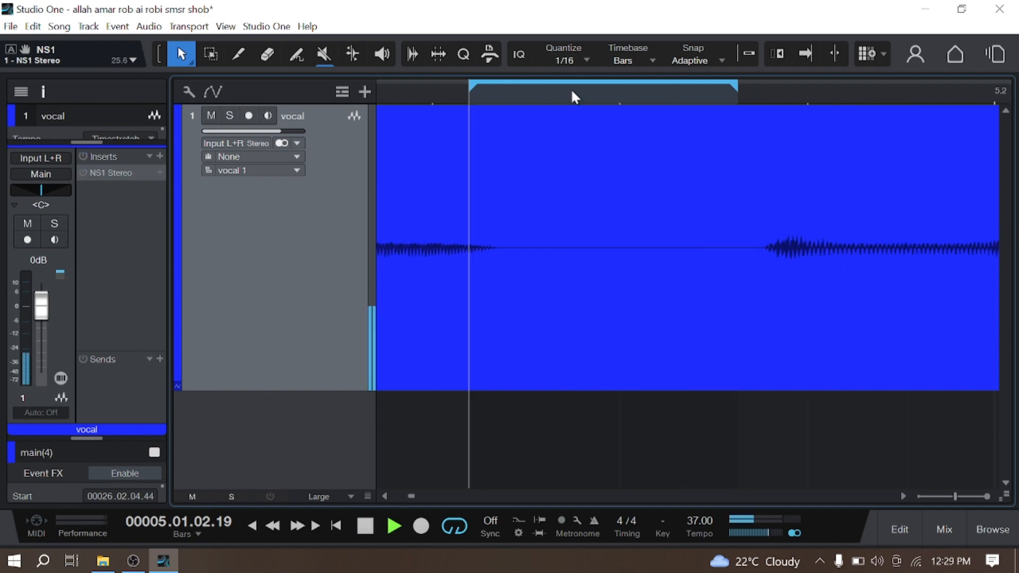
left_click_drag(489, 95, 501, 114)
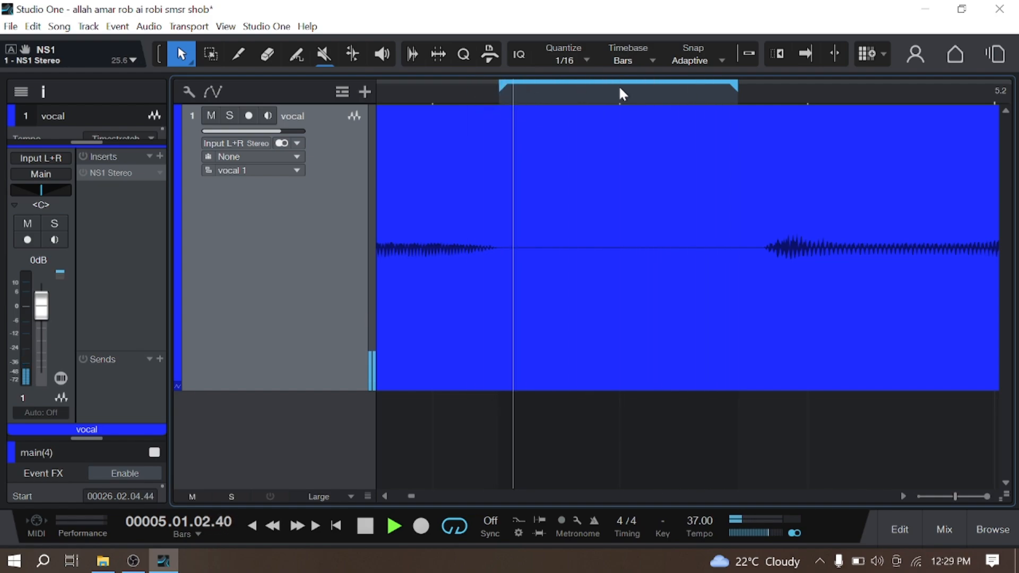
left_click_drag(738, 97, 734, 97)
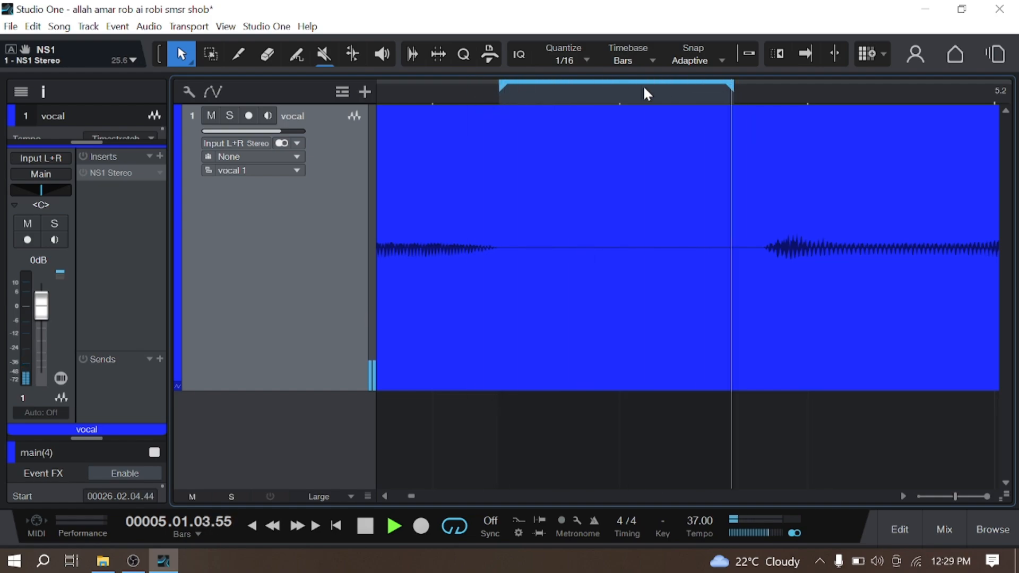
key("space")
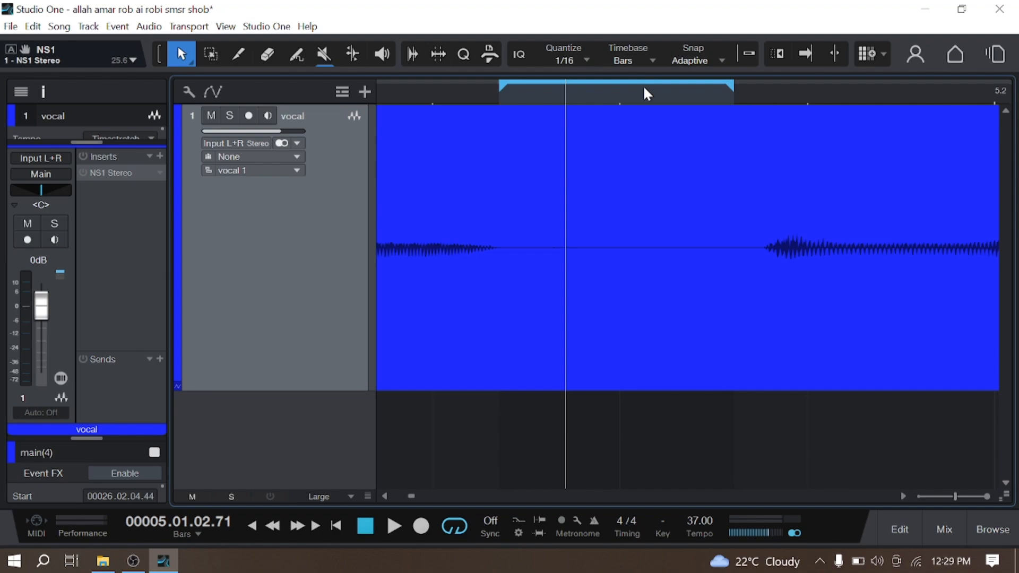
Step: Replay the silent gap with NS1 Stereo bypassed, and again with it re-enabled, to compare the background noise
left_click(510, 103)
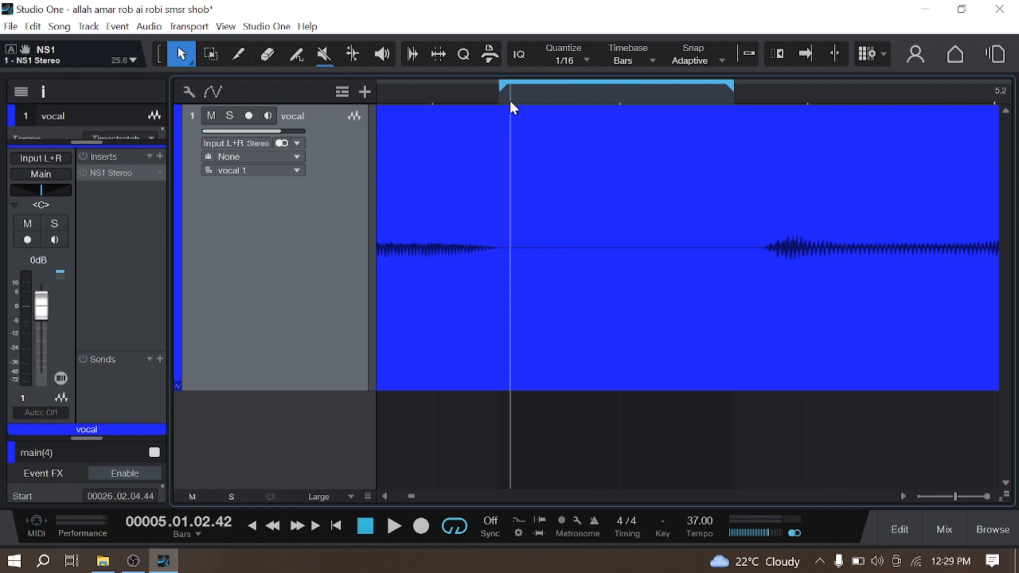
key("space")
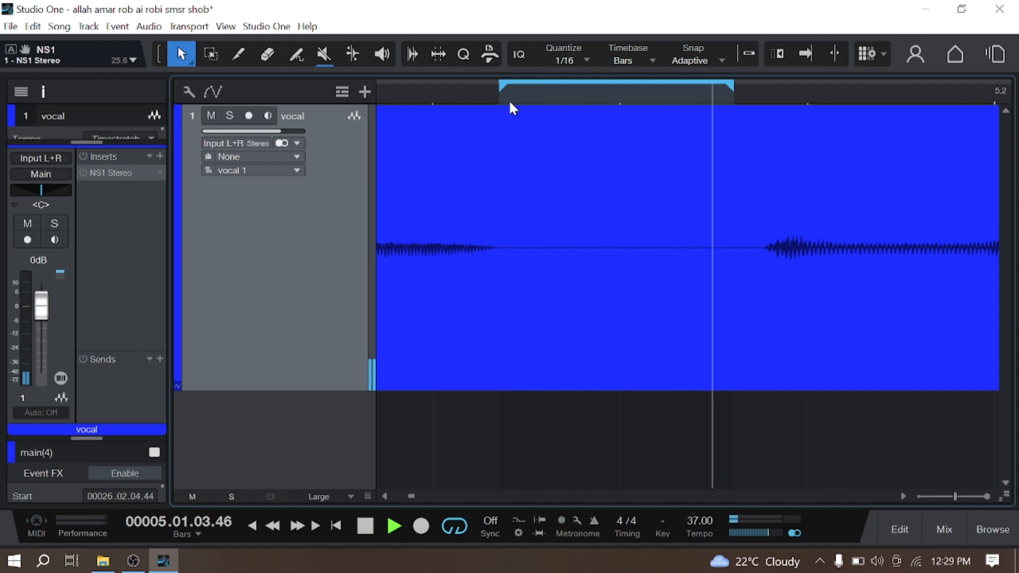
key("space")
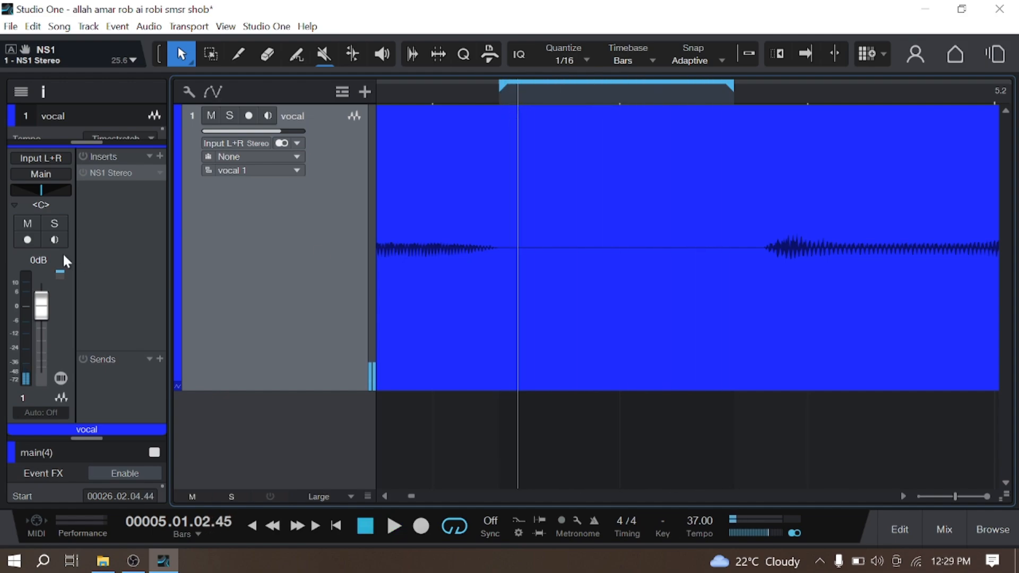
left_click(83, 173)
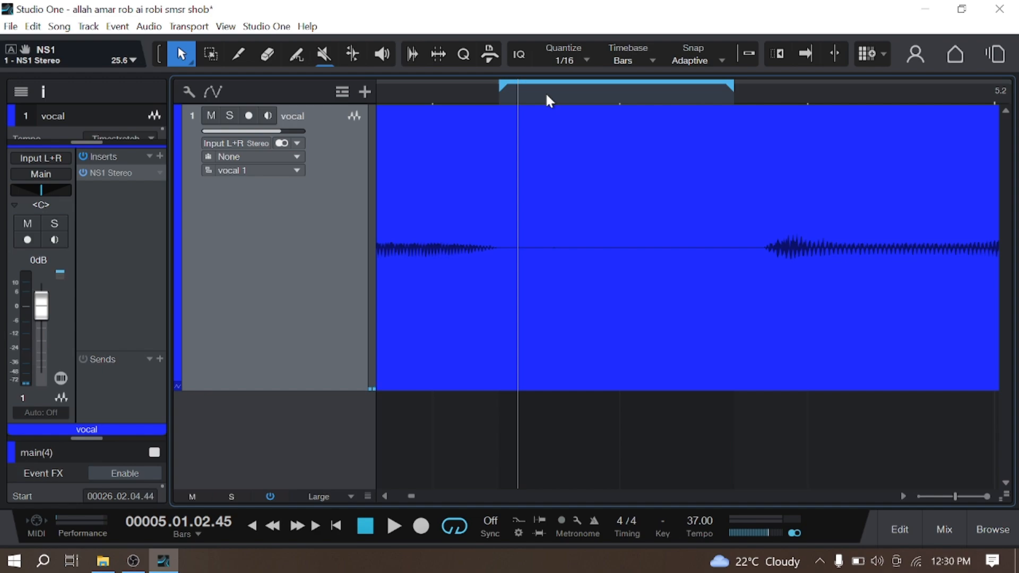
key("space")
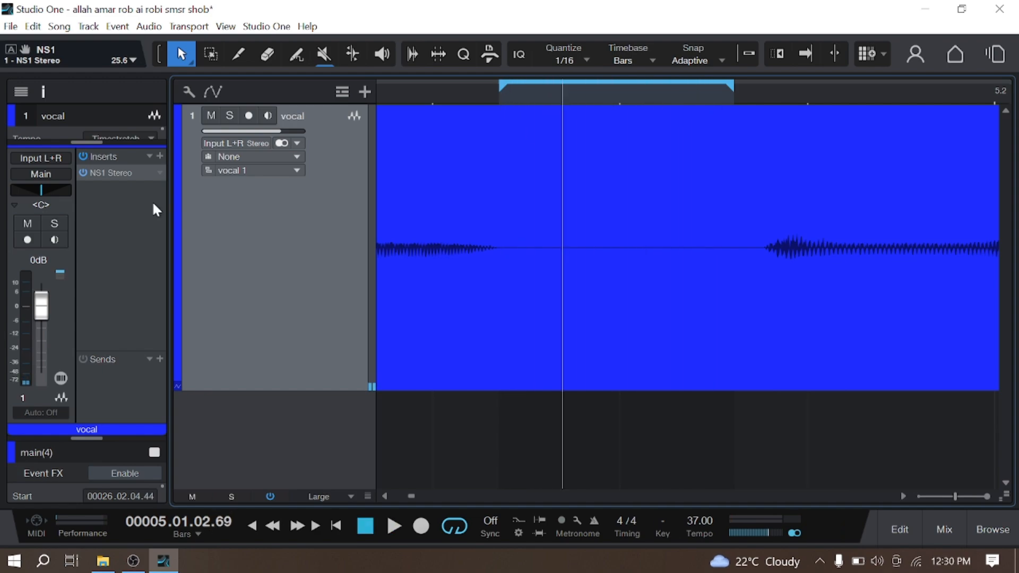
Step: Set the loop range to span all vocal events and play the vocal from its start
scroll(620, 91, "down", 6)
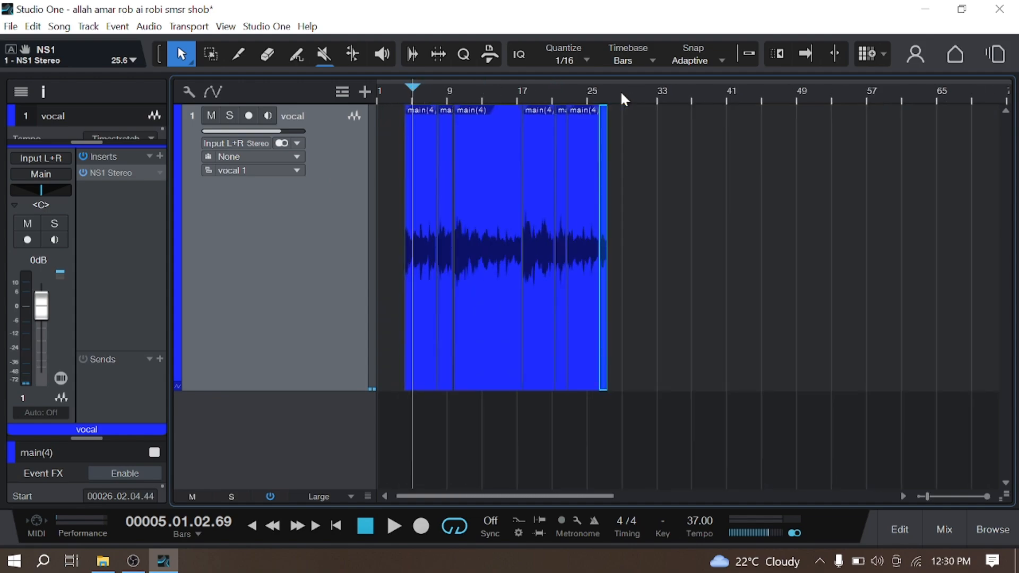
key("ctrl+a")
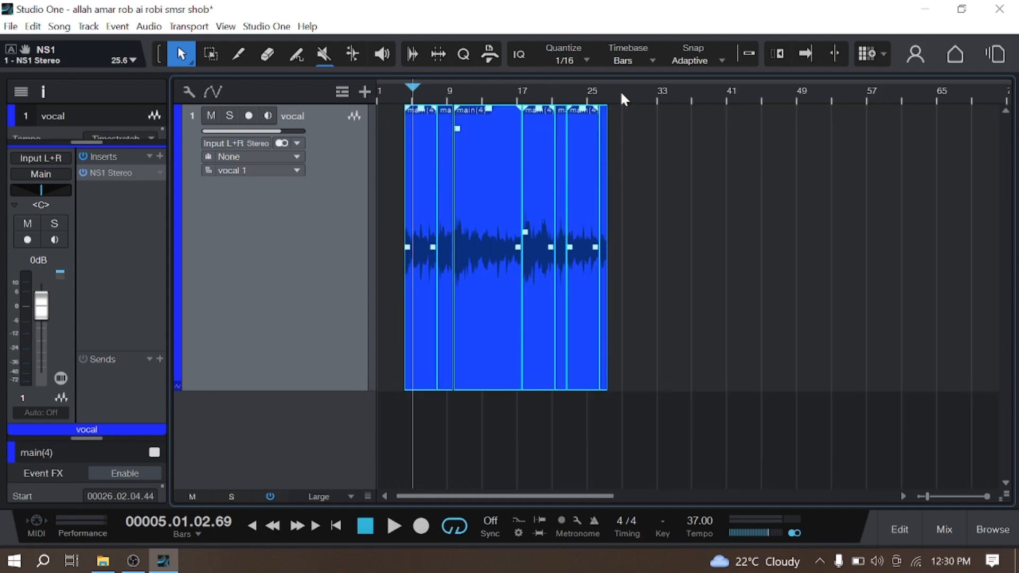
key("p")
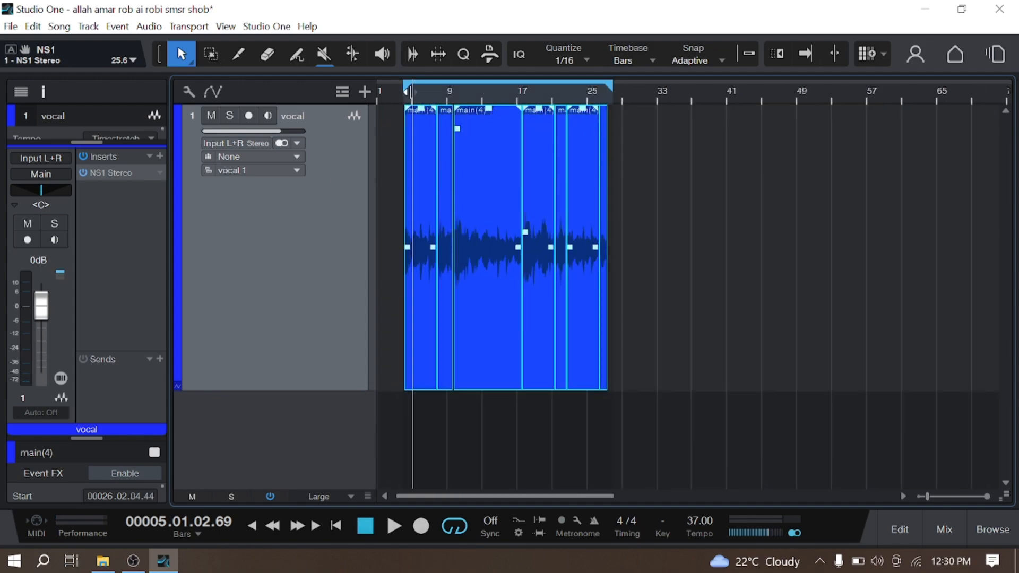
scroll(407, 91, "up", 6)
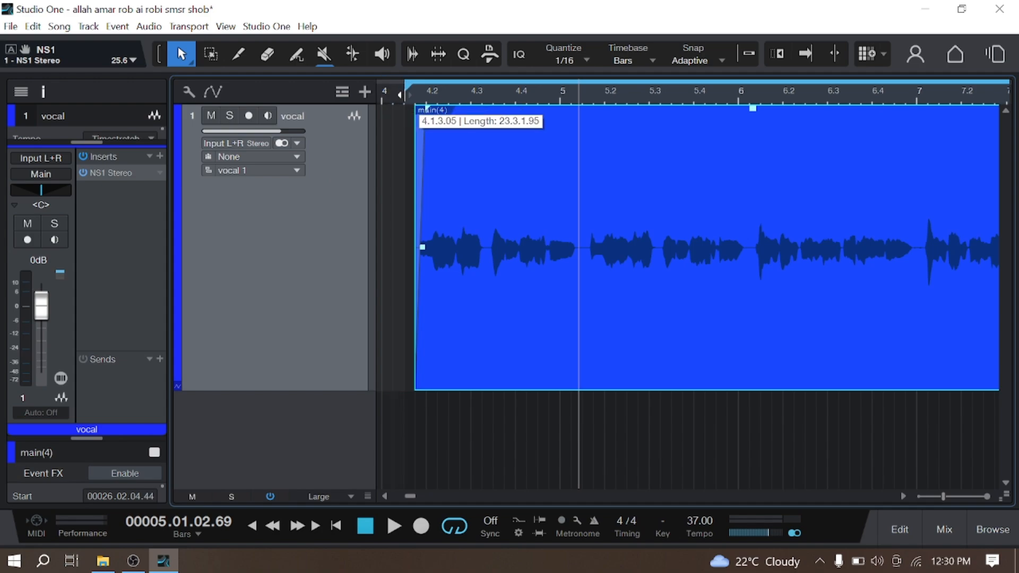
left_click(412, 98)
key("space")
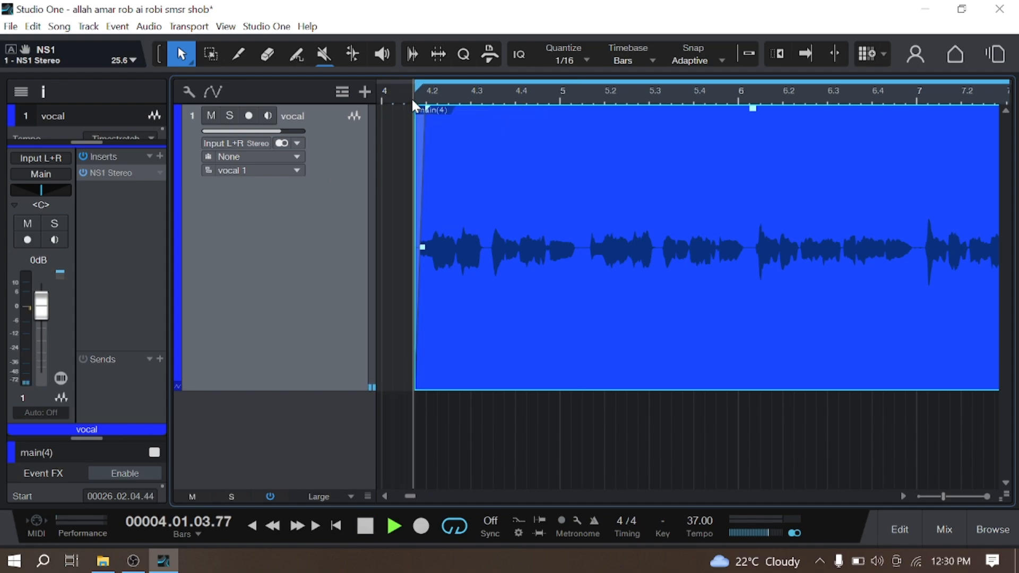
scroll(415, 94, "up", 3)
key("space")
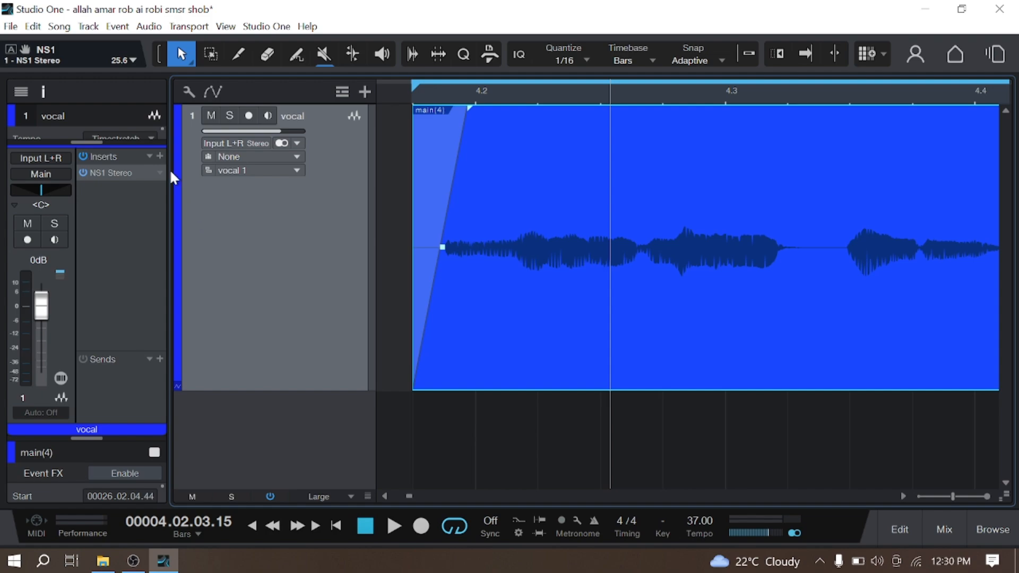
Step: Insert Antares Auto-Key after NS1 Stereo on the vocal track and play the opening phrase for key detection
left_click(159, 156)
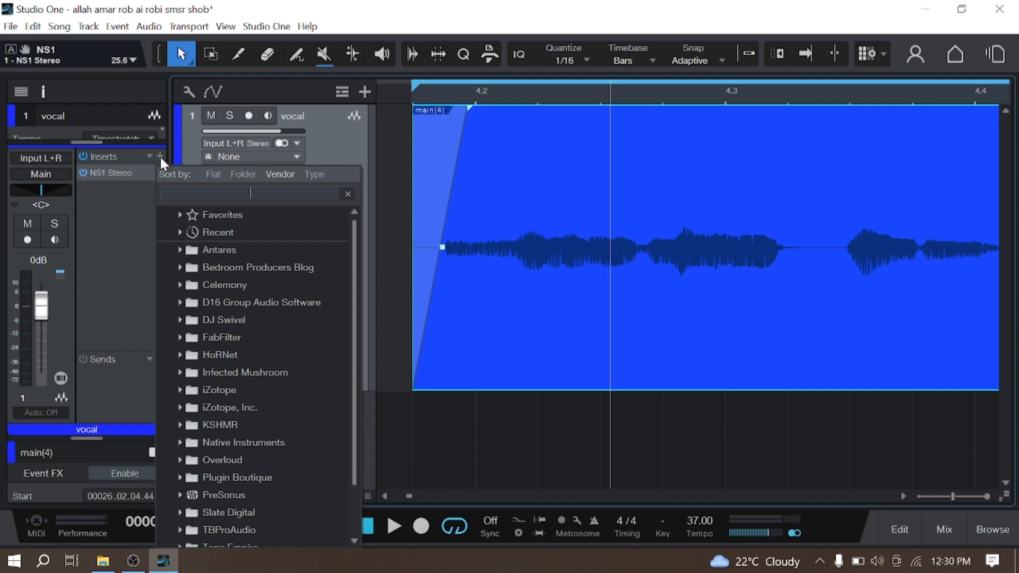
left_click(243, 247)
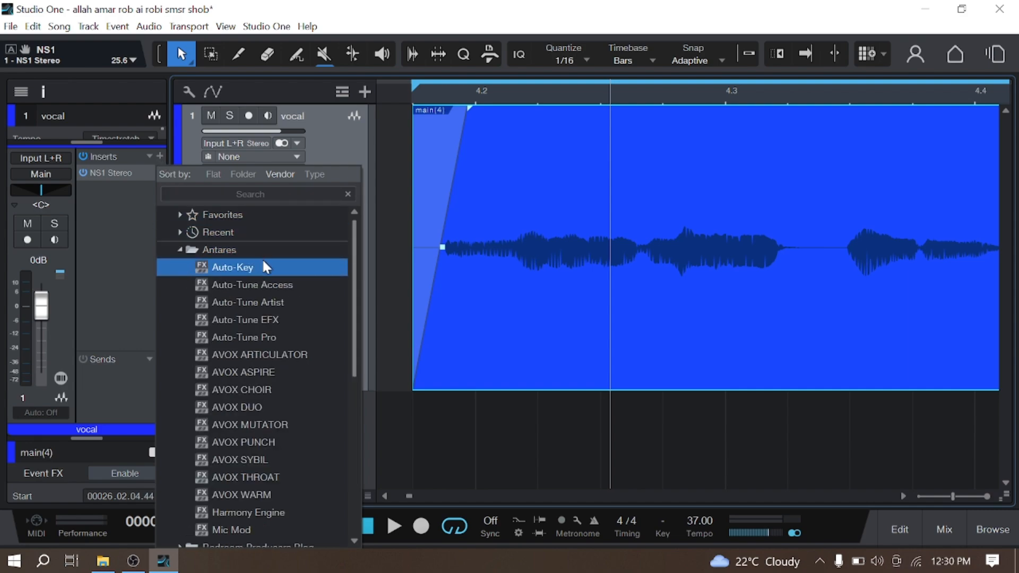
left_click(263, 266)
left_click_drag(543, 78, 610, 234)
left_click(415, 94)
key("space")
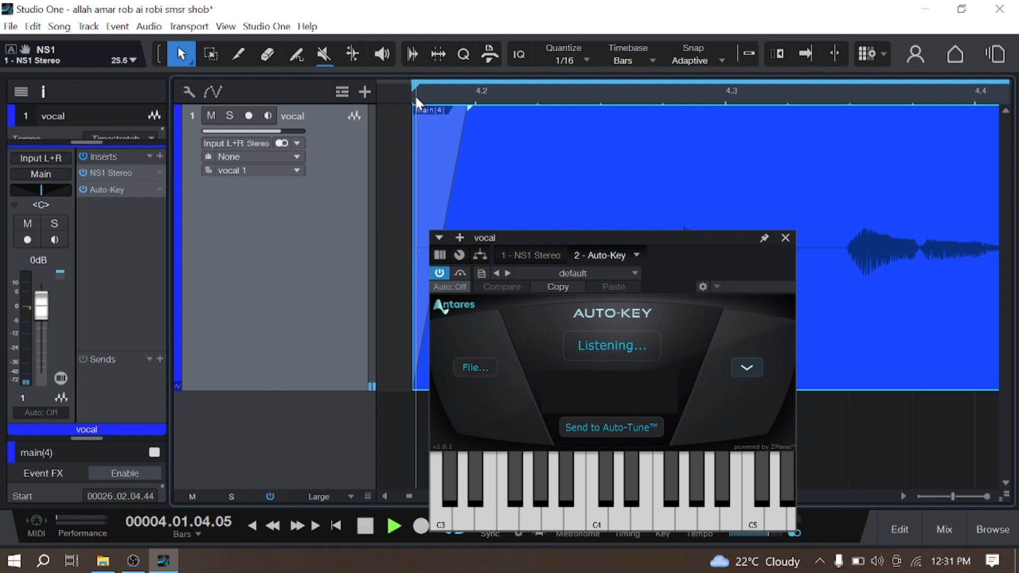
key("space")
Step: Pin the Auto-Key window open, replay the vocal's opening for key detection, and move the window clear of the inserts
left_click_drag(664, 240, 299, 121)
left_click(383, 114)
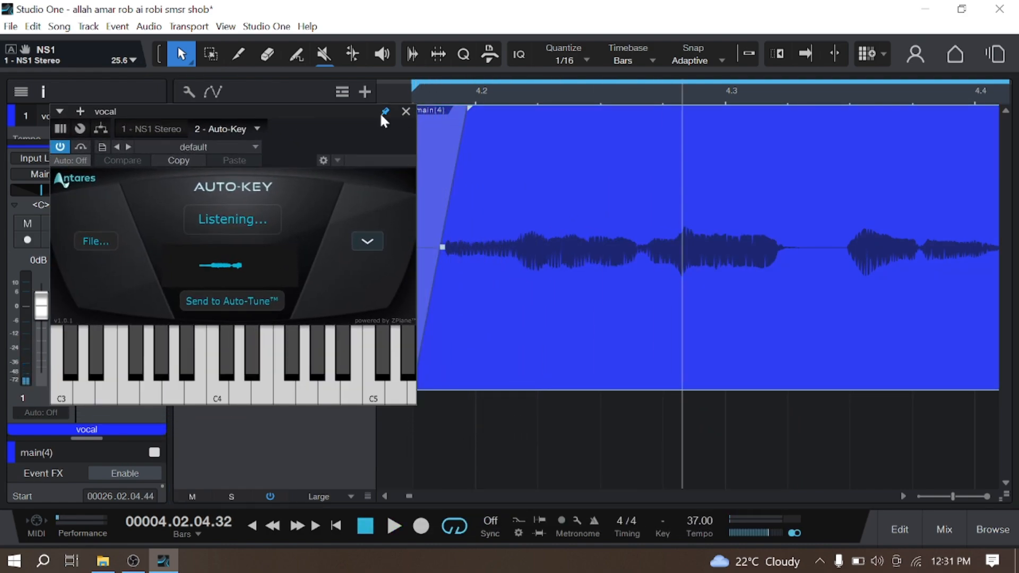
left_click_drag(362, 113, 340, 113)
left_click(423, 90)
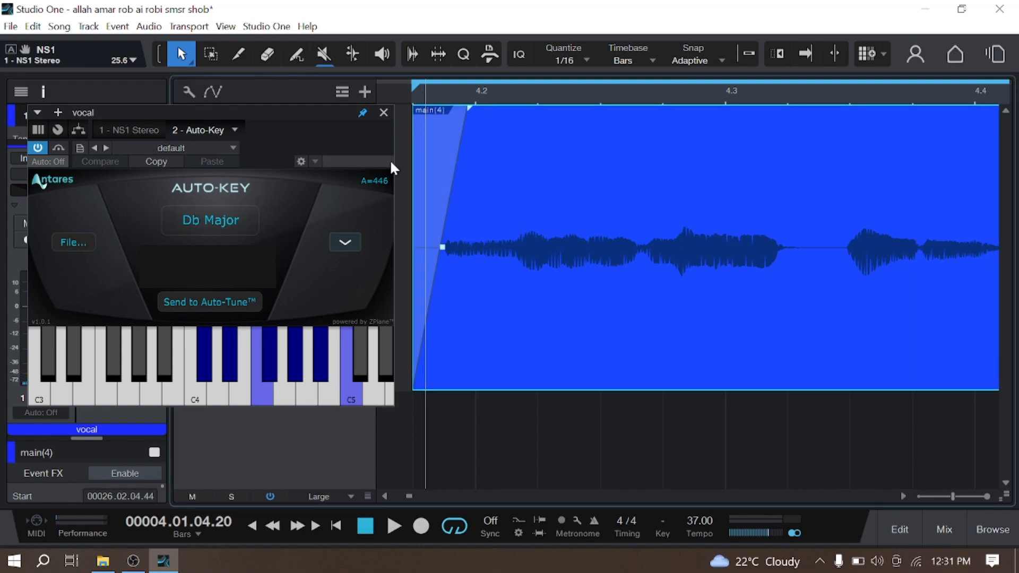
key("space")
key("space")
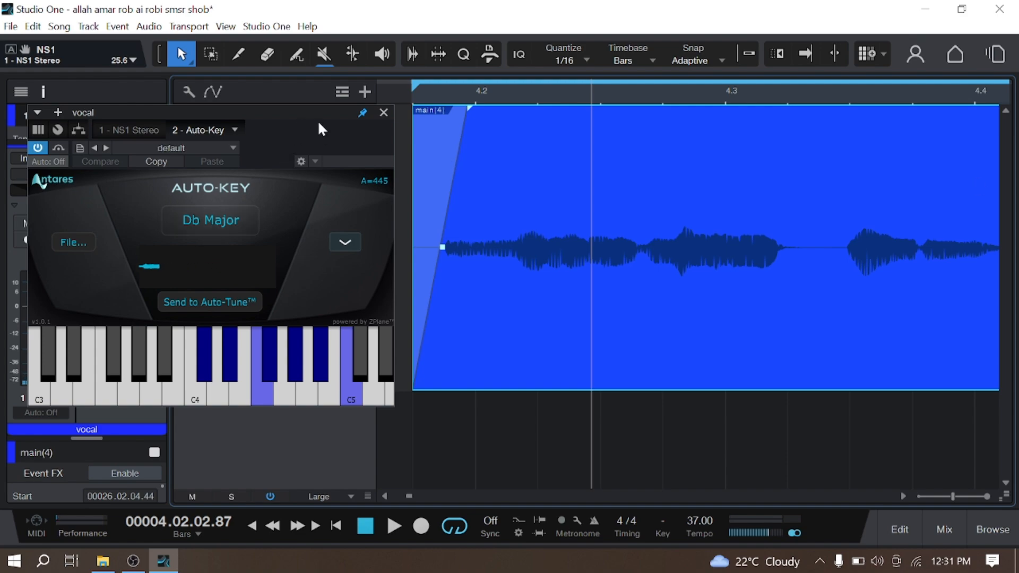
left_click_drag(318, 110, 863, 177)
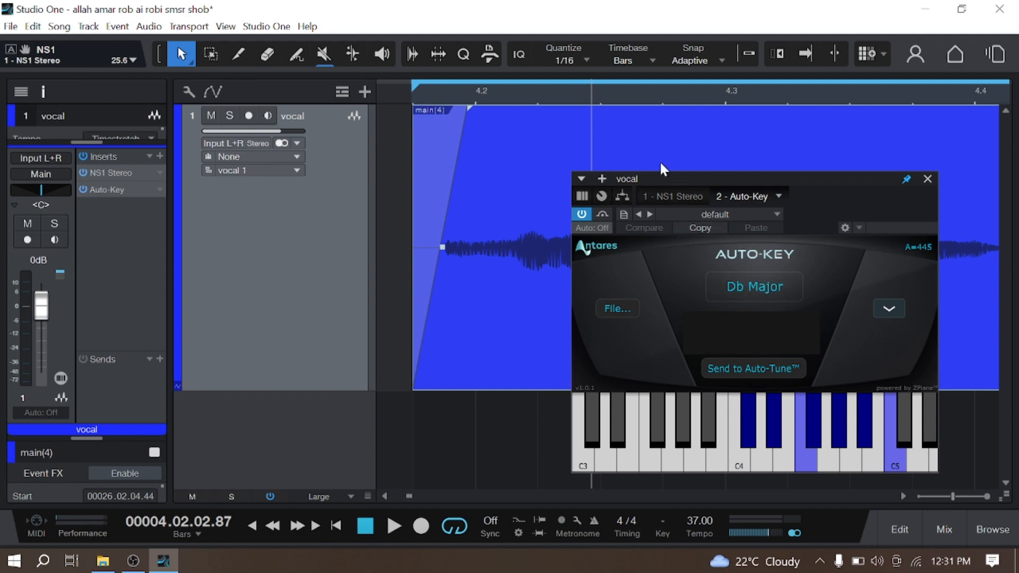
Step: Replay the vocal's opening phrase from the event start so Auto-Key can analyse it, then stop playback
left_click(413, 94)
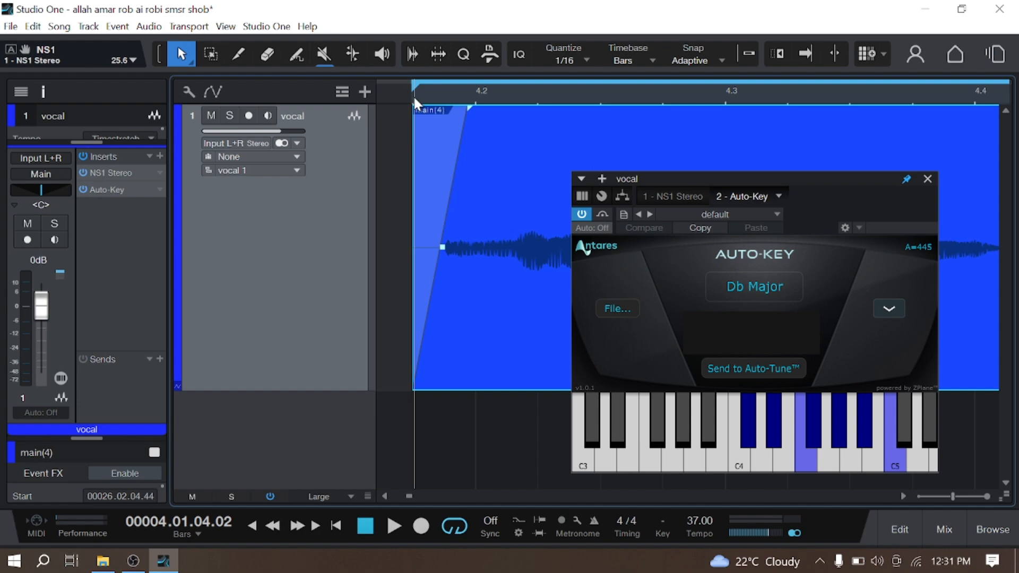
key("space")
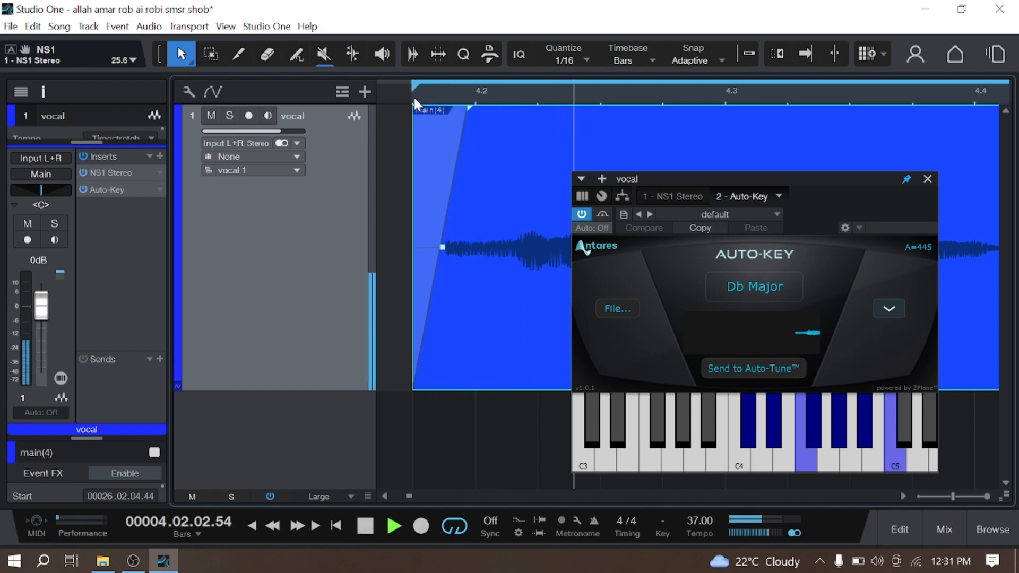
scroll(413, 96, "down", 6)
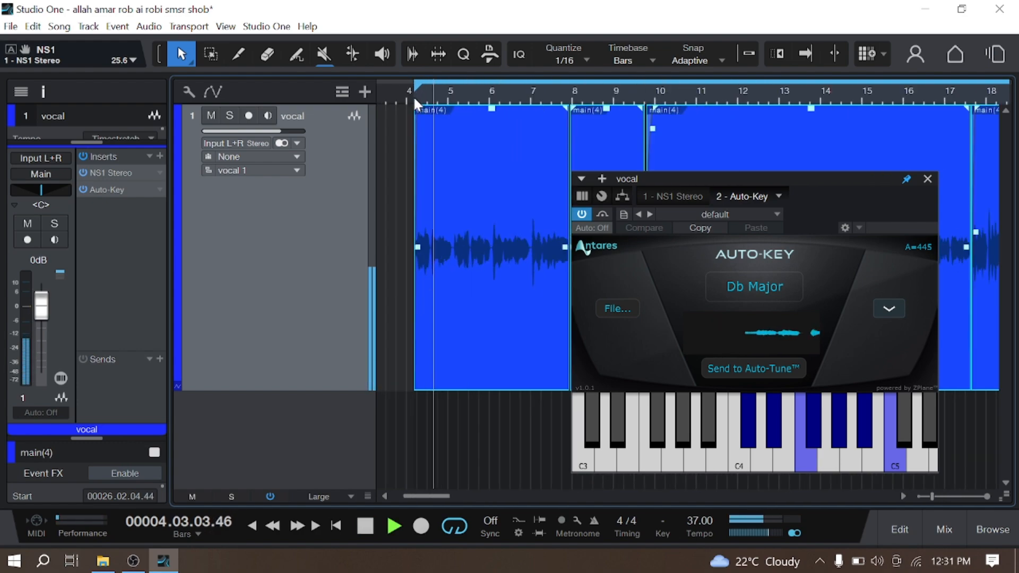
scroll(400, 90, "up", 4)
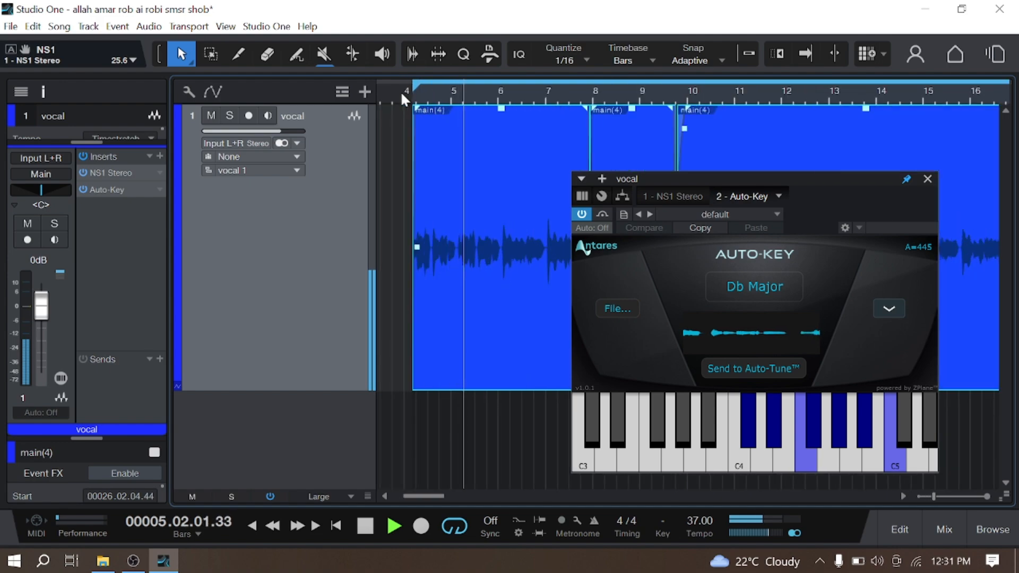
scroll(400, 91, "up", 3)
key("space")
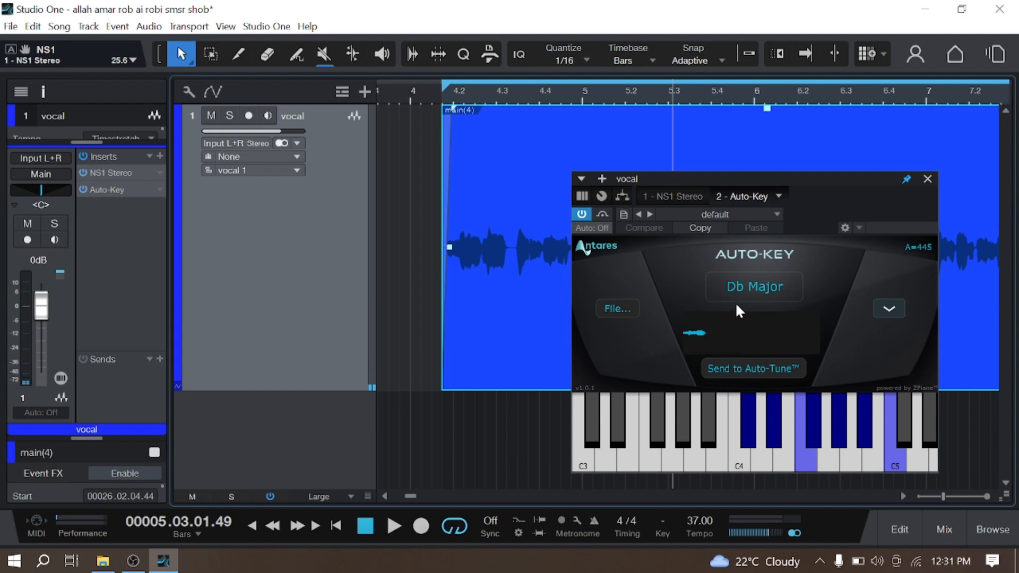
Step: Insert Antares Auto-Tune EFX after Auto-Key on the vocal track and arrange the two plug-in windows side by side
left_click(161, 155)
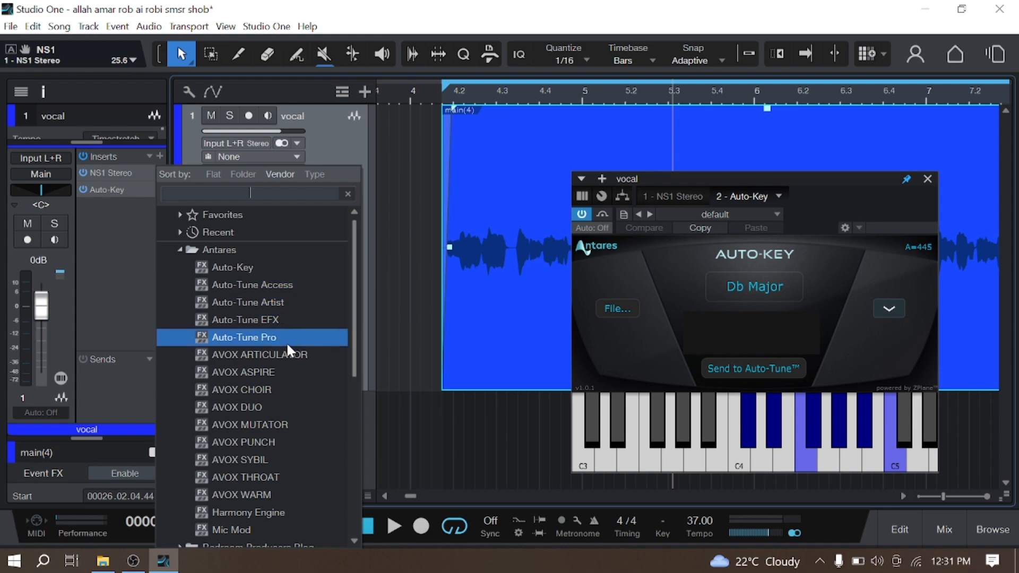
left_click(291, 321)
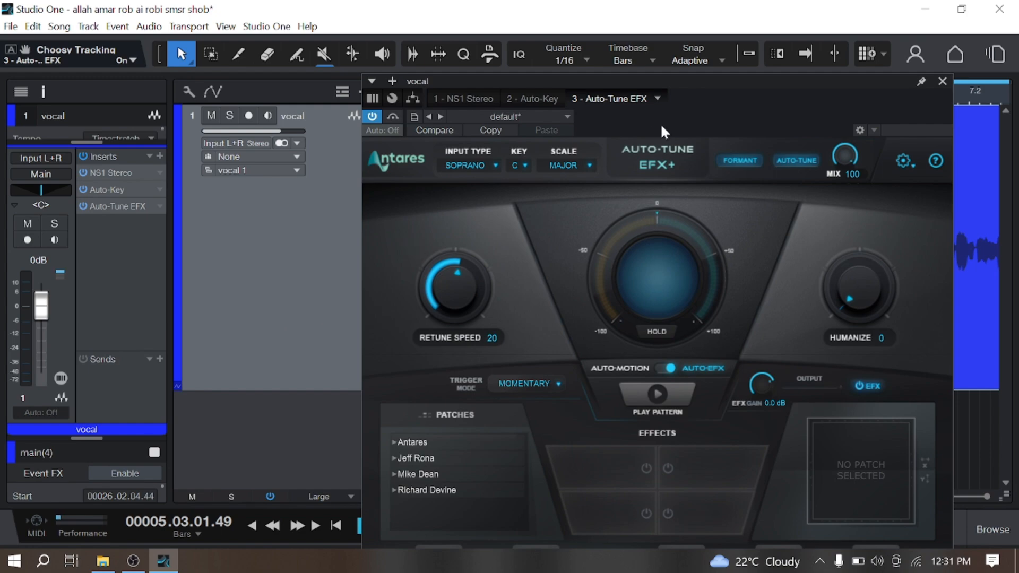
left_click_drag(690, 87, 428, 43)
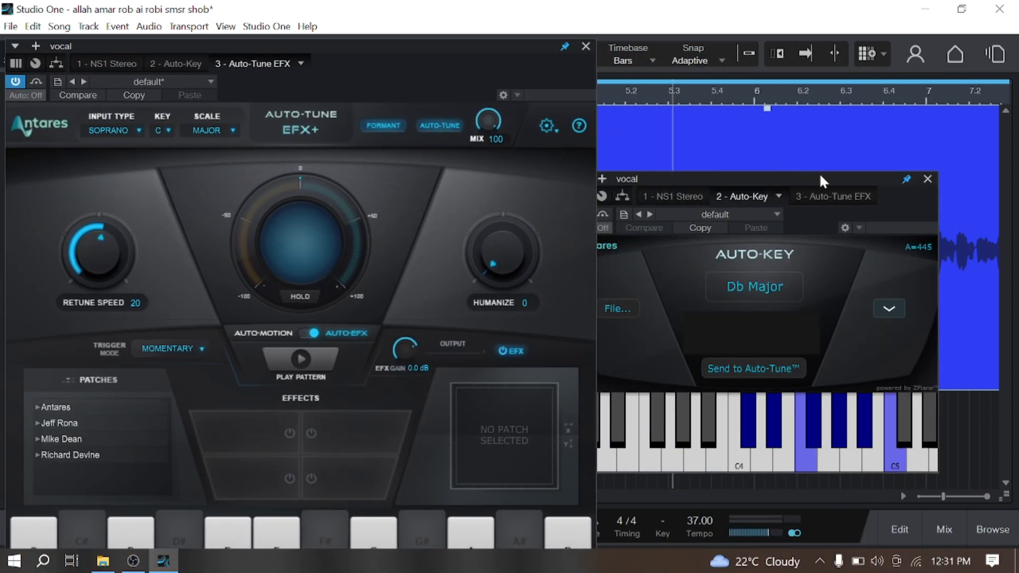
left_click_drag(820, 173, 894, 111)
left_click_drag(526, 42, 638, 10)
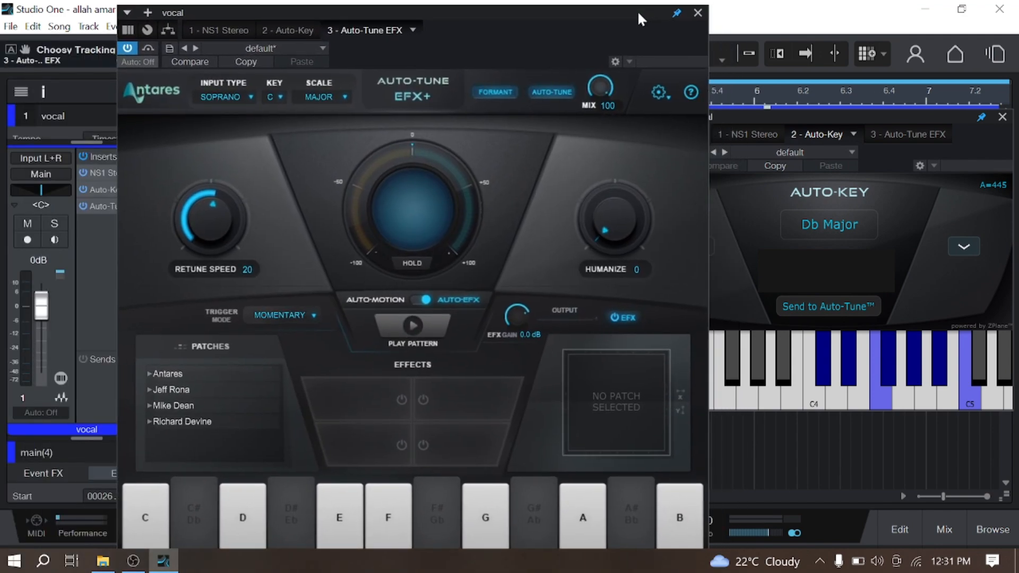
Step: Play the vocal from its start with Auto-Tune EFX active, keeping both plug-in windows in view
left_click_drag(532, 13, 547, 143)
left_click(449, 96)
key("space")
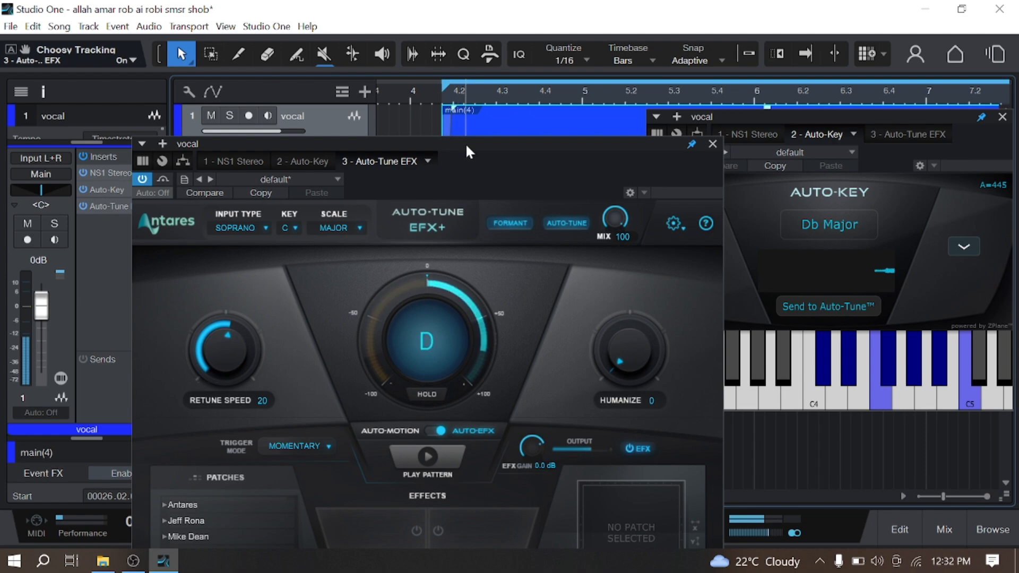
left_click_drag(466, 142, 447, 77)
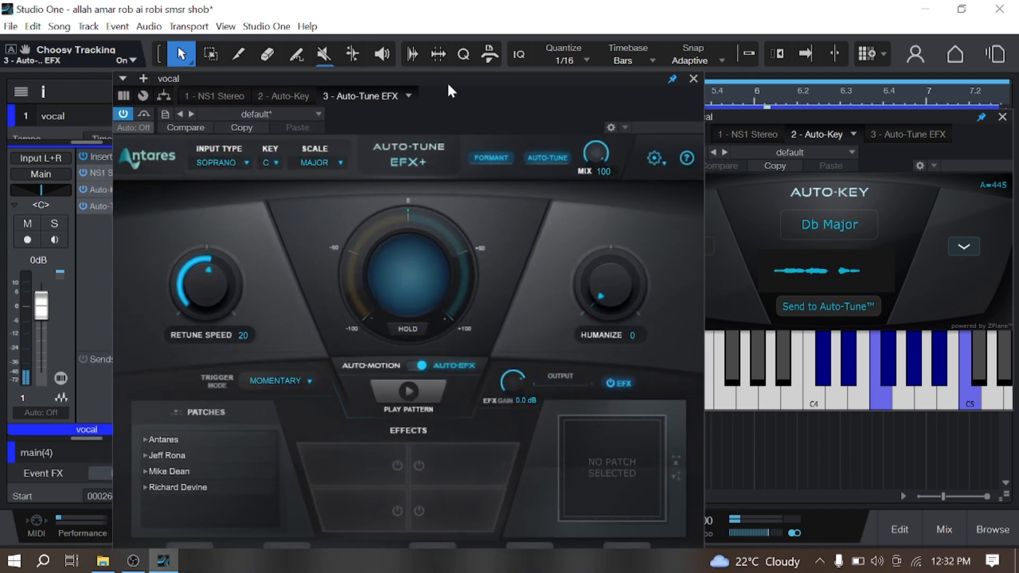
left_click_drag(446, 81, 403, 75)
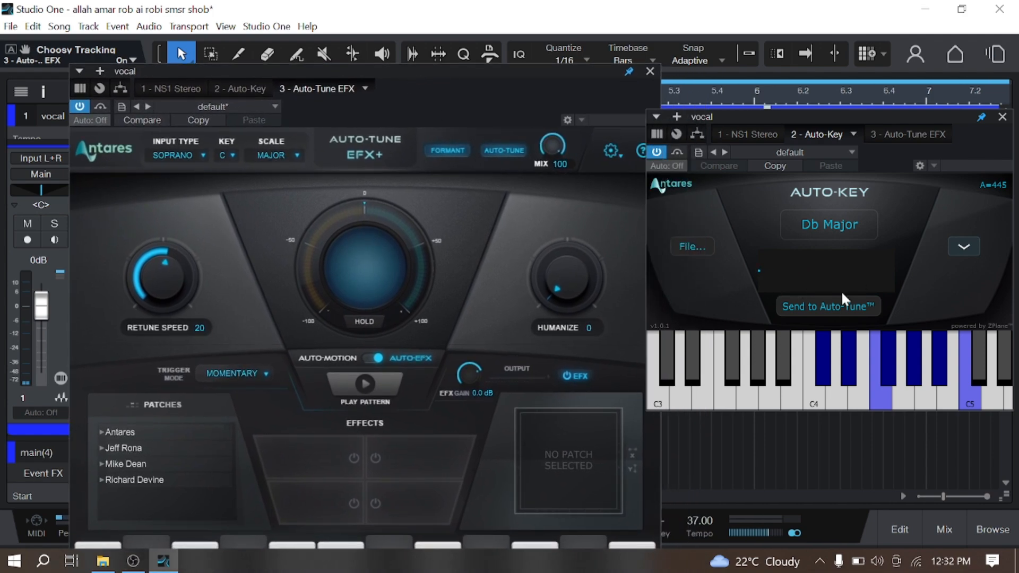
Step: Try setting the Auto-Tune EFX key manually, first to Db and then to F
left_click(224, 156)
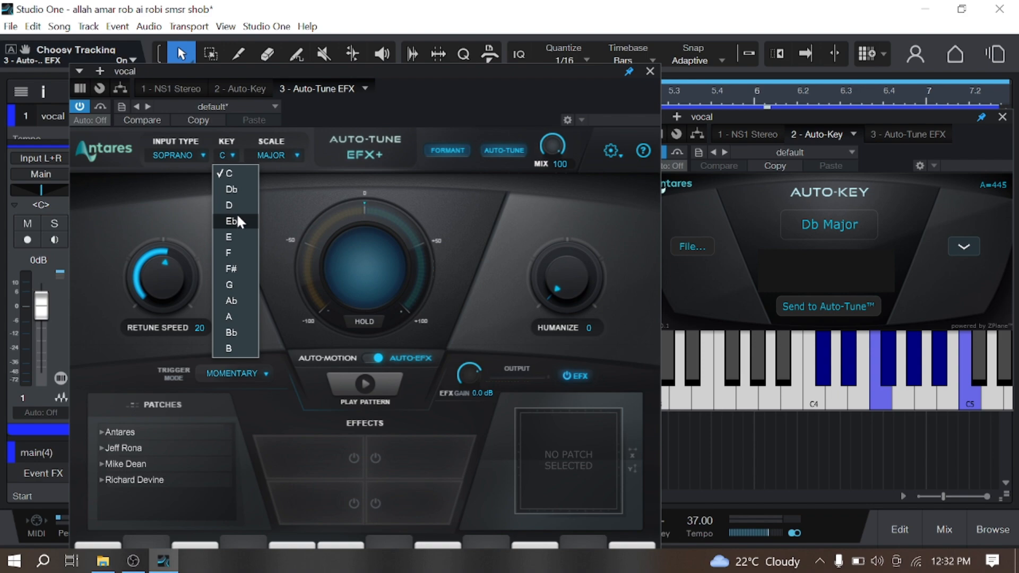
left_click(235, 191)
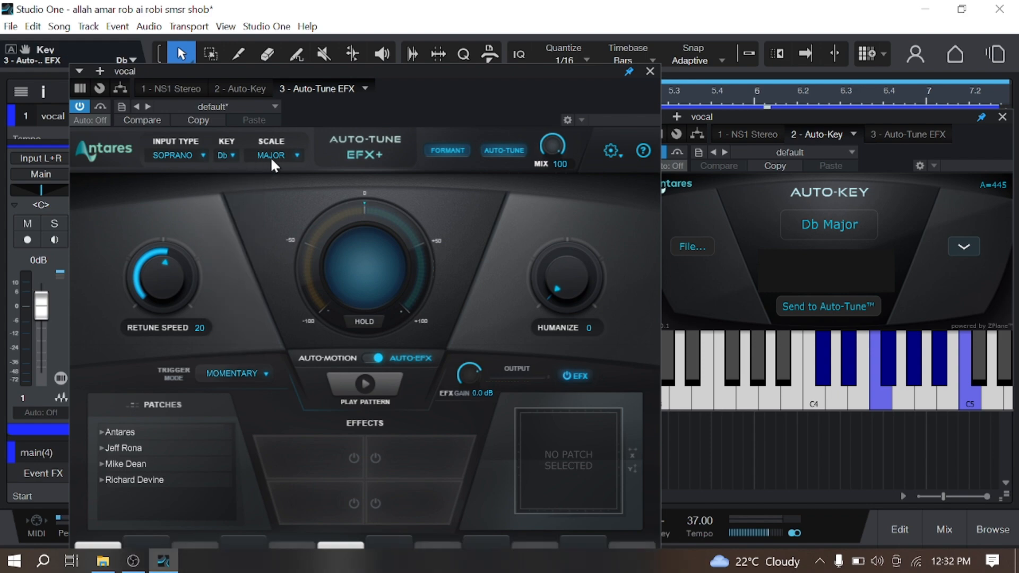
left_click(225, 155)
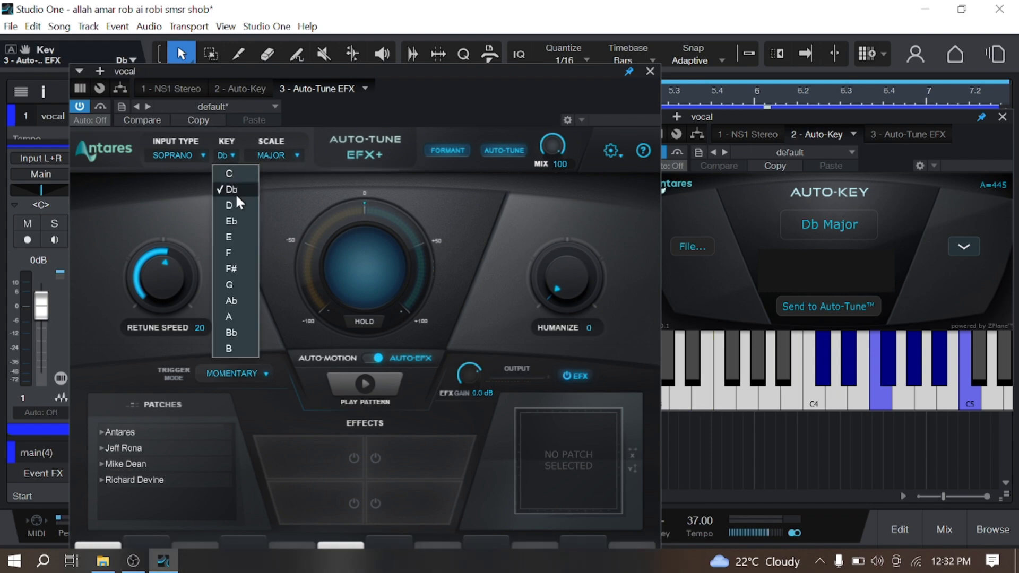
left_click(241, 251)
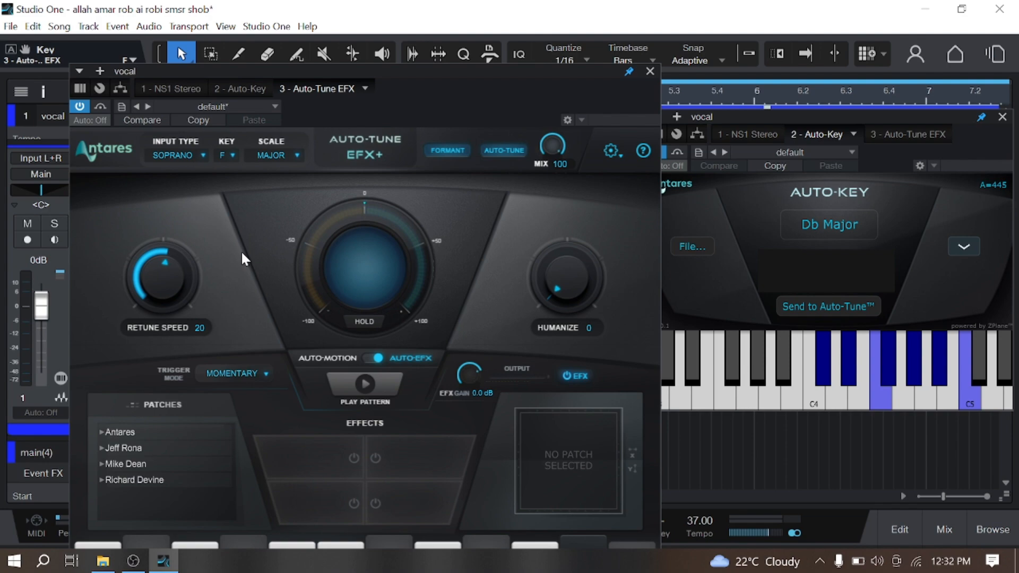
left_click(909, 193)
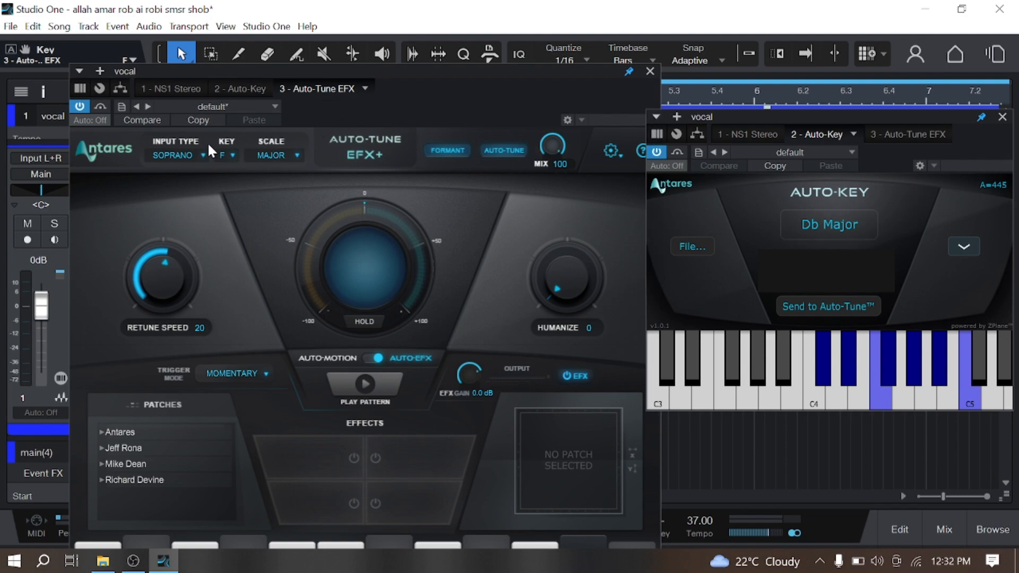
left_click(225, 155)
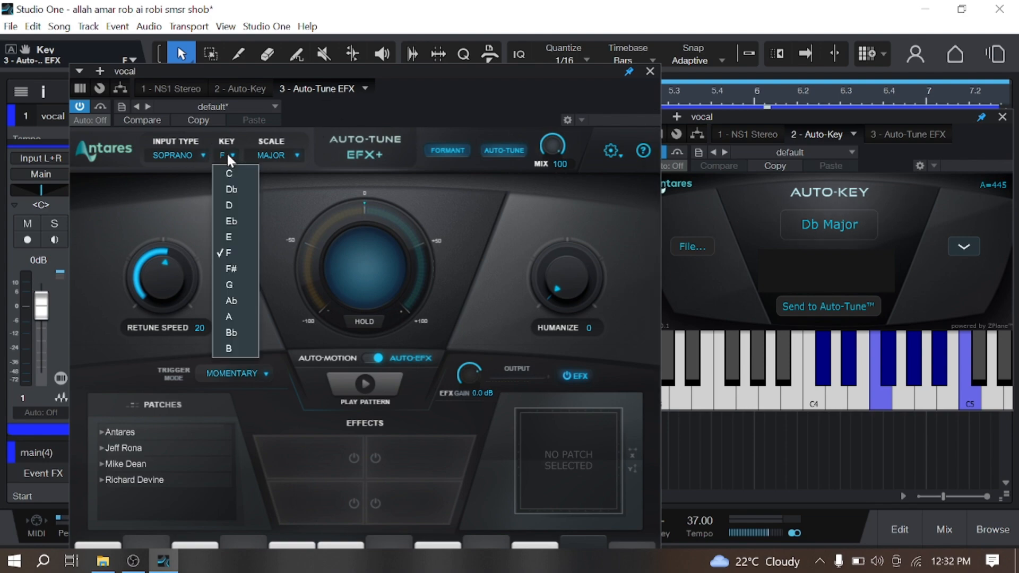
left_click(308, 191)
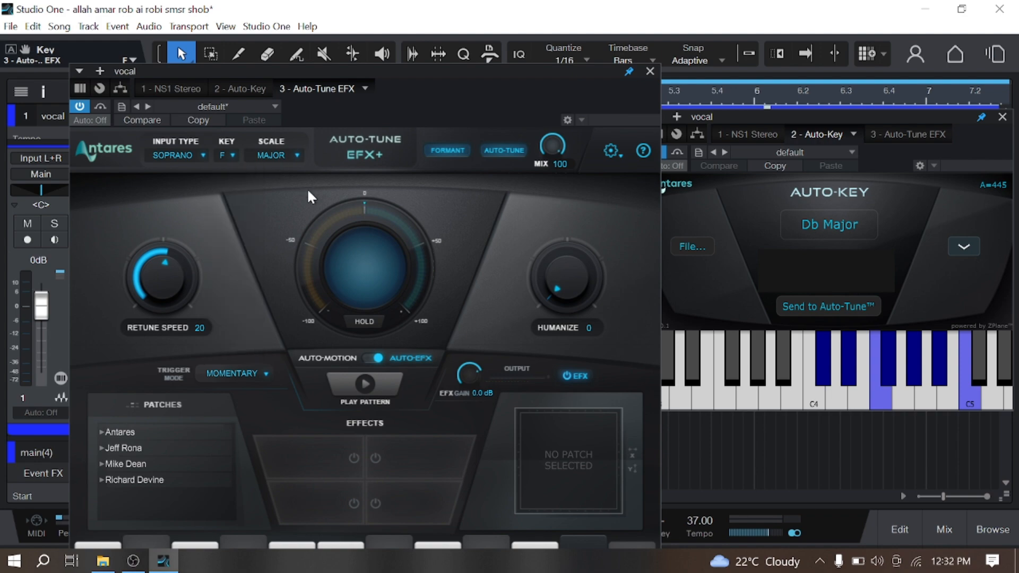
Step: Send the detected Db Major key from Auto-Key to Auto-Tune EFX and close the Auto-Key window
left_click(841, 311)
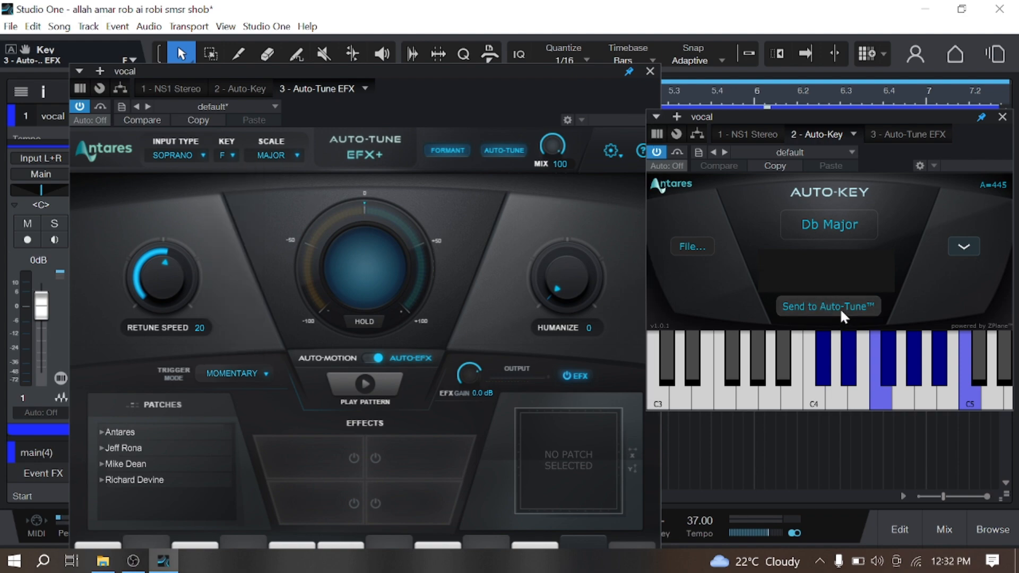
left_click(840, 308)
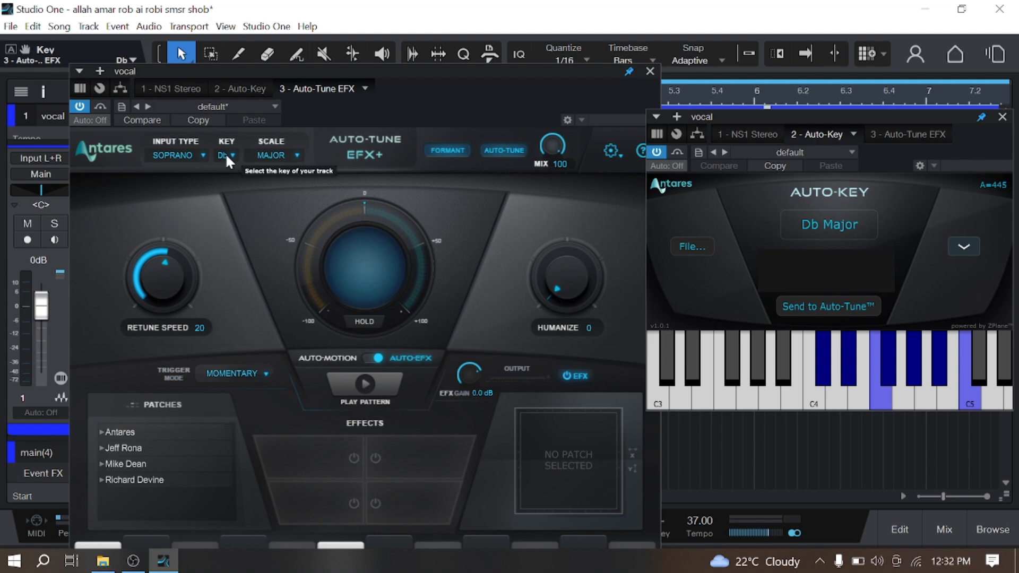
left_click(1002, 117)
Step: Move the Auto-Tune EFX window clear of the inserts and remove Auto-Key from the vocal track
left_click_drag(468, 68, 738, 83)
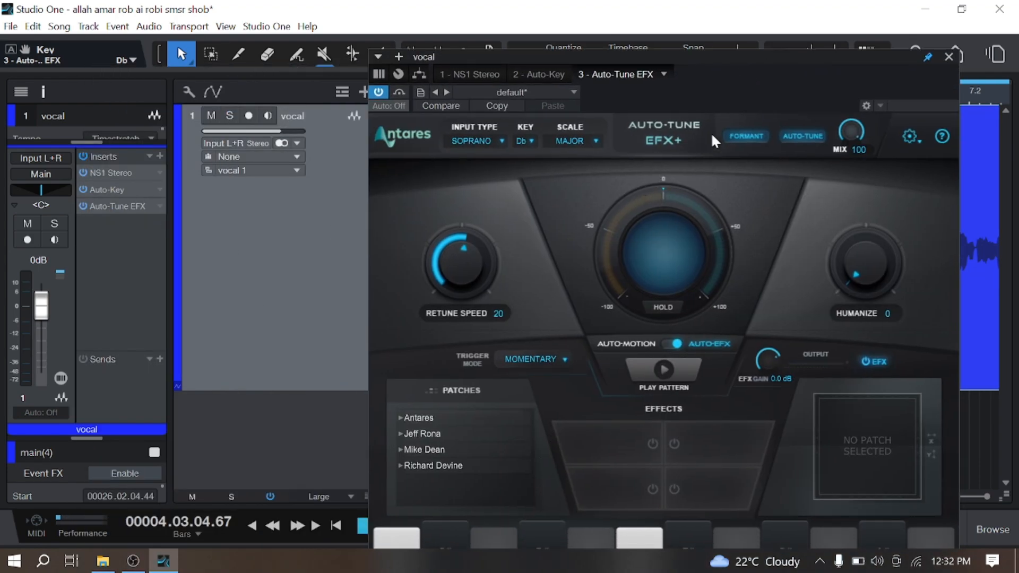
right_click(133, 188)
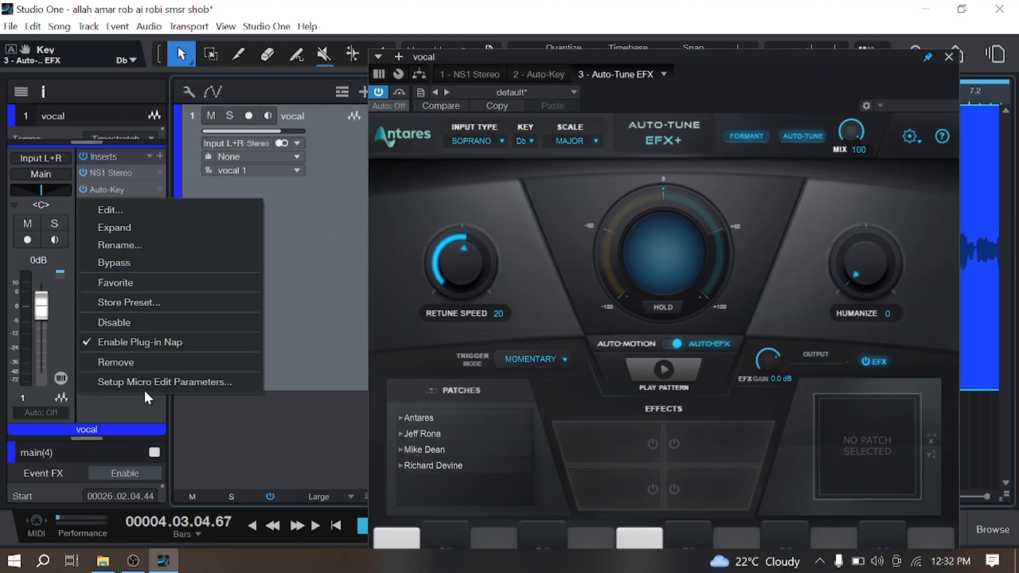
left_click(154, 360)
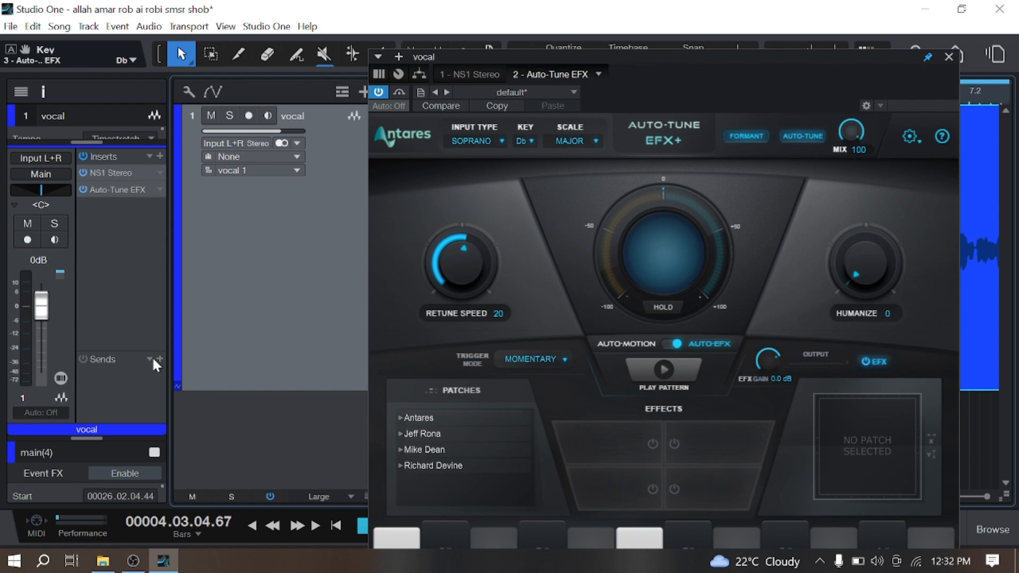
Step: Set the Auto-Tune EFX retune speed to 0 to try the hardest pitch correction
left_click_drag(780, 65, 661, 25)
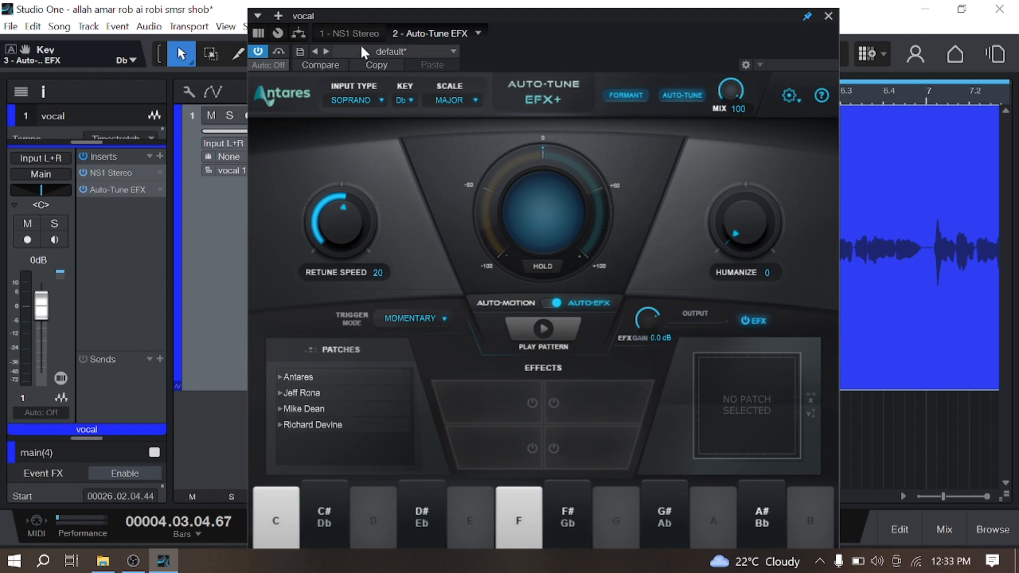
left_click_drag(339, 239, 337, 113)
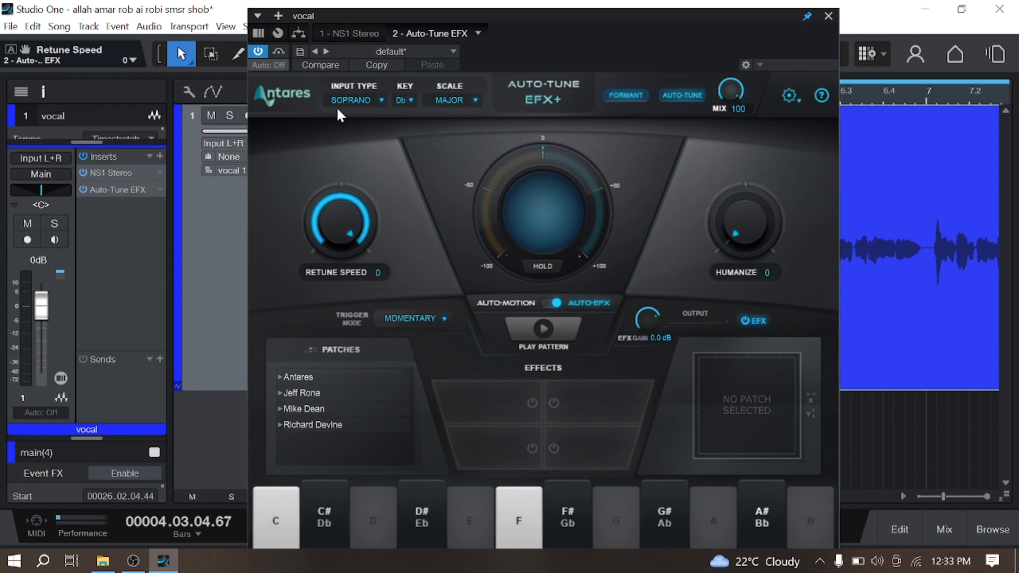
left_click_drag(362, 227, 368, 117)
Step: Play the vocal from its start to hear the pitch correction while watching the Auto-Tune EFX note display
left_click_drag(510, 12, 514, 196)
left_click(444, 101)
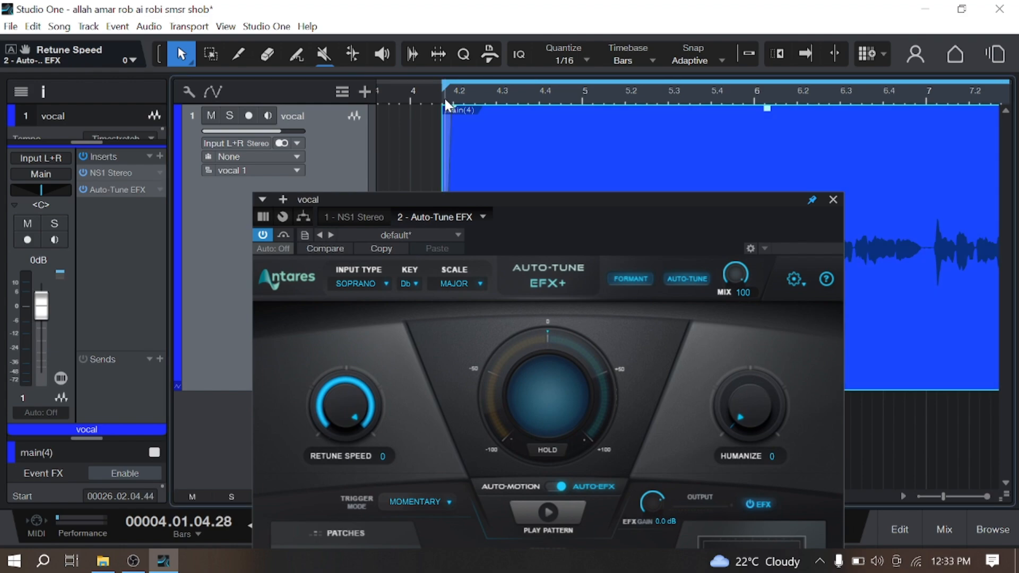
key("space")
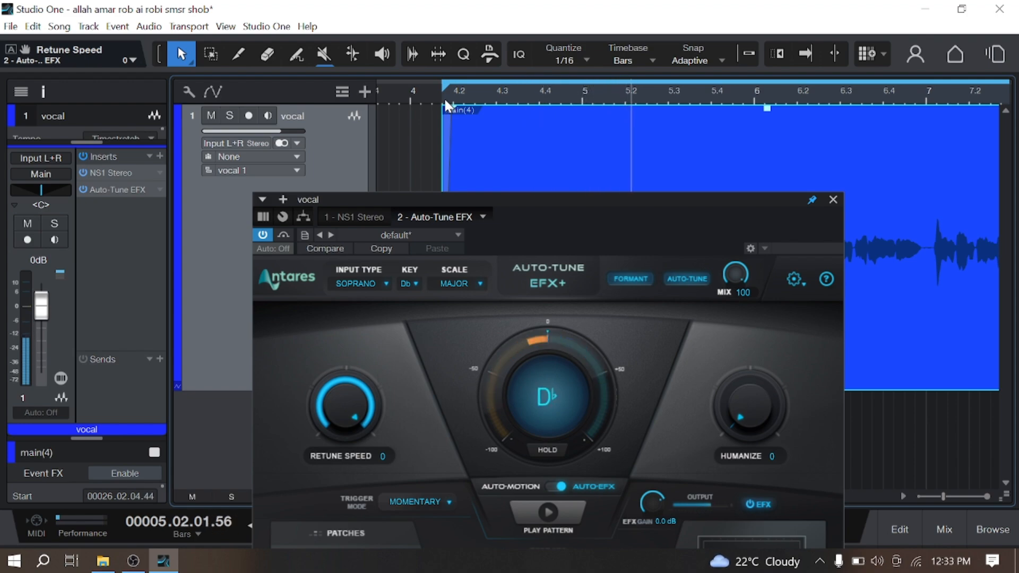
left_click_drag(501, 198, 420, 35)
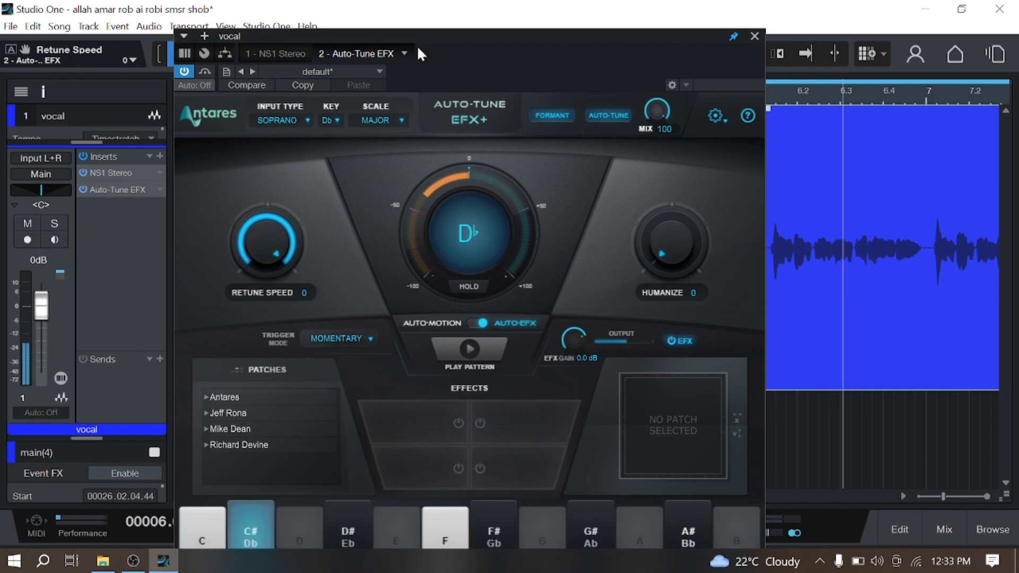
key("space")
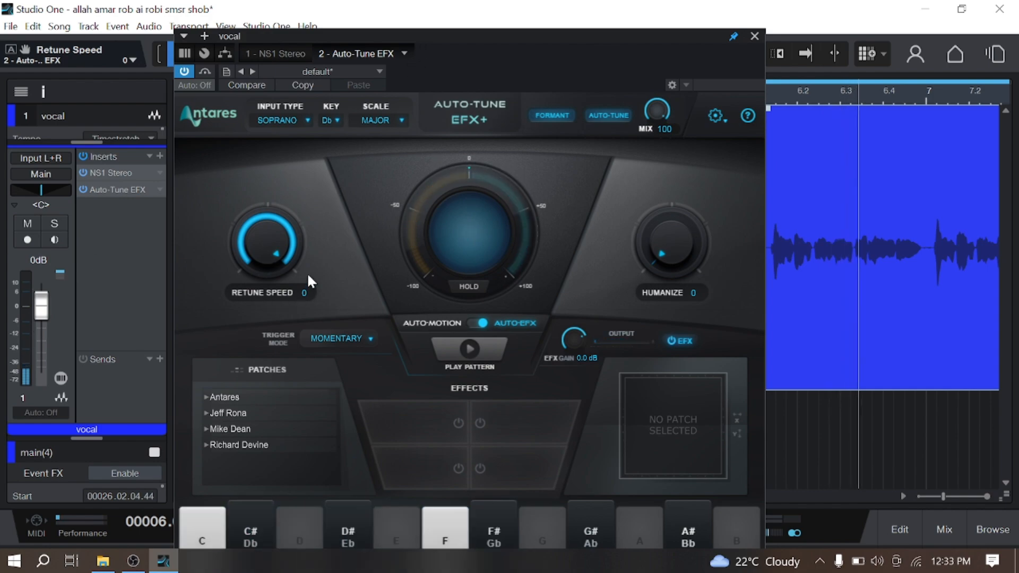
Step: Set the Auto-Tune EFX retune speed to 15 and humanize to 73, and play the vocal from its start
left_click_drag(285, 243, 289, 334)
left_click_drag(665, 259, 687, 141)
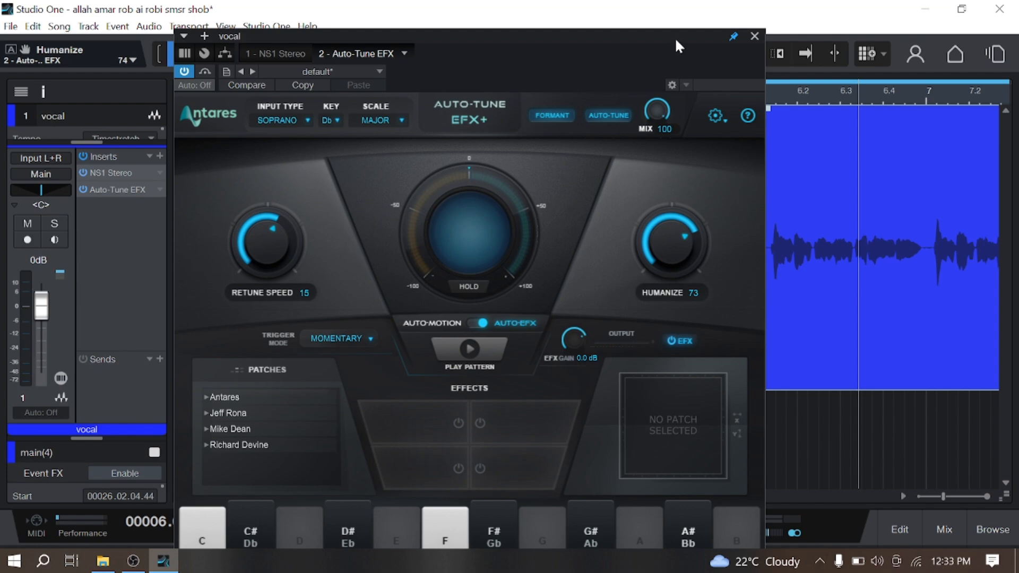
left_click_drag(676, 41, 660, 254)
left_click(439, 98)
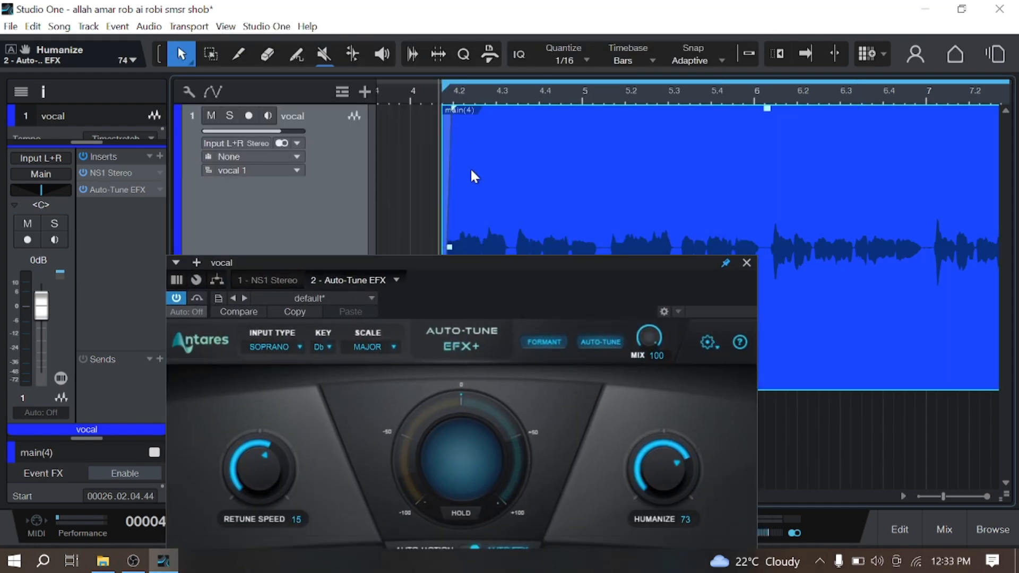
key("space")
Step: Bring the full Auto-Tune EFX window into view and set its input type to Alto/Tenor
left_click_drag(508, 259, 505, 45)
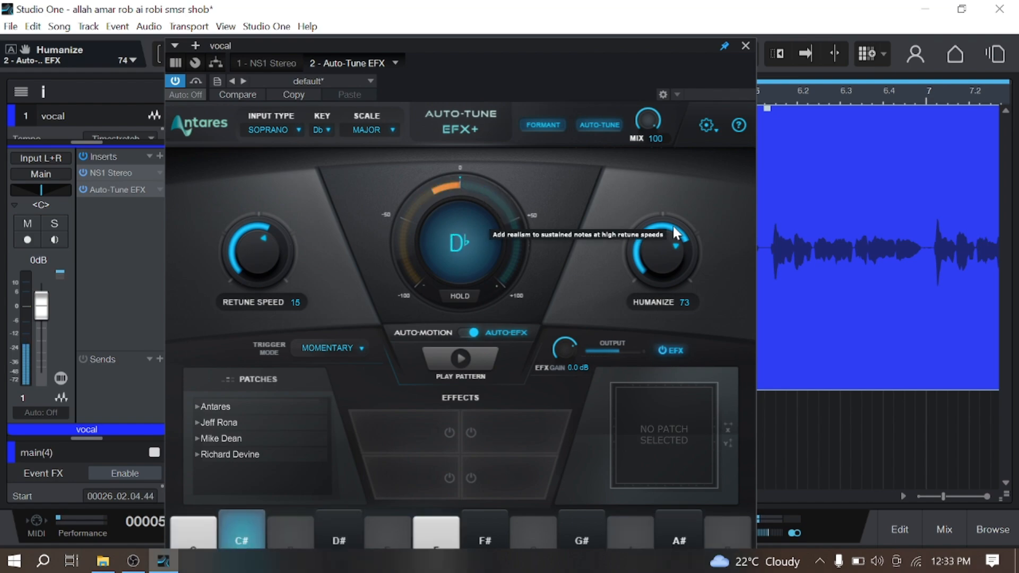
left_click(270, 127)
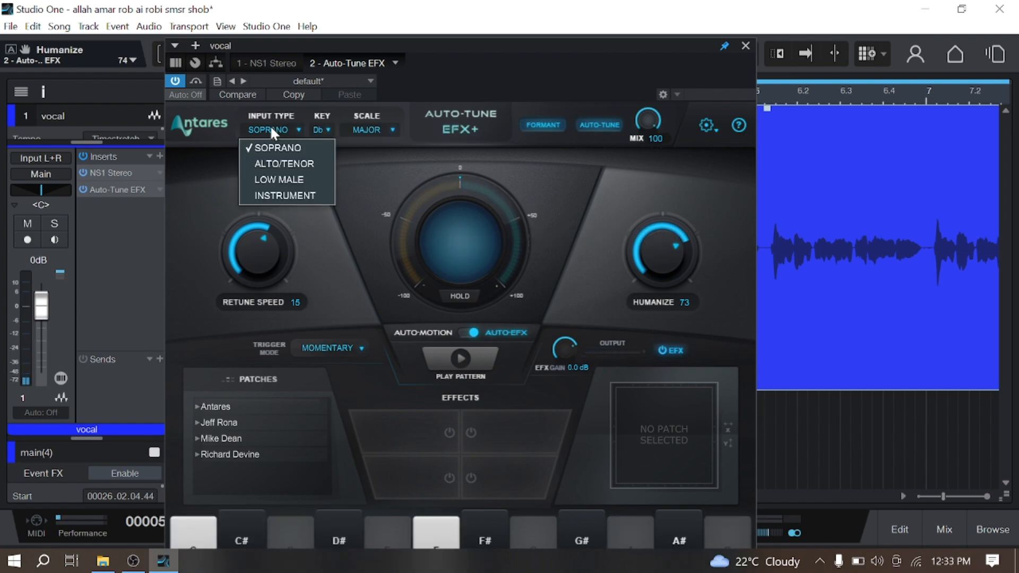
left_click(318, 165)
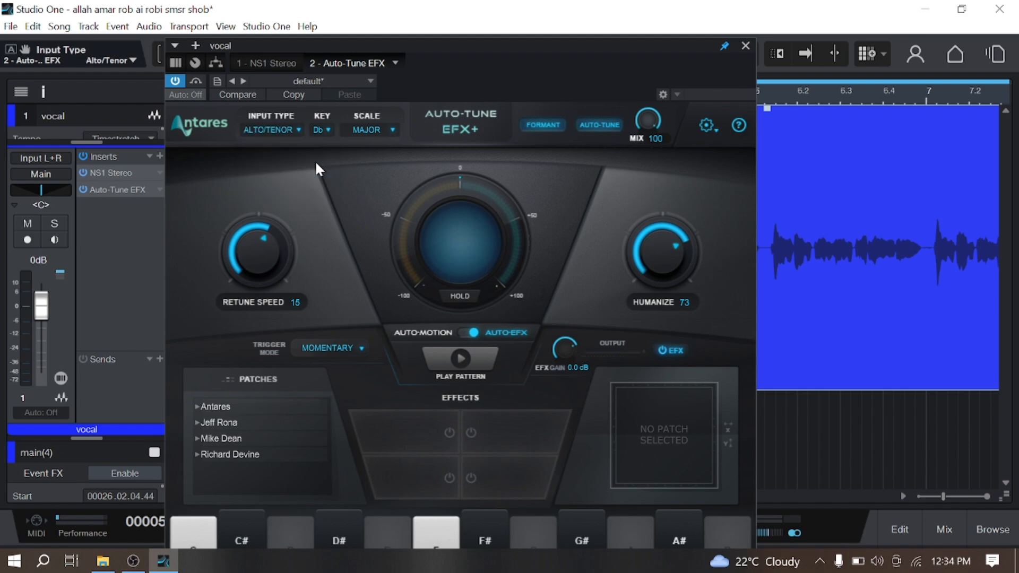
Step: Close the Auto-Tune EFX window and play the vocal from the start of its first clip
left_click(746, 46)
left_click(454, 91)
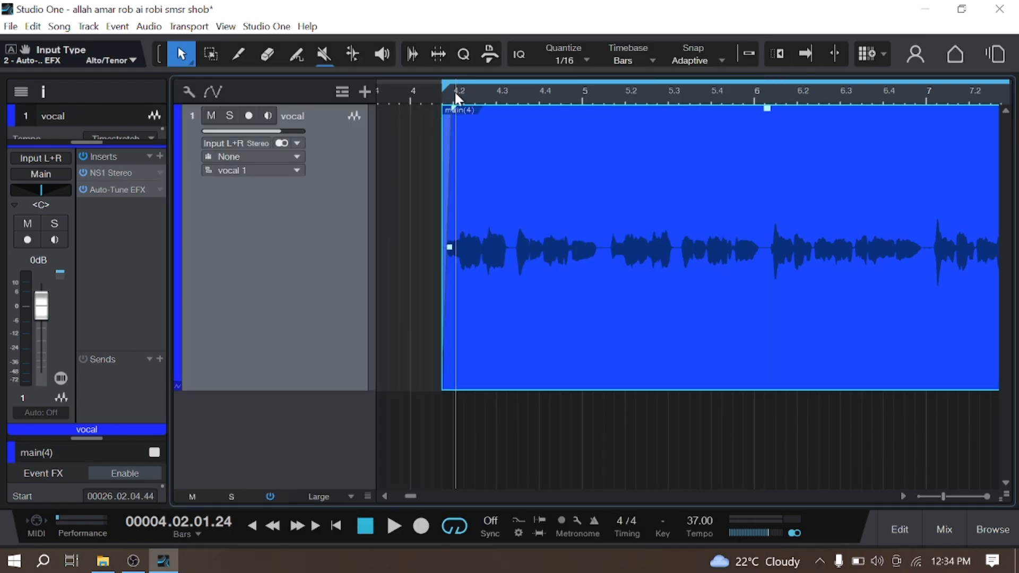
key("space")
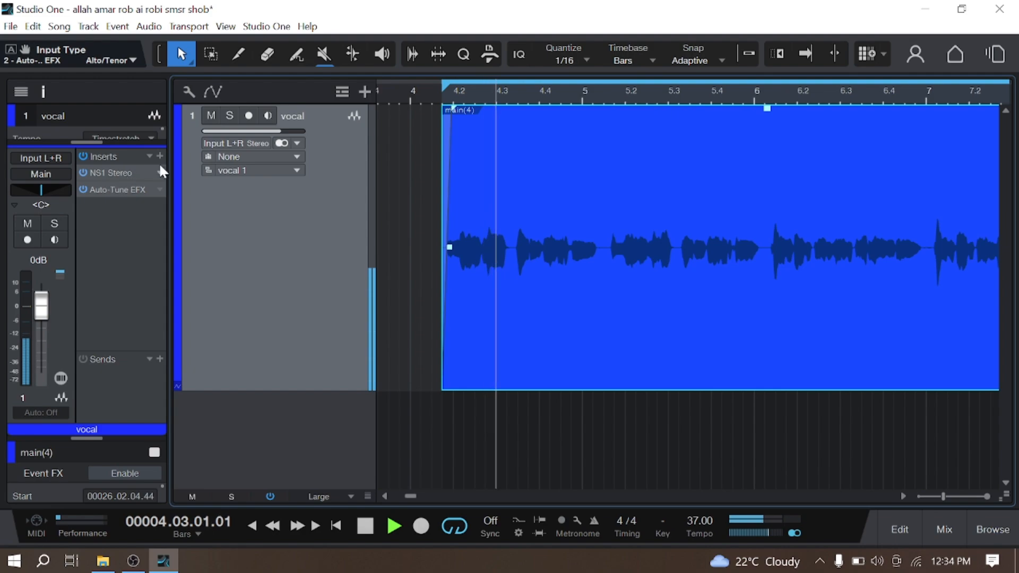
scroll(467, 90, "up", 2)
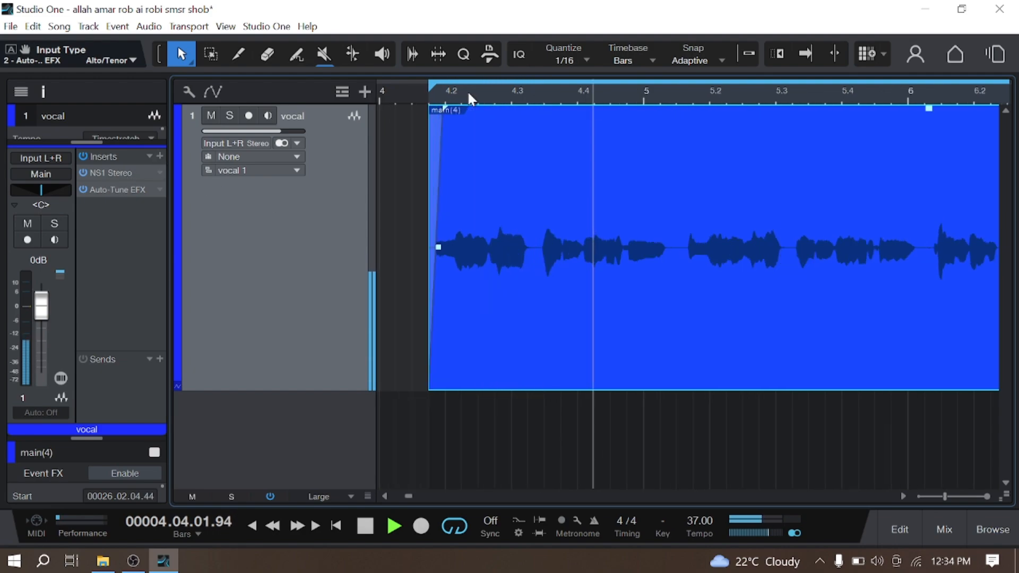
Step: Stop playback, check the L2 Stereo limiter settings on the Main channel in the mixer, and return to the arrangement
left_click(958, 520)
key("space")
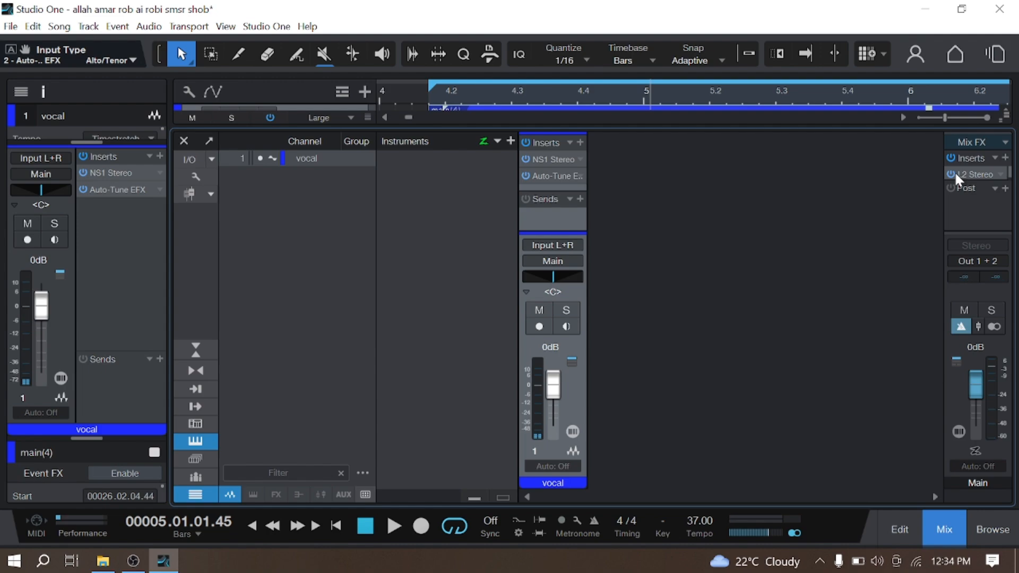
left_click(964, 174)
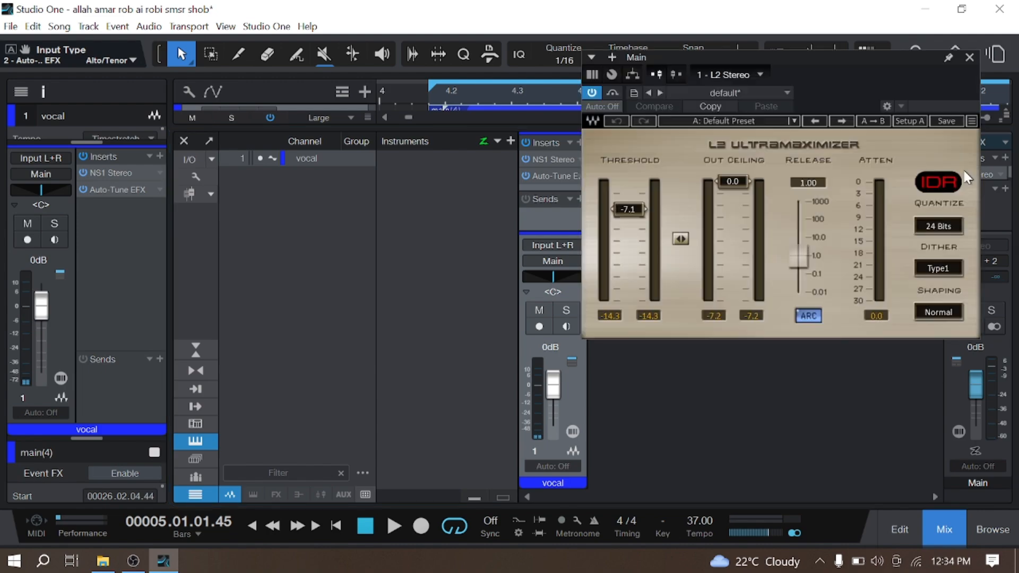
left_click(969, 57)
left_click(958, 530)
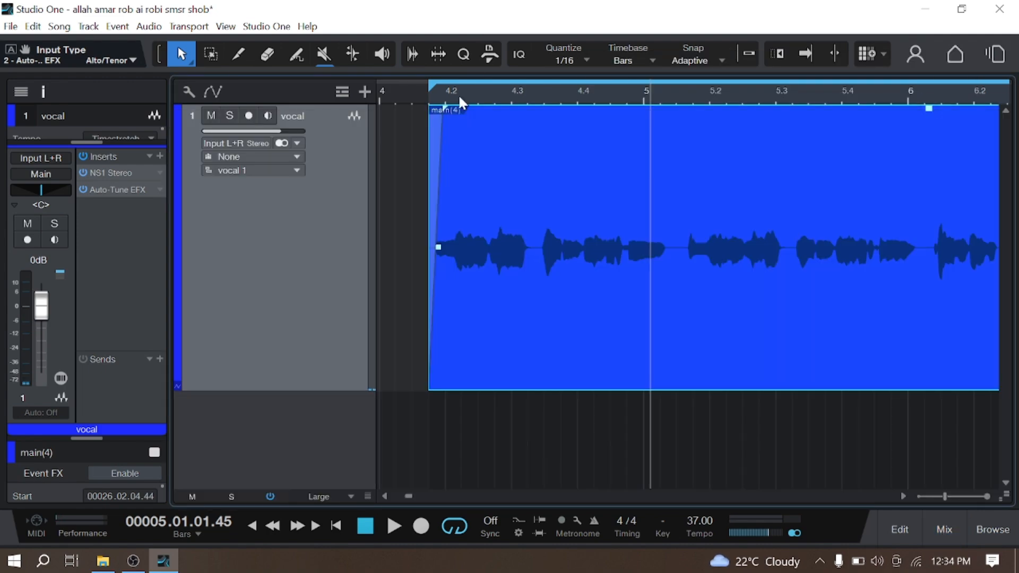
Step: Play the vocal from its start while checking the headphone volume, and stop playback around bar 6
left_click(425, 101)
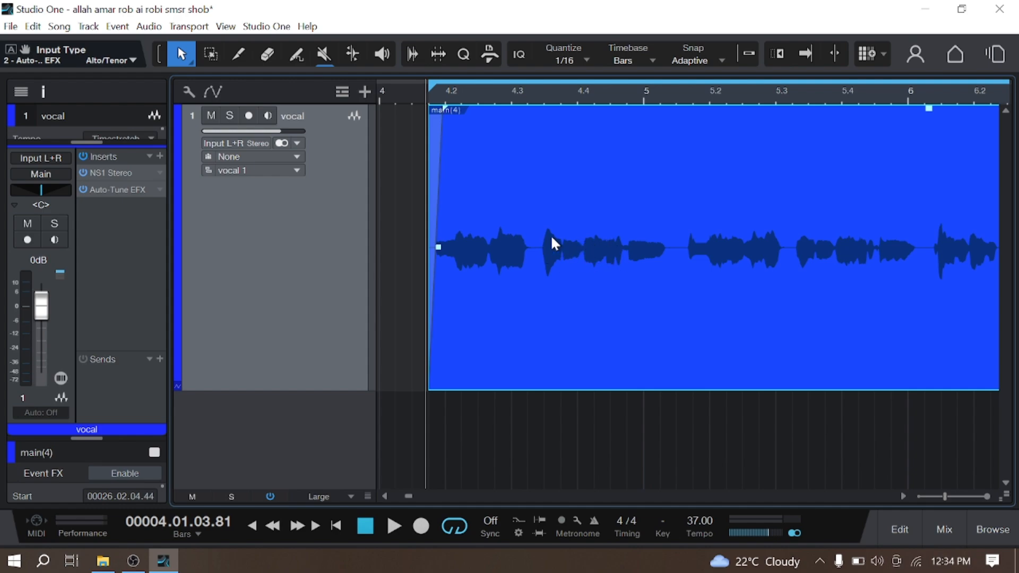
key("space")
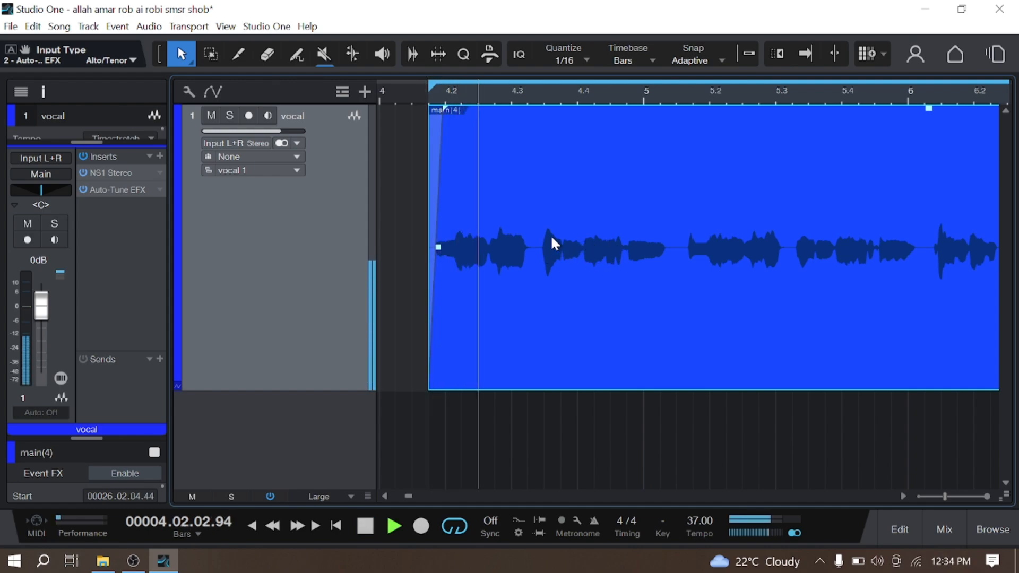
left_click(878, 562)
scroll(880, 563, "down", 3)
scroll(880, 564, "up", 3)
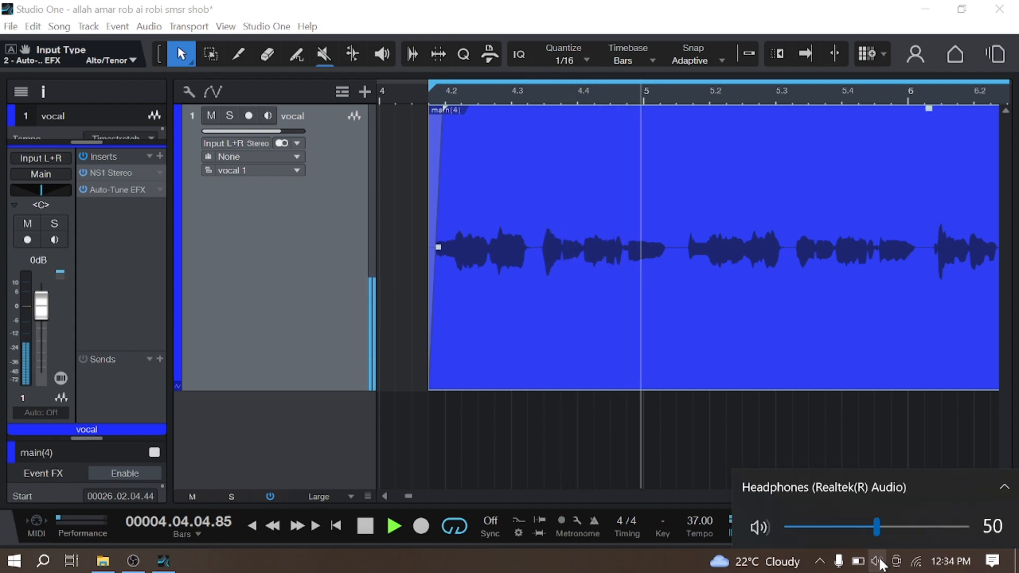
left_click(356, 230)
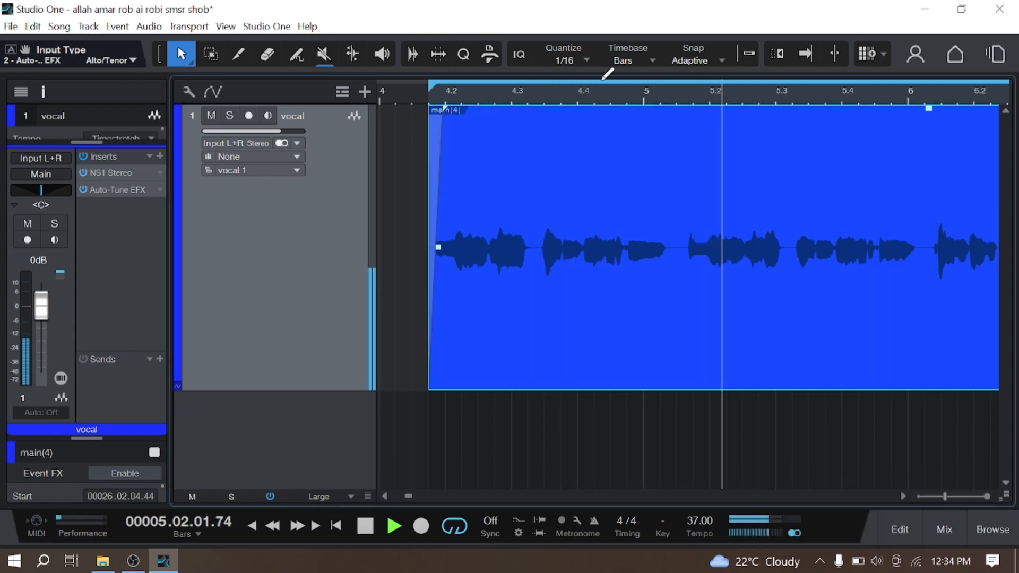
scroll(506, 94, "down", 10)
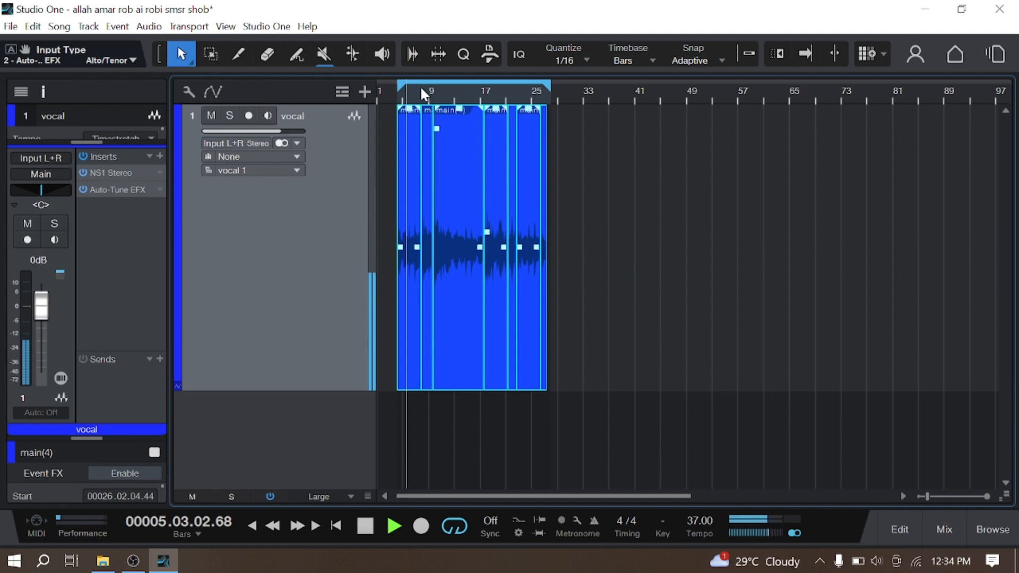
scroll(422, 94, "up", 8)
scroll(504, 101, "down", 3)
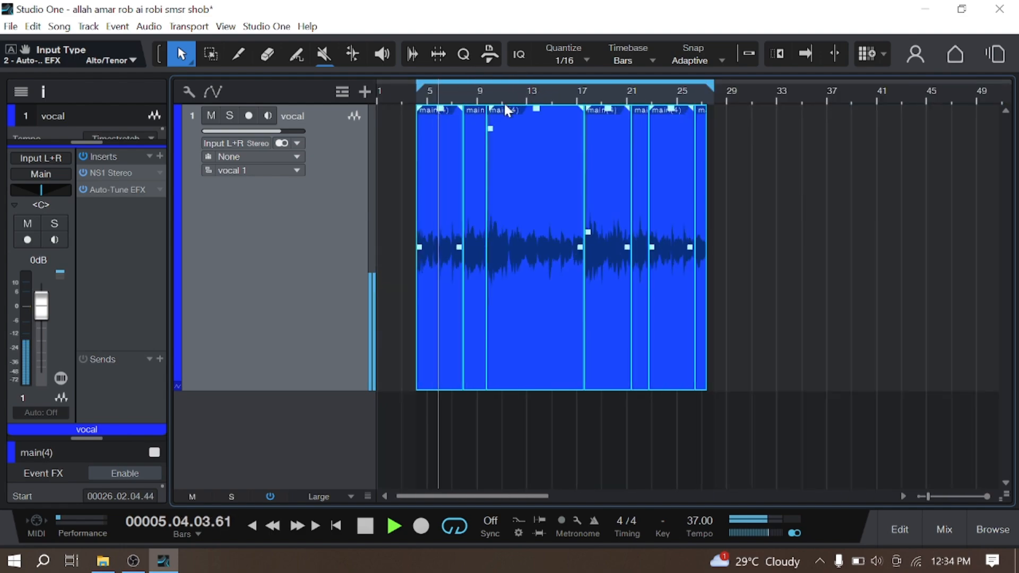
scroll(402, 87, "up", 5)
key("space")
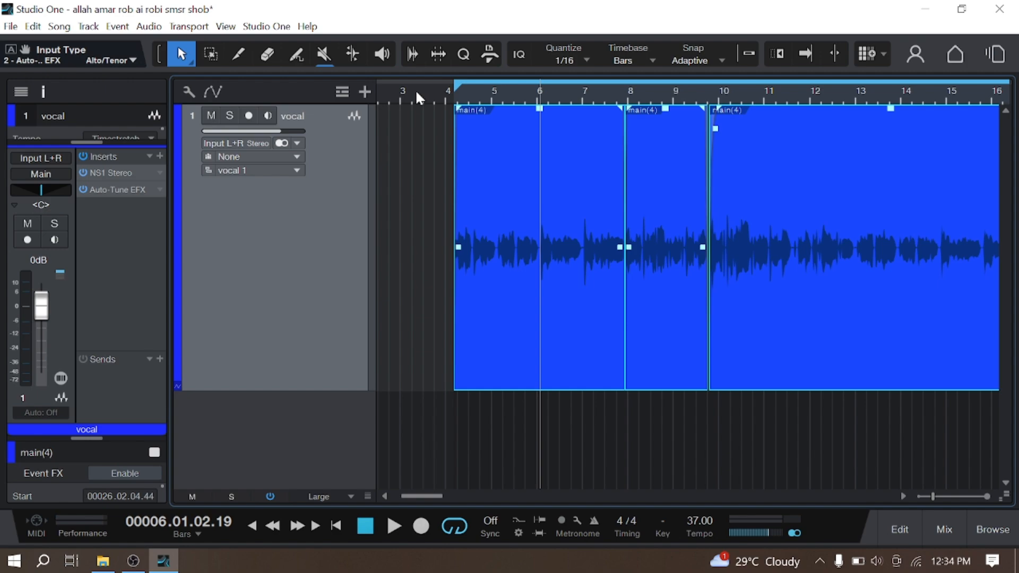
Step: Replay the tuned vocal from its start, listen into bar 8, and jump back to about bar 7
left_click(457, 98)
key("e")
key("space")
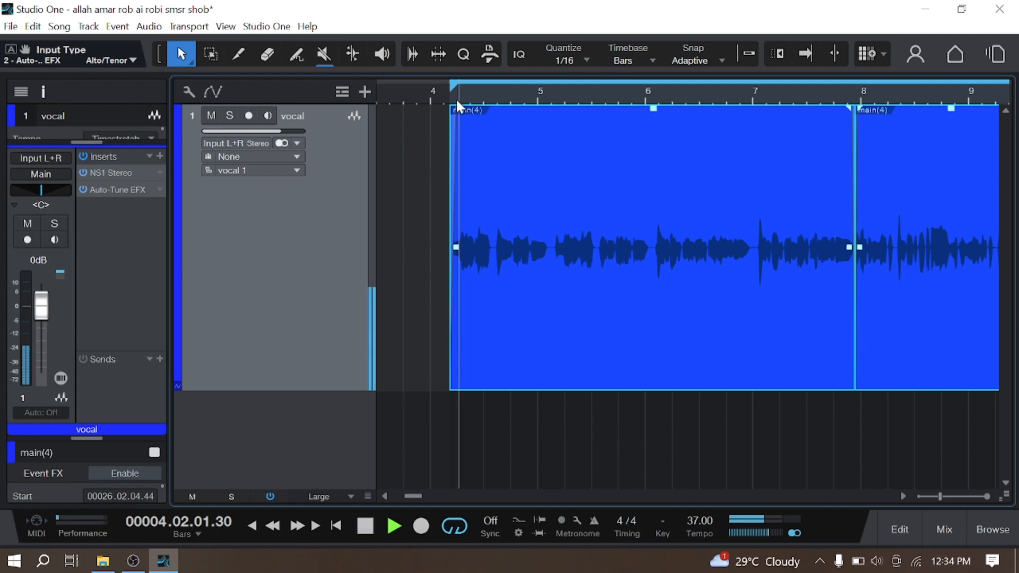
key("e")
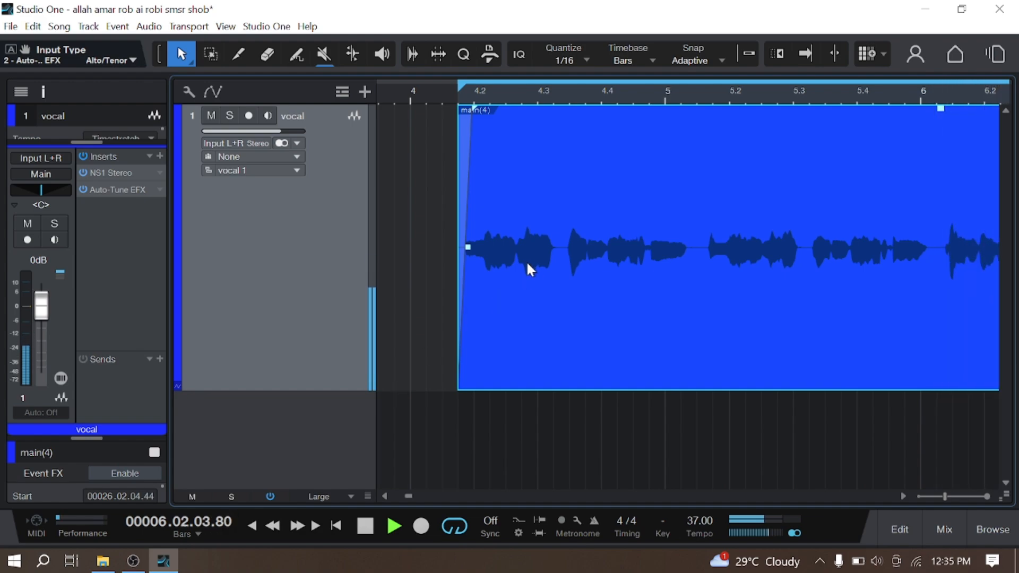
scroll(582, 99, "down", 6)
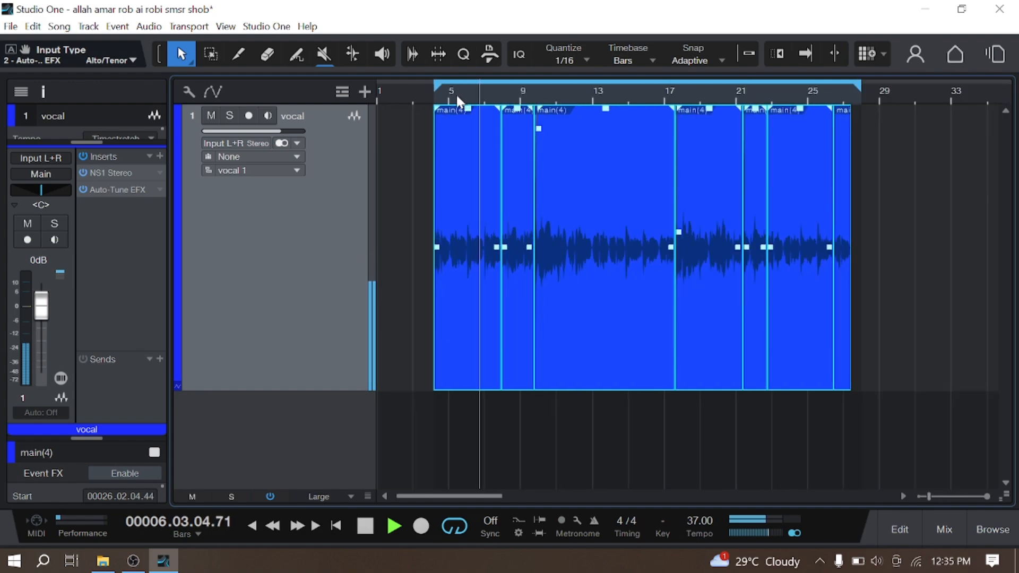
scroll(455, 95, "up", 6)
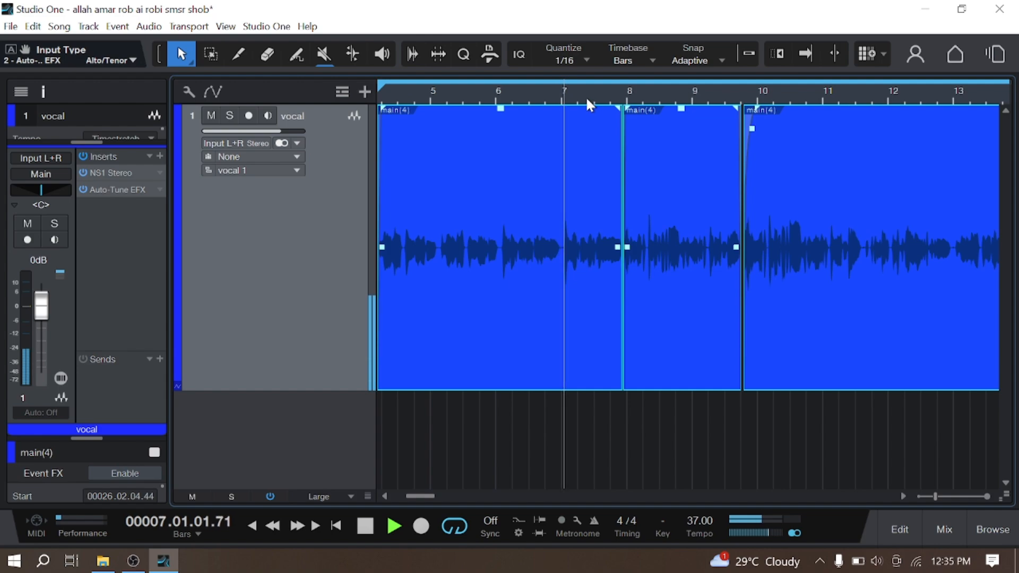
scroll(584, 95, "up", 3)
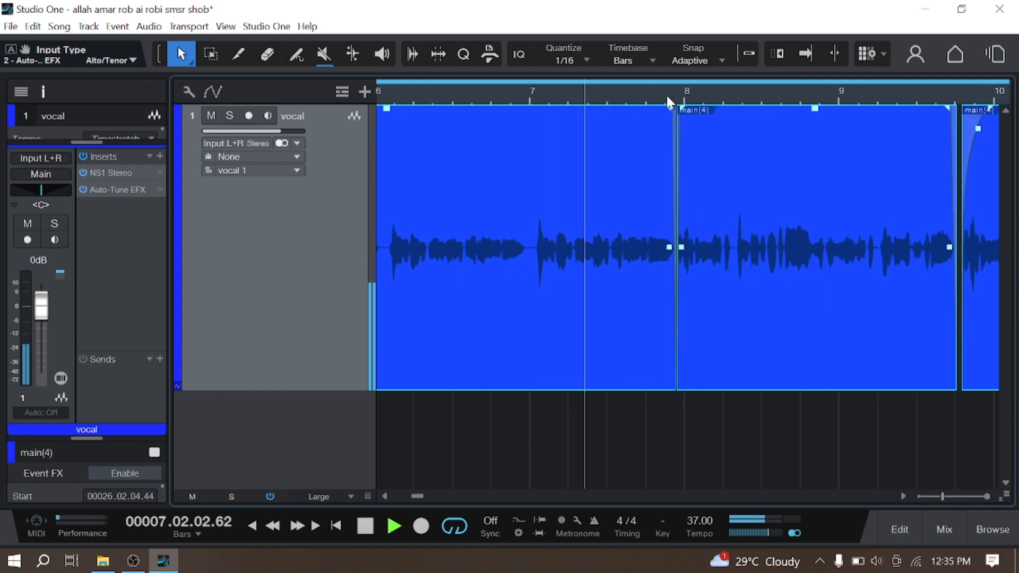
scroll(668, 96, "down", 2)
scroll(720, 98, "up", 2)
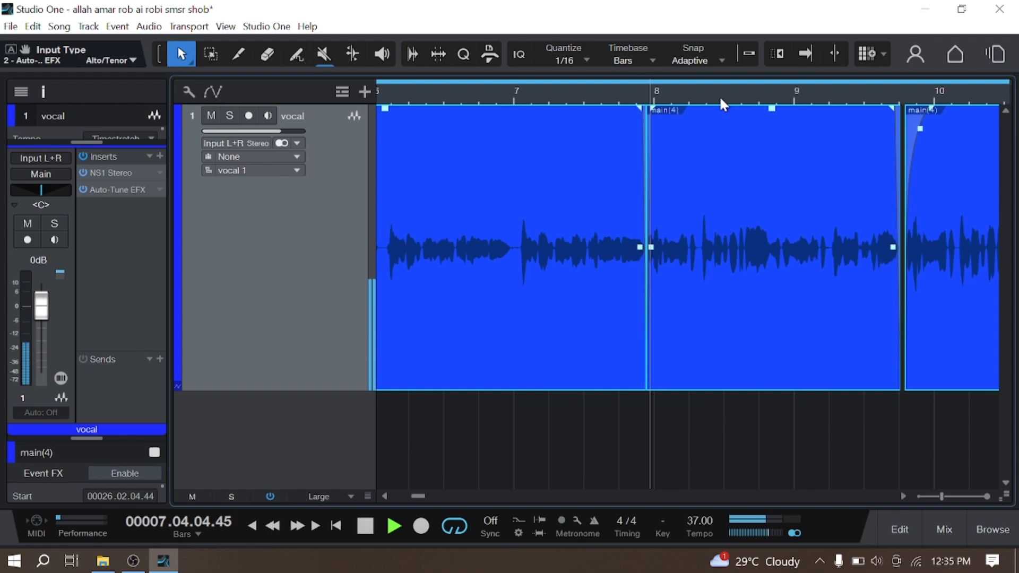
scroll(721, 97, "down", 3)
scroll(533, 97, "up", 2)
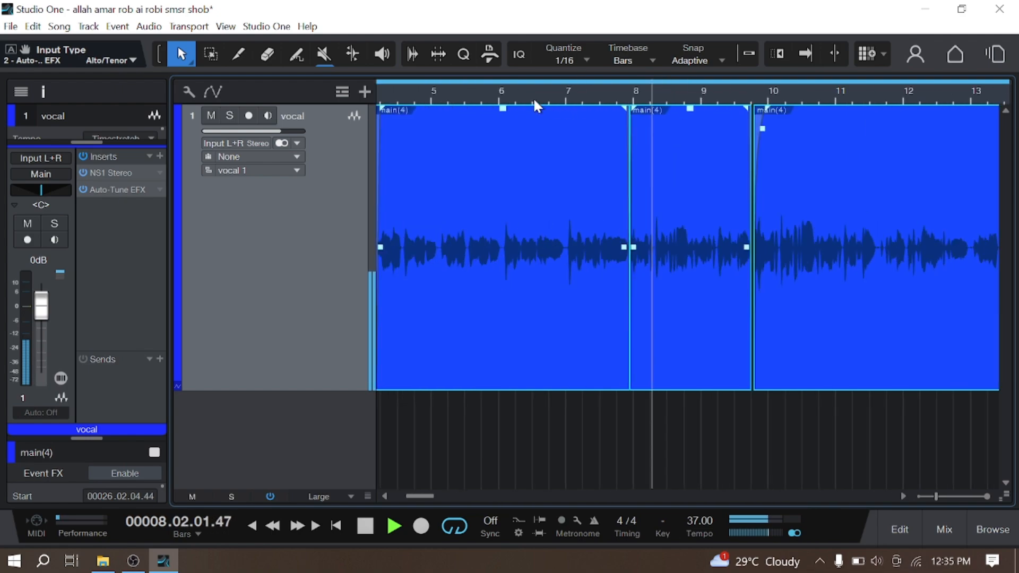
scroll(634, 97, "down", 1)
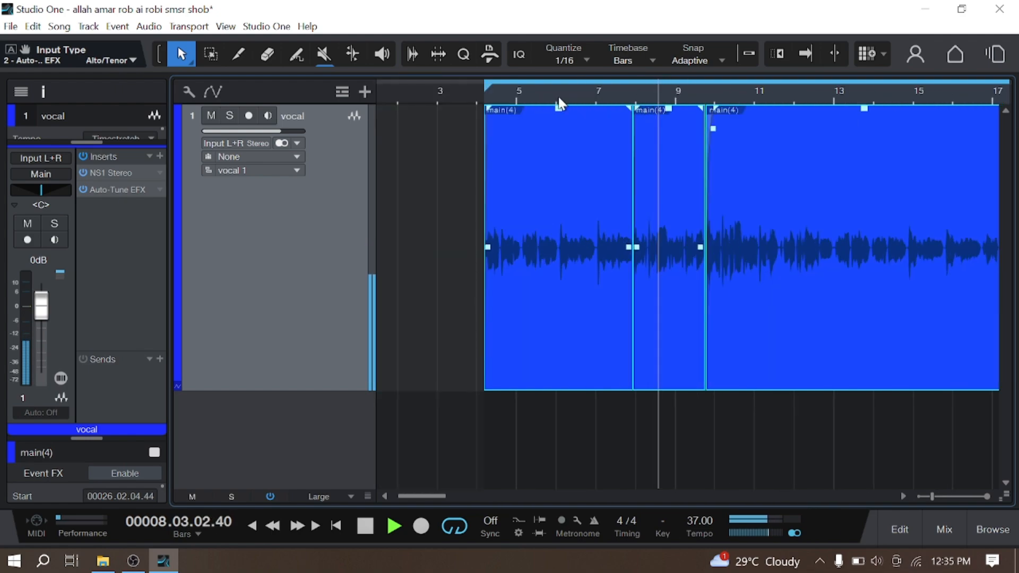
left_click(592, 94)
scroll(616, 89, "up", 2)
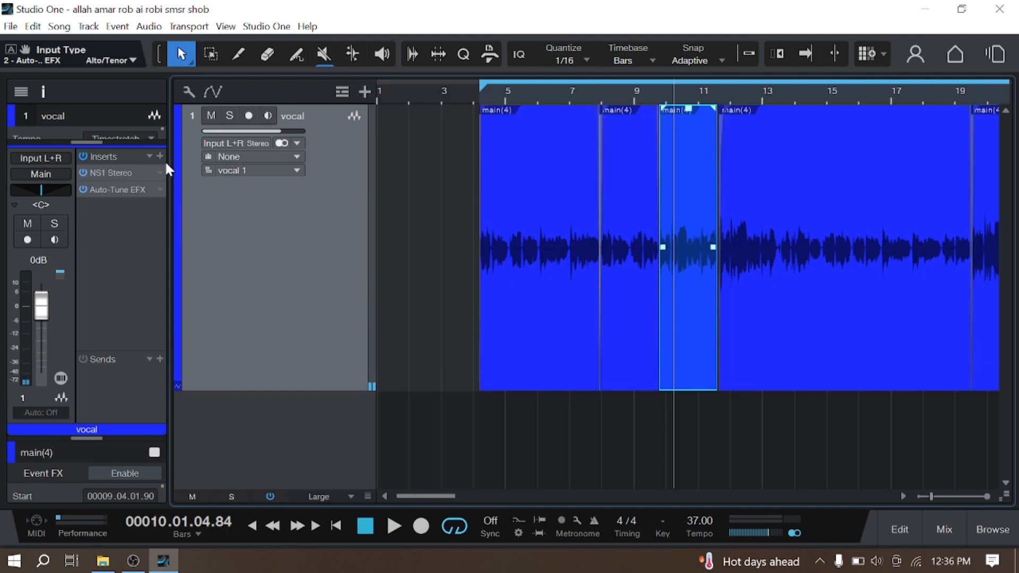
Step: Add FabFilter Pro-Q 3 as the third insert on the vocal track, after Auto-Tune EFX
left_click(159, 155)
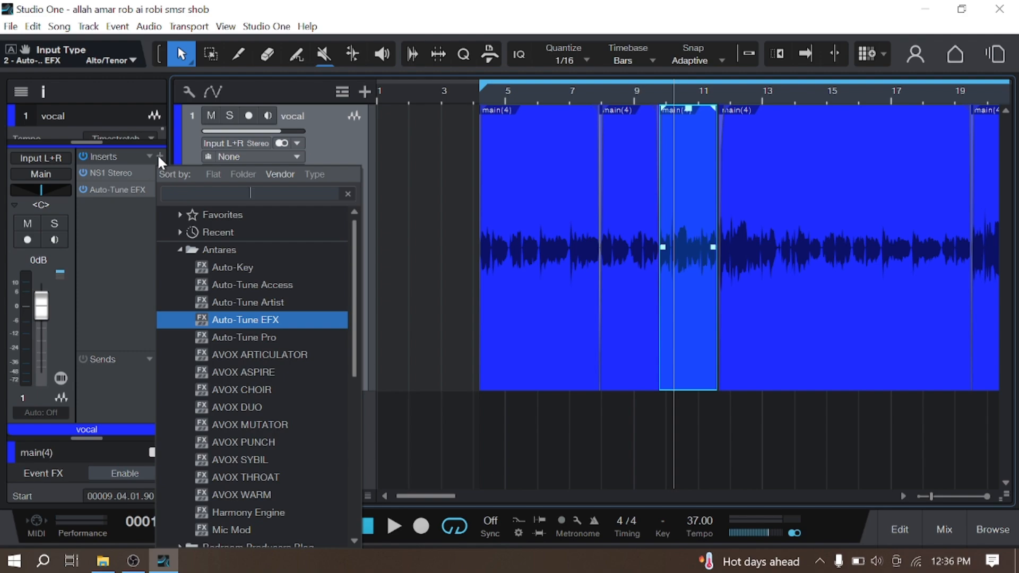
left_click(247, 254)
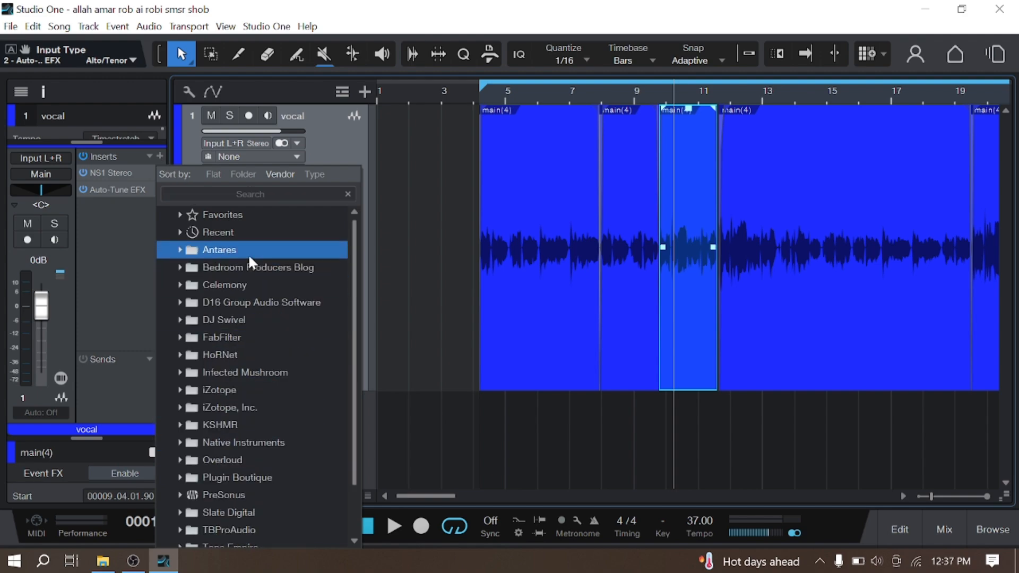
left_click(254, 335)
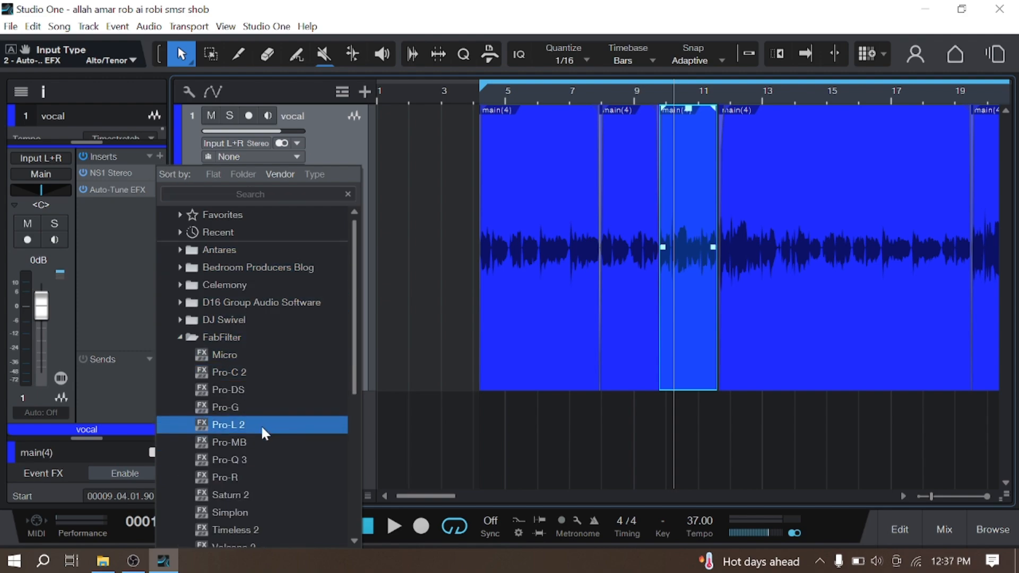
left_click(302, 458)
Step: Try different Pro-Q 3 interface sizes, settle on Large, and place the plug-in window over the arrangement
left_click_drag(841, 56, 472, 62)
left_click_drag(763, 448, 823, 488)
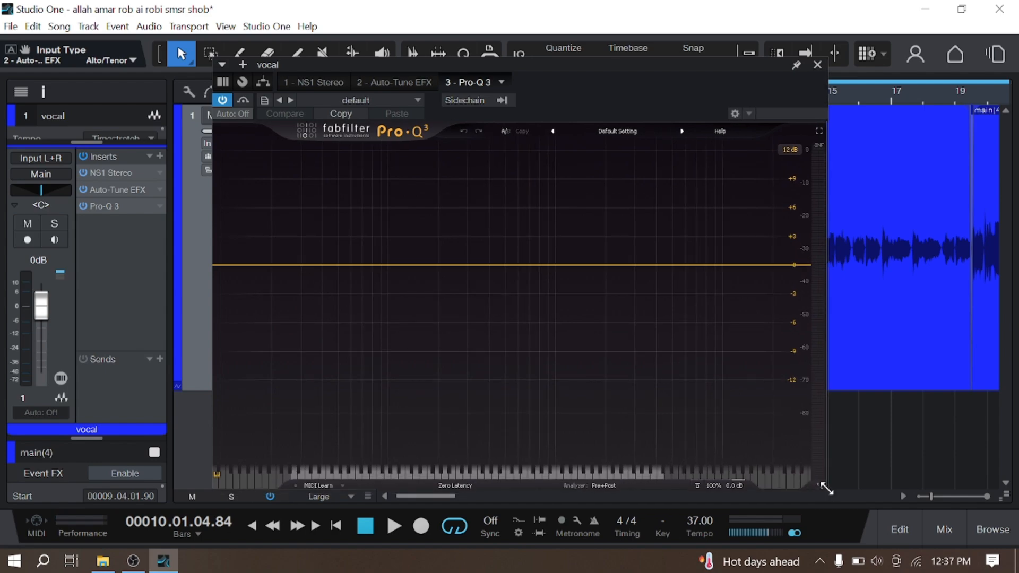
left_click(823, 482)
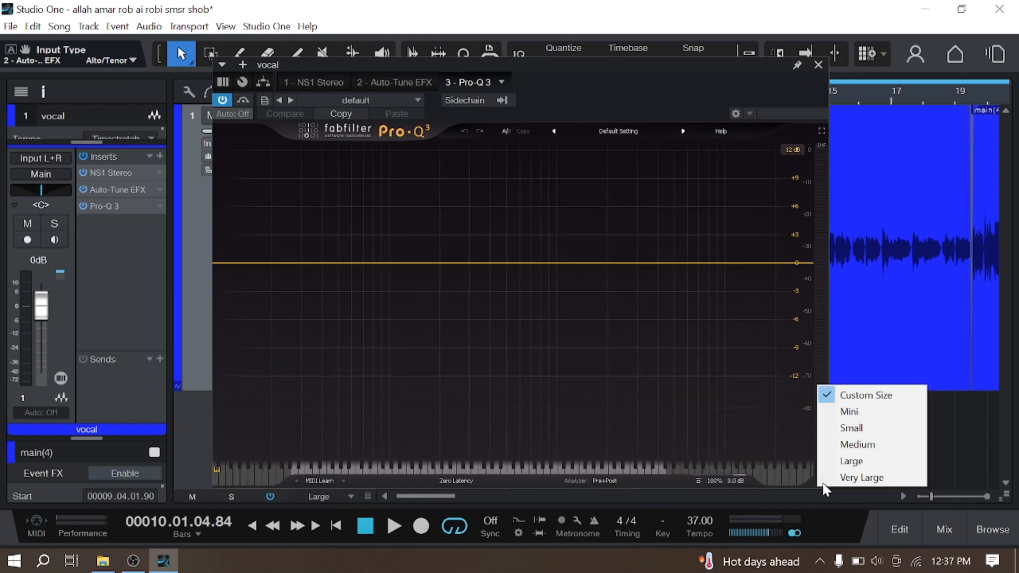
left_click(864, 445)
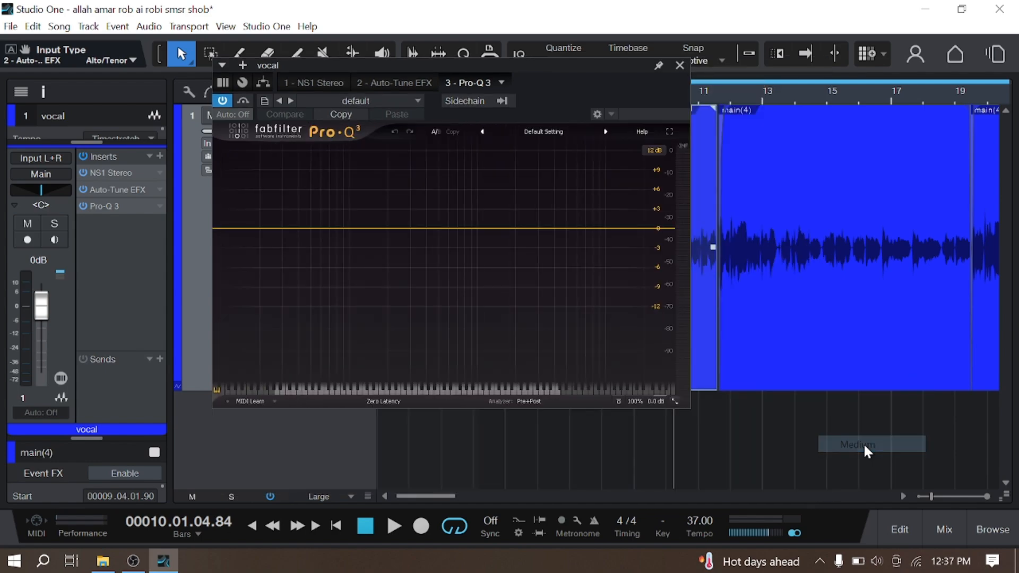
left_click(675, 402)
left_click(737, 449)
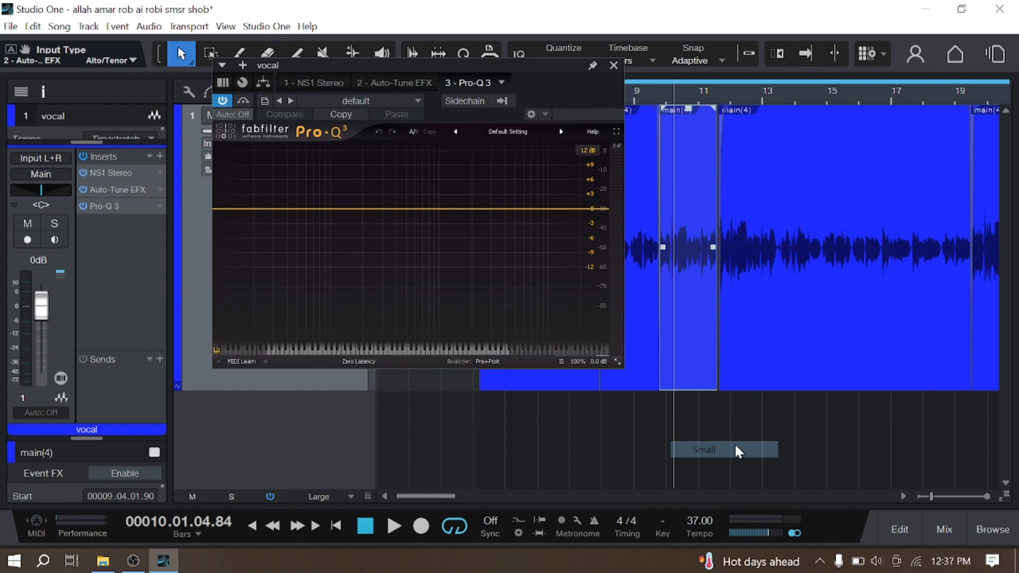
left_click(611, 362)
left_click(688, 443)
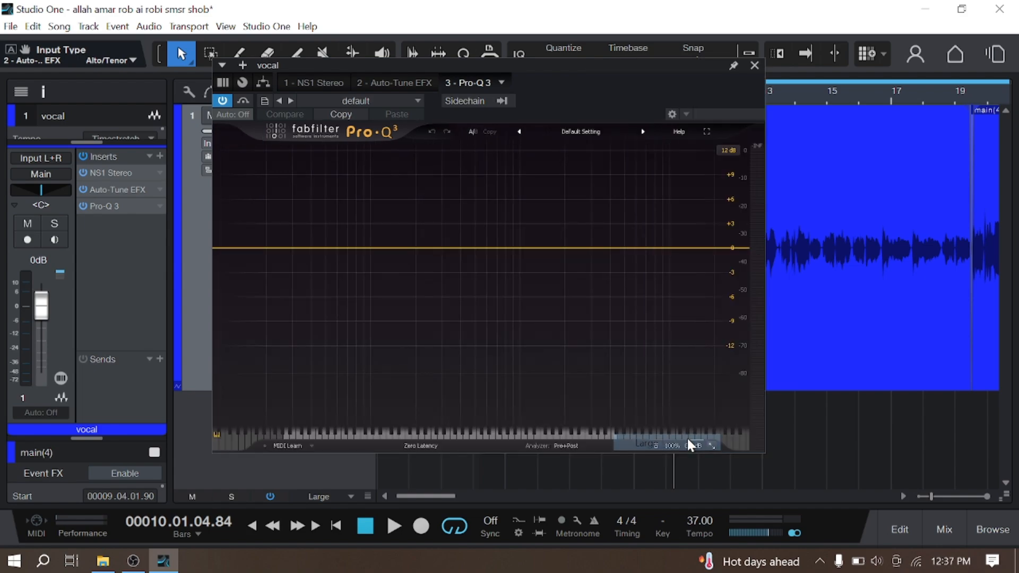
left_click_drag(559, 61, 626, 90)
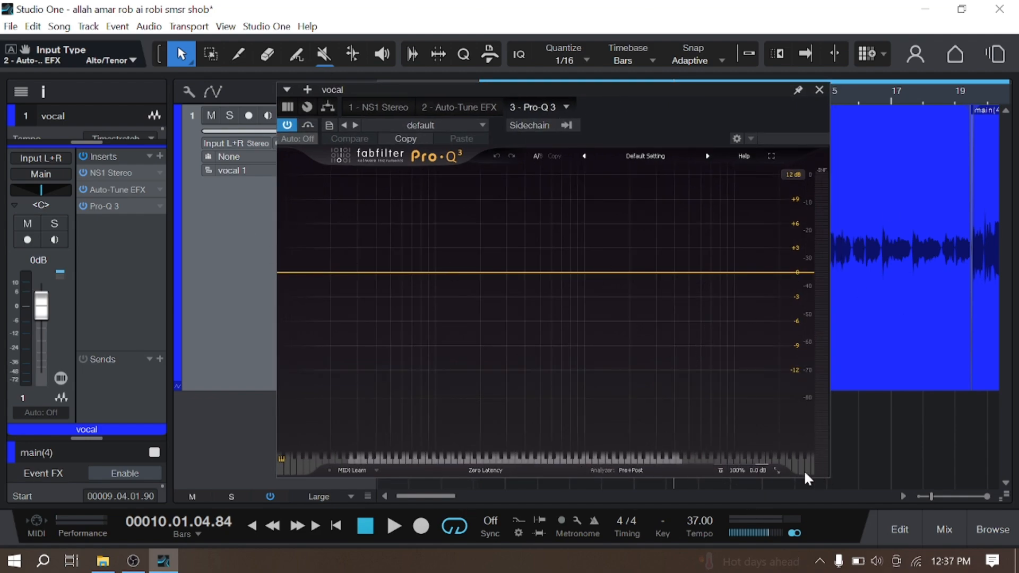
Step: Show Pro-Q 3 in its full-screen view and return it to the normal window
left_click(776, 472)
left_click(775, 476)
left_click(772, 155)
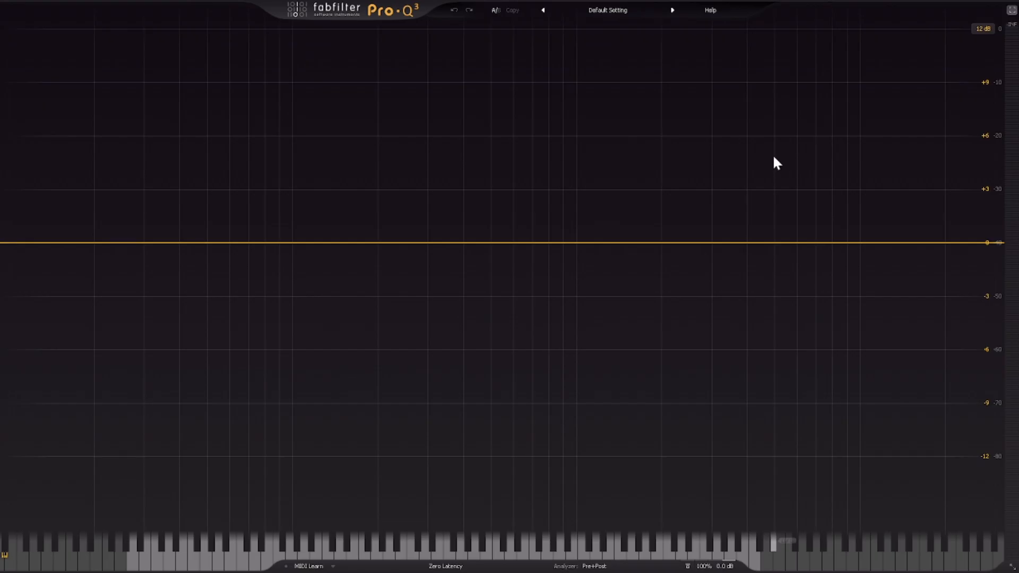
left_click(1011, 10)
Step: Reposition the Pro-Q 3 window and add an EQ band at about 51 Hz on the 0 dB line
mouse_move(744, 80)
left_mouse_down()
mouse_move(765, 80)
mouse_move(750, 65)
left_mouse_up()
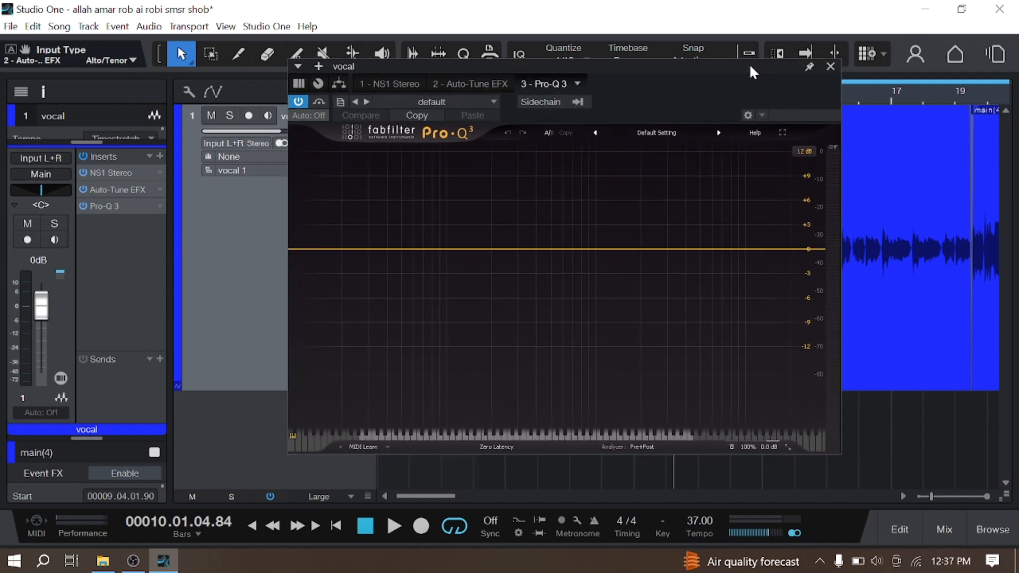
left_click_drag(750, 66, 763, 60)
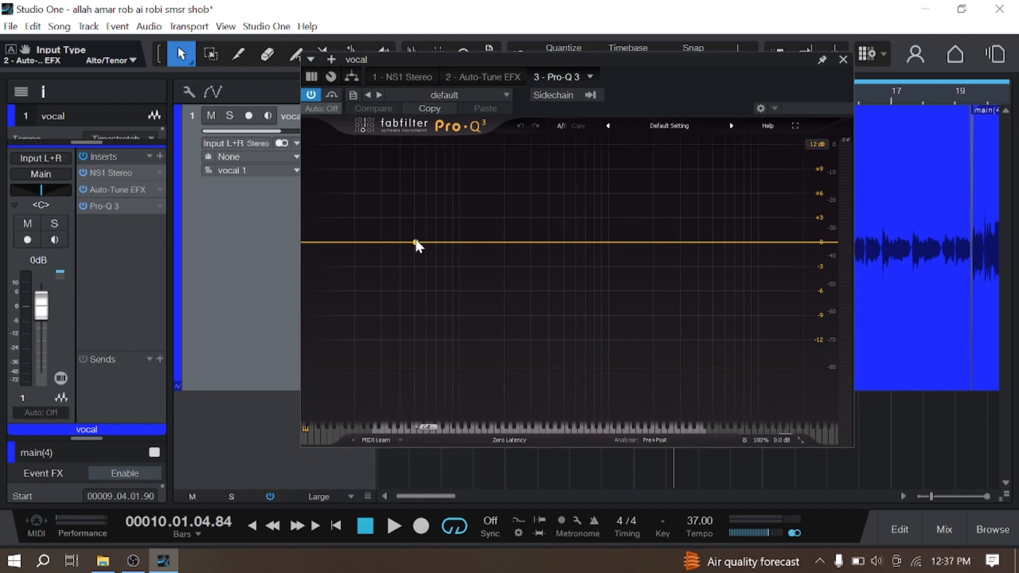
left_click(415, 244)
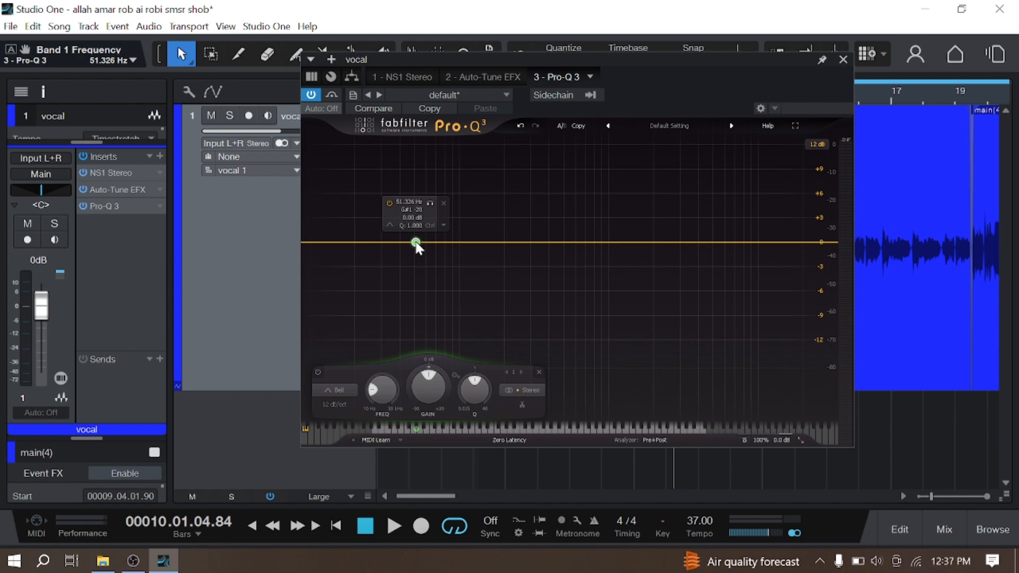
Step: Replace the 51 Hz band with a 30 dB/oct low cut at about 106 Hz and play the vocal
left_click(443, 204)
left_click(355, 243)
scroll(355, 242, "up", 3)
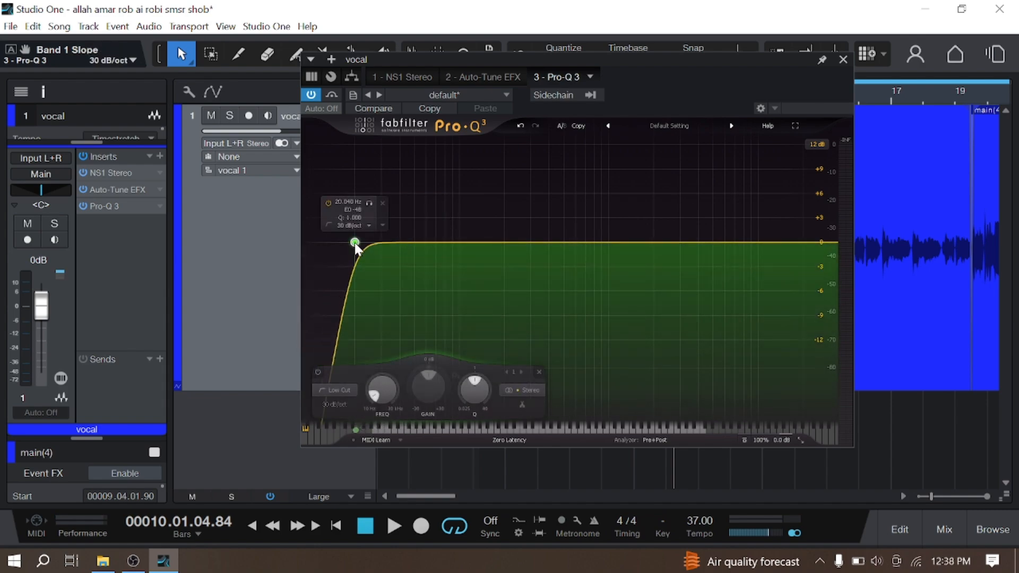
left_click_drag(355, 244, 464, 248)
key("space")
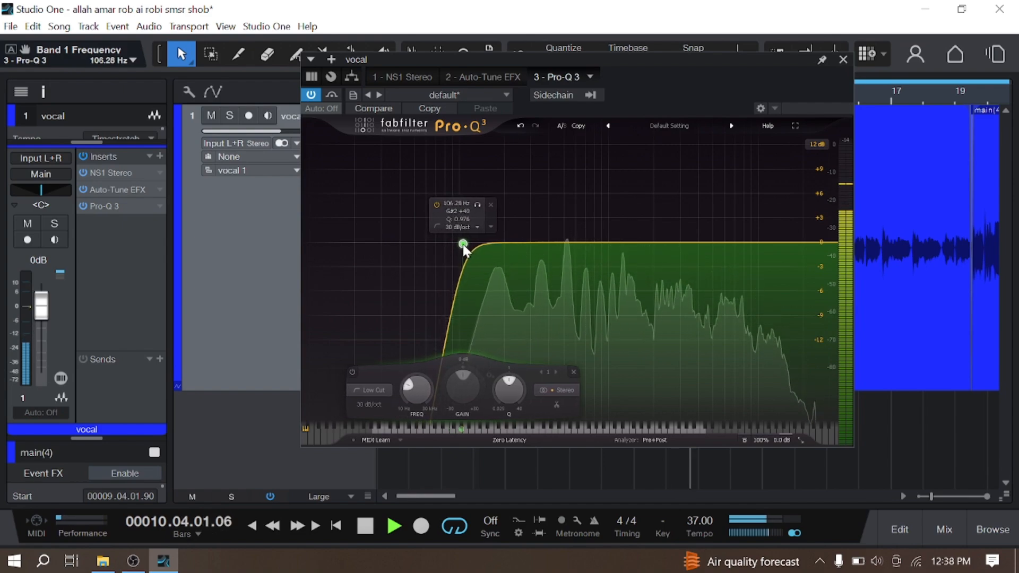
Step: Add a 24 dB/oct high cut at about 20 kHz on the vocal EQ with playback stopped
left_click(815, 241)
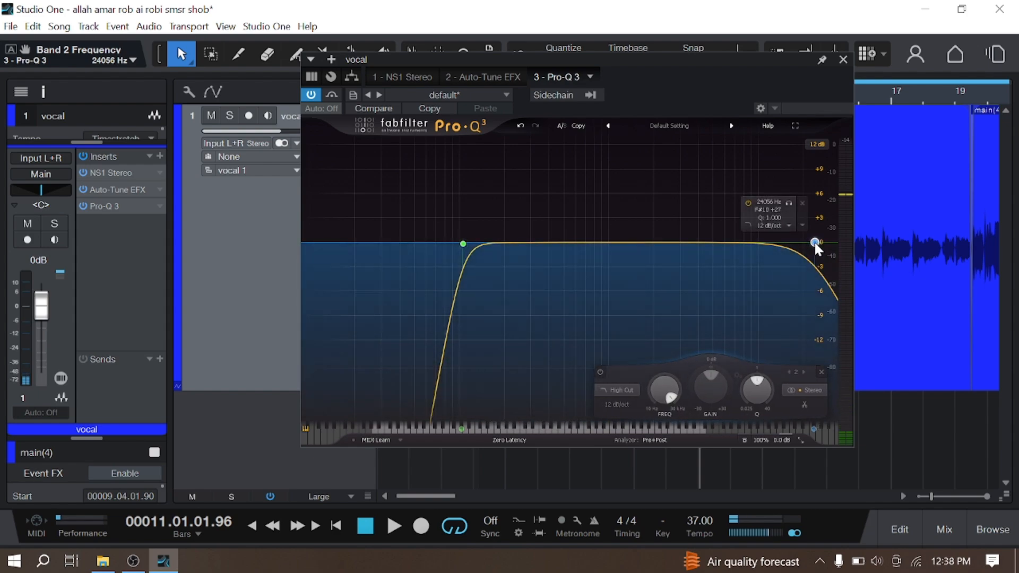
left_click(801, 204)
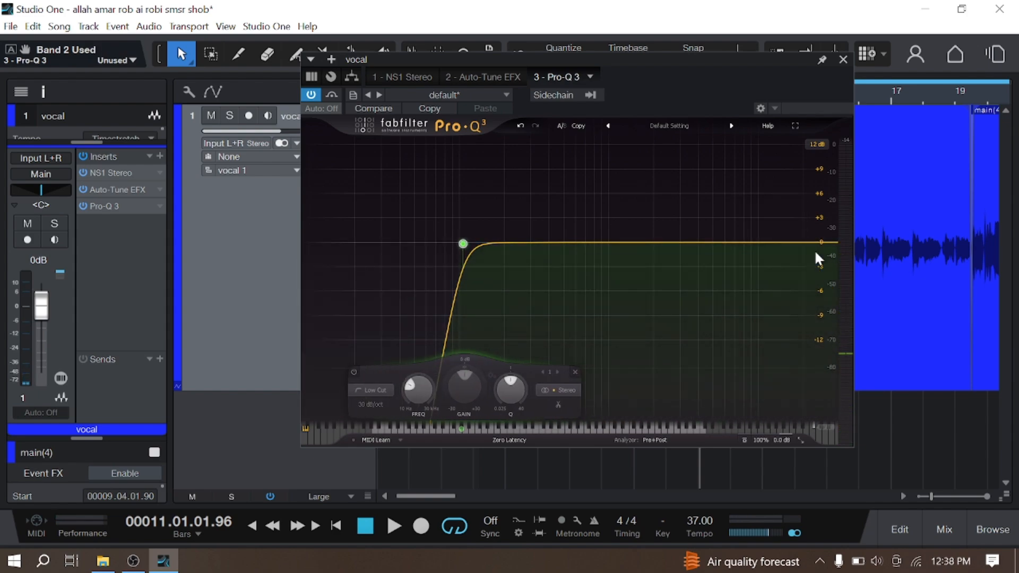
left_click(818, 242)
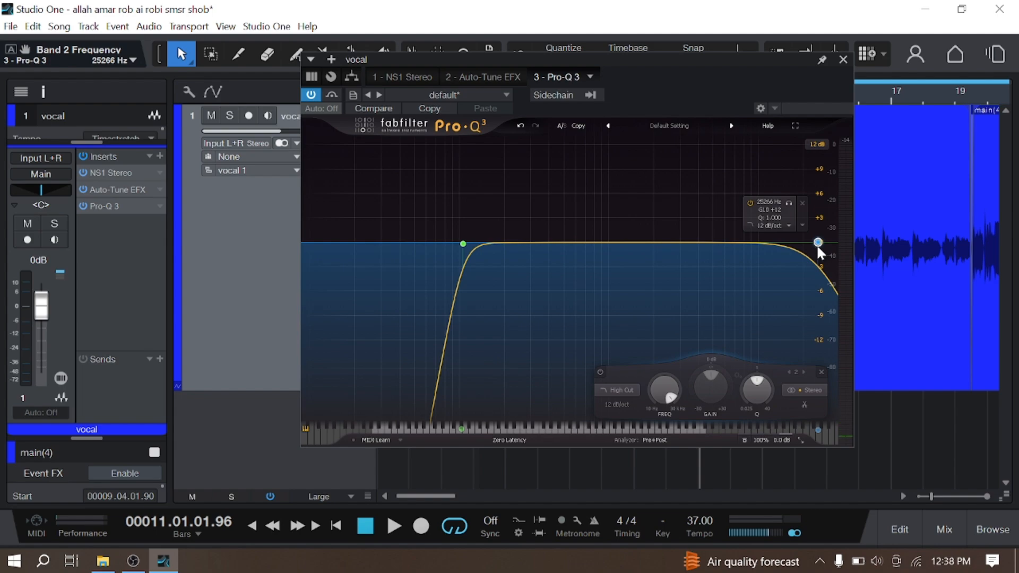
scroll(817, 244, "up", 2)
left_click_drag(817, 243, 803, 246)
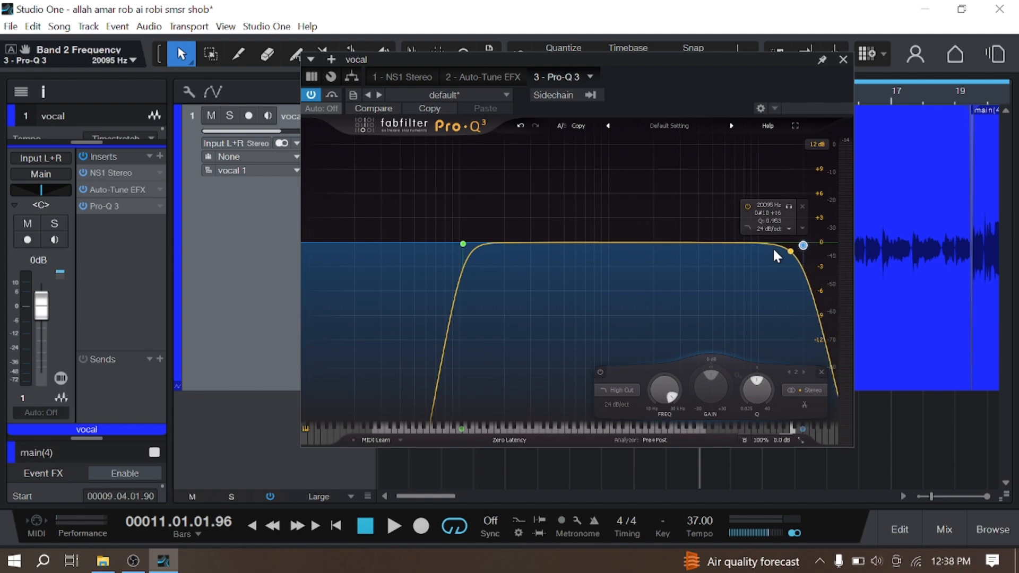
Step: Add a bell band at about 210 Hz with -3 dB gain and a Q of about 2.6
left_click(534, 243)
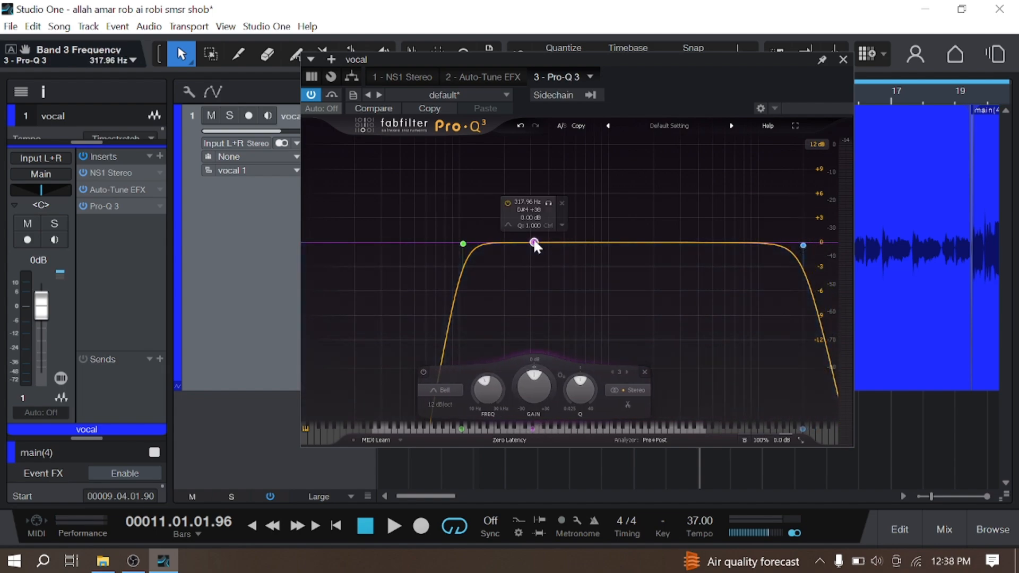
double_click(527, 202)
type("23")
key("Return")
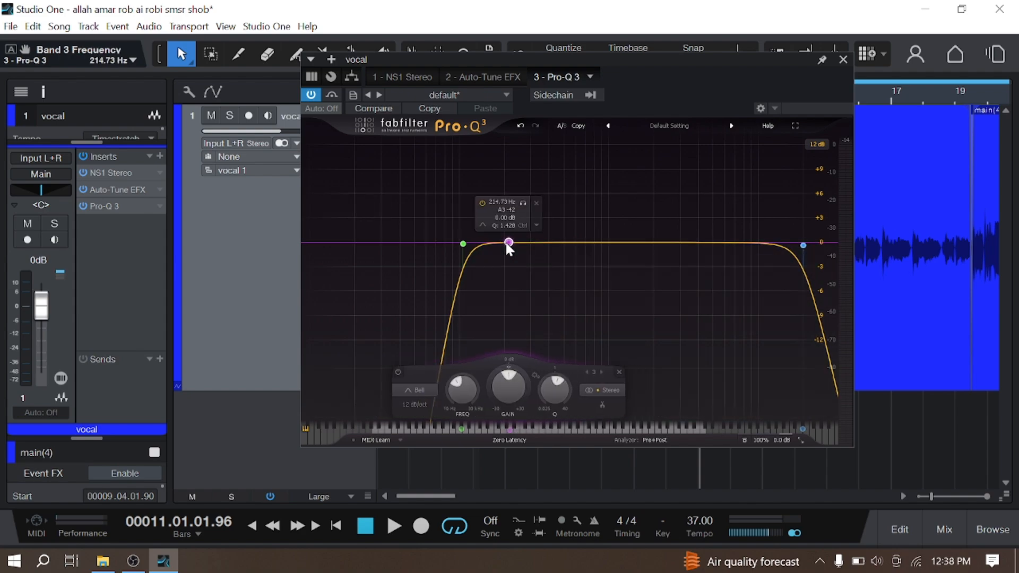
double_click(506, 217)
type("-3")
key("Return")
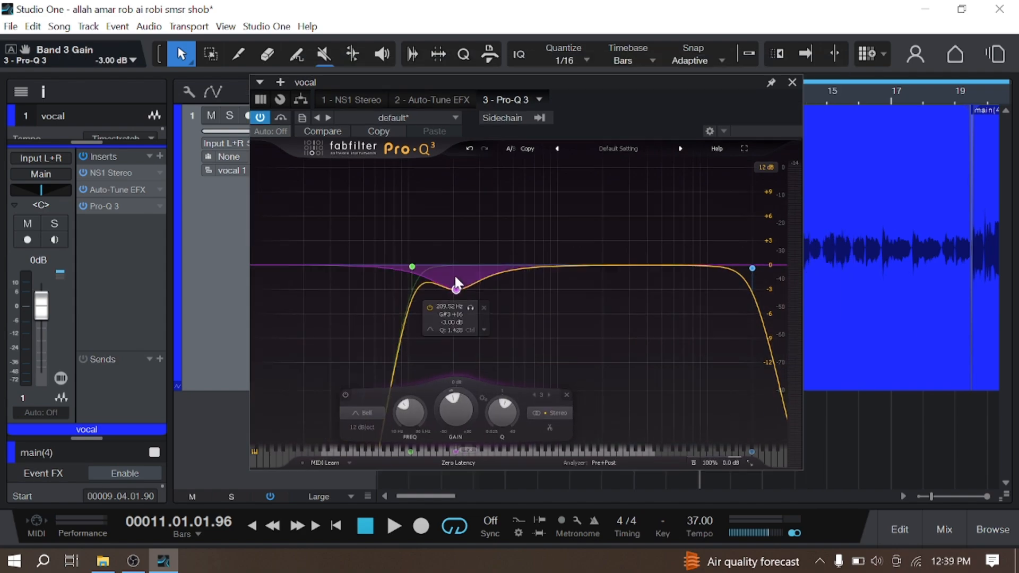
scroll(456, 281, "up", 5)
Step: Close the equalizer, play the vocal from about bar 4.2, and reopen Pro-Q 3 to watch its spectrum
left_click(792, 82)
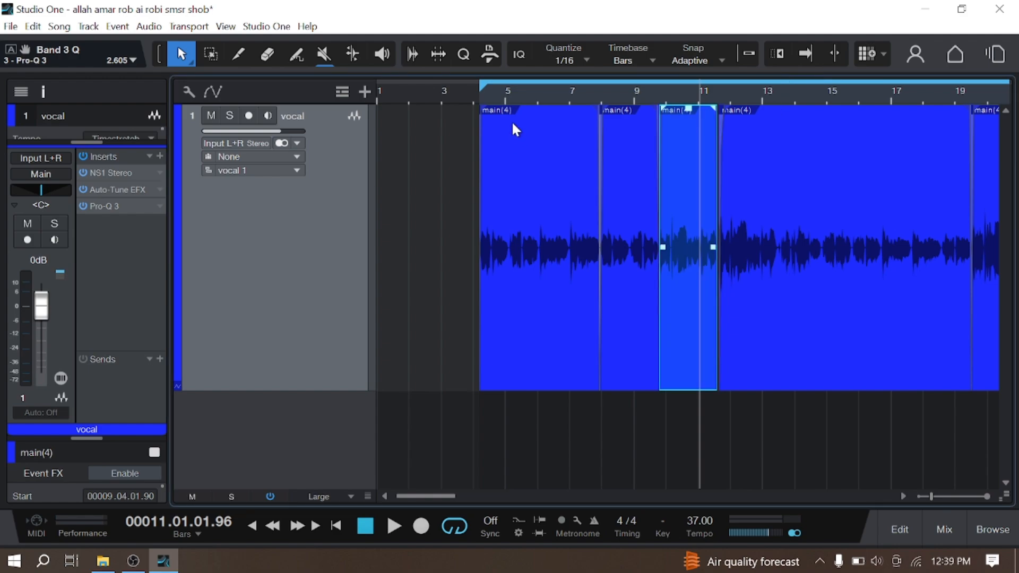
left_click(483, 99)
scroll(483, 101, "up", 5)
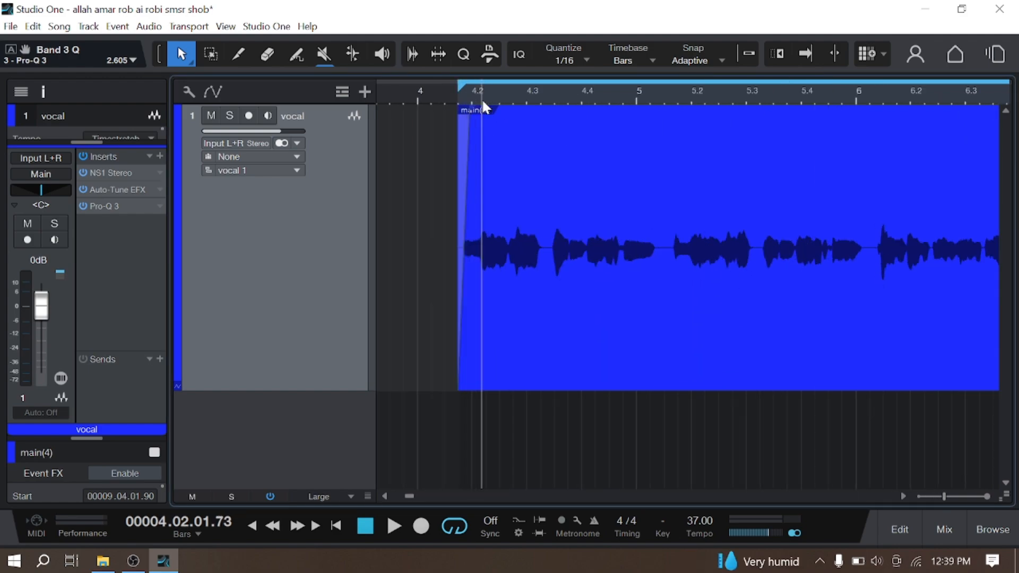
key("space")
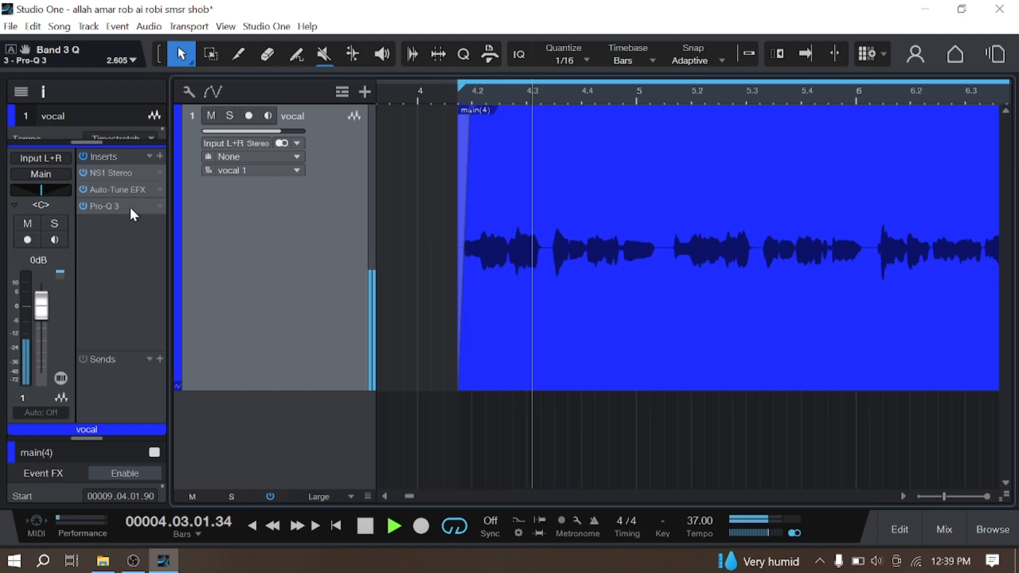
left_click(130, 206)
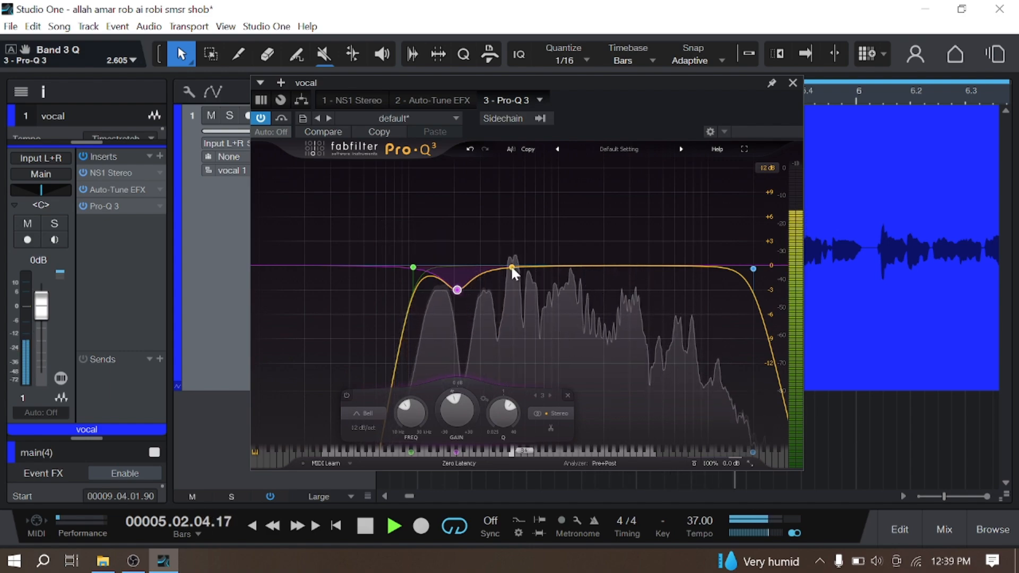
key("space")
Step: Add a narrow bell band tuned by soloing to about 517 Hz, with Q 9.3, 0 dB gain and about -3 dB dynamic range
left_click_drag(511, 265, 514, 246)
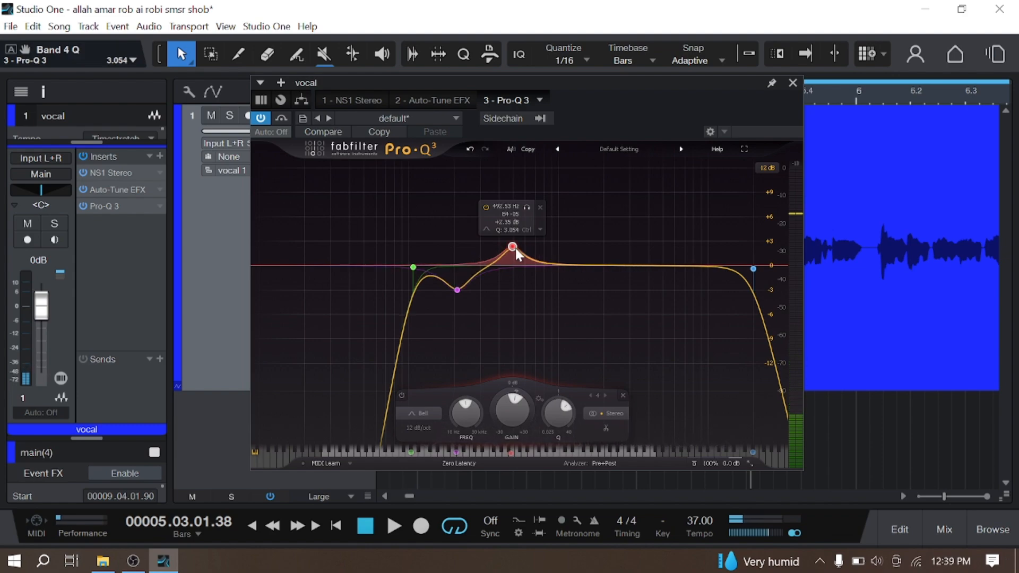
scroll(515, 247, "up", 5)
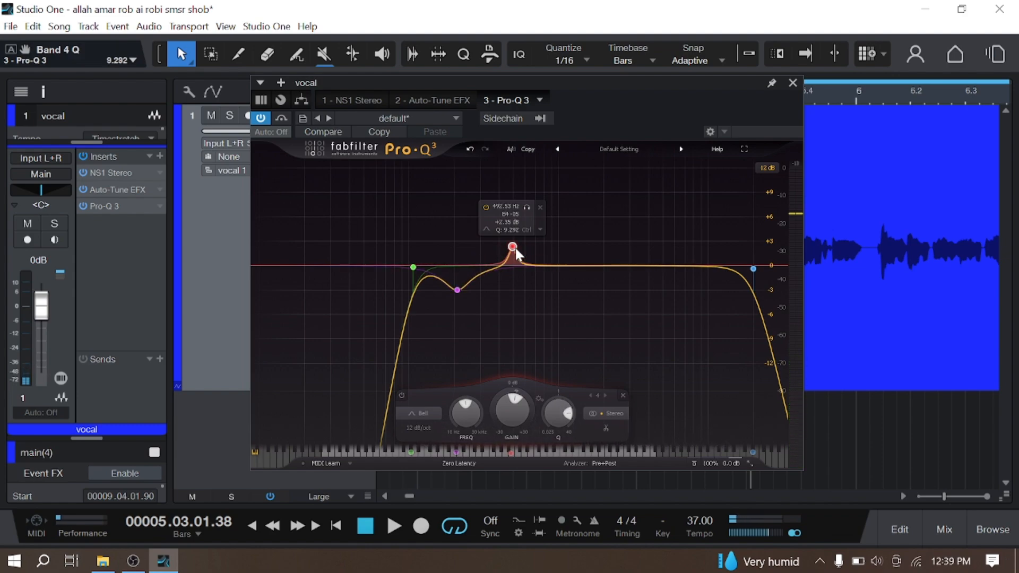
left_click(526, 207)
key("space")
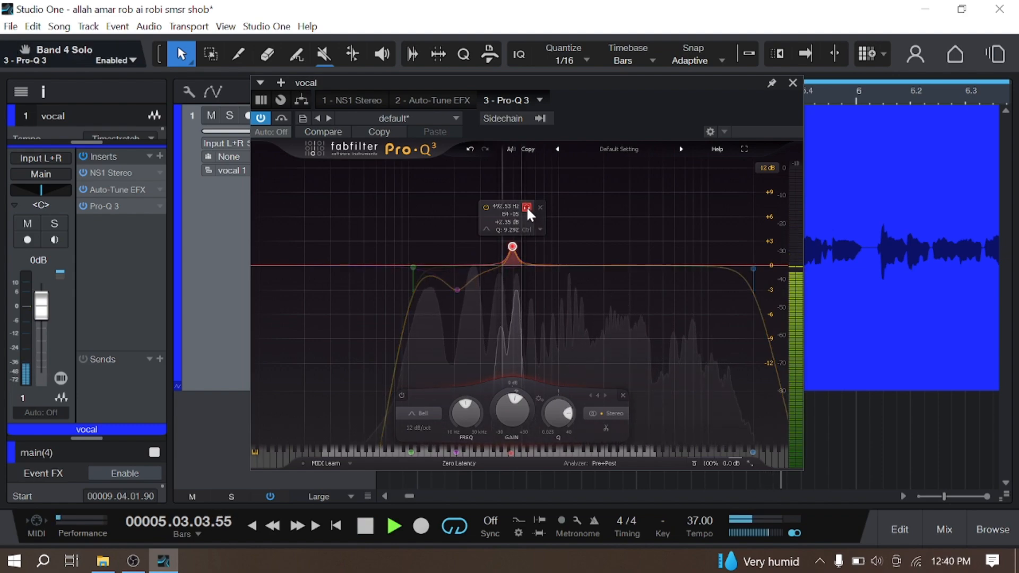
left_click_drag(526, 206, 533, 210)
key("space")
double_click(522, 400)
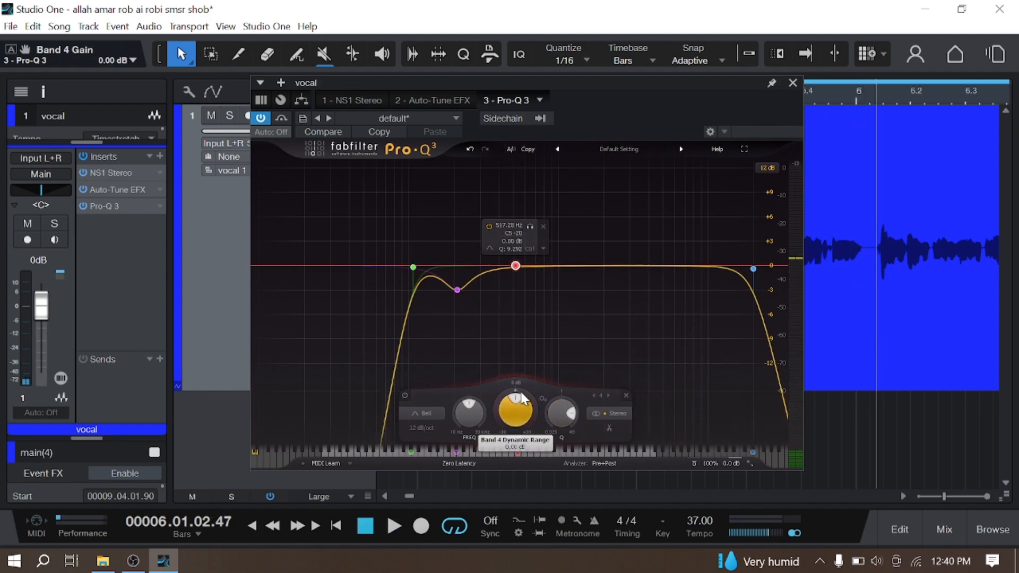
left_click_drag(521, 399, 495, 434)
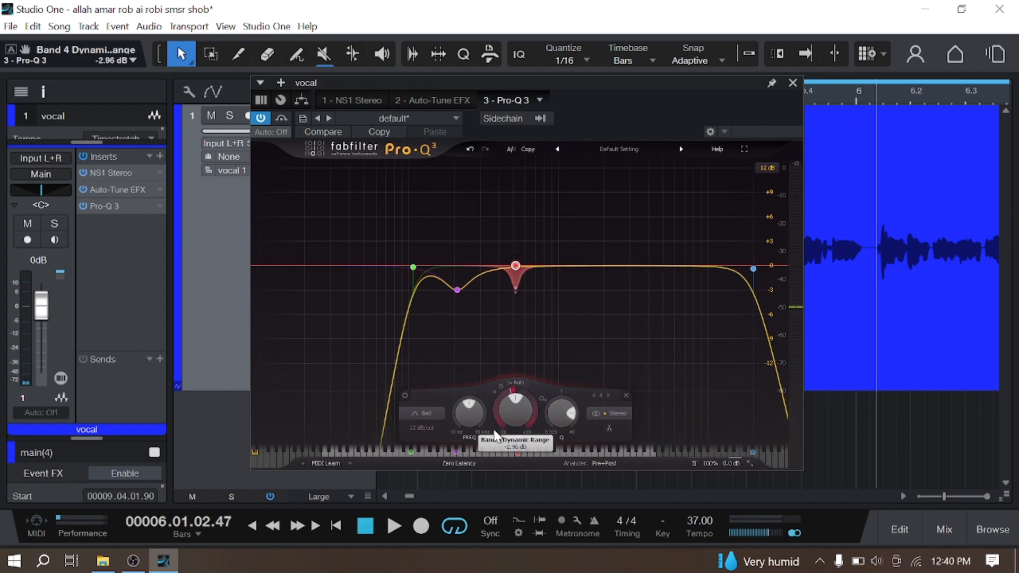
Step: Add a second narrow dynamic bell tuned by soloing to about 750 Hz, with Q 8, 0 dB gain and about -3 dB dynamic range
left_click_drag(550, 266, 550, 232)
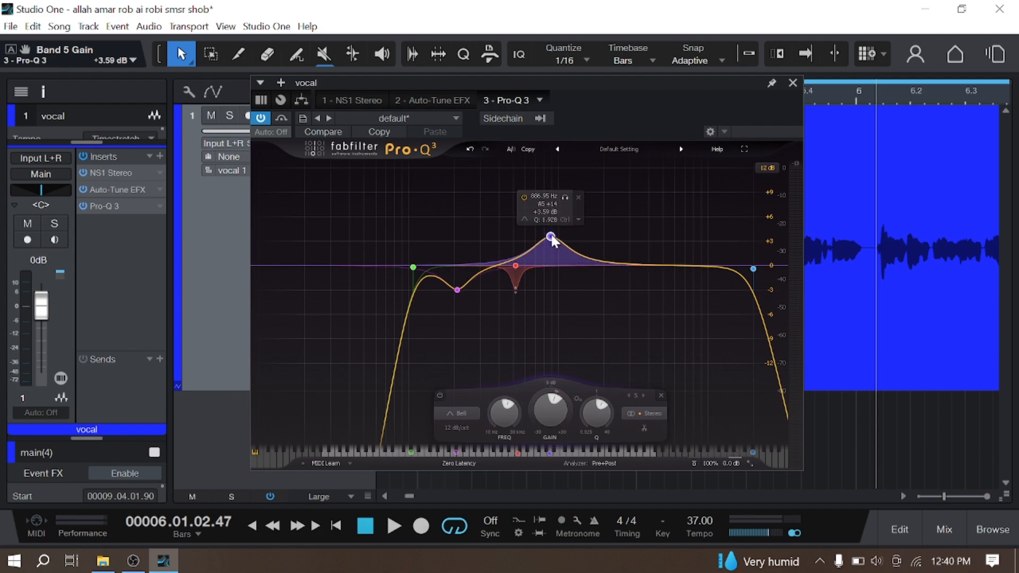
scroll(550, 233, "up", 5)
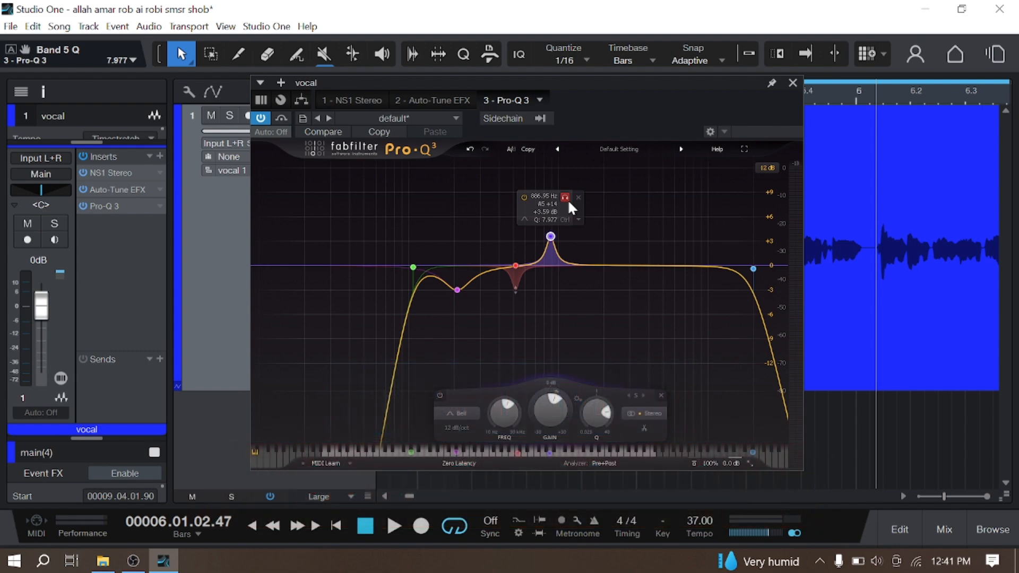
left_click(567, 198)
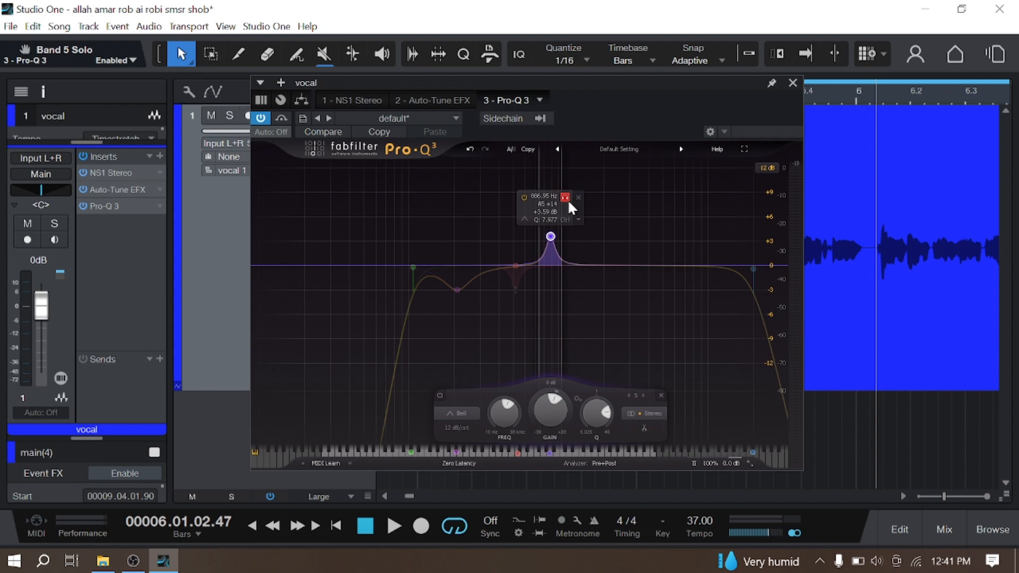
left_click_drag(568, 199, 557, 209)
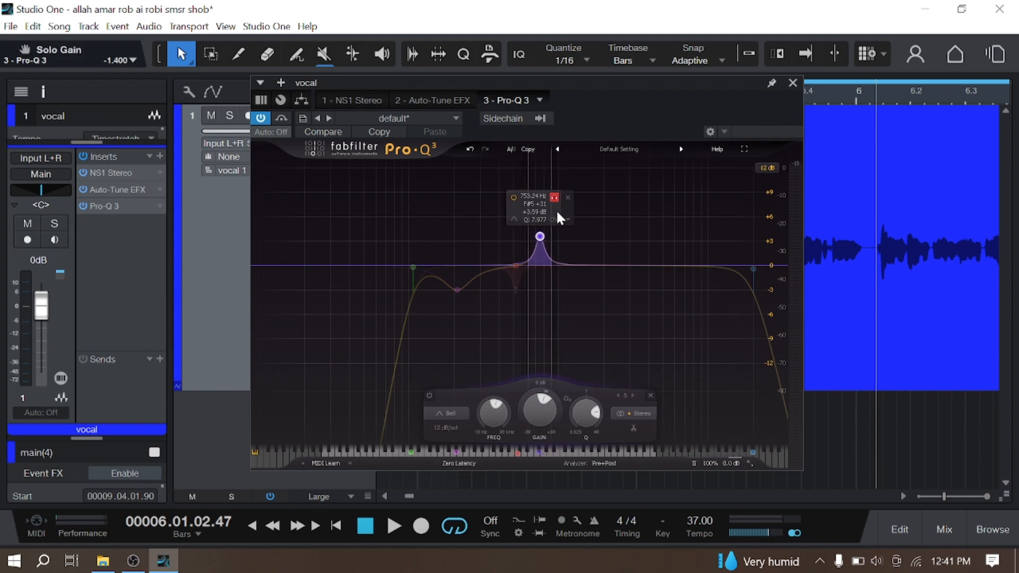
key("space")
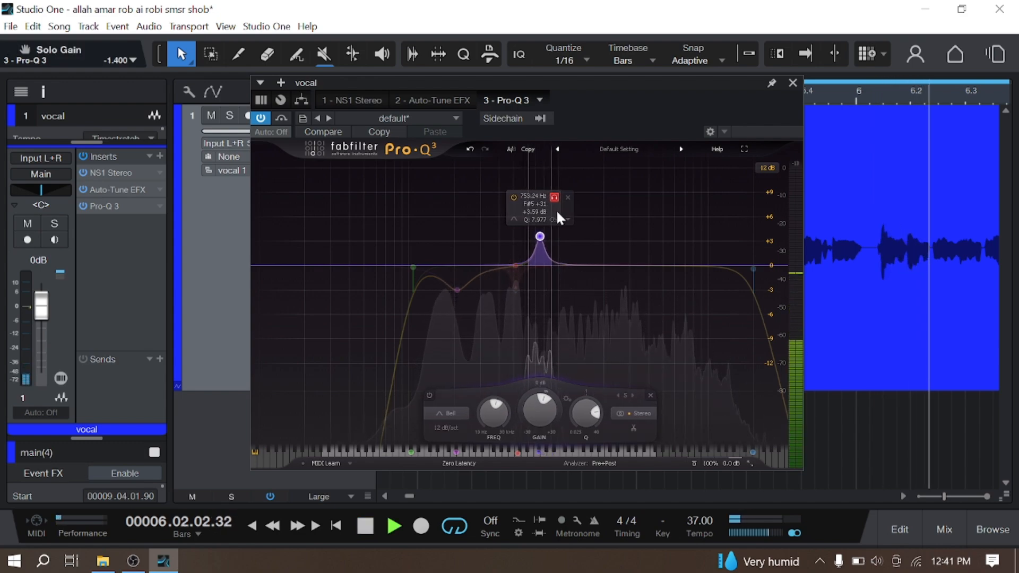
left_click_drag(557, 209, 556, 213)
left_click(539, 400, "ctrl")
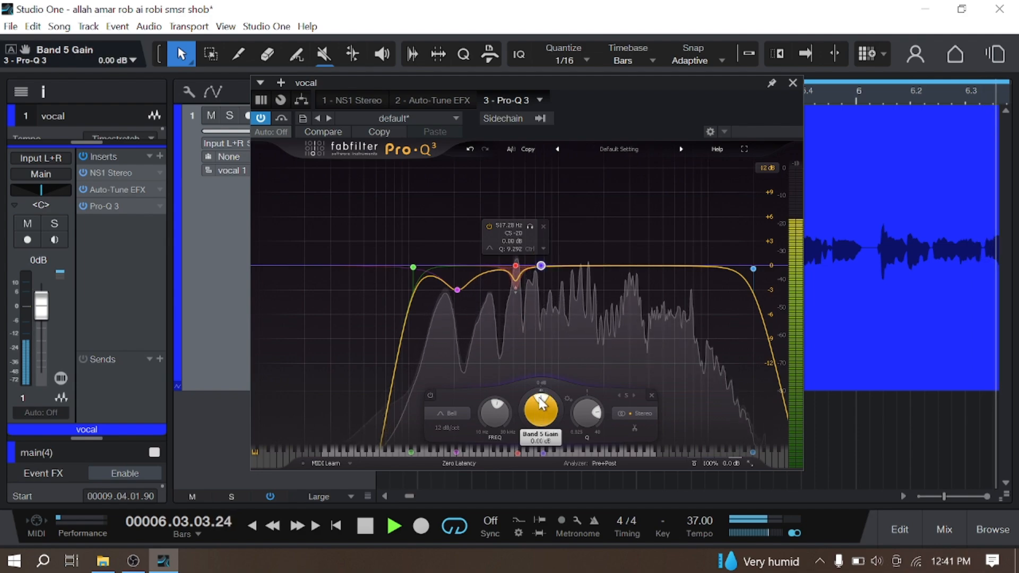
left_click_drag(539, 397, 531, 422)
key("space")
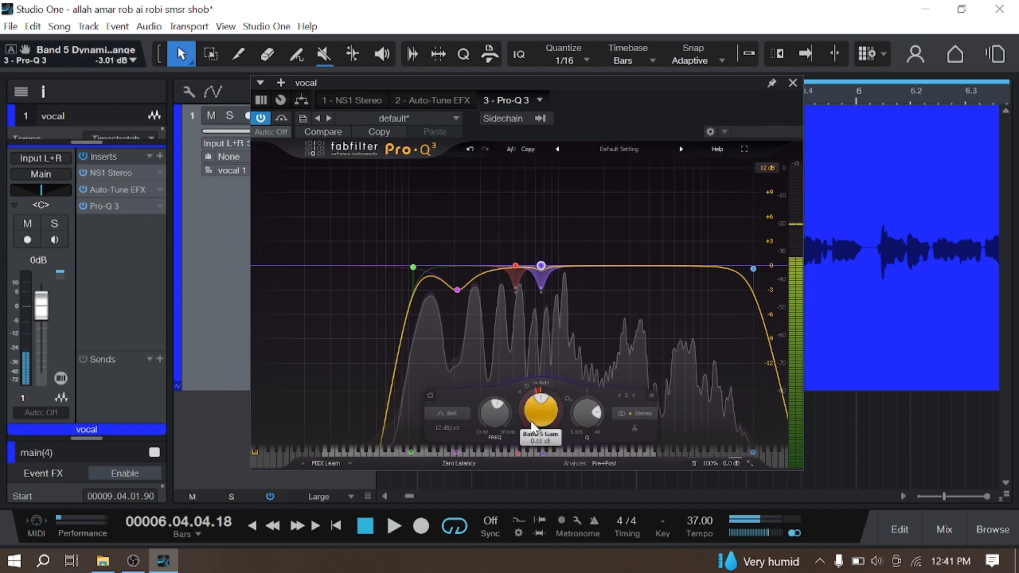
Step: Add a bell with Q 8.2 at about 1.4 kHz, tune it lower by soloing, and give it 0 dB gain with negative dynamic range
left_click_drag(579, 264, 583, 234)
scroll(583, 225, "up", 8)
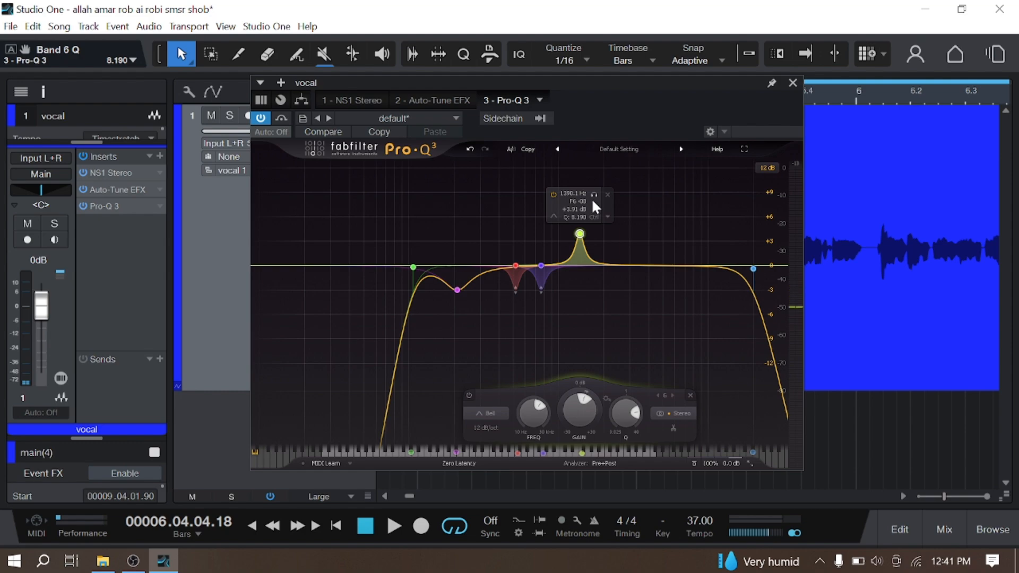
left_click_drag(593, 196, 584, 225)
key("space")
left_click(566, 412, "ctrl")
left_click_drag(570, 391, 567, 409)
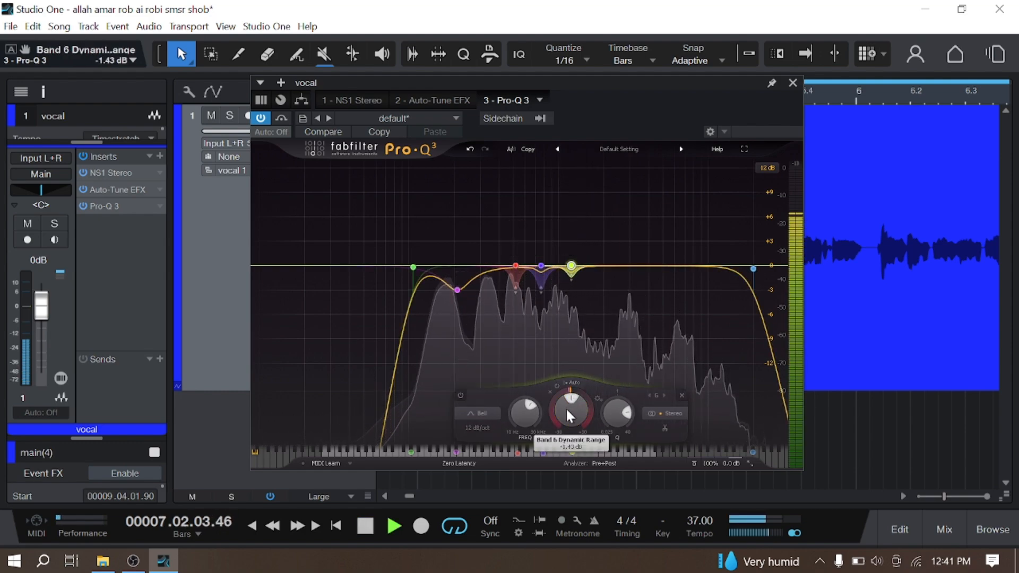
Step: Add a narrow bell near 2 kHz, tune it by soloing, and set 0 dB gain with about -3.1 dB dynamic range
left_click(605, 263)
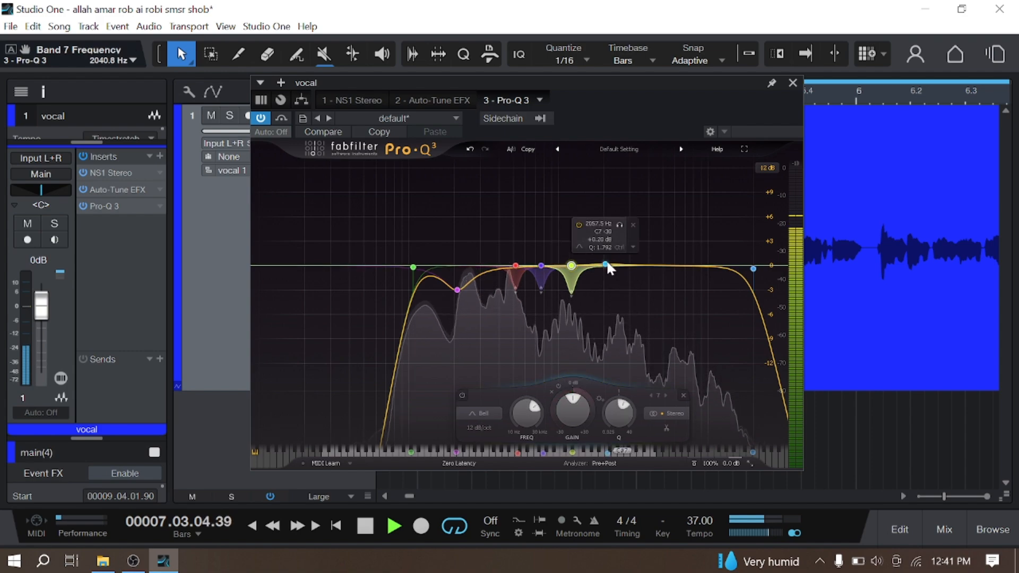
left_click_drag(607, 265, 607, 238)
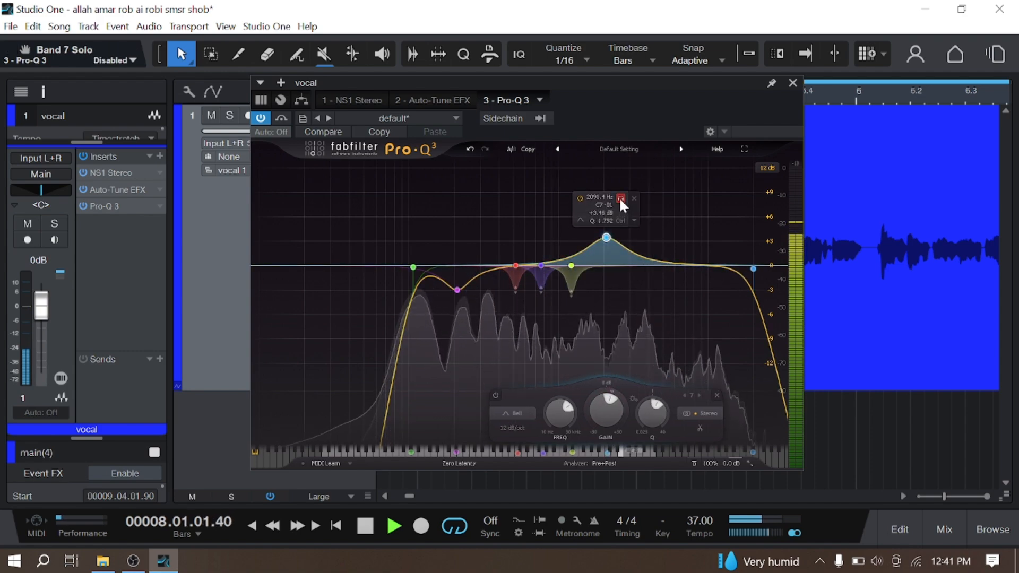
left_click_drag(620, 199, 615, 215)
scroll(623, 200, "up", 5)
left_click(609, 407, "ctrl")
left_click_drag(603, 389, 603, 427)
key("space")
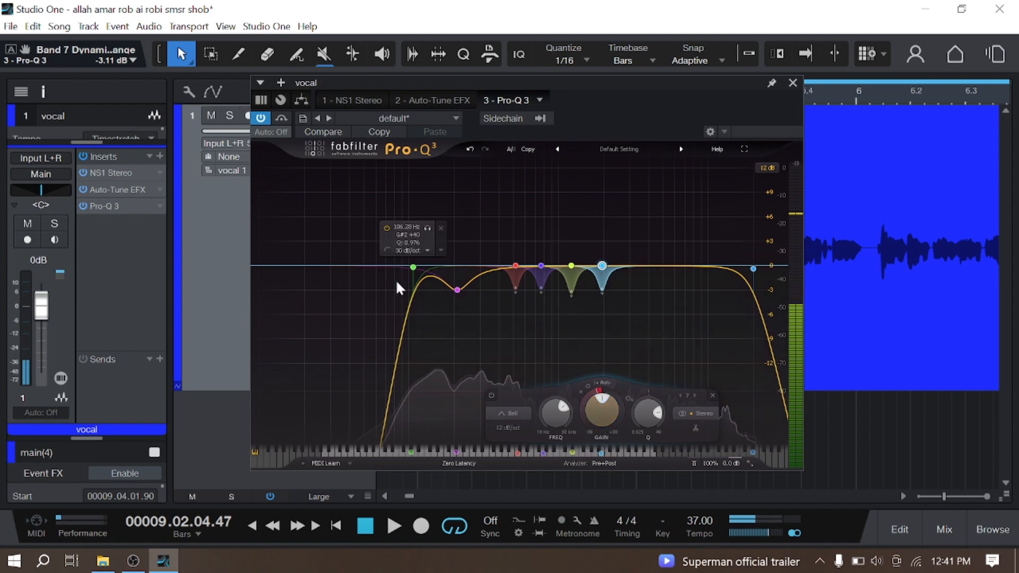
Step: Close the Pro-Q 3 window and briefly play the equalized vocal from the start of its first clip
left_click(793, 84)
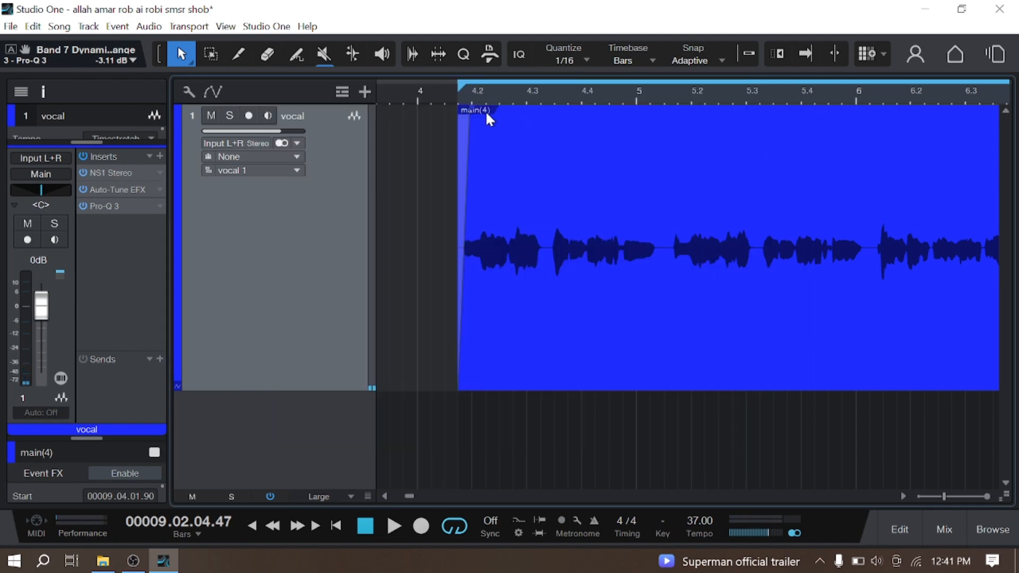
scroll(455, 96, "down", 3)
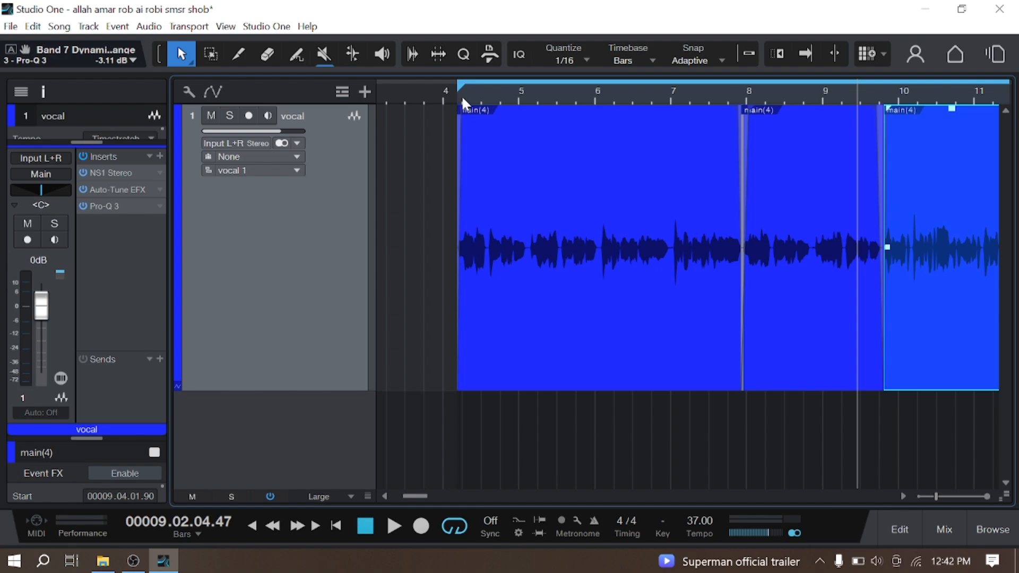
scroll(461, 95, "up", 3)
left_click(460, 95)
key("space")
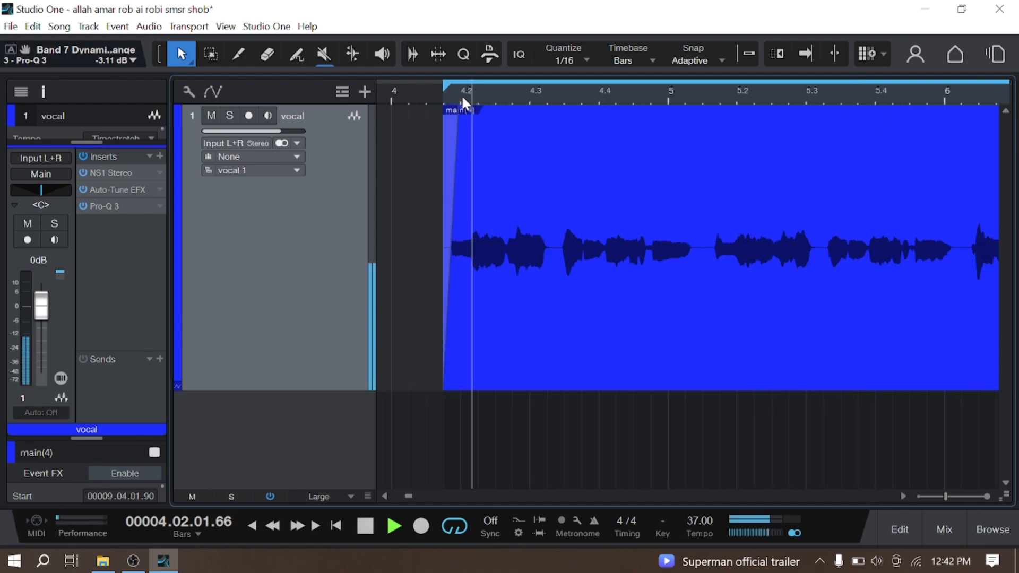
key("space")
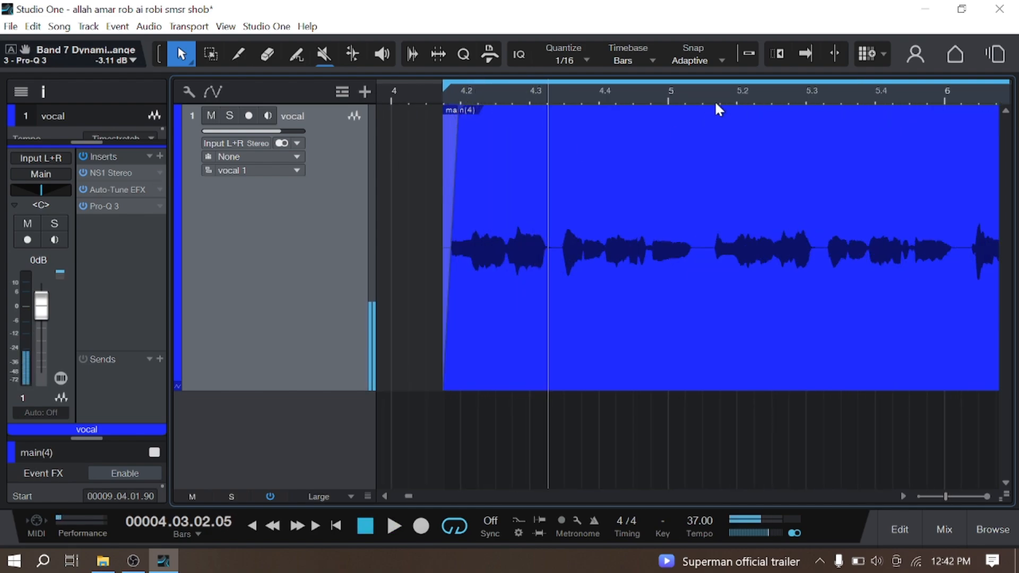
Step: Place the playback position near the beginning of the fourth vocal clip, at about bar 11.4
scroll(706, 96, "down", 5)
left_click(711, 90)
left_click(722, 90)
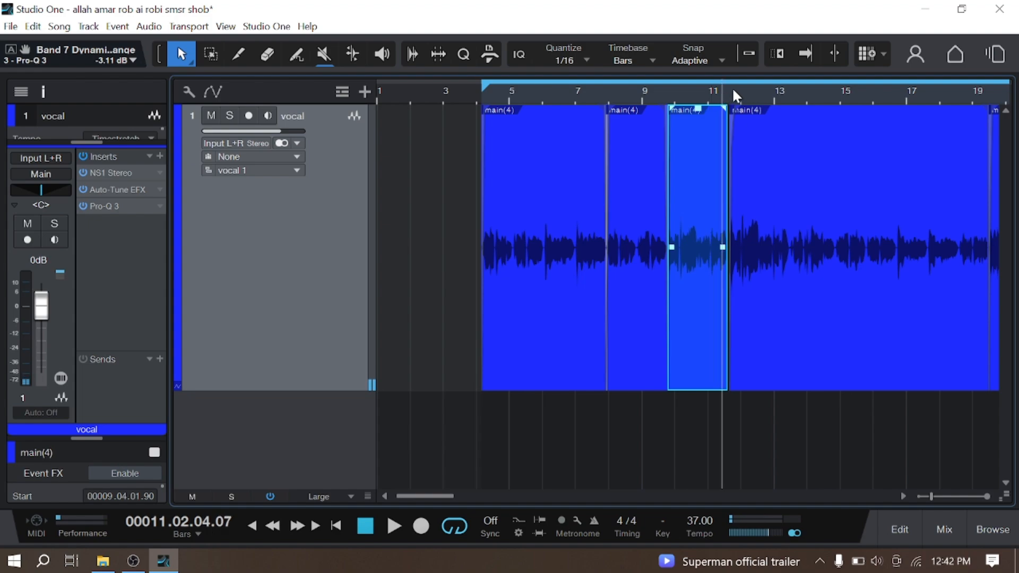
left_click(733, 91)
scroll(731, 91, "up", 4)
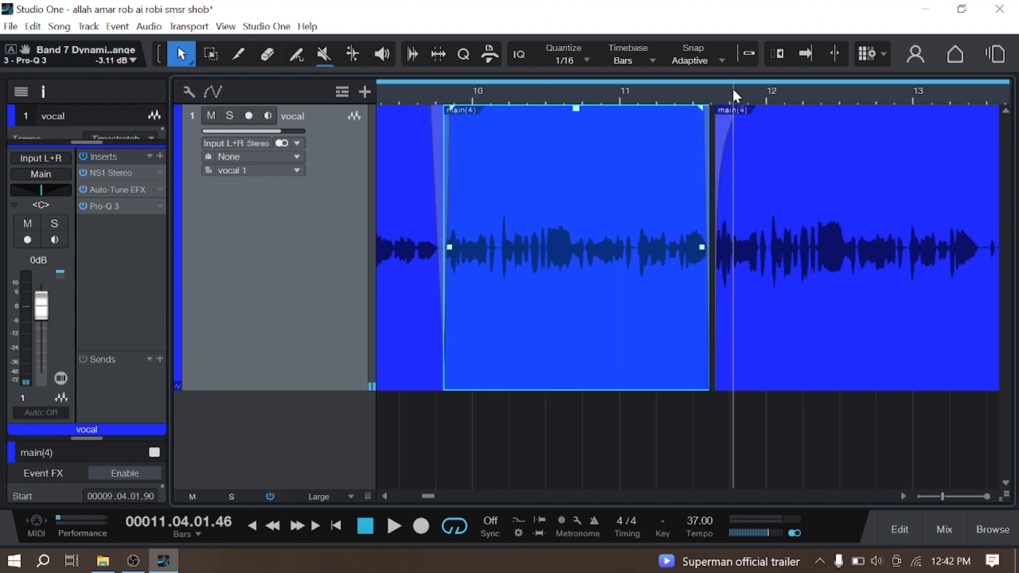
Step: Search the available effects for "76" and insert CLA-76 Stereo after Pro-Q 3 on the vocal track
left_click(159, 157)
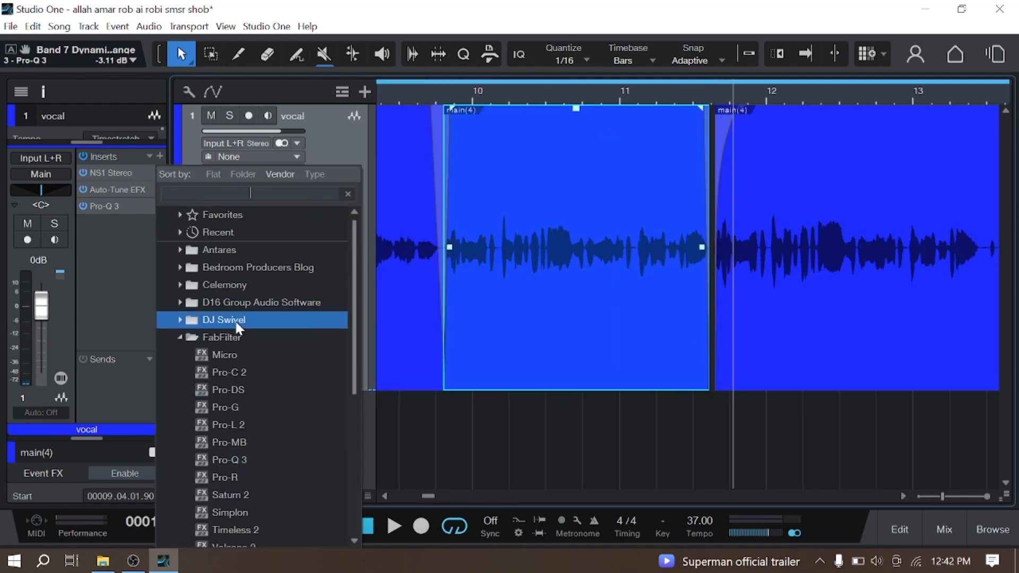
left_click(282, 194)
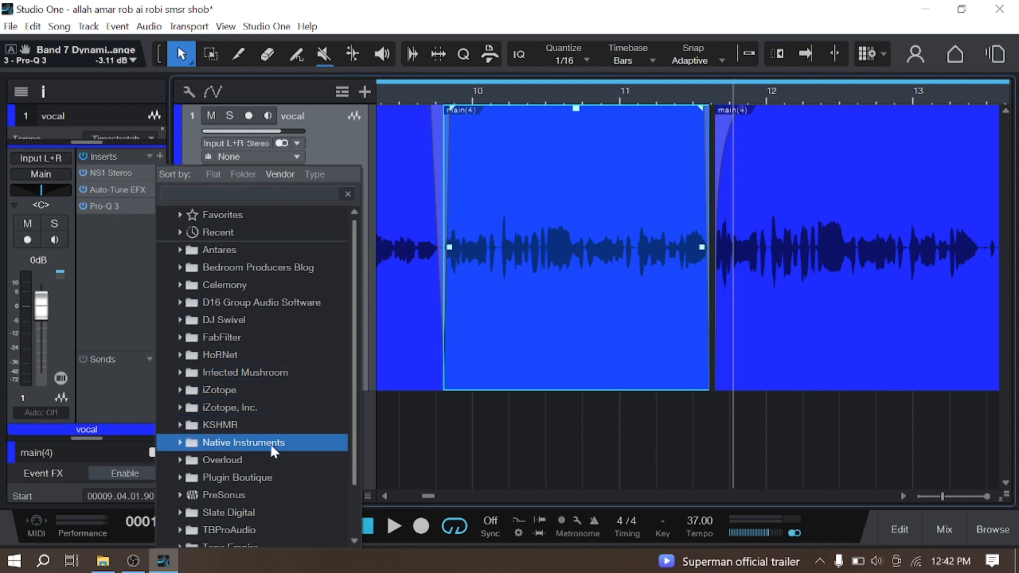
left_click(264, 461)
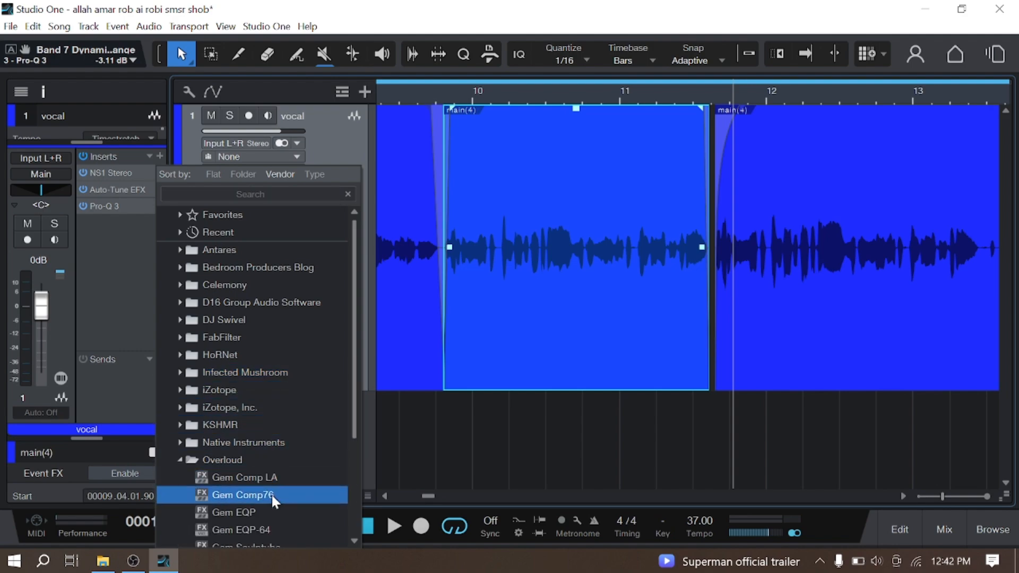
left_click(288, 462)
left_click(298, 194)
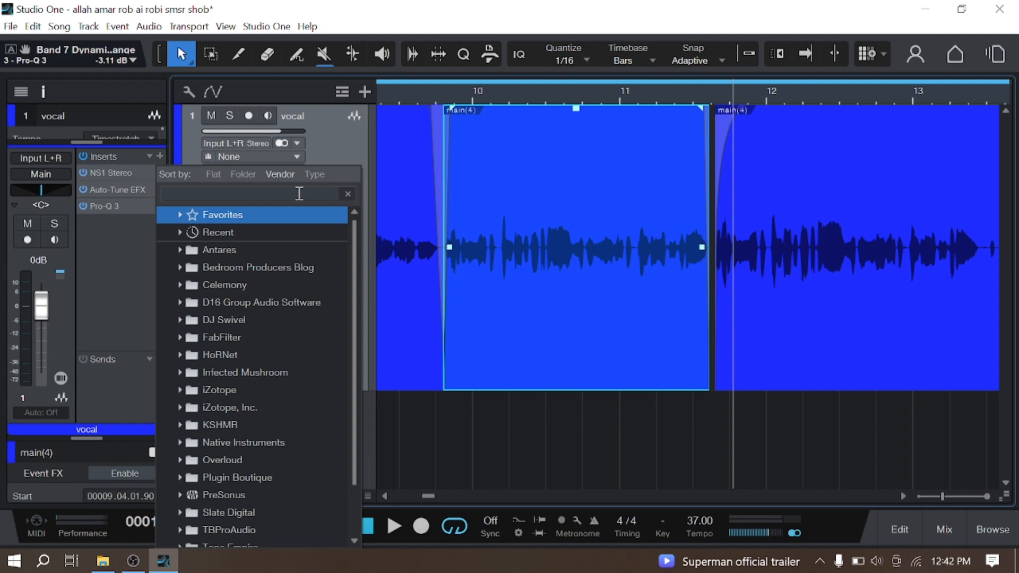
type("76")
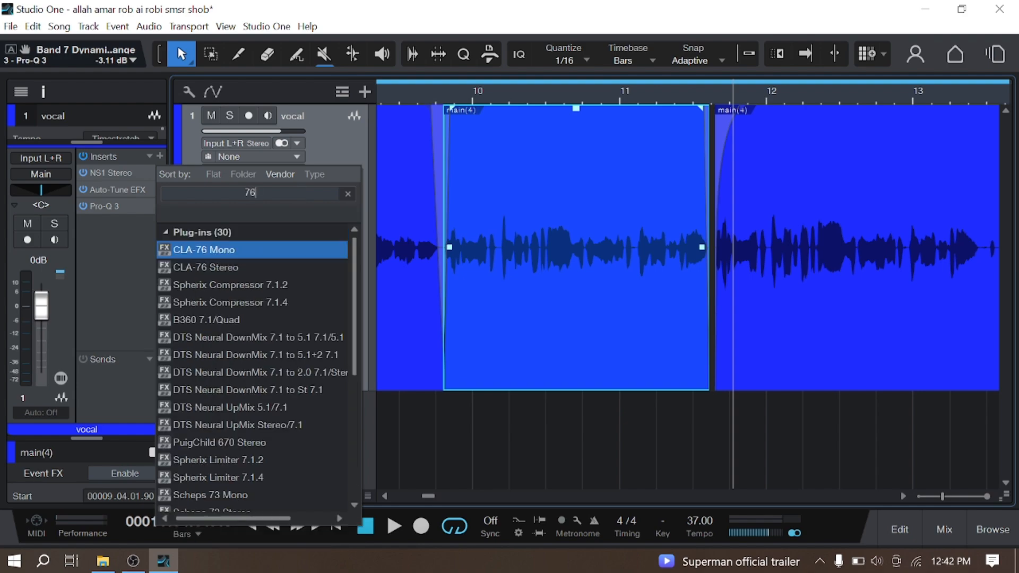
left_click(250, 300)
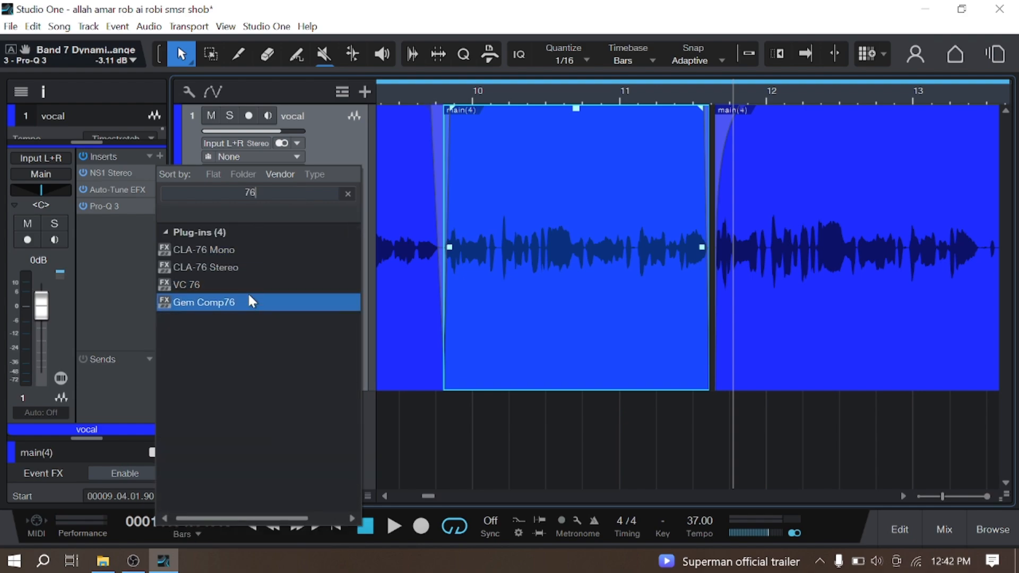
left_click(247, 290)
left_click(247, 272)
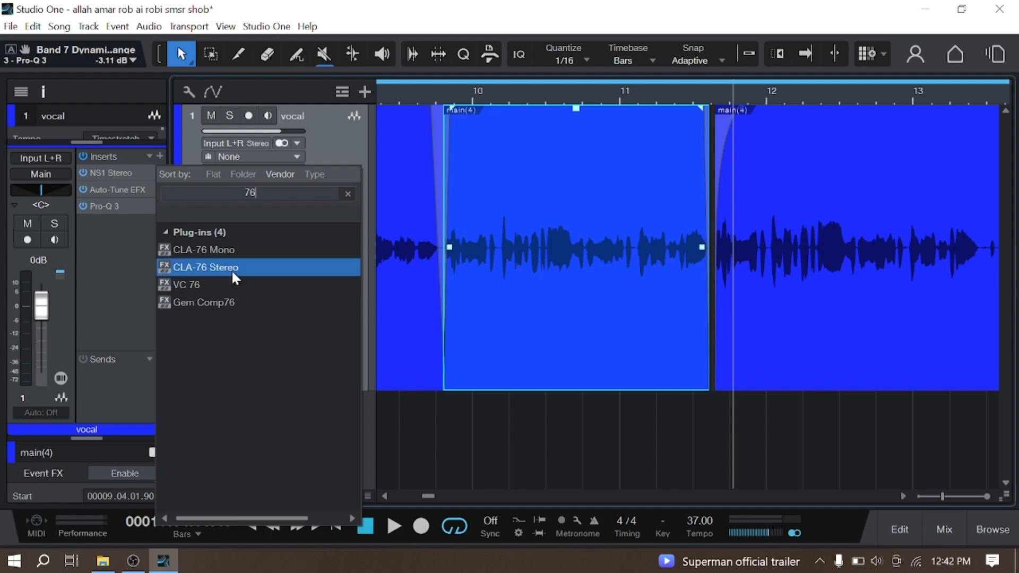
left_click(231, 270)
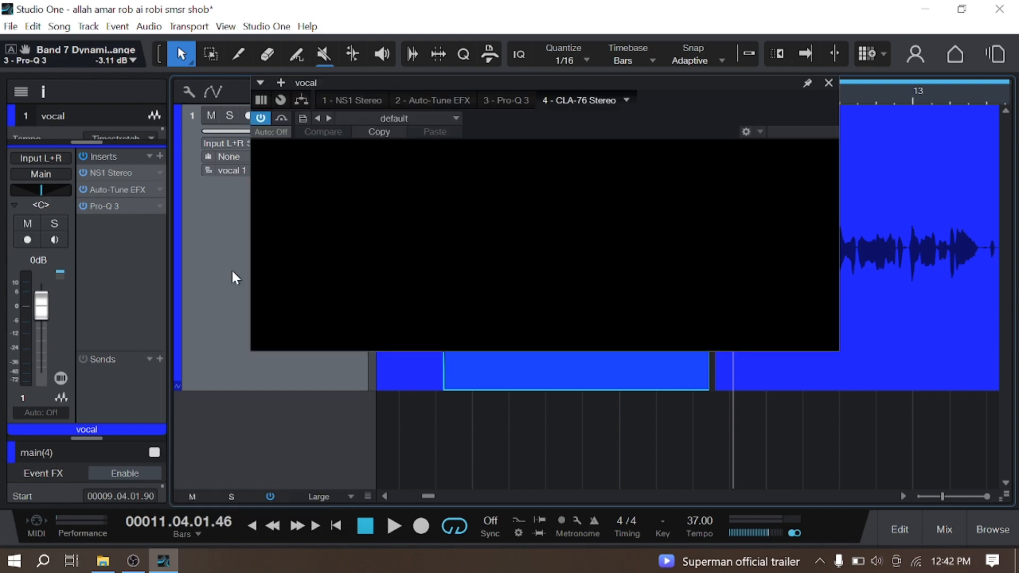
Step: Set the loop range from the start of the fourth vocal clip to about bar 12.4, repositioning the CLA-76 window as needed
left_click_drag(497, 83, 504, 237)
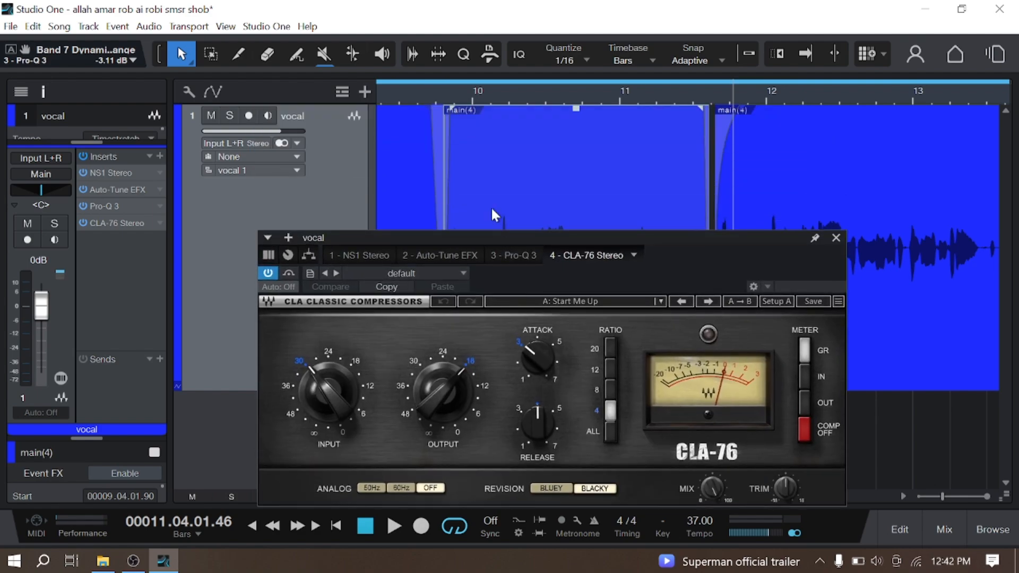
left_click_drag(614, 239, 601, 350)
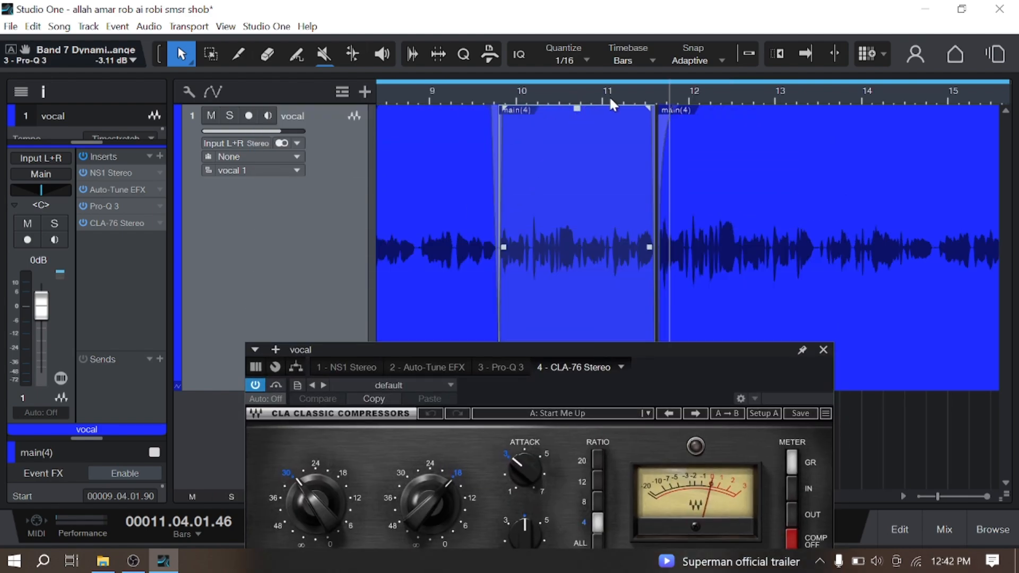
scroll(631, 93, "down", 3)
scroll(489, 92, "up", 5)
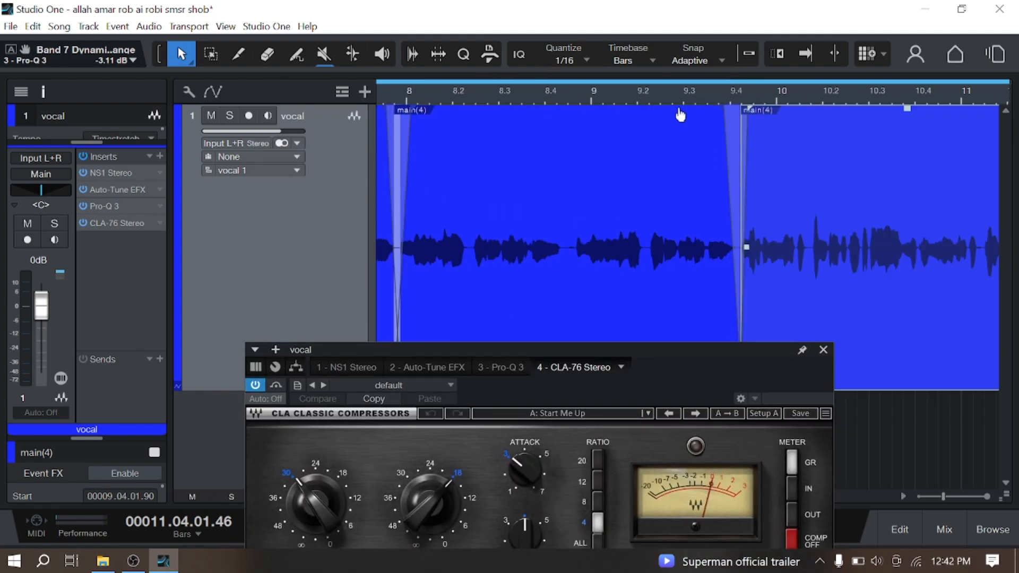
scroll(657, 94, "down", 6)
scroll(781, 94, "up", 8)
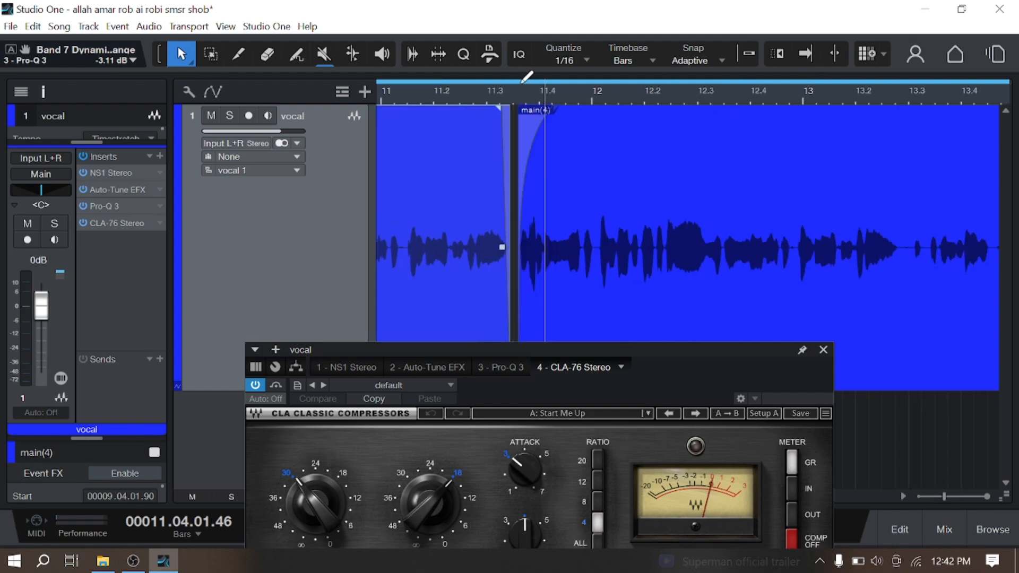
mouse_move(521, 82)
left_mouse_down()
mouse_move(650, 128)
mouse_move(728, 135)
mouse_move(762, 158)
left_mouse_up()
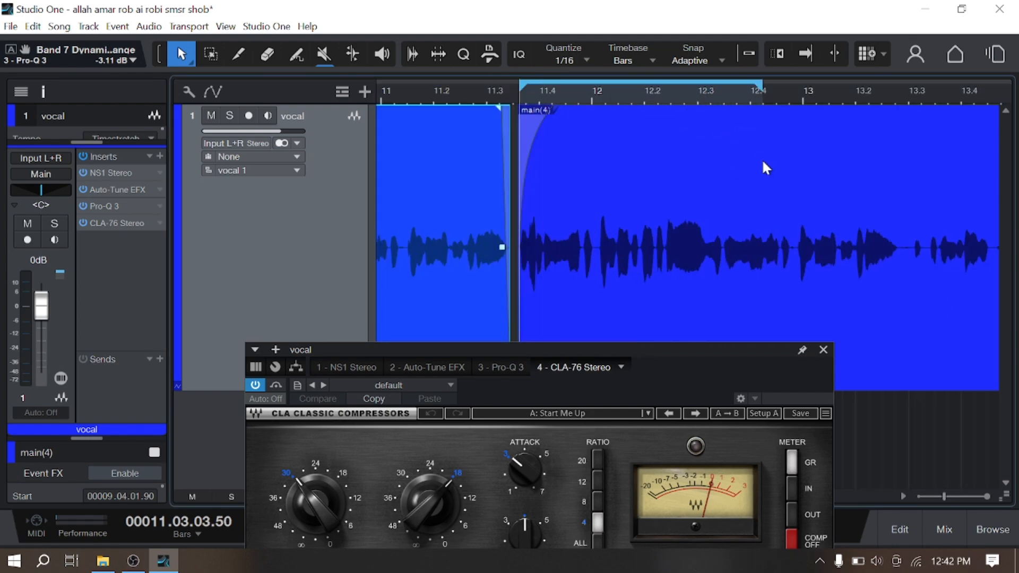
left_click_drag(690, 348, 540, 128)
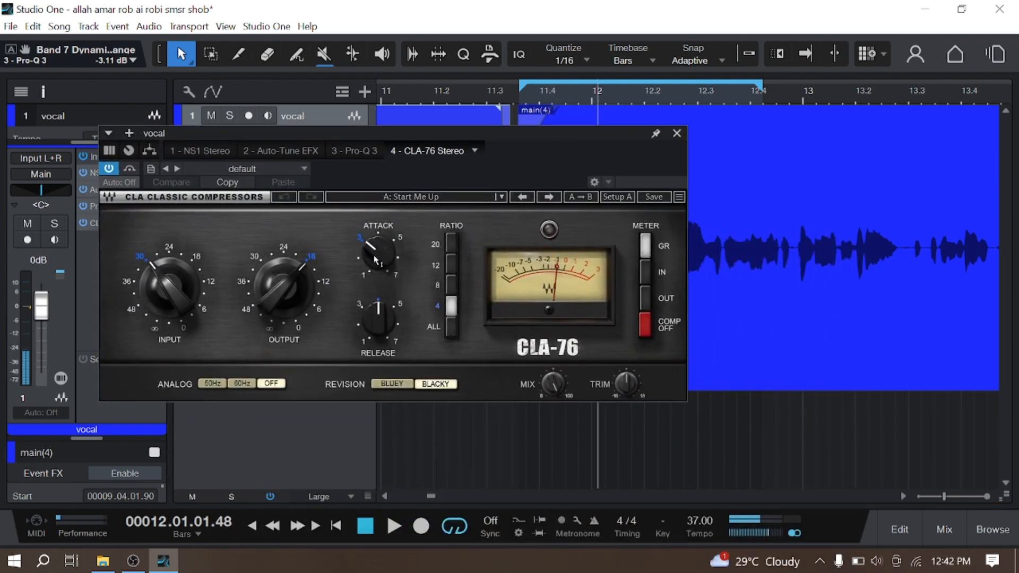
Step: Set the CLA-76 attack to about 5, release to 7 and ratio to 8, with the meter on GR
left_click_drag(378, 252, 378, 230)
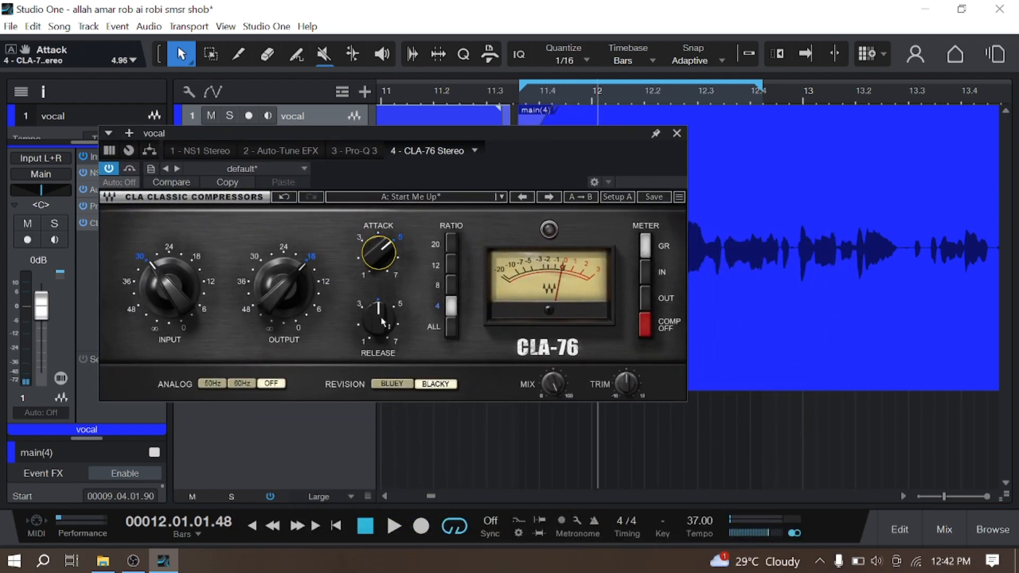
left_click_drag(379, 319, 381, 285)
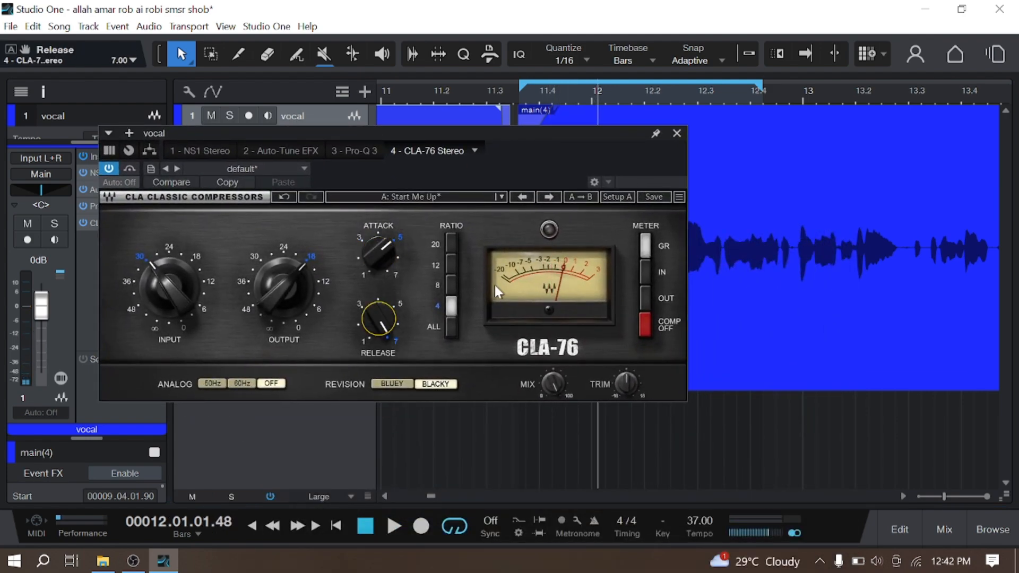
left_click(449, 287)
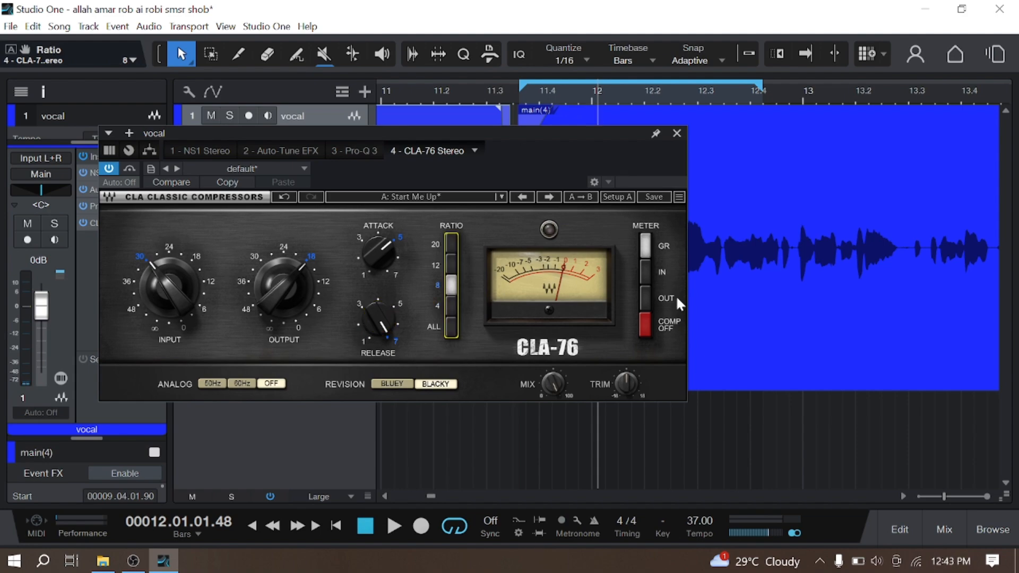
left_click(643, 246)
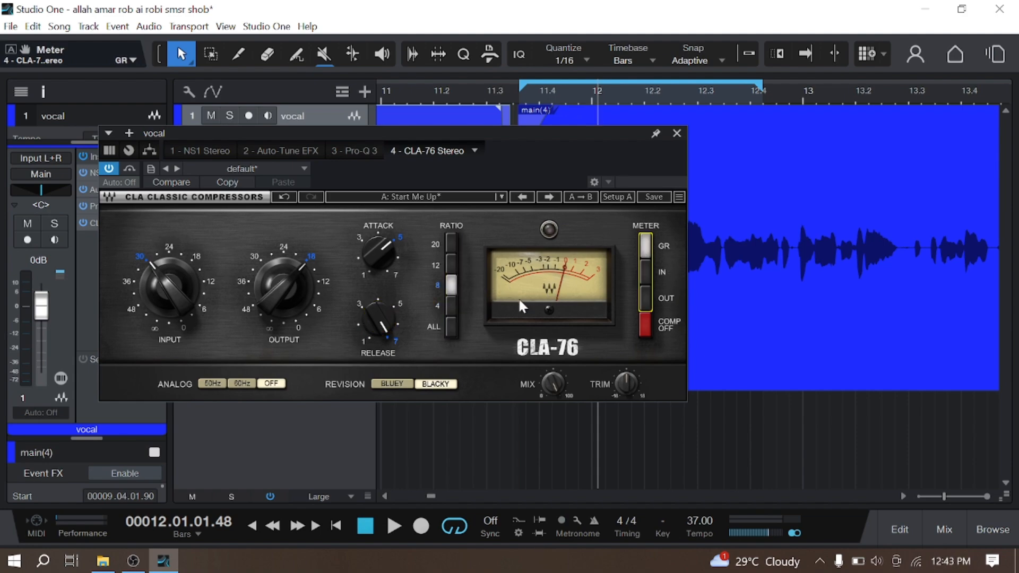
Step: Move the CLA-76 window clear of the timeline and place the playback position at the start of the loop range
left_click_drag(499, 134, 679, 189)
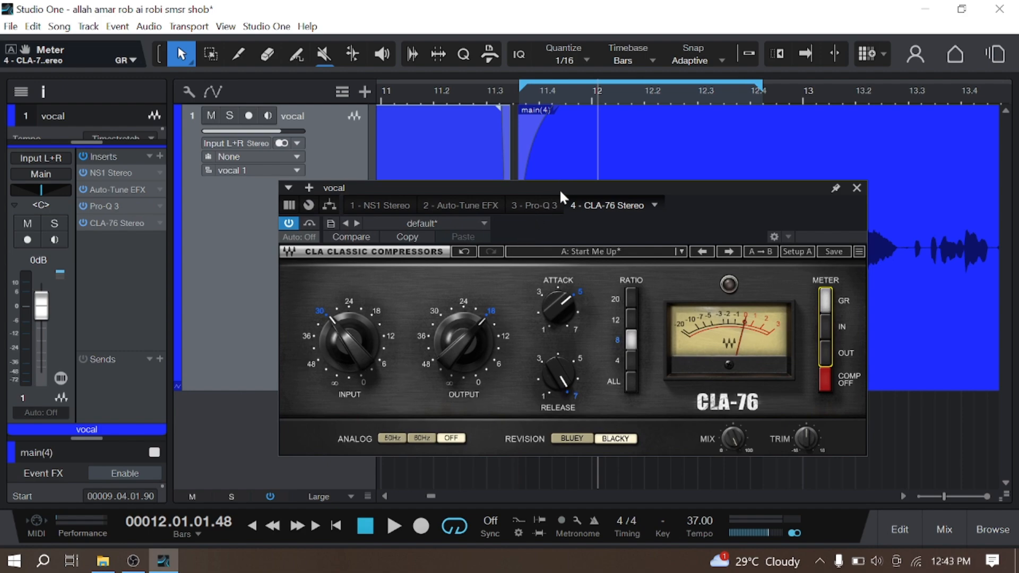
left_click_drag(561, 171, 590, 221)
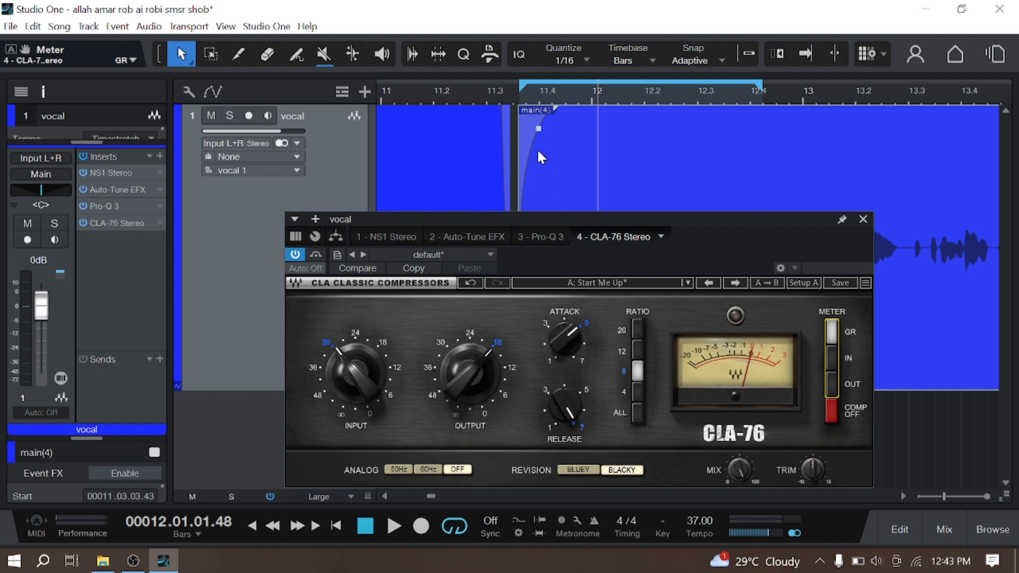
left_click(525, 96)
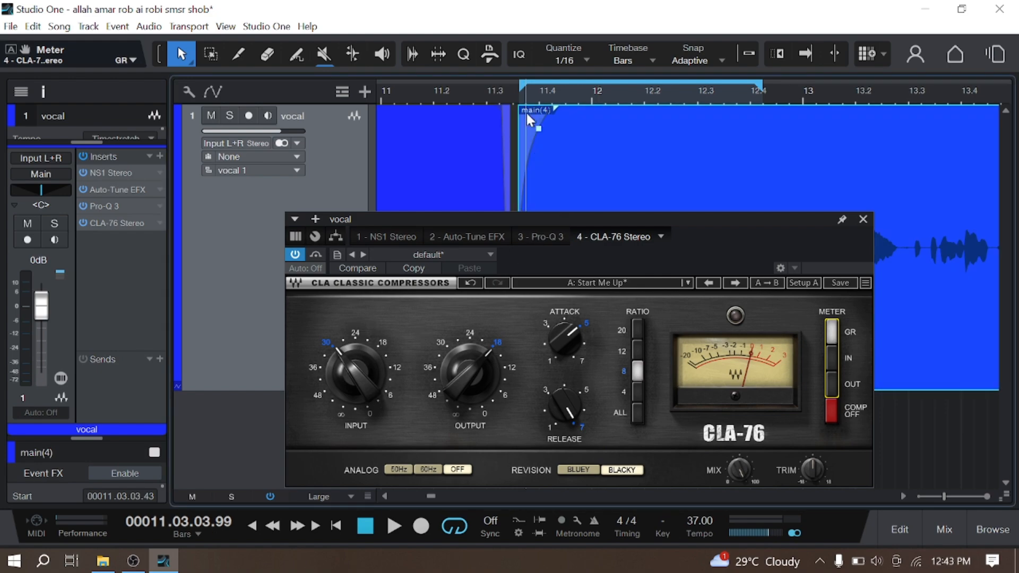
left_click_drag(526, 215, 544, 181)
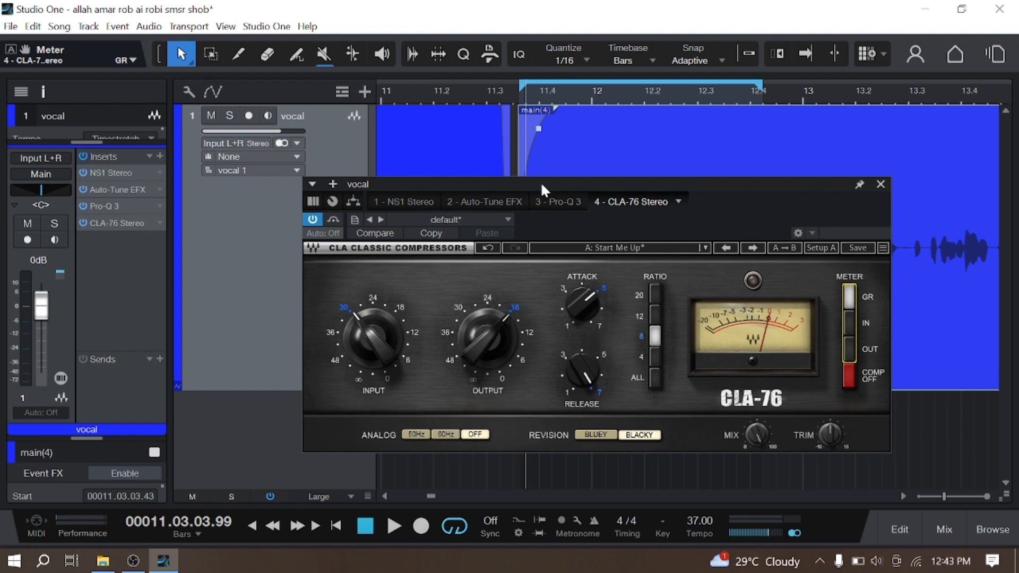
mouse_move(541, 184)
left_mouse_down()
mouse_move(607, 226)
mouse_move(531, 186)
left_mouse_up()
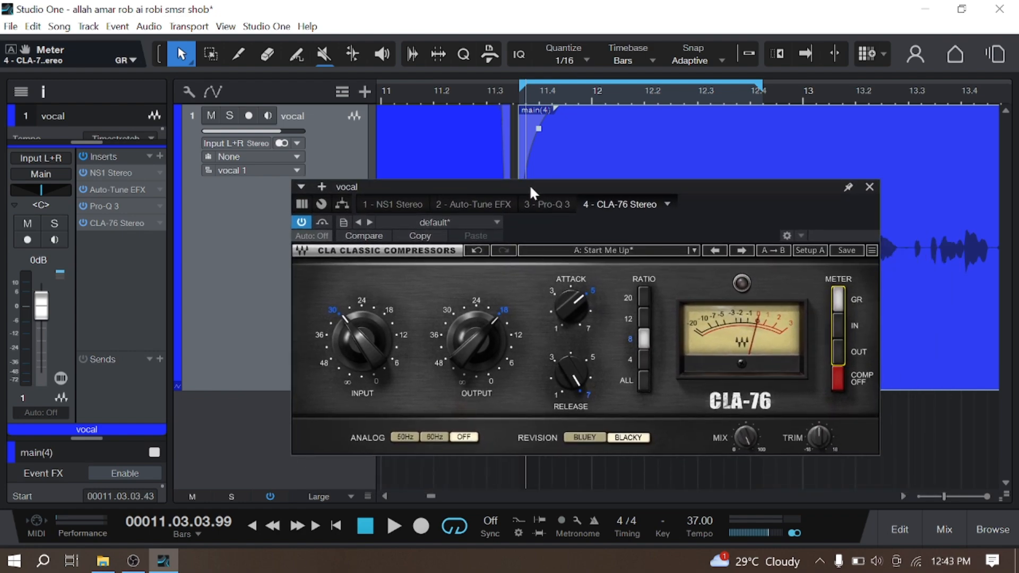
left_click_drag(530, 184, 526, 170)
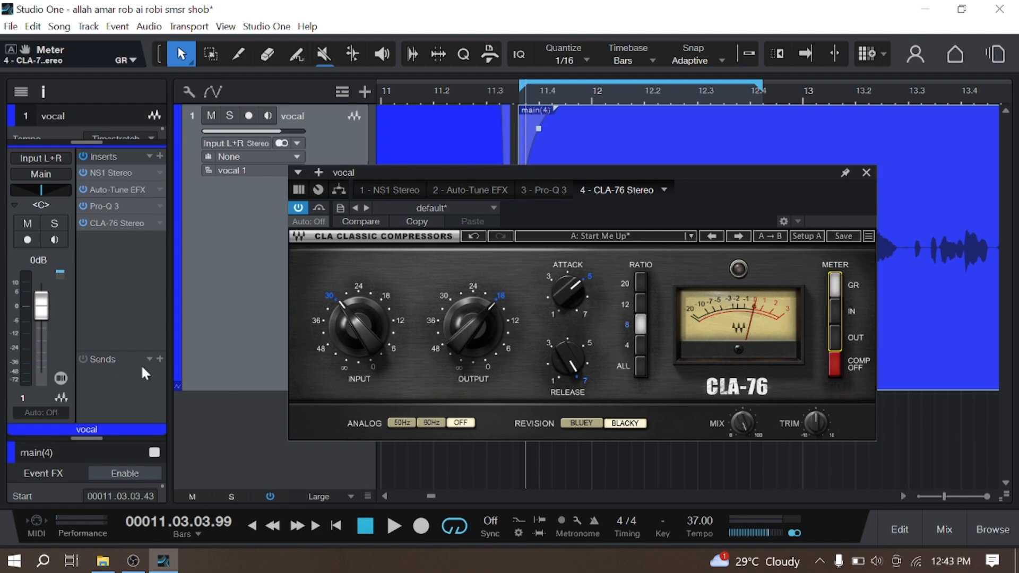
Step: Set the CLA-76 input to about -25.9, fine-tuning it against the gain reduction meter during loop playback
mouse_move(348, 336)
left_click_drag(361, 339, 361, 324)
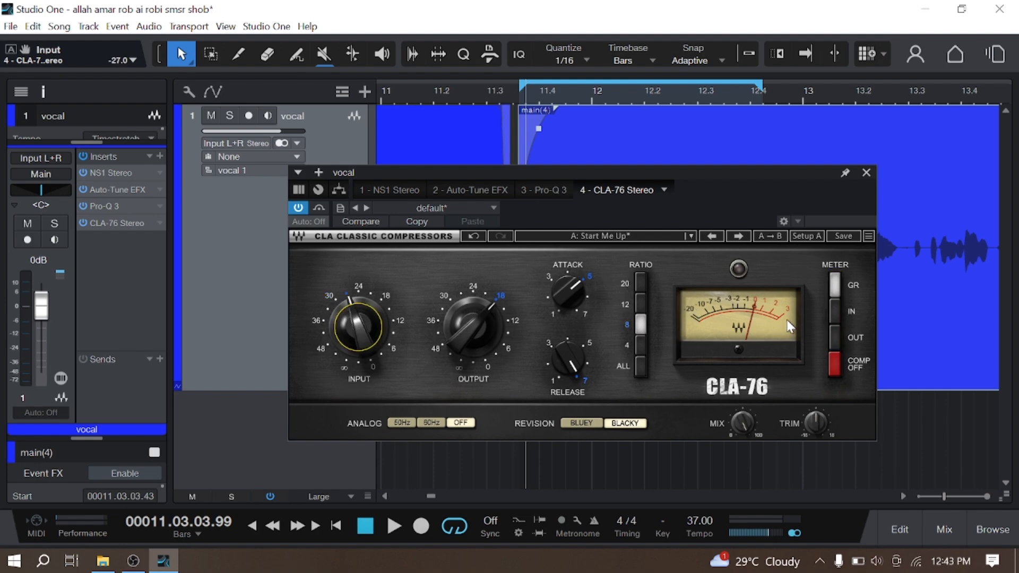
key("space")
left_click_drag(587, 171, 603, 243)
left_click_drag(386, 383, 386, 385)
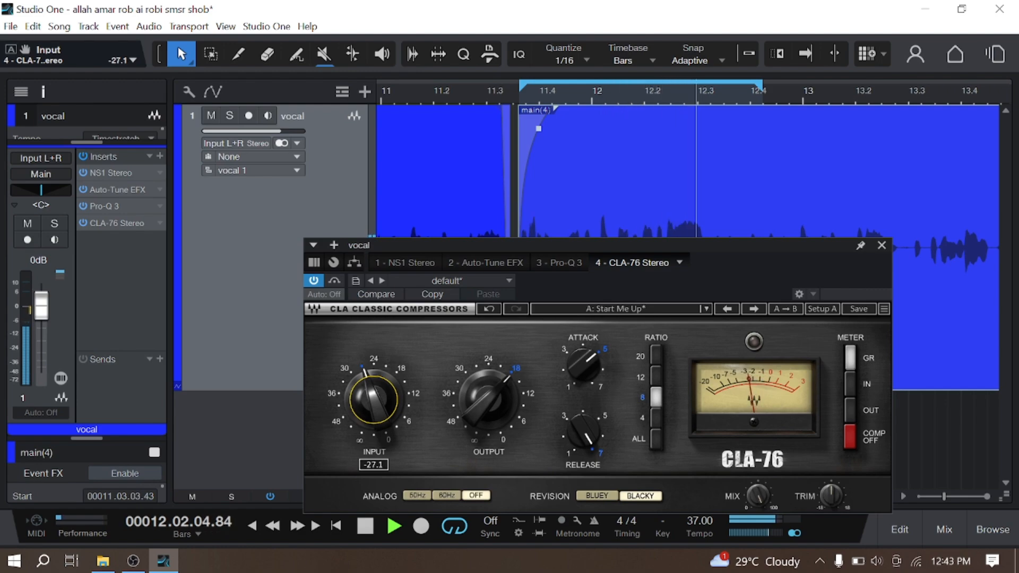
left_click_drag(386, 384, 386, 376)
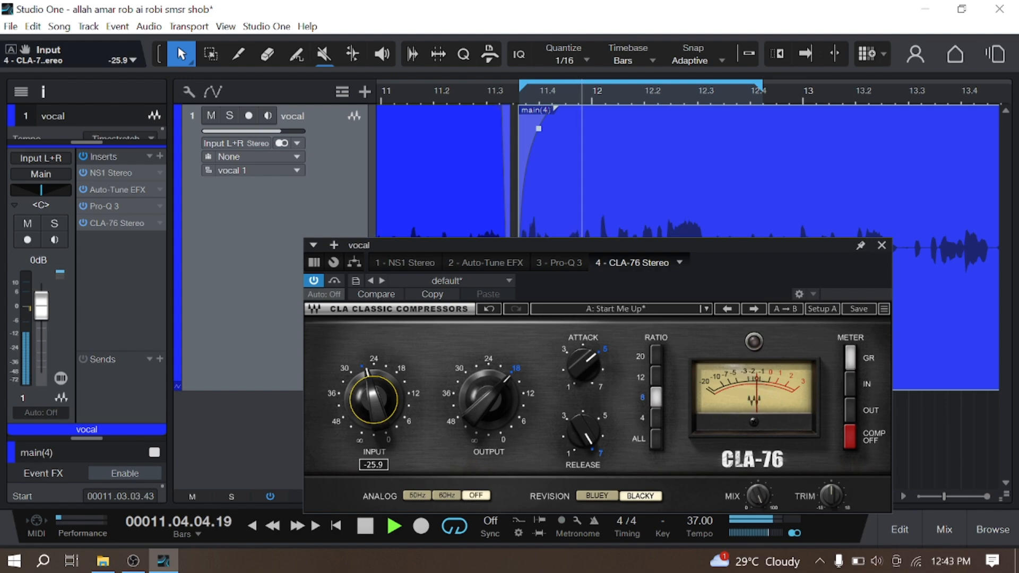
key("space")
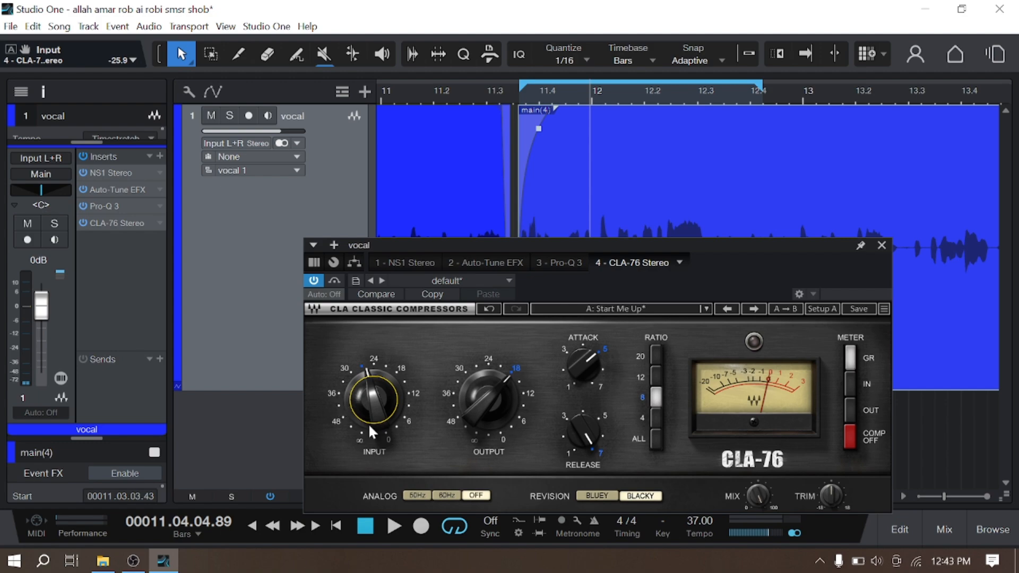
Step: Play the loop, bypass L2 Stereo on the Main output in the mixer, and open the system headphone volume control
mouse_move(390, 398)
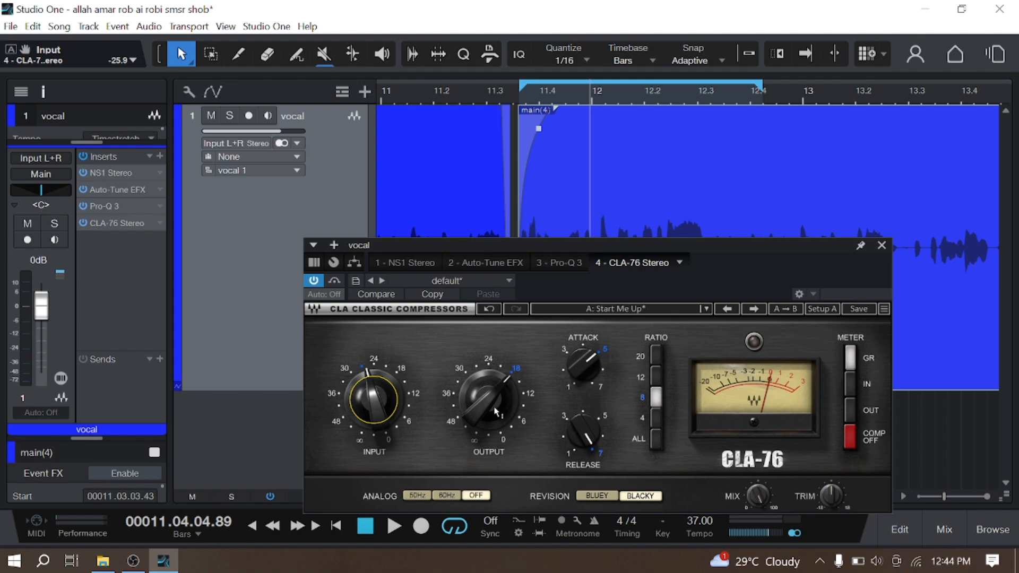
mouse_move(493, 410)
key("space")
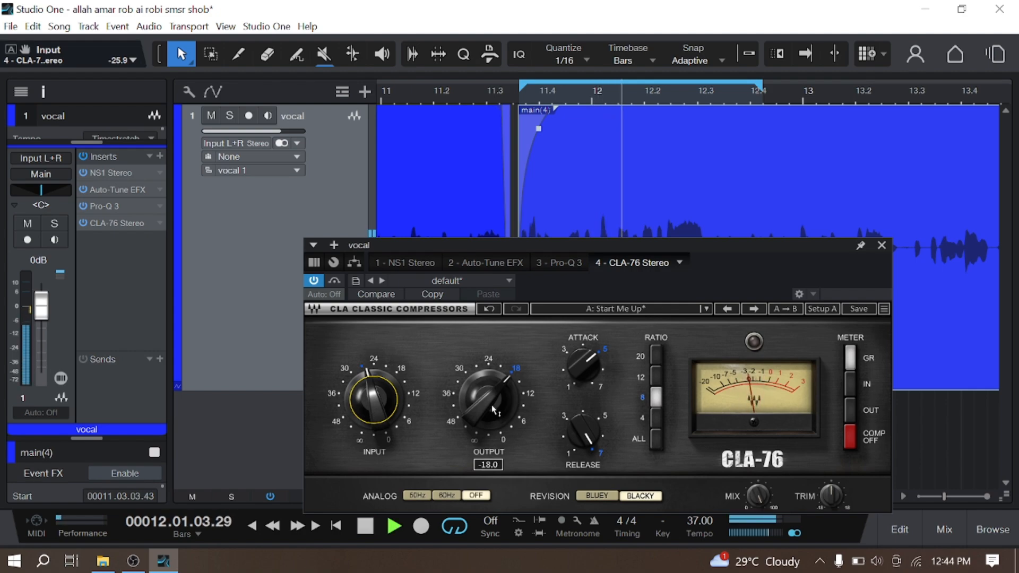
left_click(943, 525)
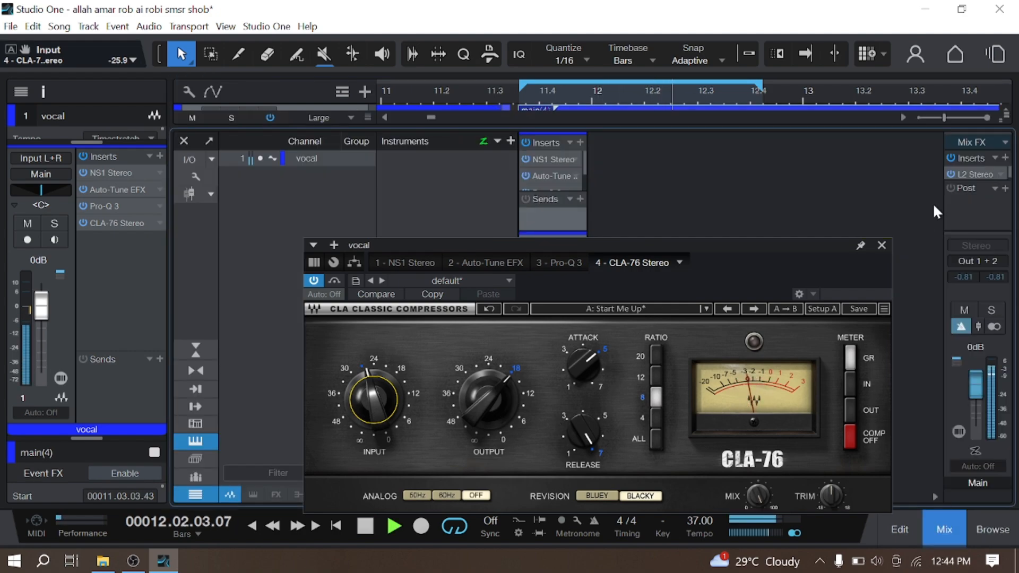
left_click(950, 174)
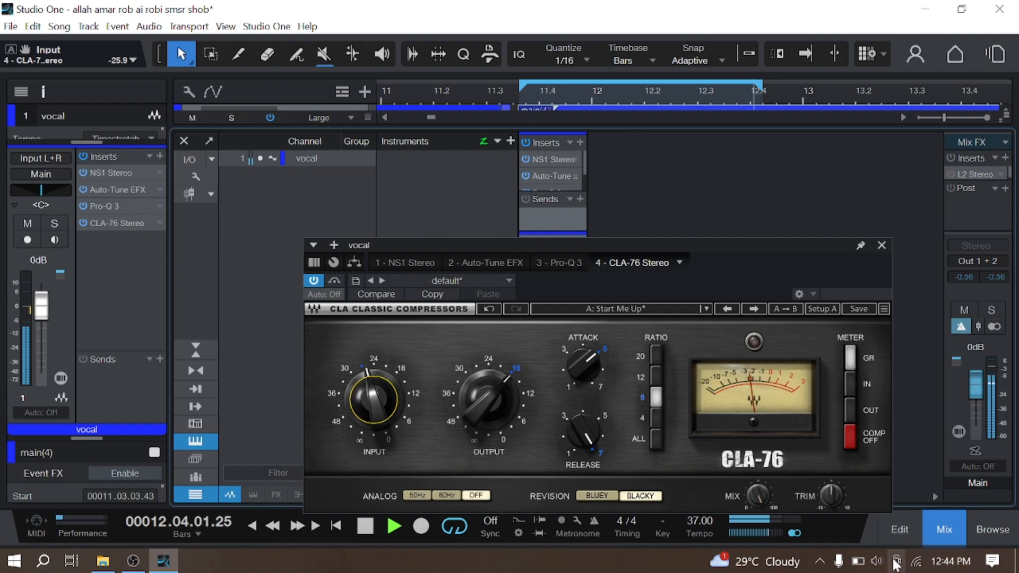
left_click(877, 561)
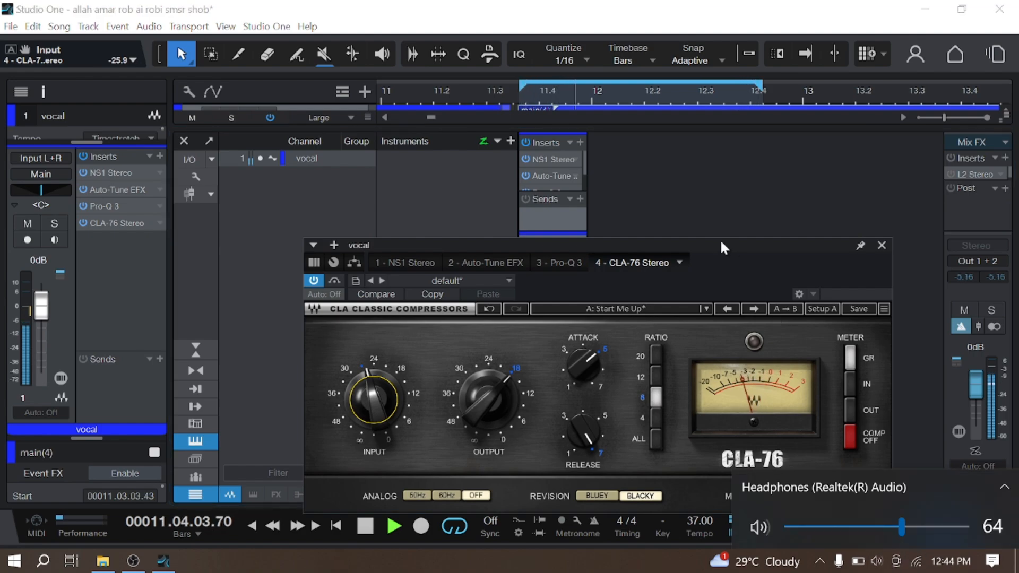
Step: Reduce the CLA-76 output to -19.6 during loop playback, then close the plug-in window and the mixer
left_click_drag(721, 242, 709, 164)
key("space")
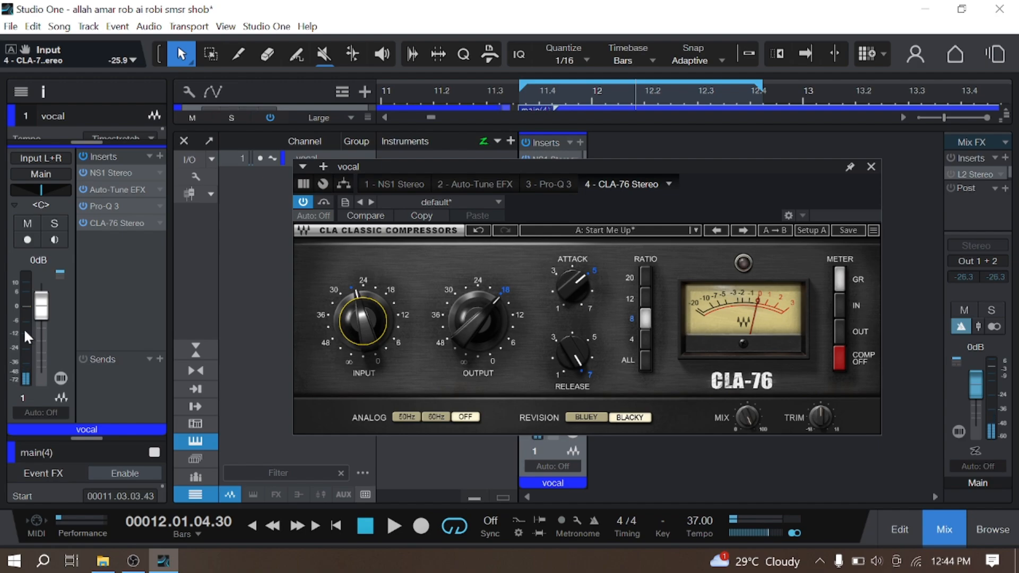
key("space")
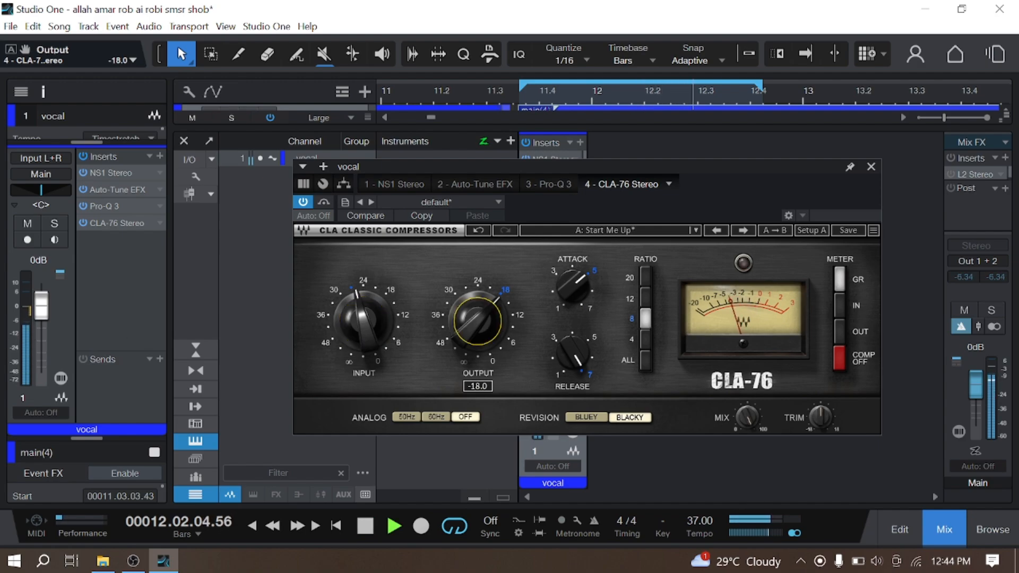
mouse_move(478, 321)
left_mouse_down()
mouse_move(478, 338)
mouse_move(477, 325)
left_mouse_up()
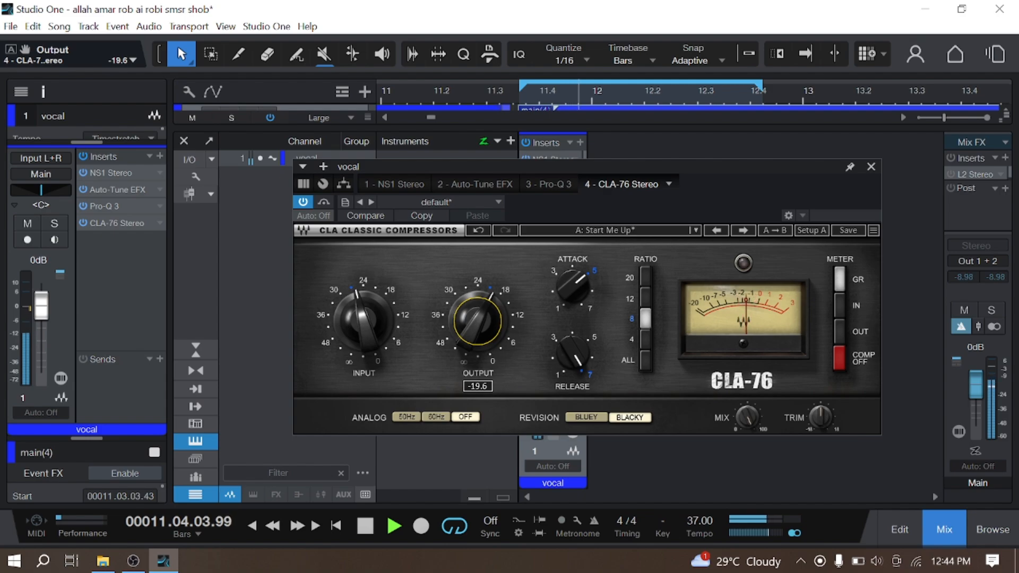
key("space")
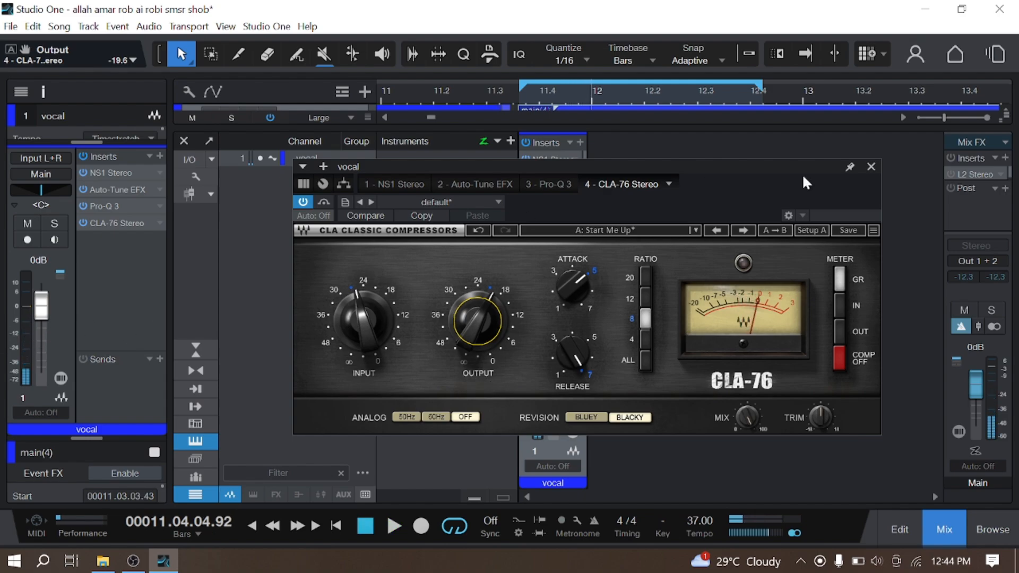
left_click(870, 167)
left_click(950, 528)
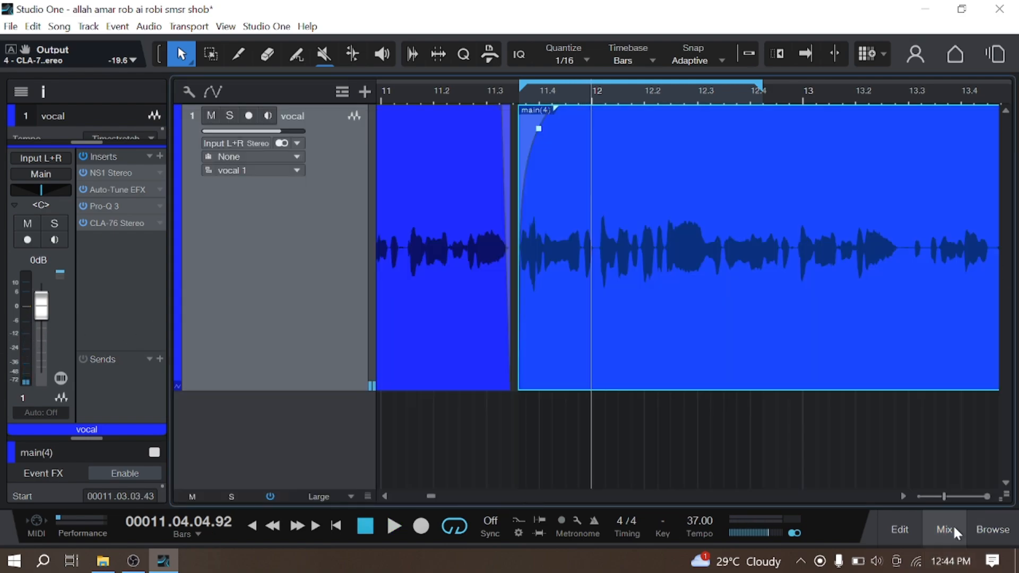
Step: Play the loop briefly, then select all vocal events and set the loop range to span them
key("space")
scroll(614, 87, "down", 4)
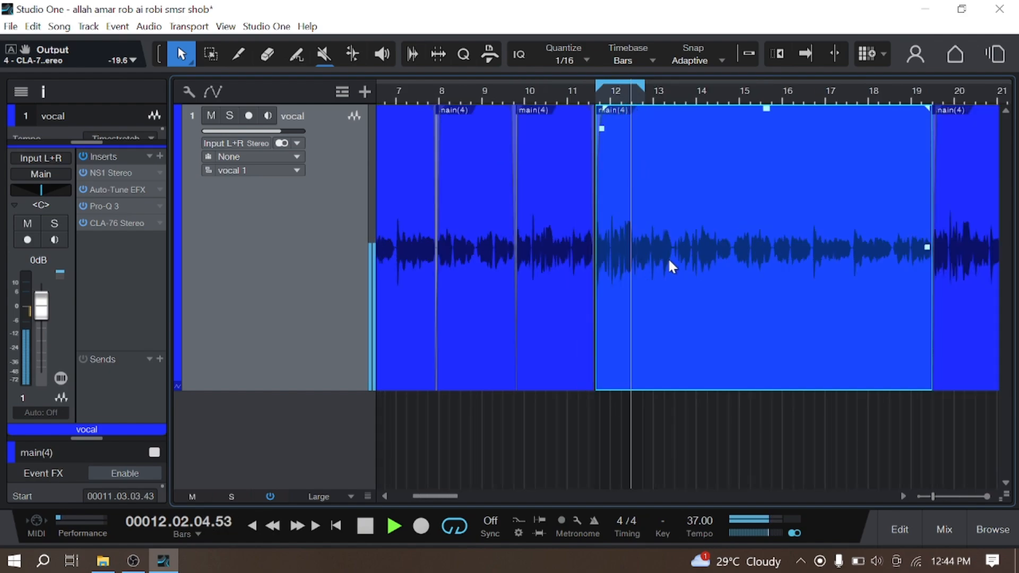
key("p")
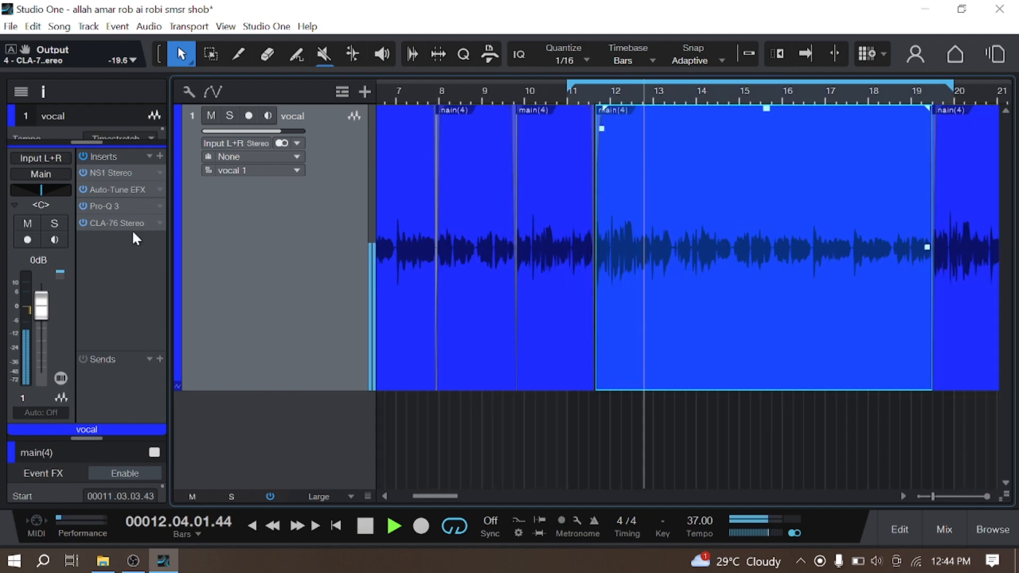
key("space")
scroll(660, 95, "down", 5)
key("ctrl+a")
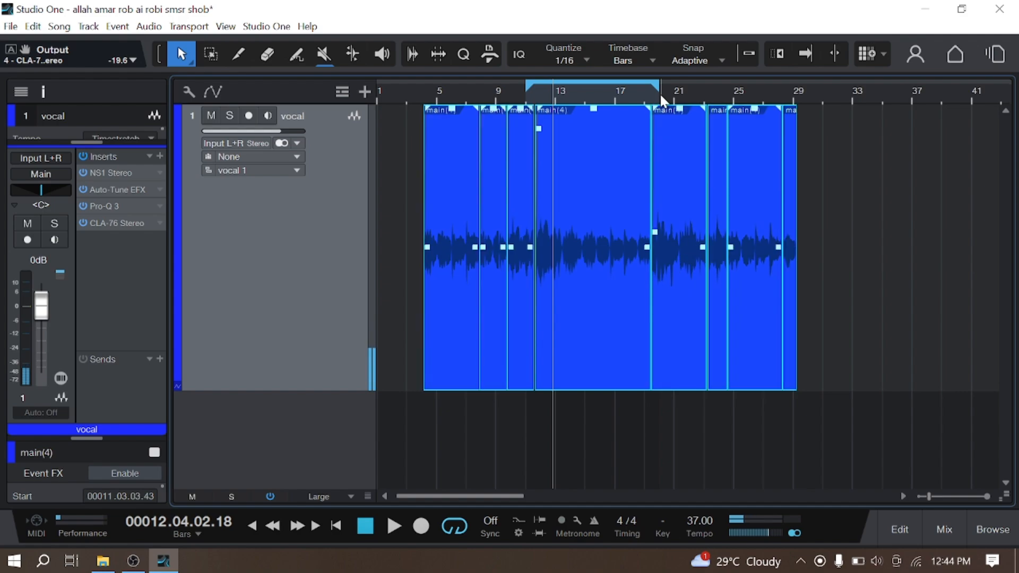
key("p")
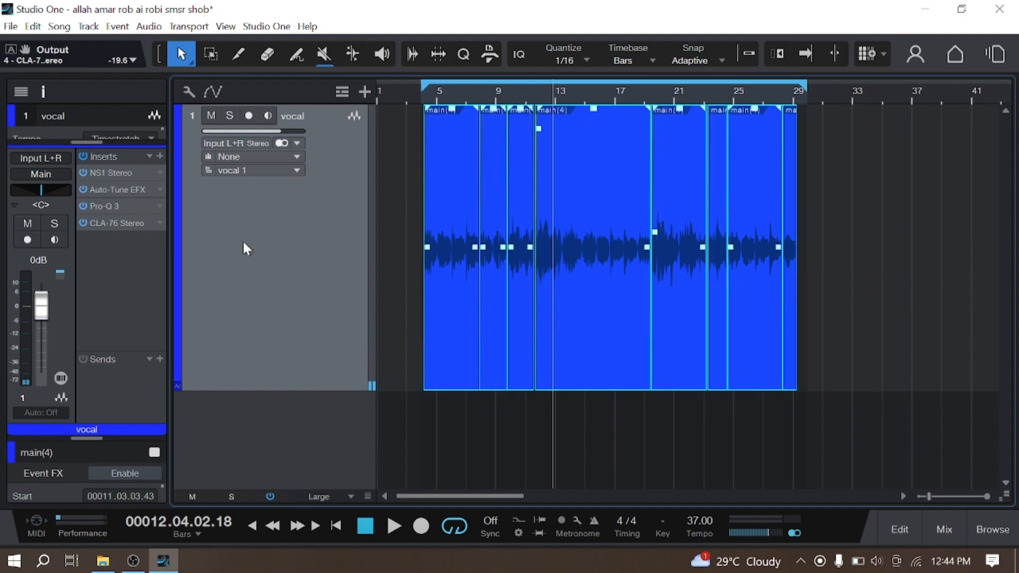
left_click(159, 156)
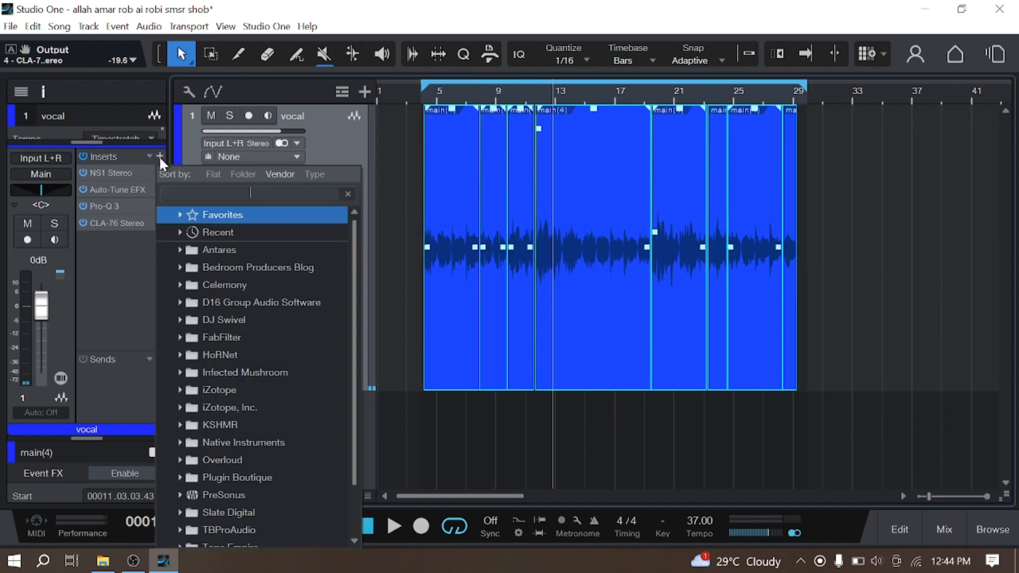
left_click(356, 147)
scroll(495, 98, "up", 6)
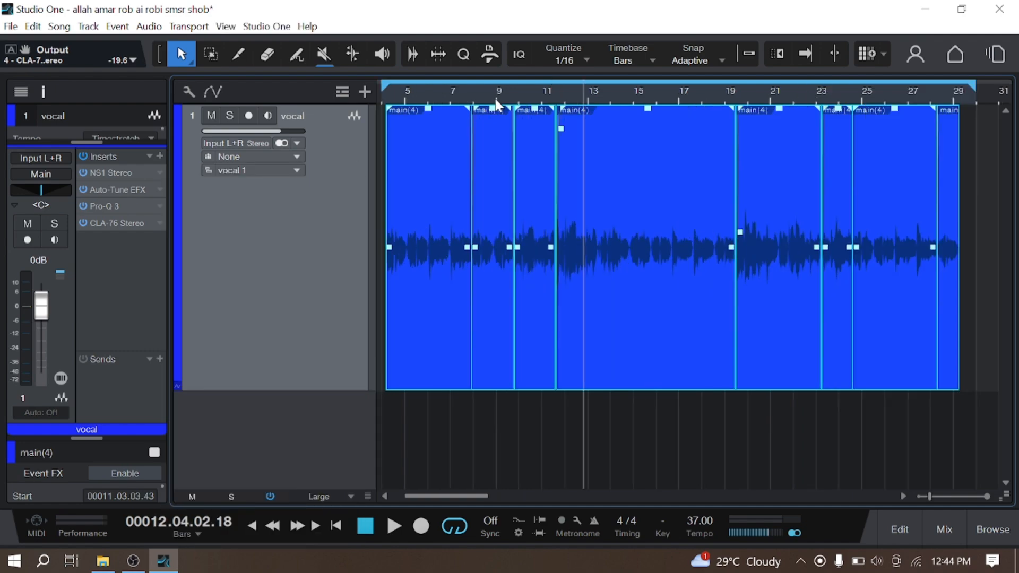
scroll(618, 93, "down", 5)
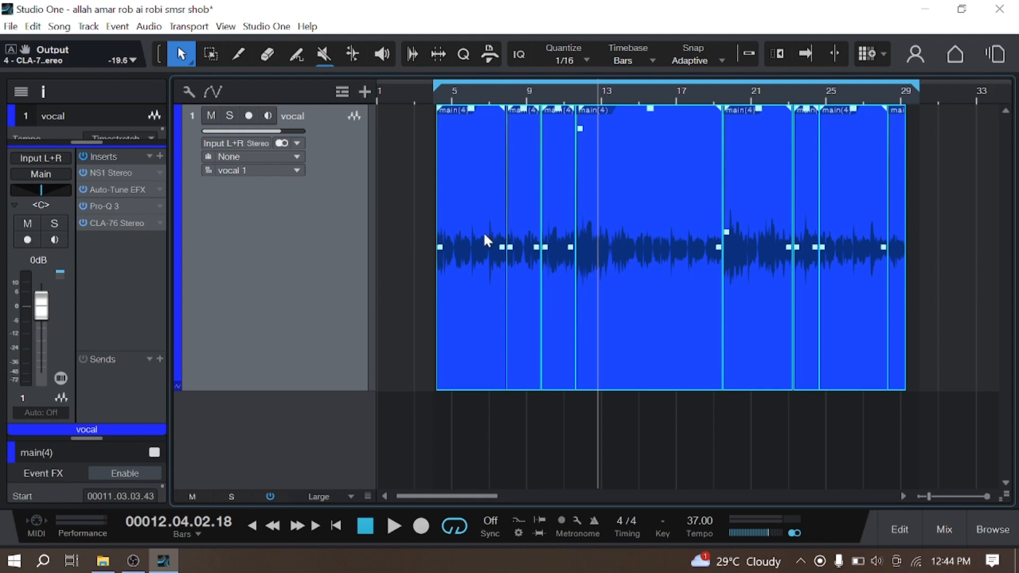
left_click_drag(750, 101, 706, 163)
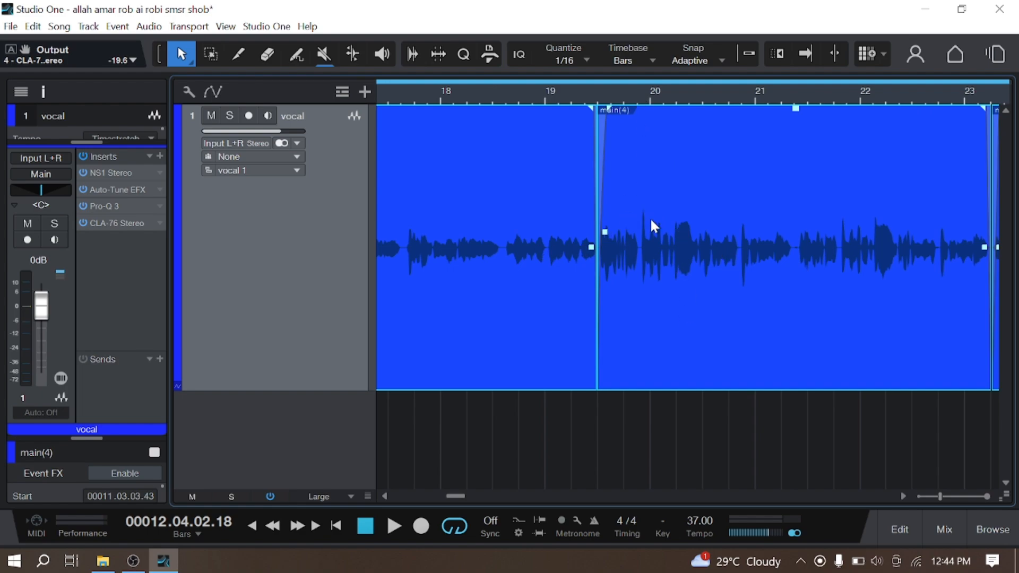
scroll(665, 151, "down", 2)
scroll(664, 114, "down", 4)
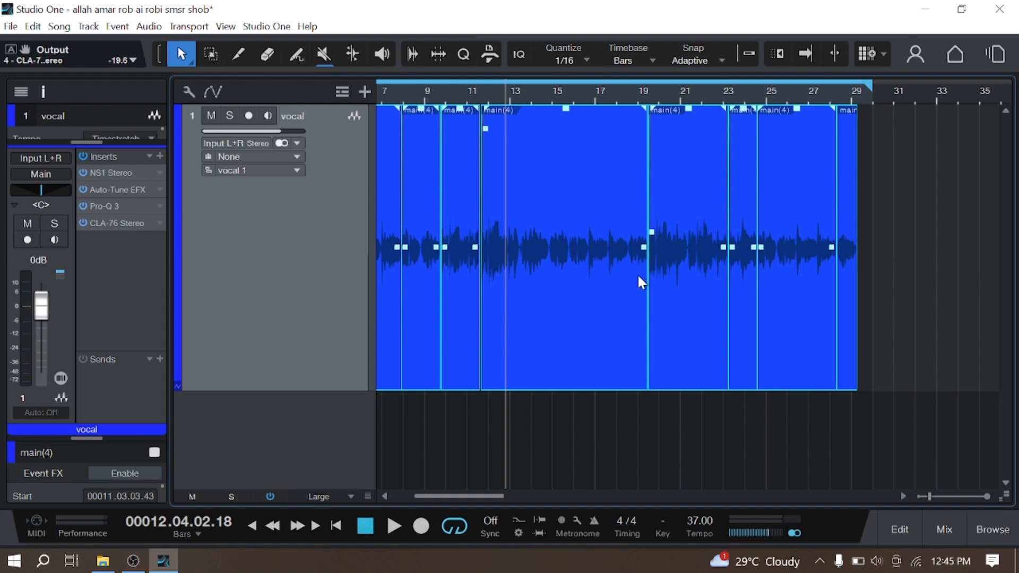
Step: Insert CLA-2A Stereo after the CLA-76 on the vocal track and set its peak reduction to 47.64
left_click(159, 156)
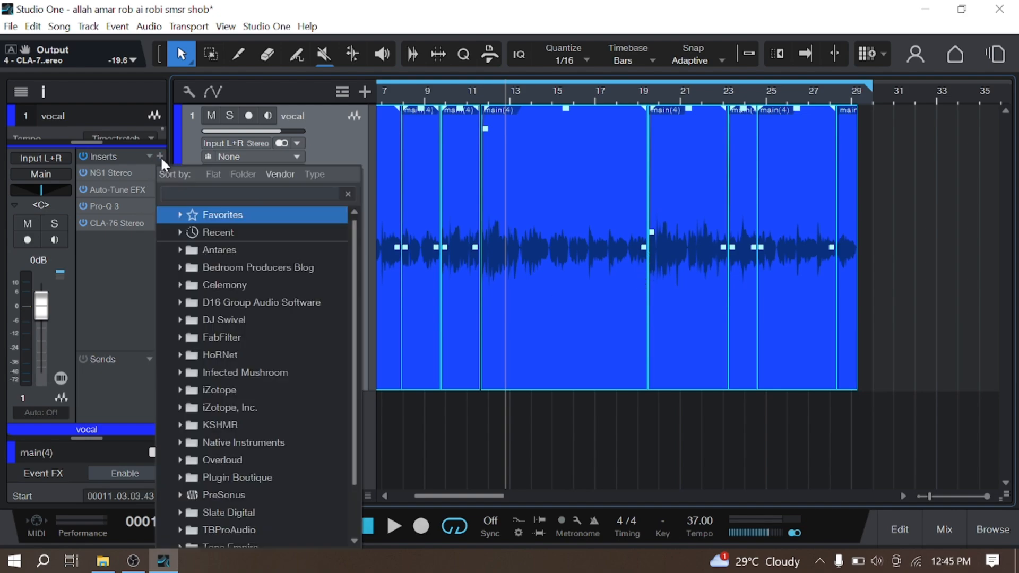
type("2a")
left_click(275, 285)
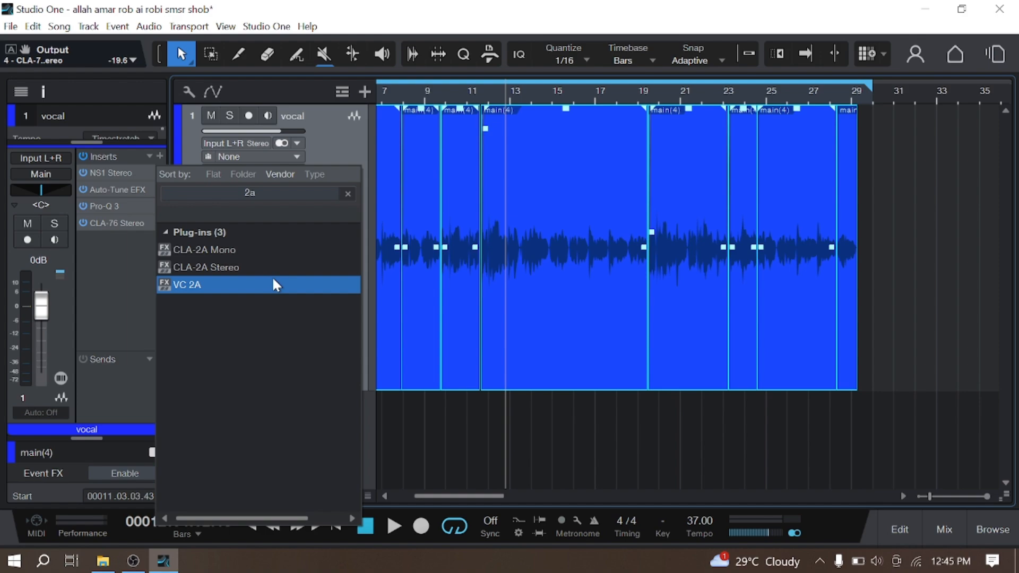
left_click(242, 274)
double_click(246, 264)
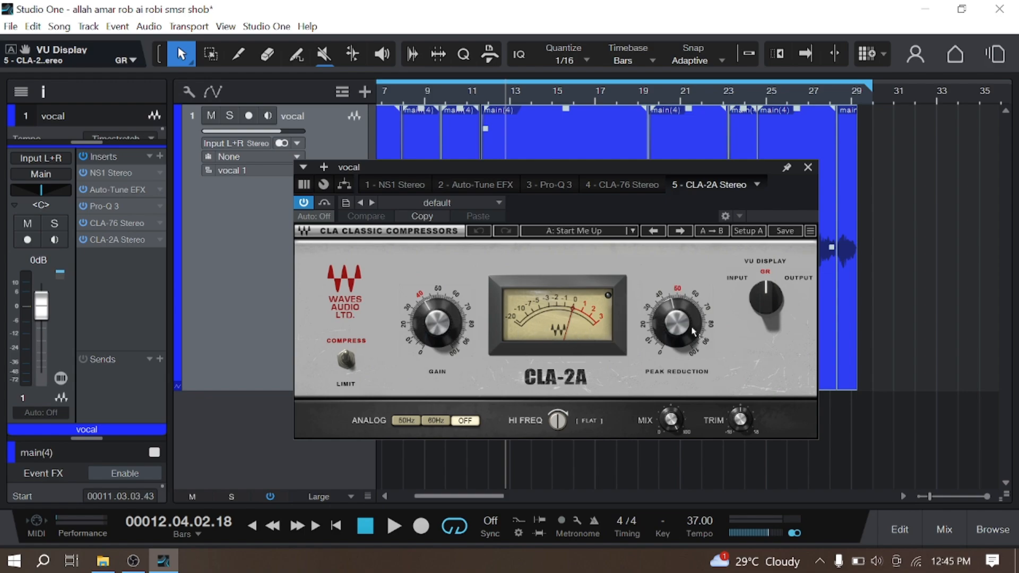
left_click_drag(677, 322, 677, 318)
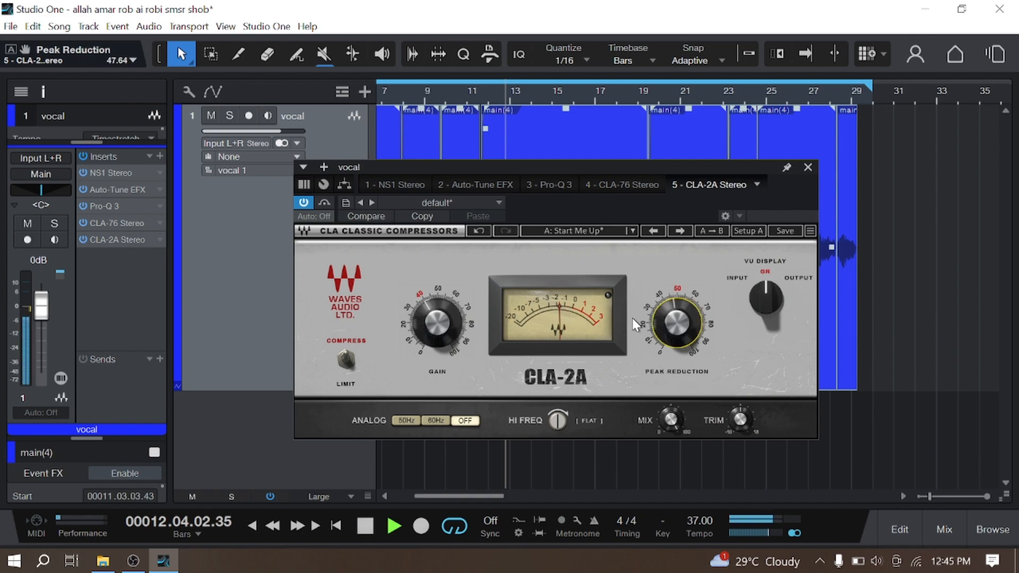
Step: Move the CLA-2A window below the waveform and set the loop range from just before bar 16 to shortly after bar 17
left_click_drag(572, 172, 589, 336)
scroll(584, 80, "up", 6)
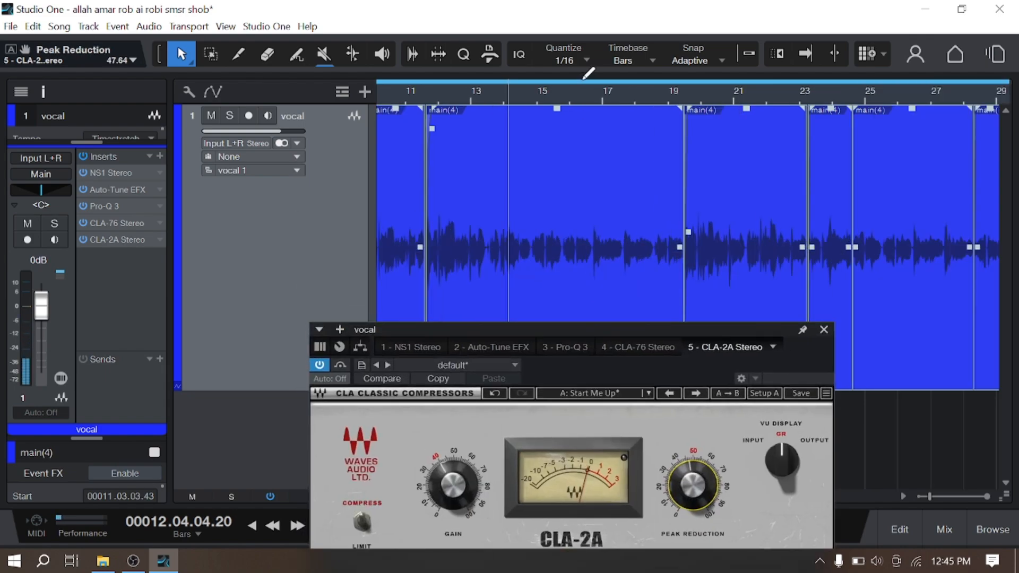
left_click_drag(509, 77, 706, 269)
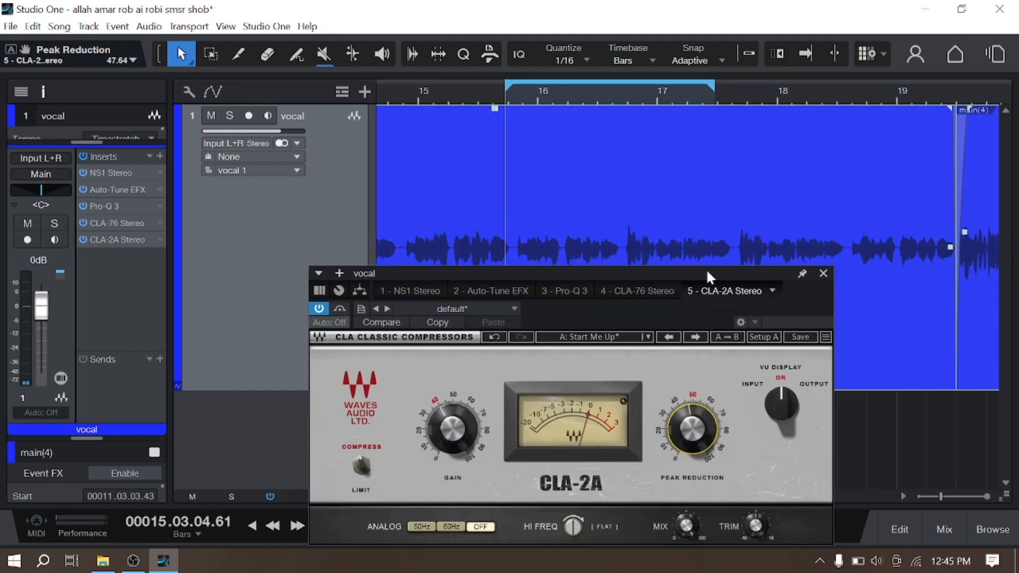
Step: Sweep the CLA-2A peak reduction up to 100 and back during loop playback, settling it at 49.68
left_click_drag(691, 427, 692, 372)
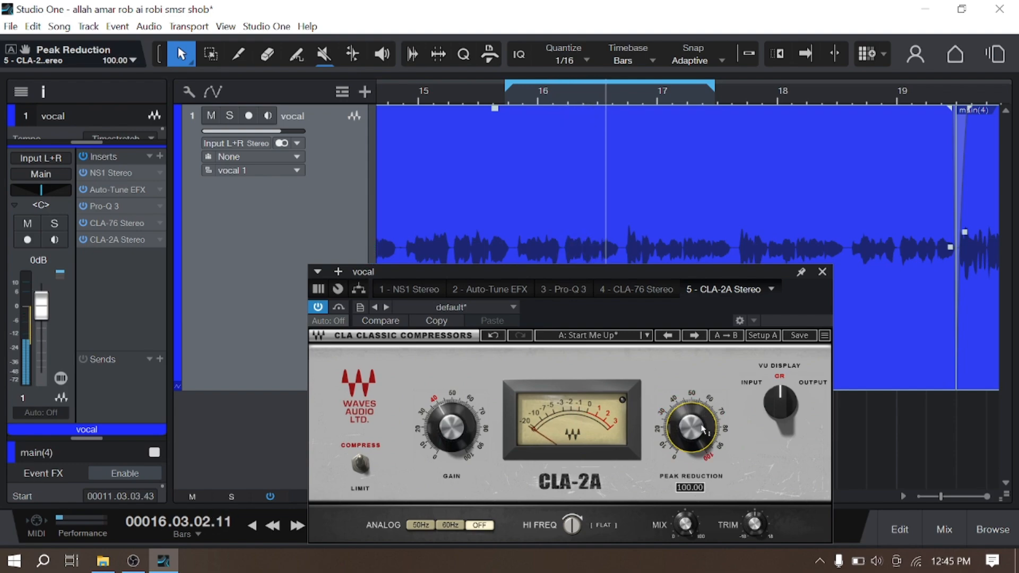
left_click_drag(704, 434, 703, 471)
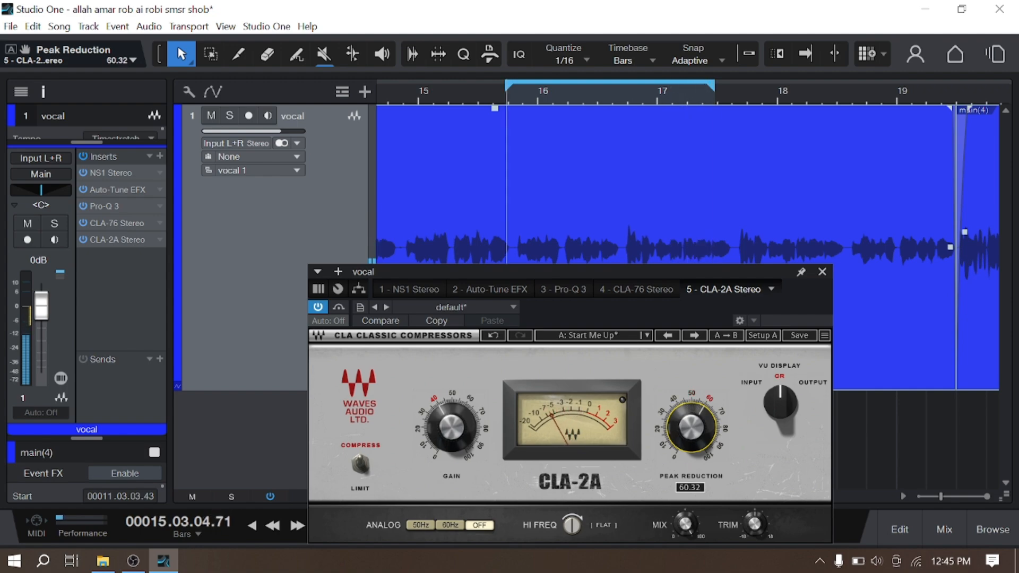
left_click_drag(702, 431, 694, 427)
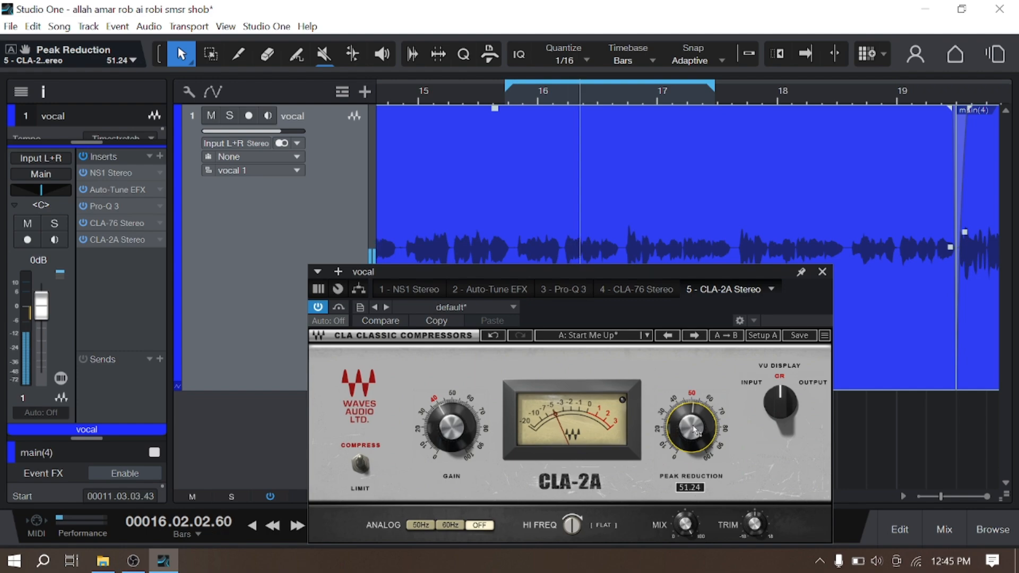
scroll(693, 428, "up", 8)
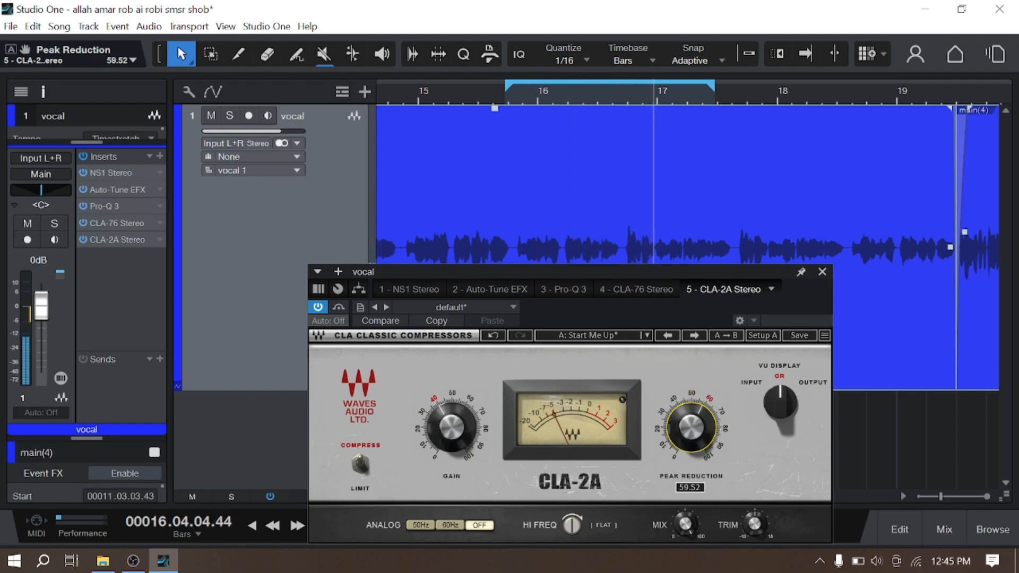
scroll(693, 429, "down", 8)
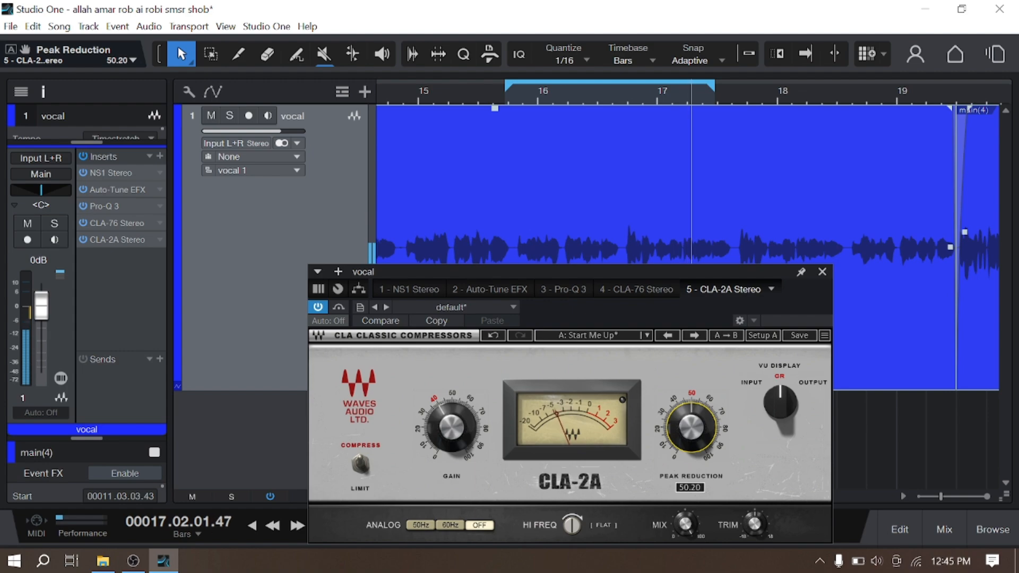
scroll(695, 430, "down", 2)
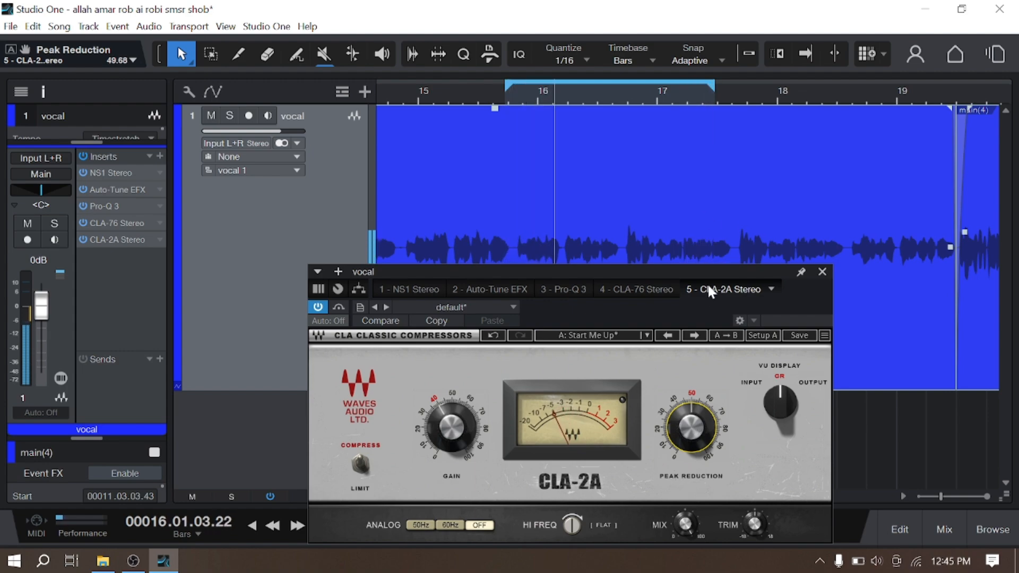
Step: Extend the loop range to about midway between bars 18 and 19 and set the CLA-2A gain to 35.08
left_click_drag(714, 86, 843, 170)
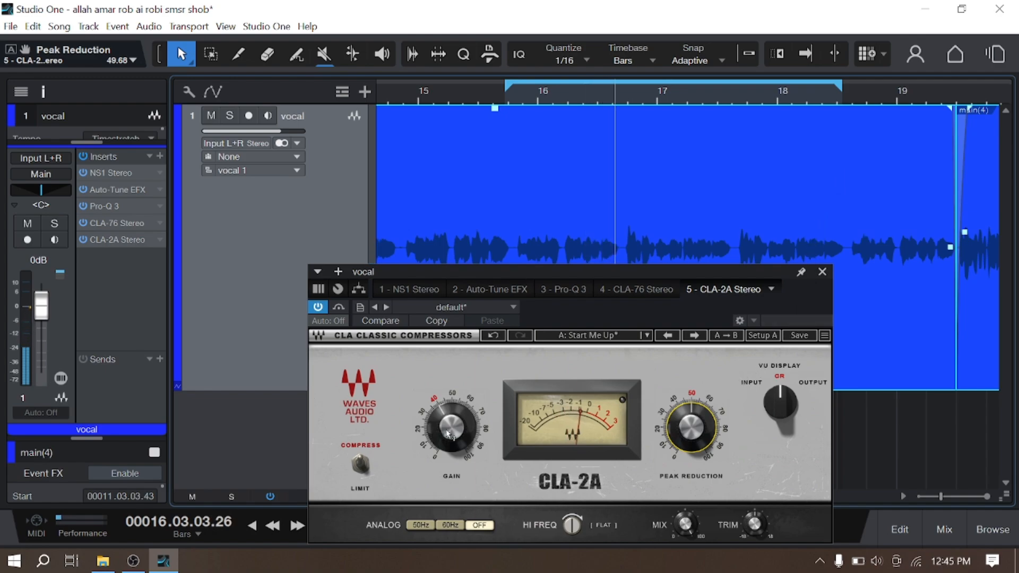
mouse_move(451, 428)
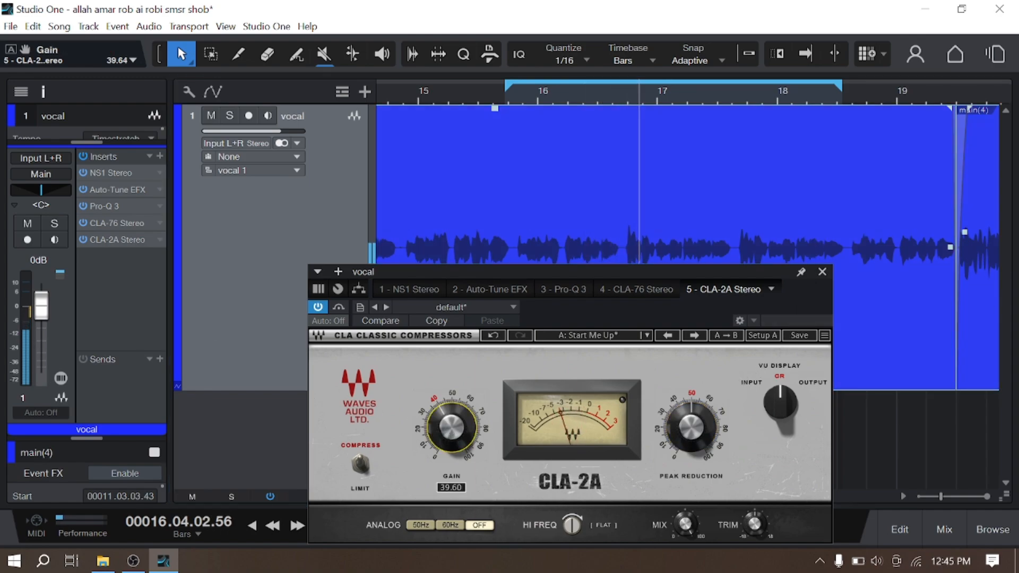
left_click_drag(451, 427, 451, 390)
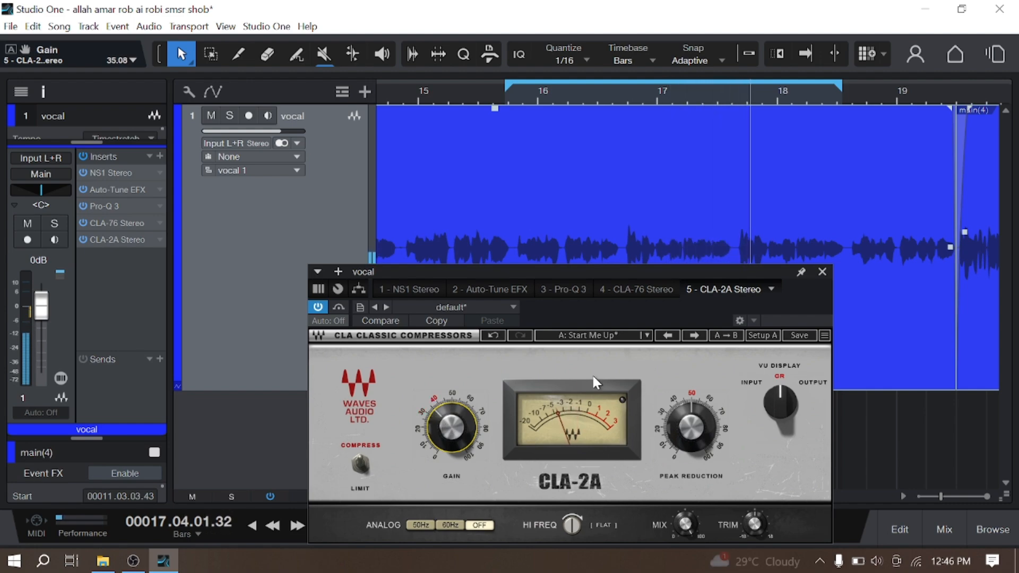
Step: Close the CLA-2A window and remove CLA-2A Stereo from the vocal track's inserts
left_click(822, 271)
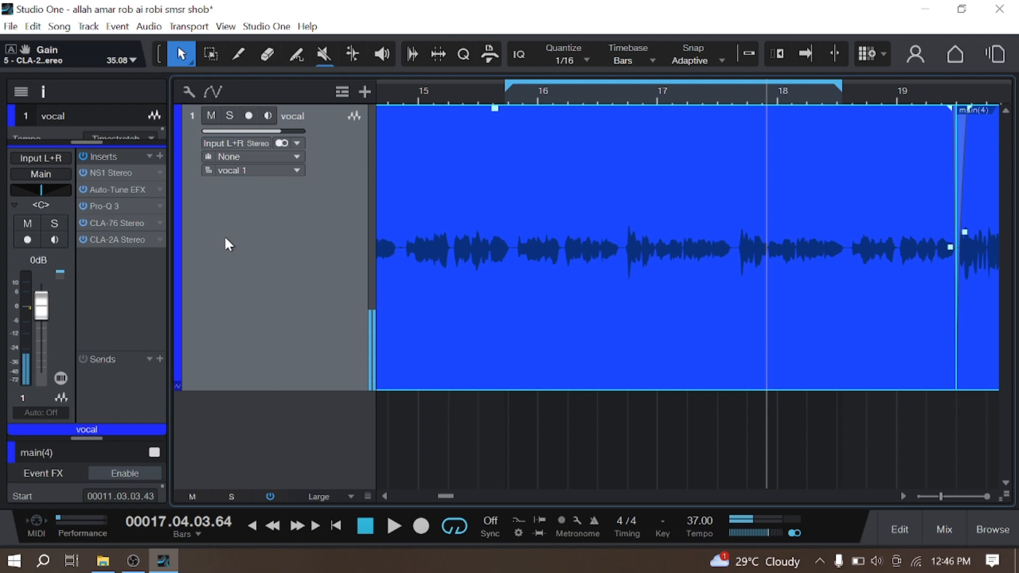
right_click(138, 239)
left_click(180, 412)
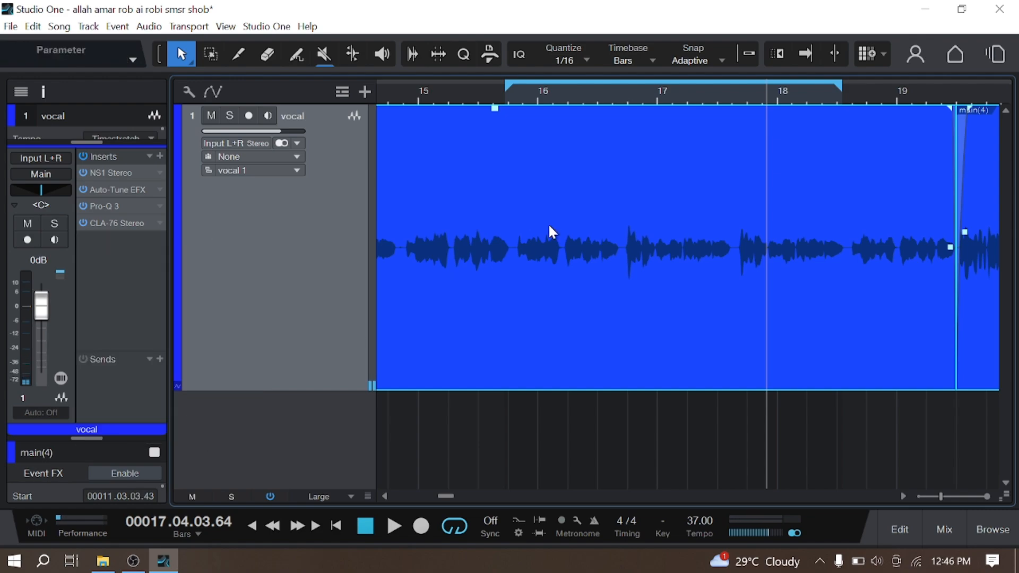
Step: Save the song and place the playback position at about bar 3, beat 4, just before the first vocal event
scroll(606, 93, "down", 6)
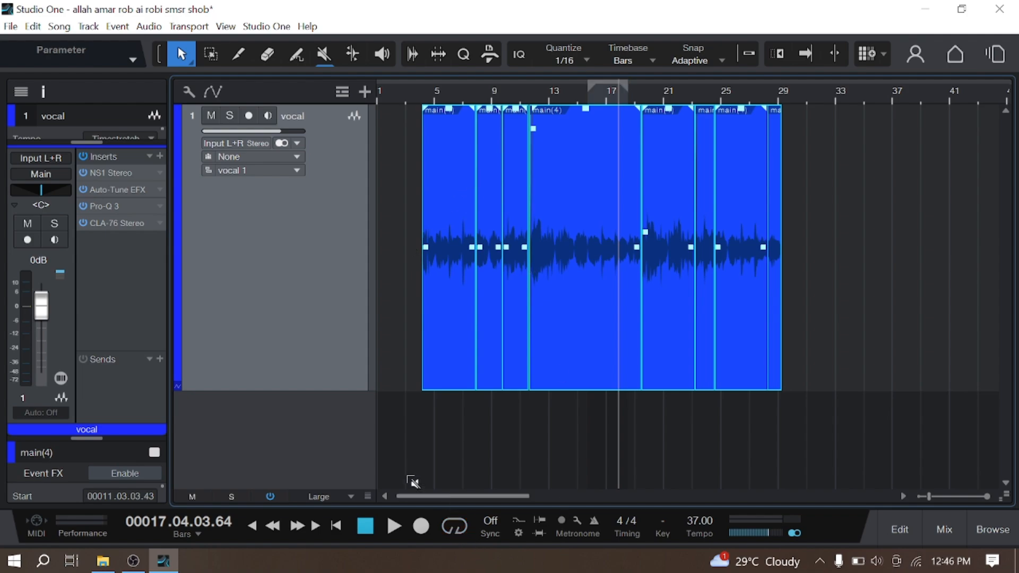
key("ctrl+s")
left_click(416, 89)
key("e")
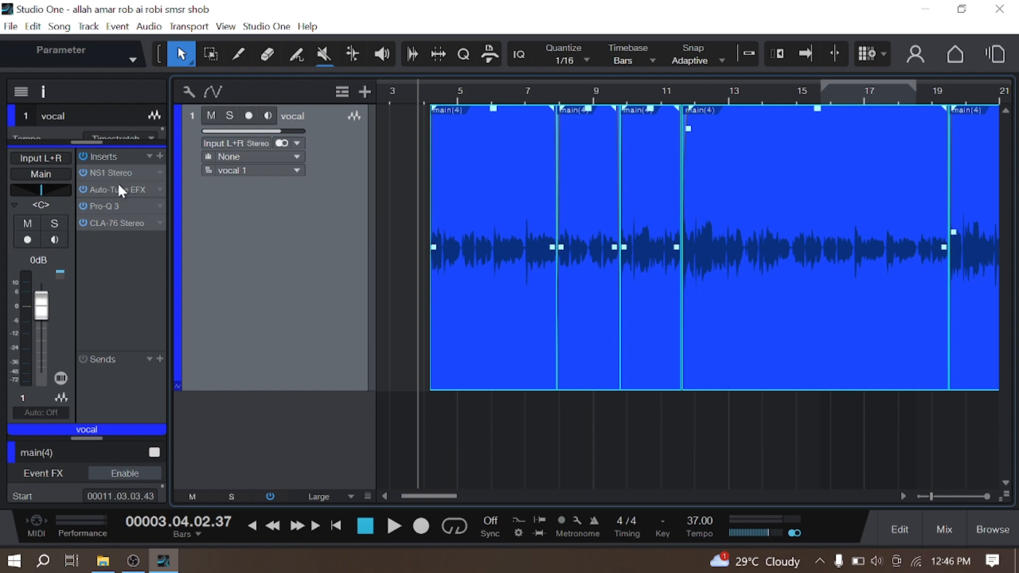
Step: Insert FabFilter Pro-DS after the CLA-76 on the vocal track and move its window so all its controls are in view
left_click(159, 156)
left_click(263, 337)
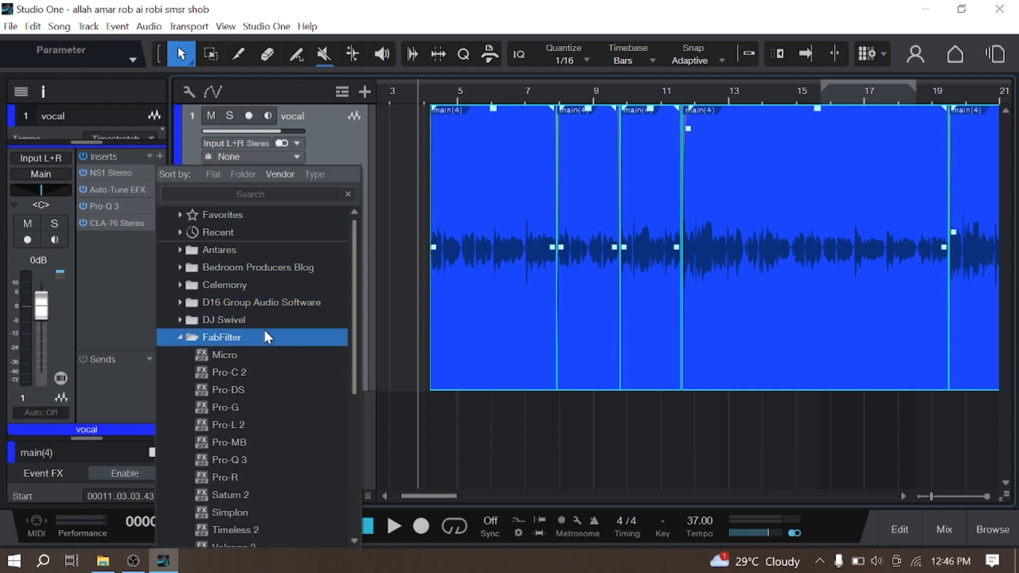
scroll(253, 508, "down", 1)
scroll(253, 504, "down", 1)
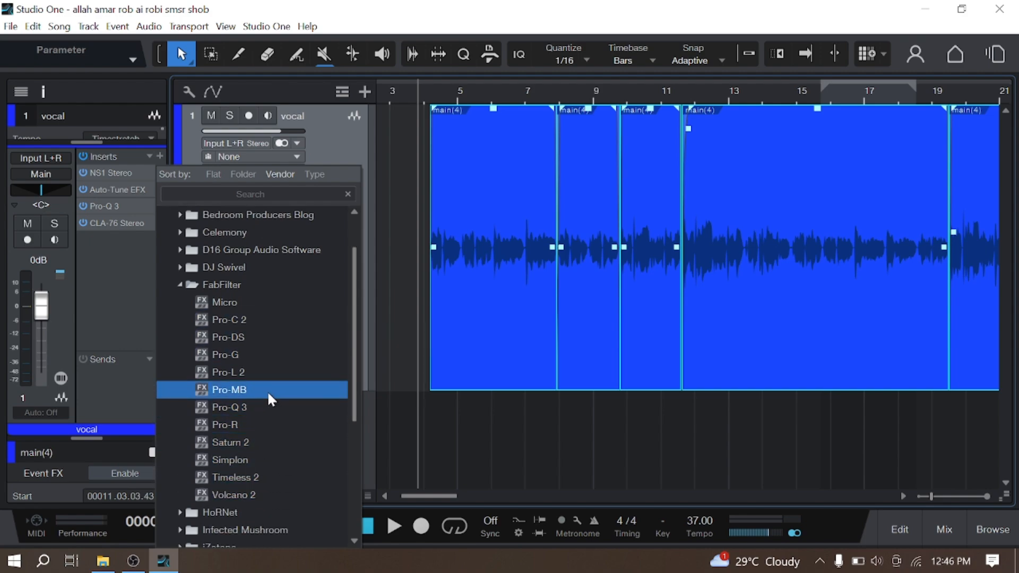
left_click(259, 339)
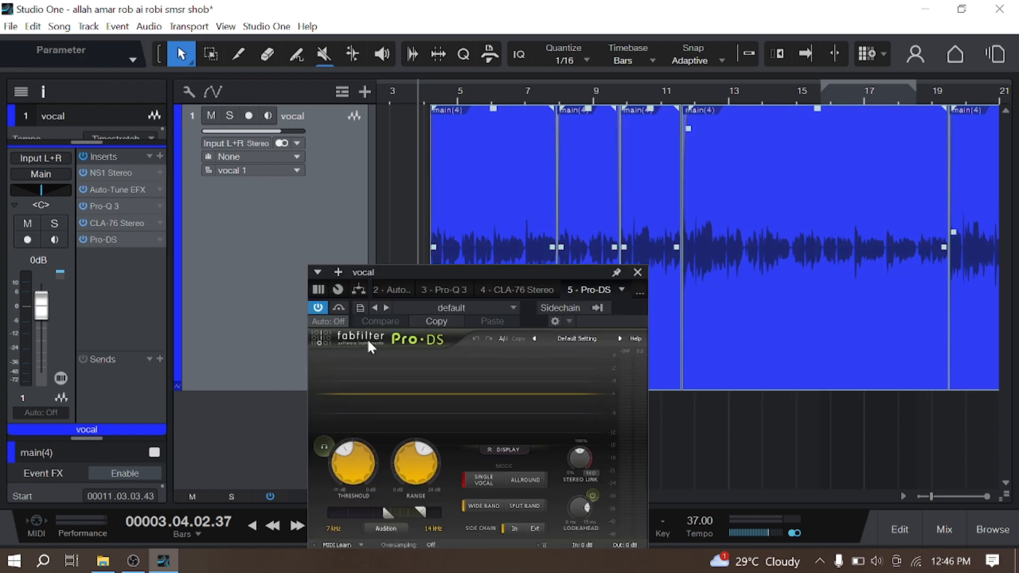
left_click_drag(509, 272, 461, 121)
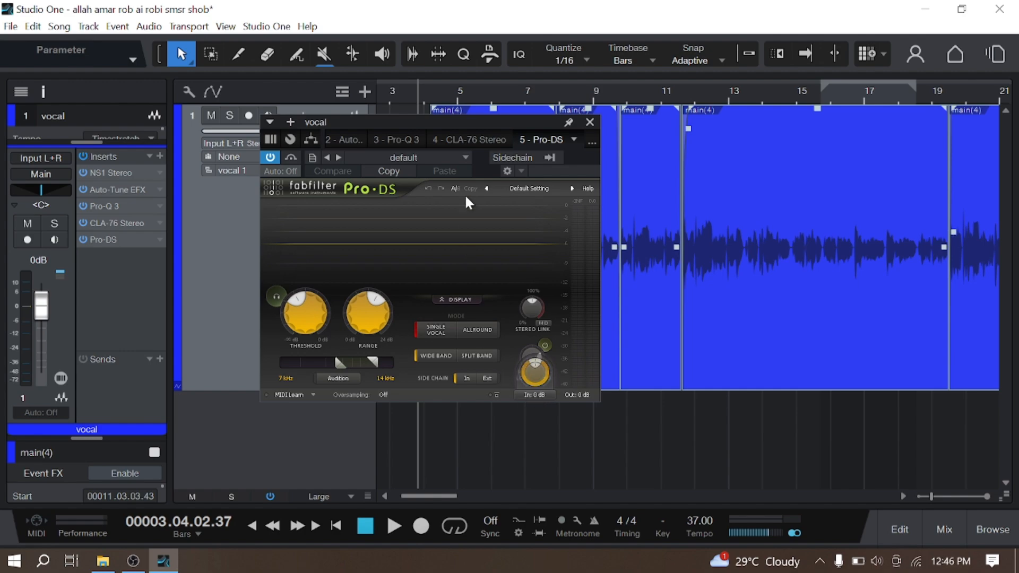
Step: While playing the vocal from its first event, set the Pro-DS threshold to about -40.4 dB and the range to about 9.5 dB
left_click_drag(498, 124, 554, 188)
key("space")
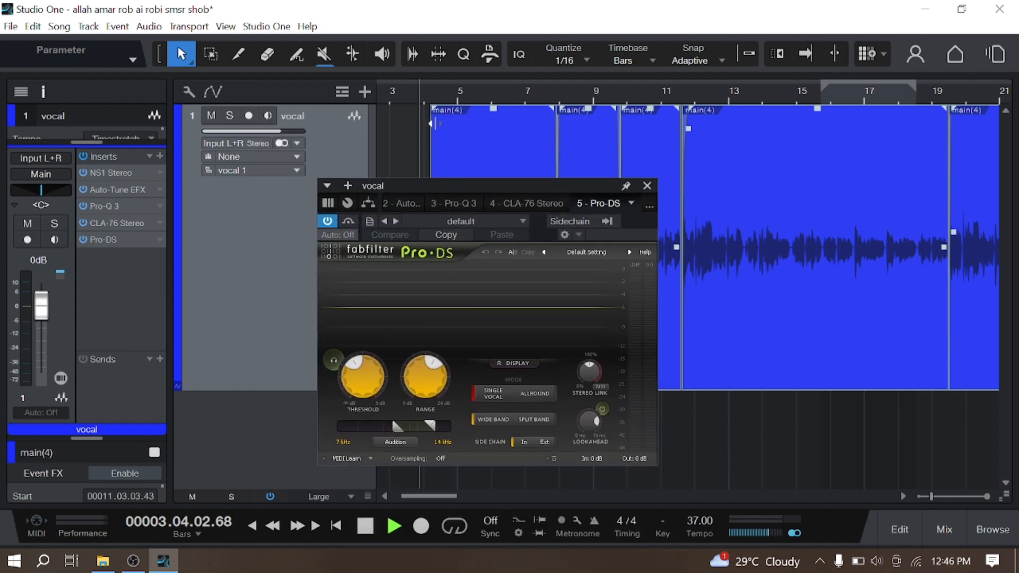
scroll(436, 96, "up", 4)
left_click(410, 99)
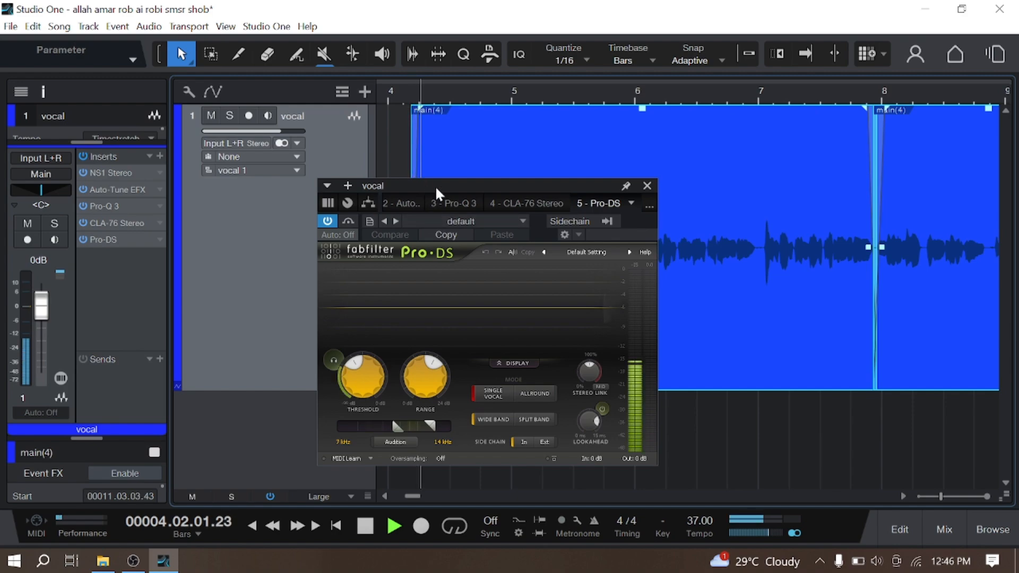
key("space")
left_click_drag(441, 189, 667, 191)
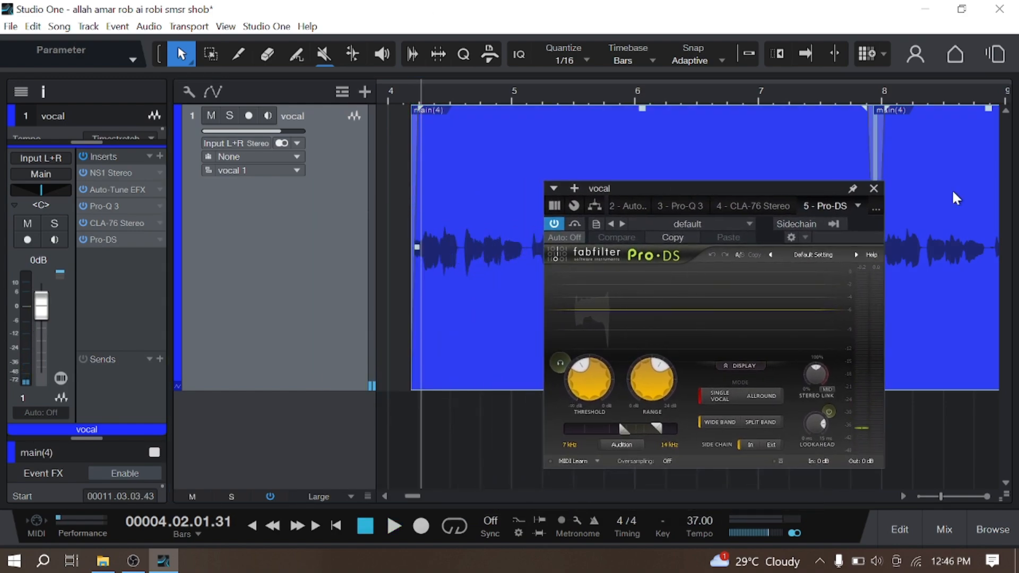
key("space")
left_click_drag(587, 383, 599, 394)
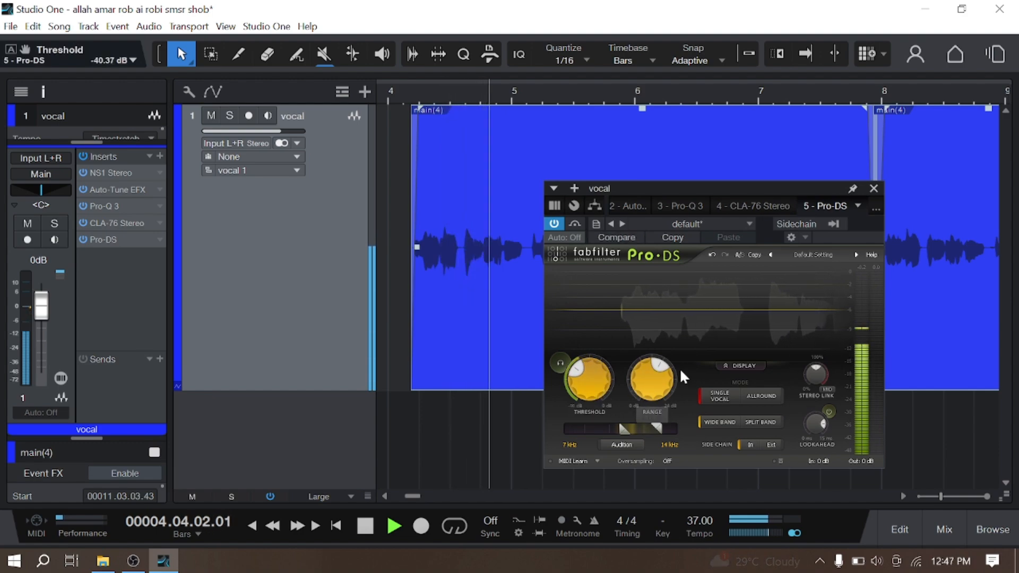
left_click_drag(663, 371, 675, 380)
key("space")
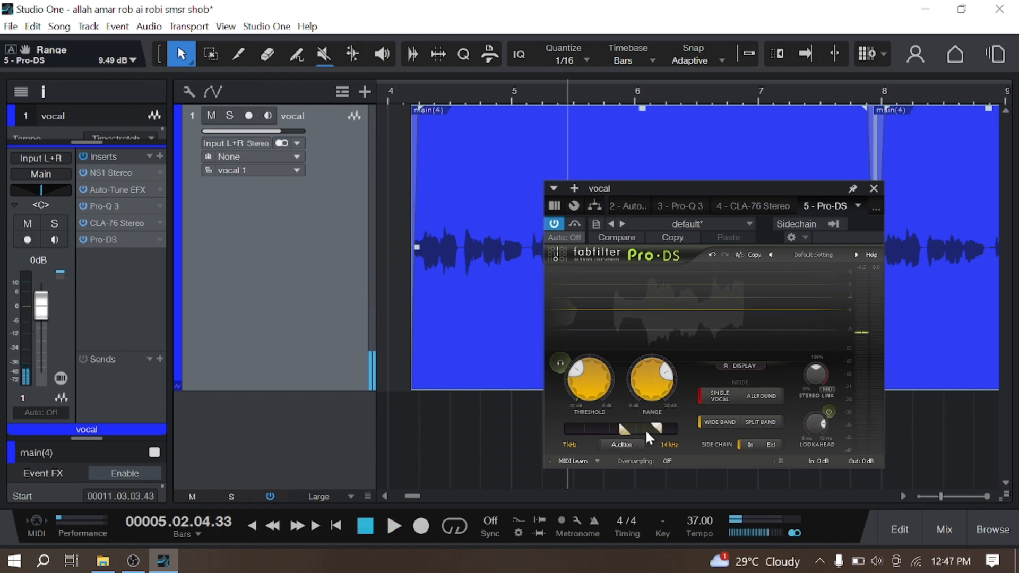
Step: Set the Pro-DS detection band to start at 2 kHz with the upper limit Off, and play the first vocal event to check it
left_click_drag(624, 428, 563, 428)
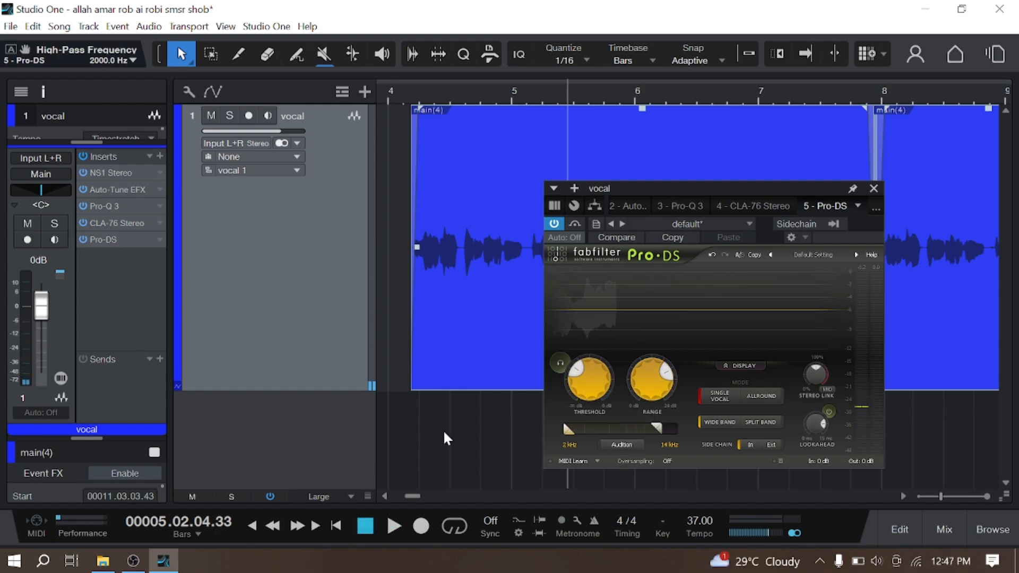
left_click_drag(656, 428, 673, 428)
left_click_drag(568, 427, 589, 428)
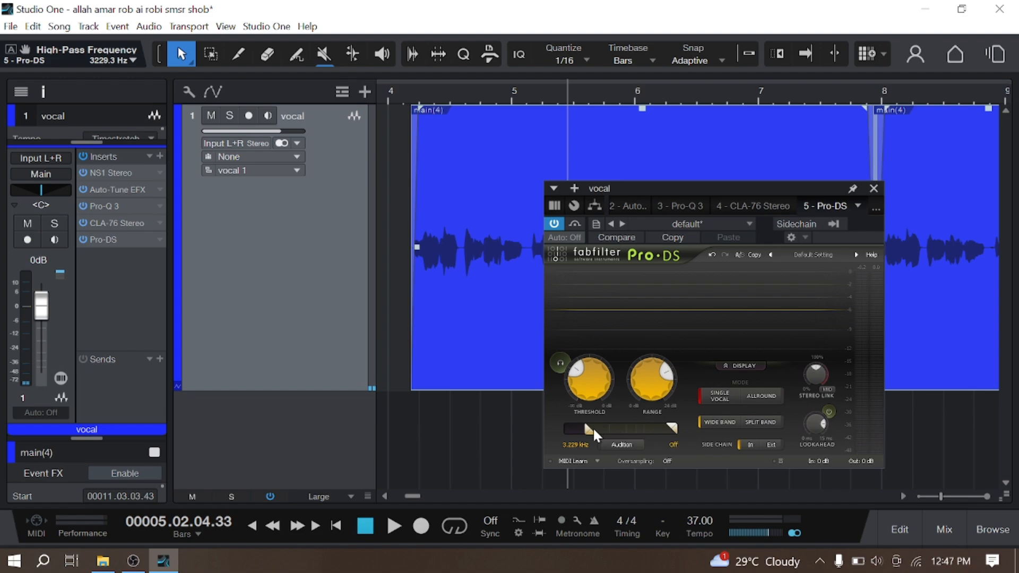
left_click(422, 107)
key("space")
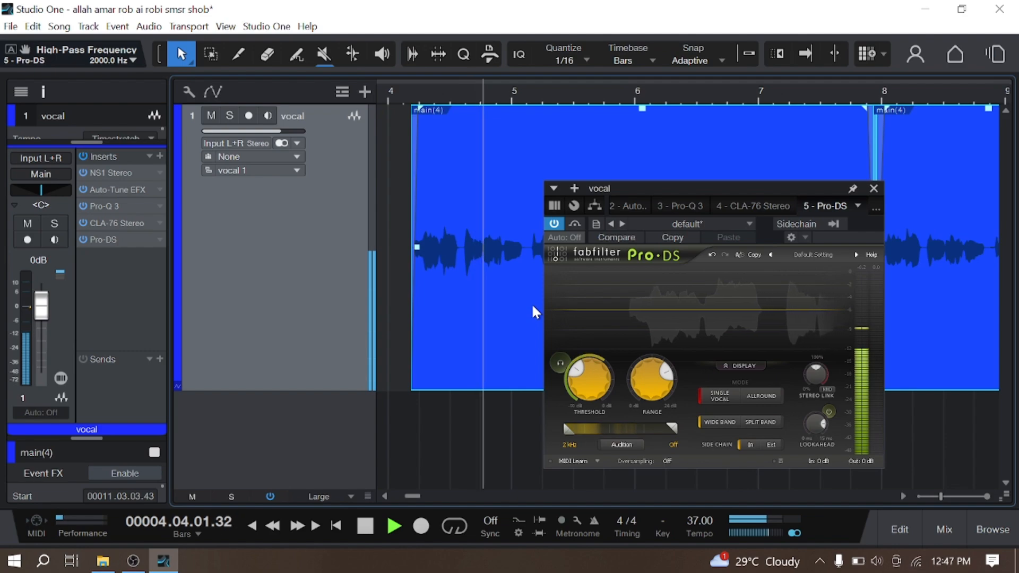
key("space")
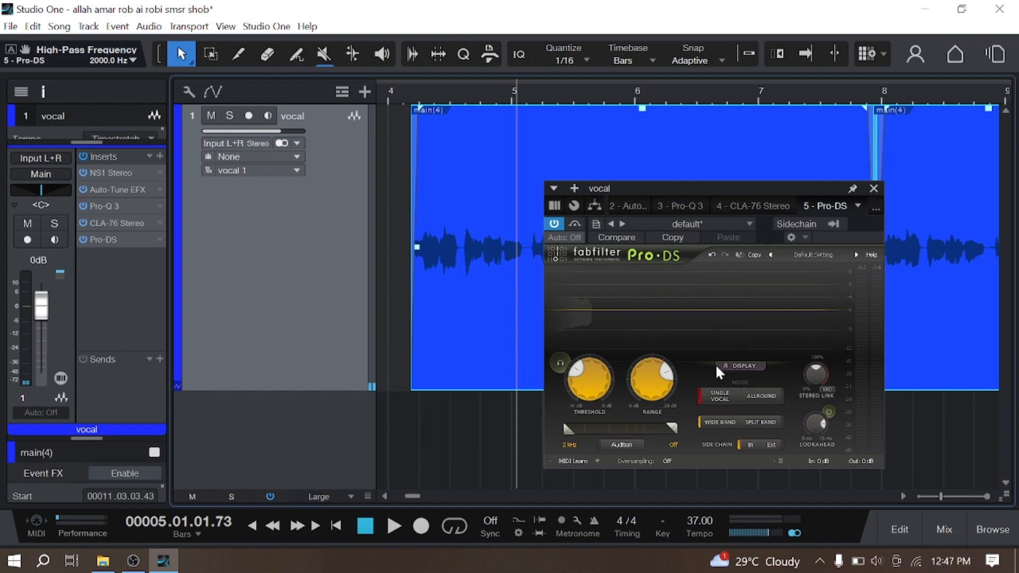
Step: Audition the Pro-DS triggering signal during vocal playback, ending with auditioning off and playback stopped
left_click(741, 366)
left_click(742, 269)
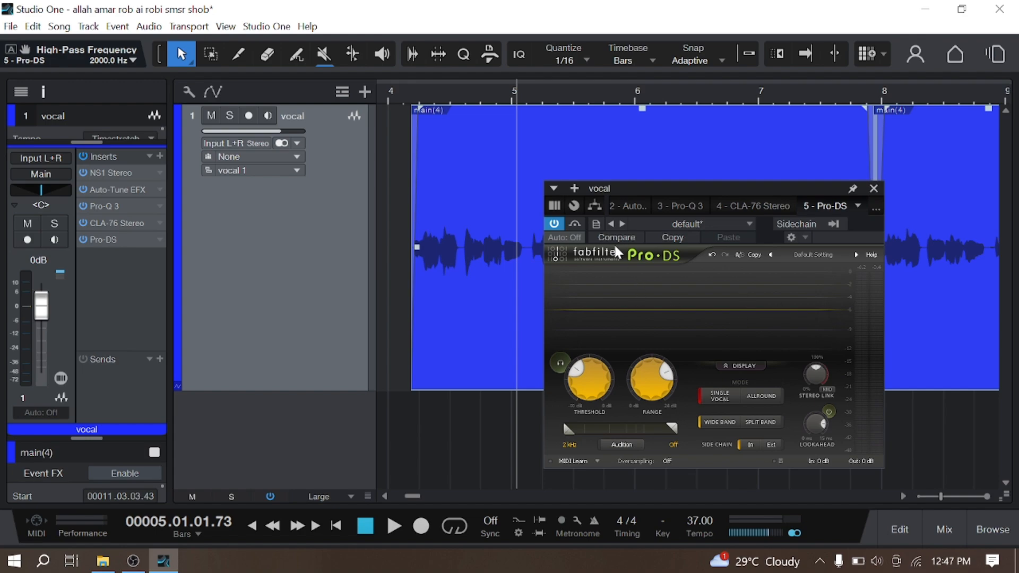
left_click(564, 365)
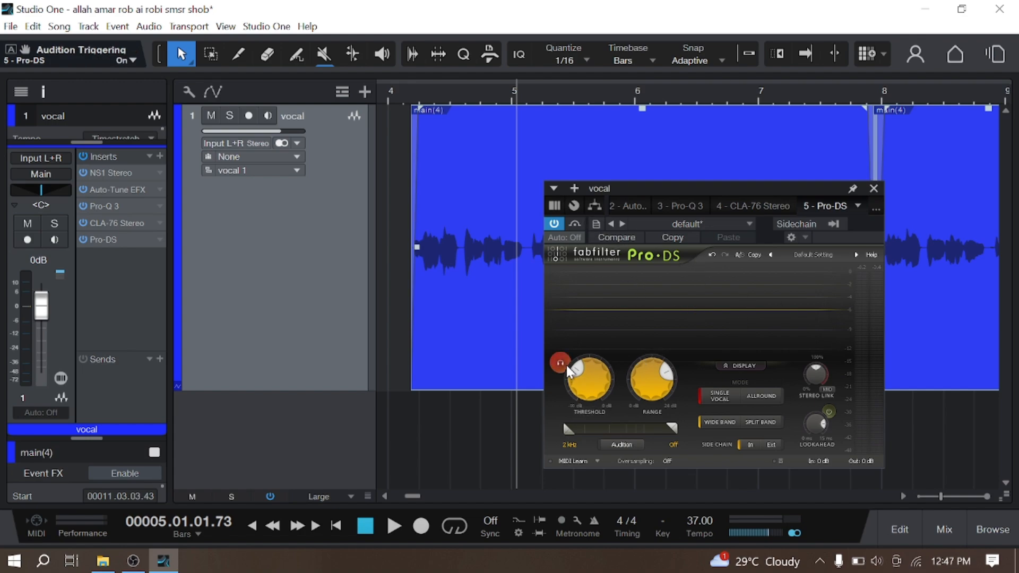
key("space")
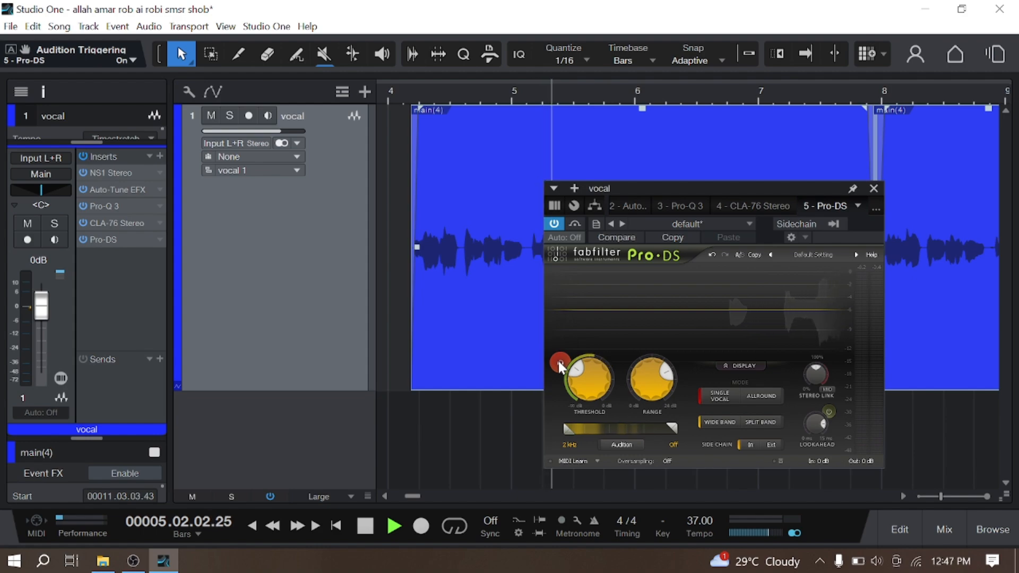
left_click_drag(694, 188, 601, 269)
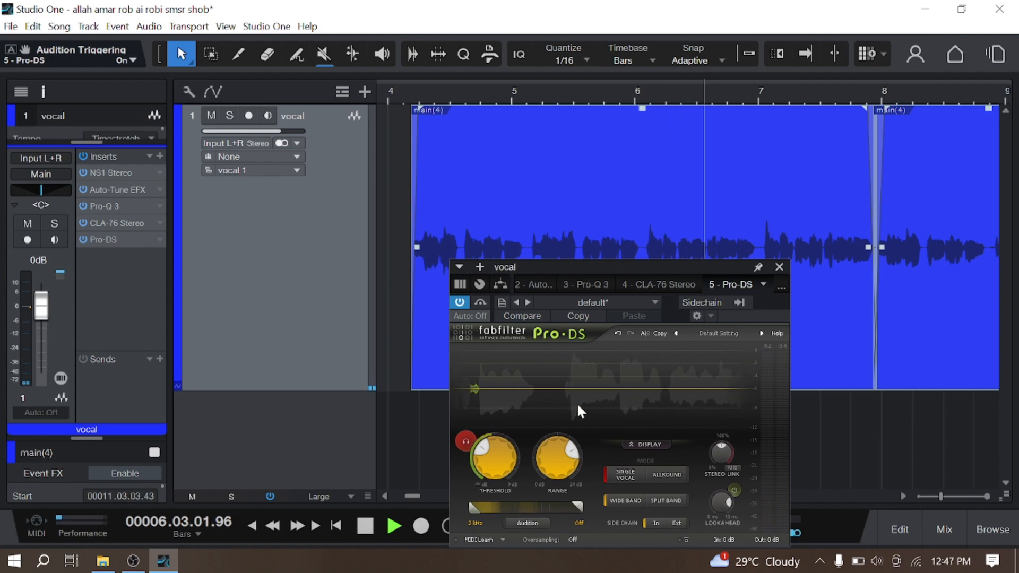
left_click(466, 441)
key("space")
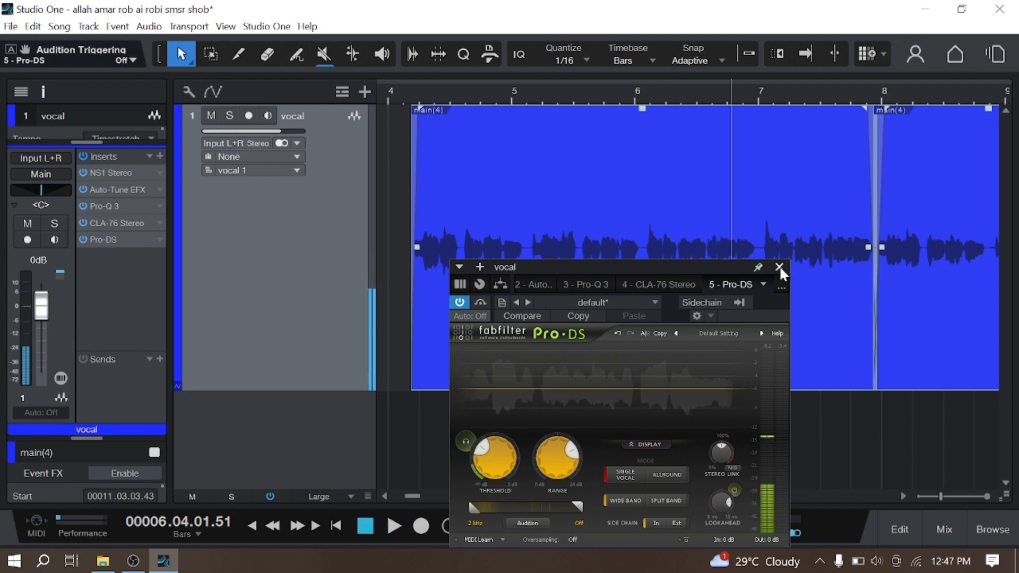
Step: Close the Pro-DS window and save the song with the playhead at the start of the first vocal event
left_click(779, 267)
left_click(928, 251)
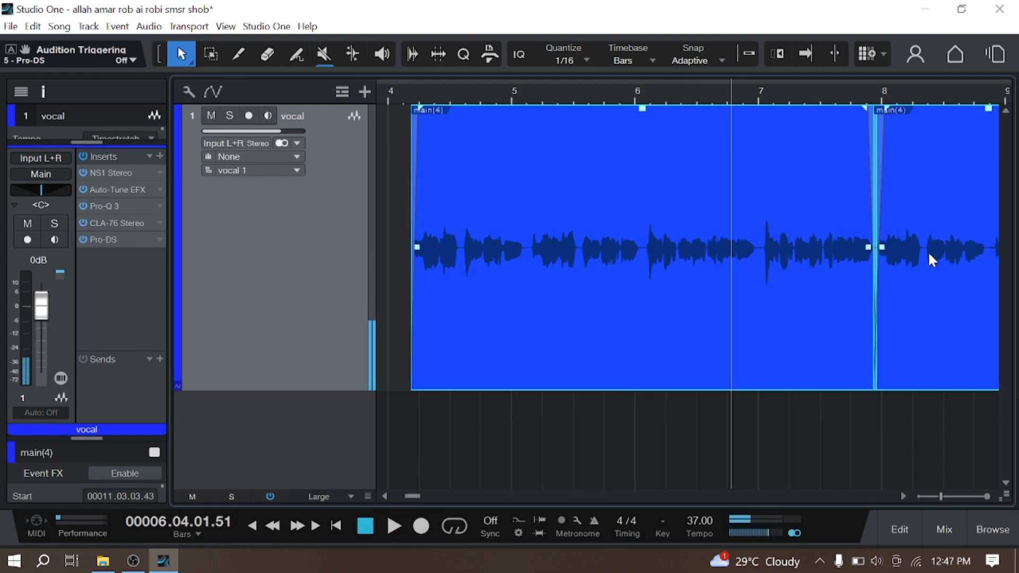
left_click(412, 96)
key("e")
key("e")
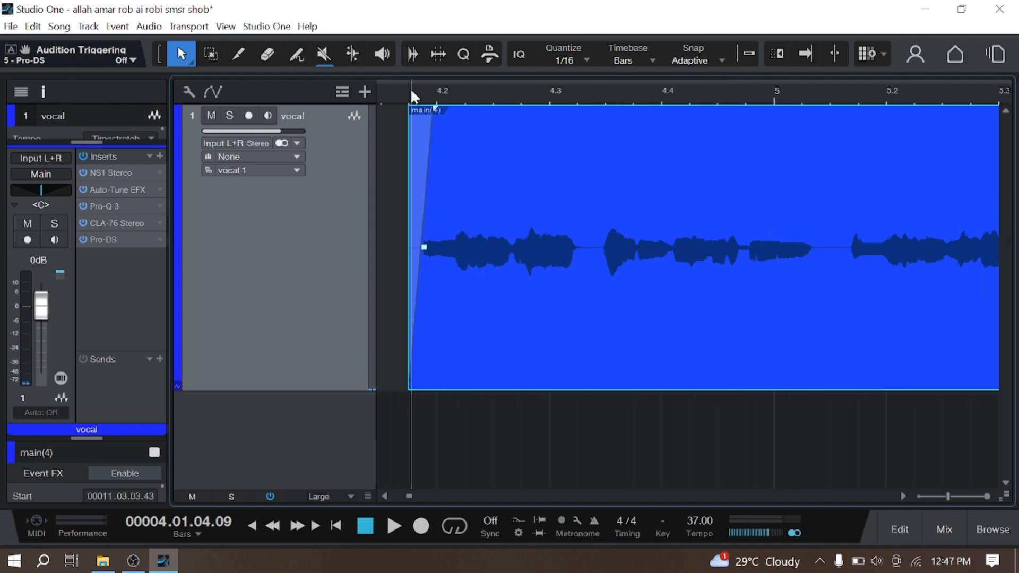
key("ctrl+s")
Step: Listen to the processed vocal from its start and across the event boundary between bars 11 and 12
key("space")
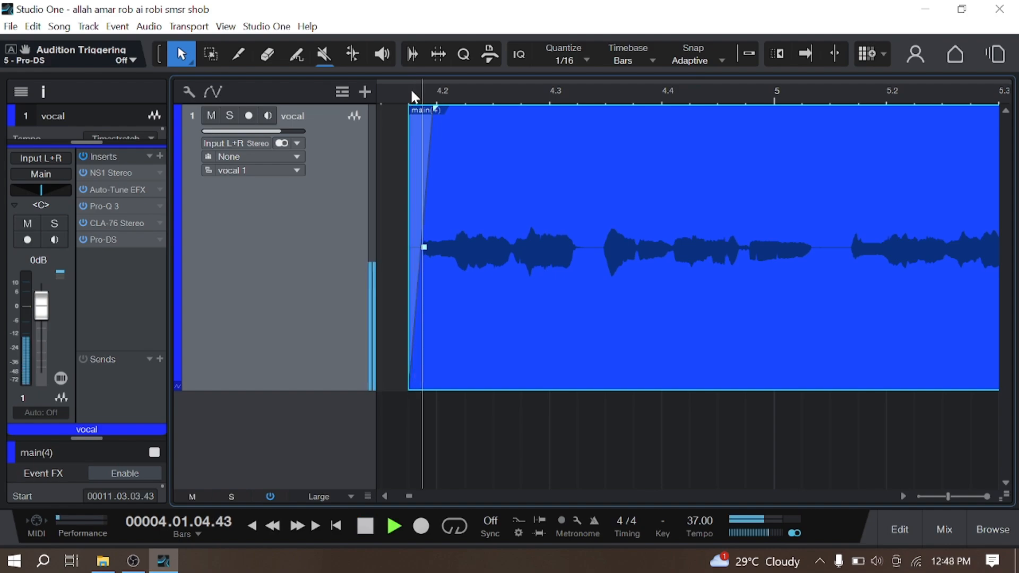
scroll(438, 90, "down", 5)
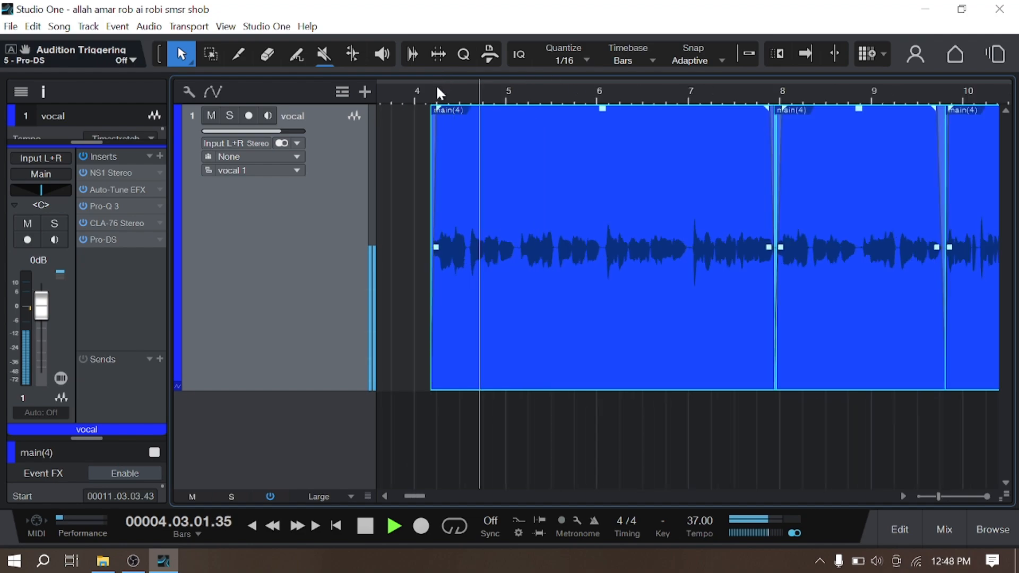
left_click(682, 100)
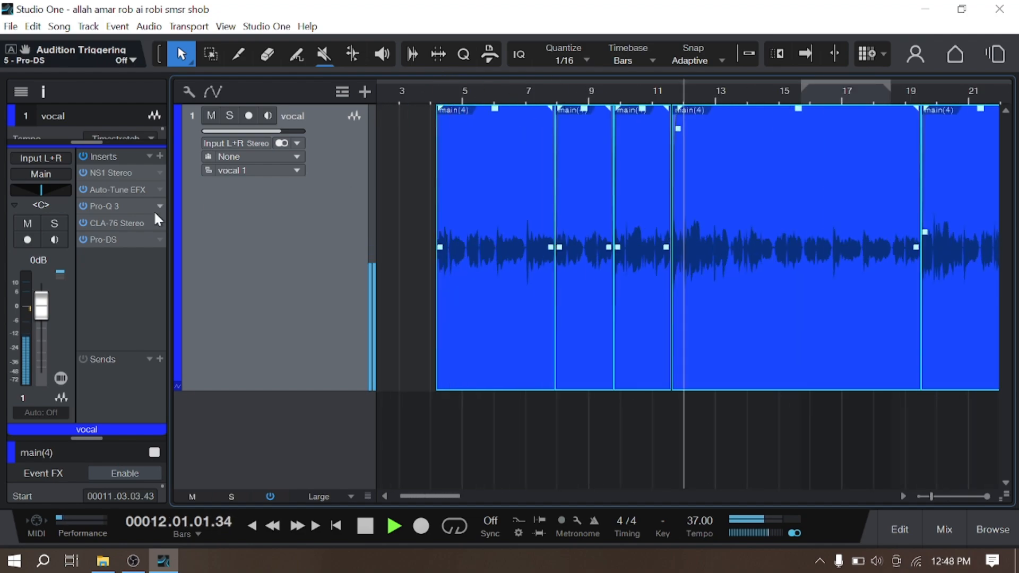
left_click(662, 92)
scroll(718, 97, "up", 5)
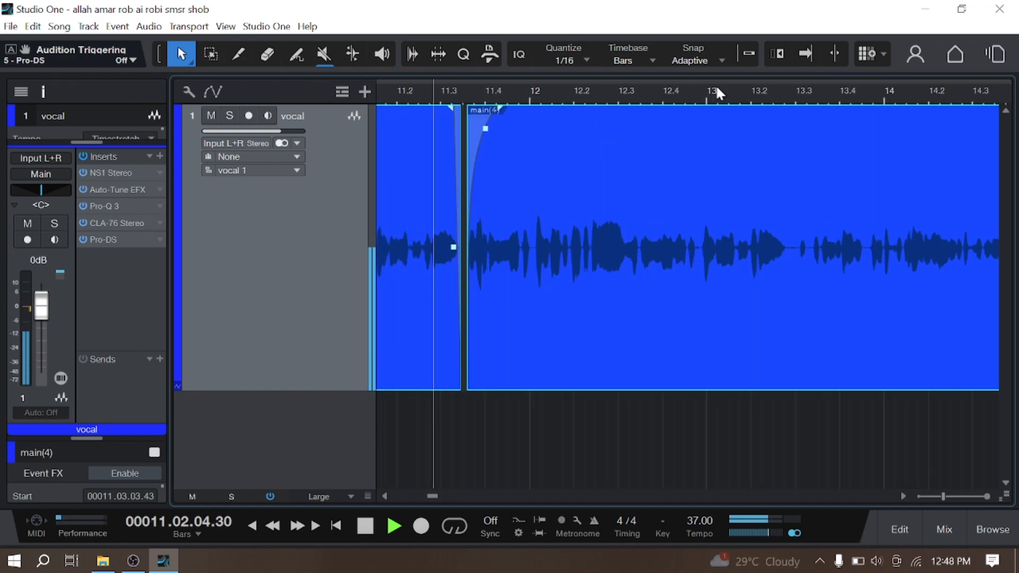
scroll(448, 92, "up", 3)
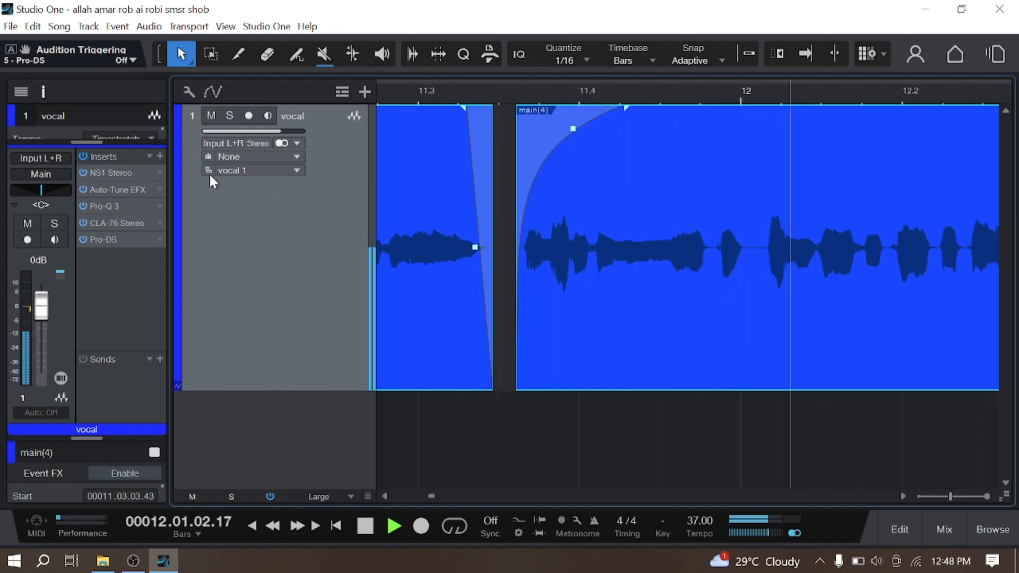
Step: Stop playback and add the Slate Digital Fresh Air plug-in to the vocal track's inserts
left_click(159, 156)
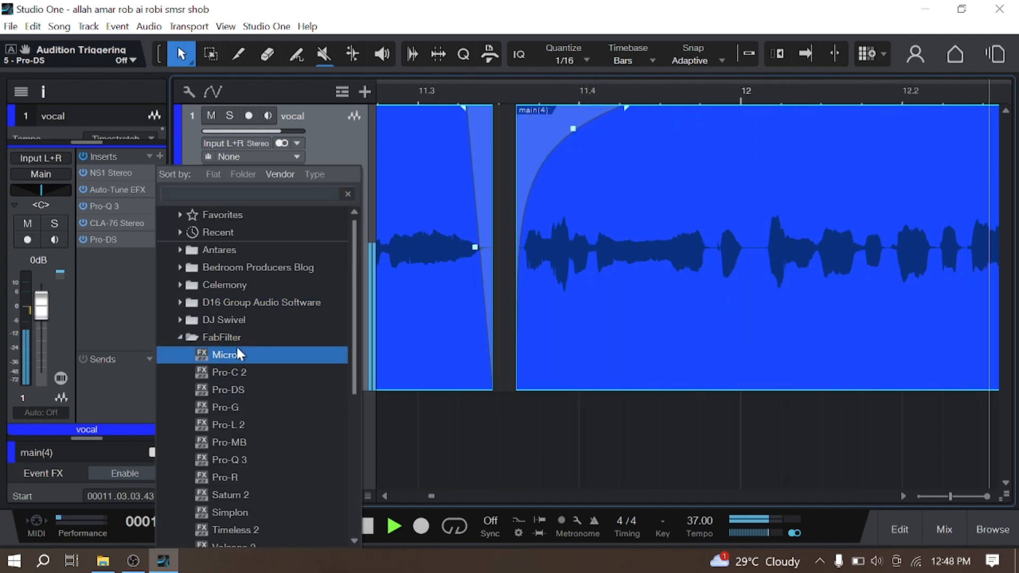
scroll(272, 469, "down", 1)
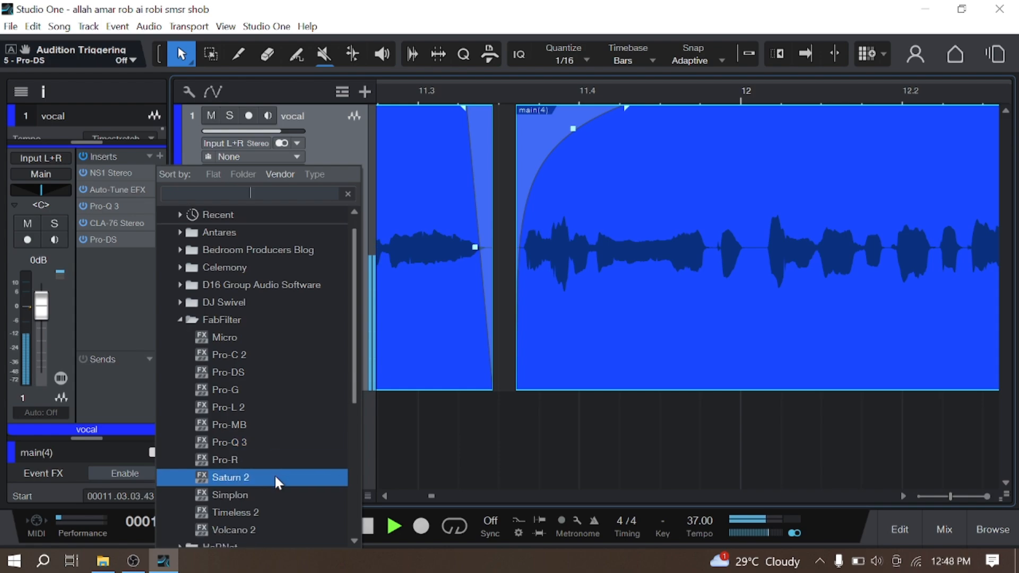
left_click(146, 302)
left_click(160, 156)
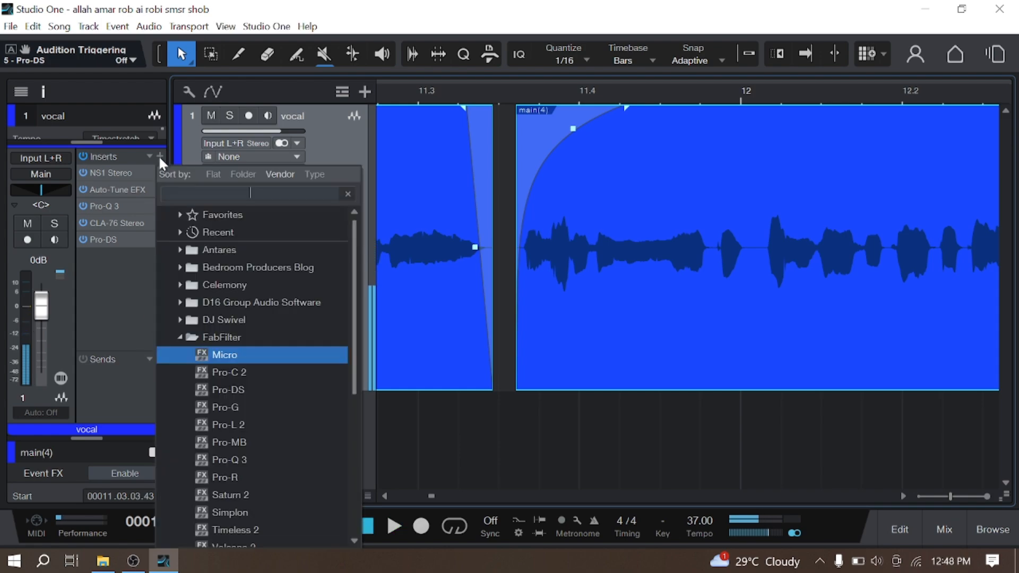
left_click(250, 338)
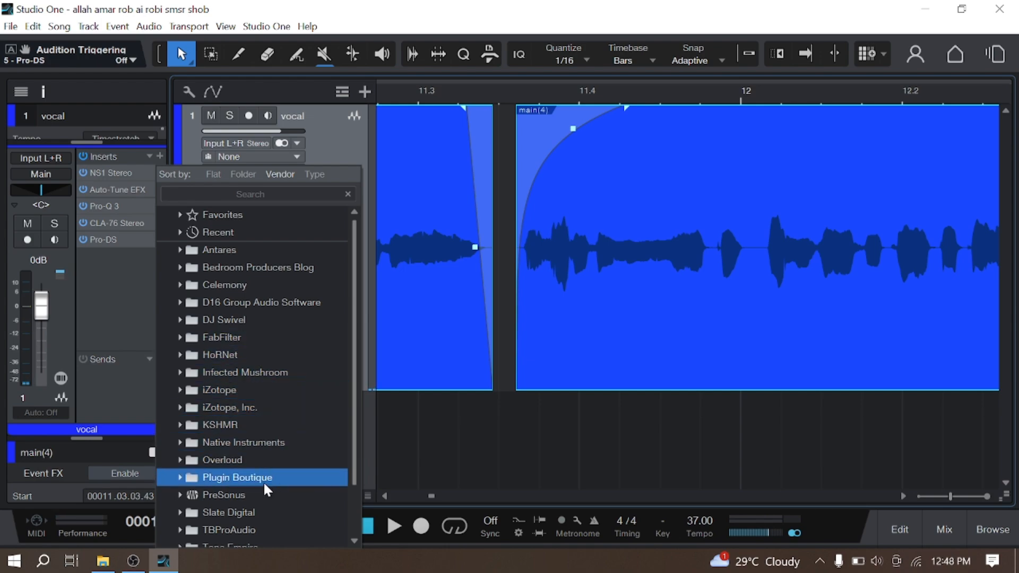
left_click(265, 512)
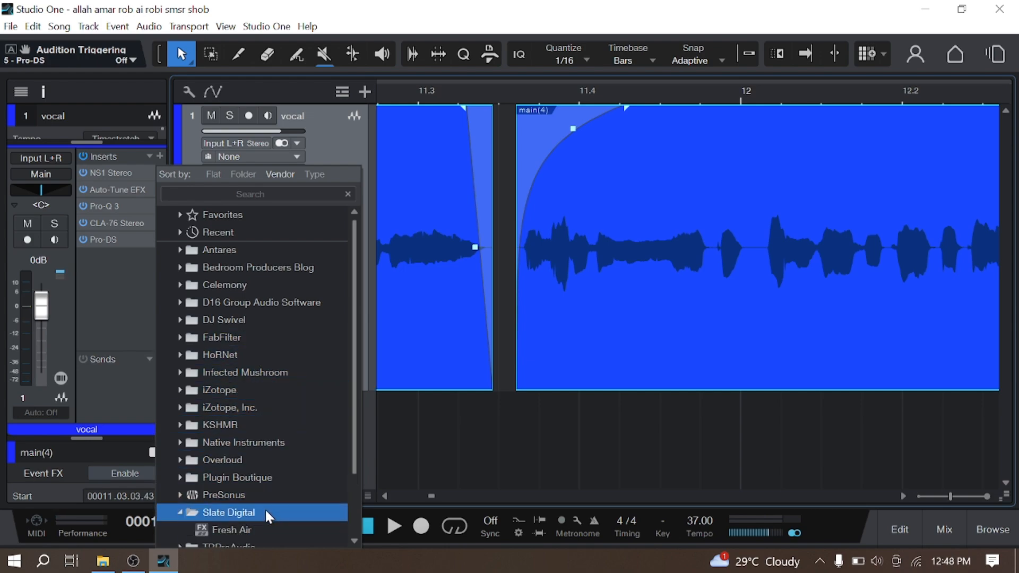
left_click(255, 530)
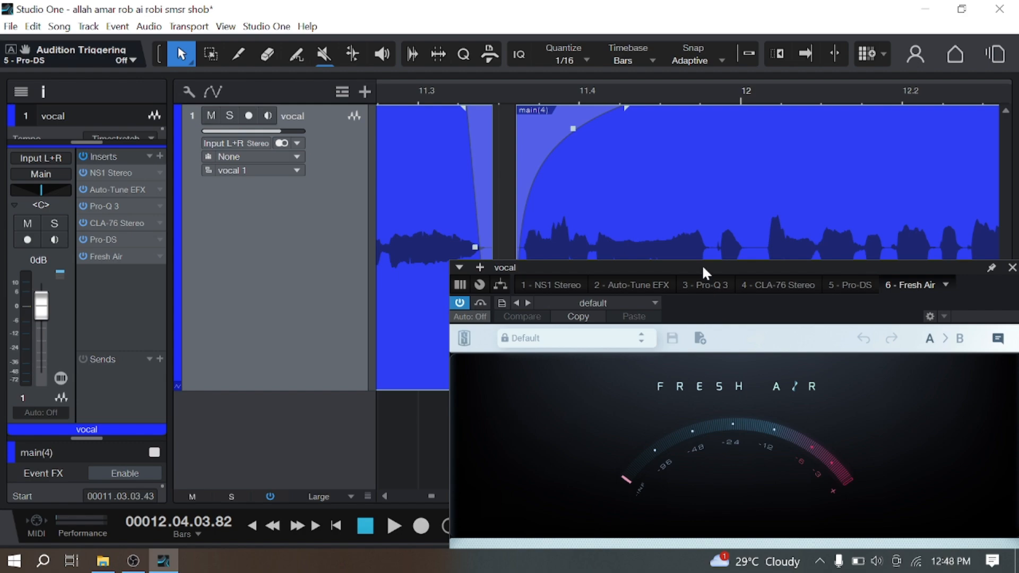
Step: Set Fresh Air's Mid Air to 12 and High Air to 4 during playback, and close the plug-in window
left_click_drag(692, 269, 472, 12)
left_click_drag(400, 363, 398, 324)
key("space")
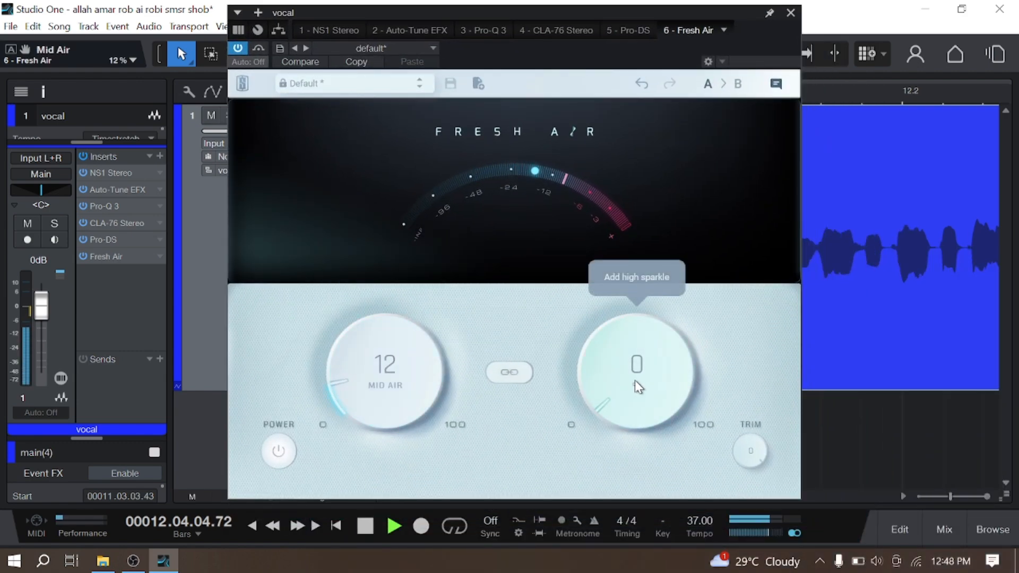
left_click_drag(635, 380, 617, 348)
key("space")
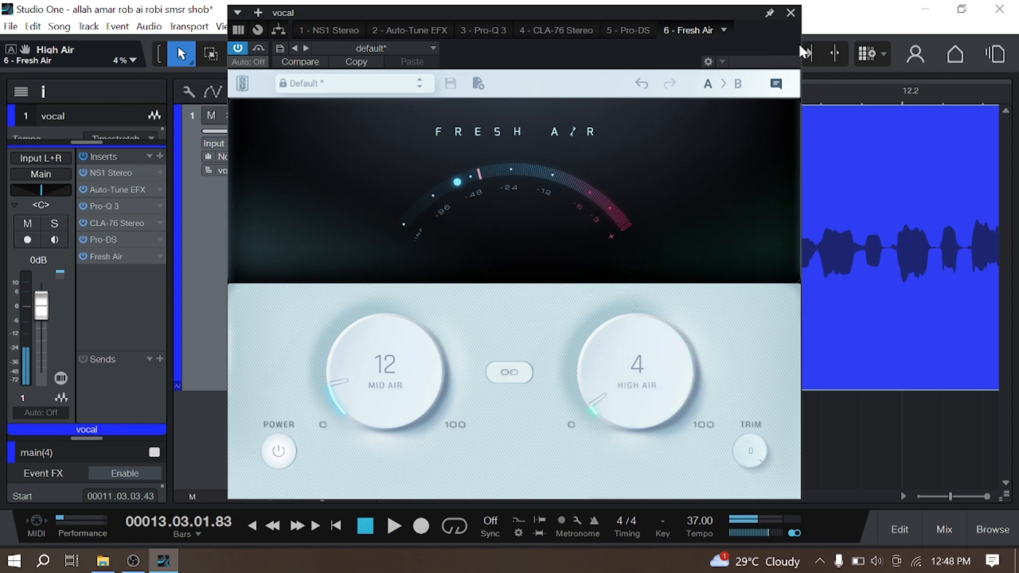
left_click(790, 13)
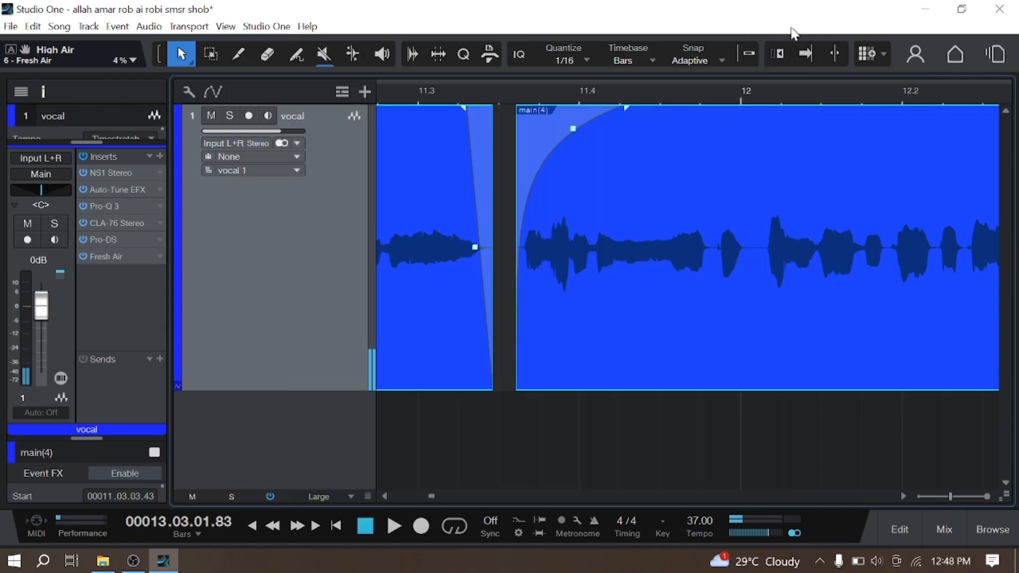
Step: Add the iZotope Nectar 3 plug-in to the vocal track's inserts after Fresh Air
left_click(160, 155)
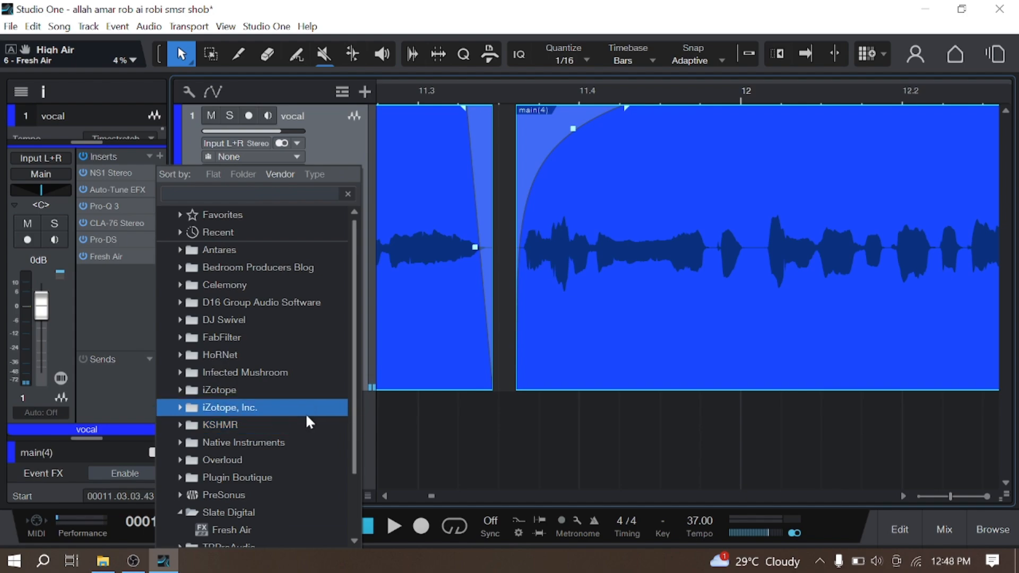
left_click(287, 387)
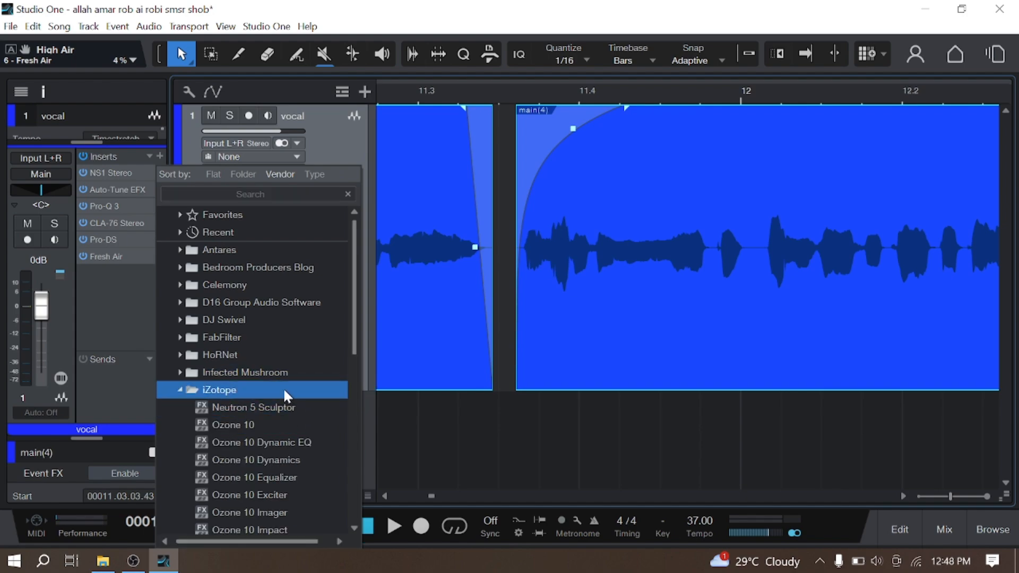
left_click(285, 391)
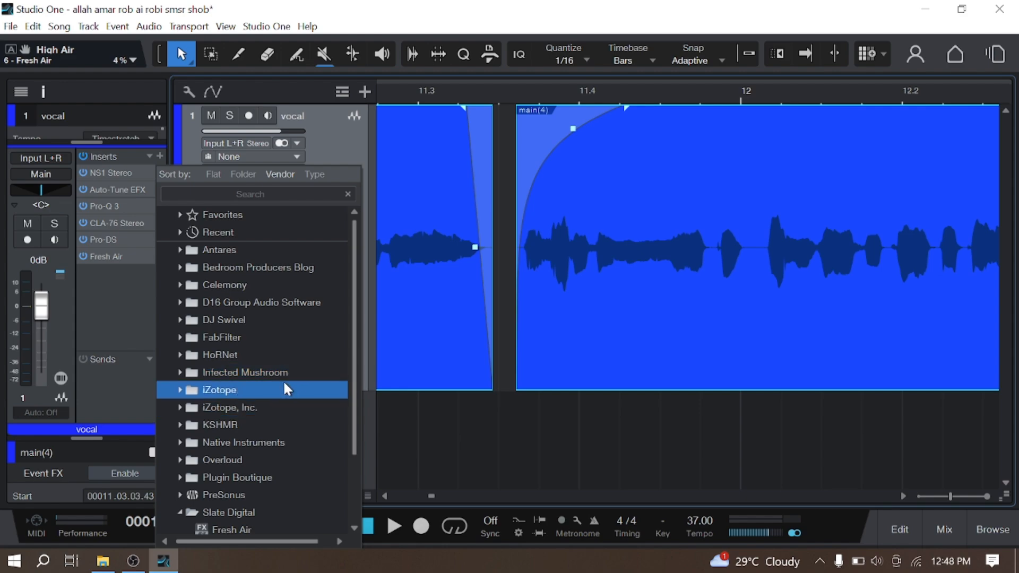
left_click(276, 404)
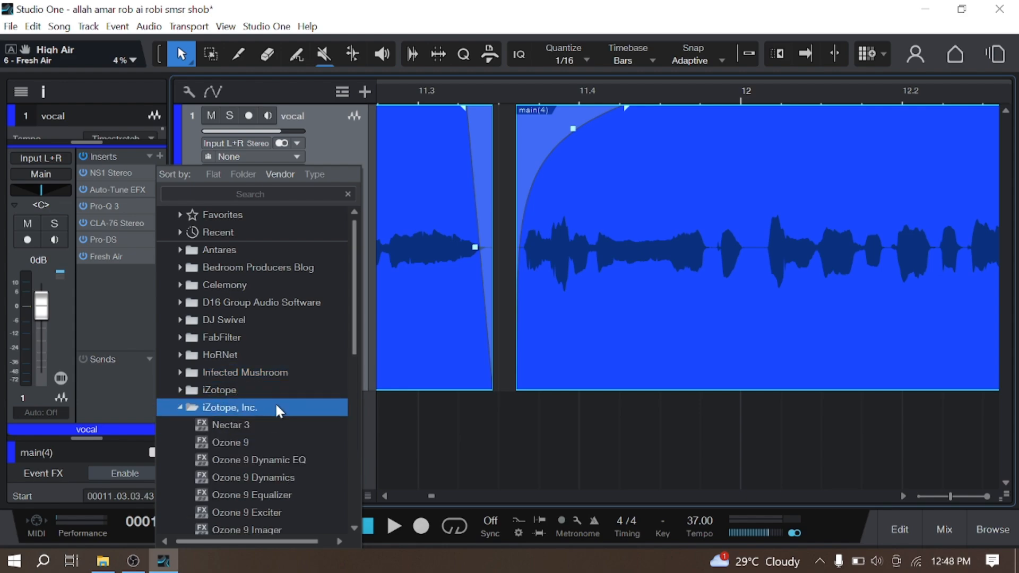
left_click(282, 419)
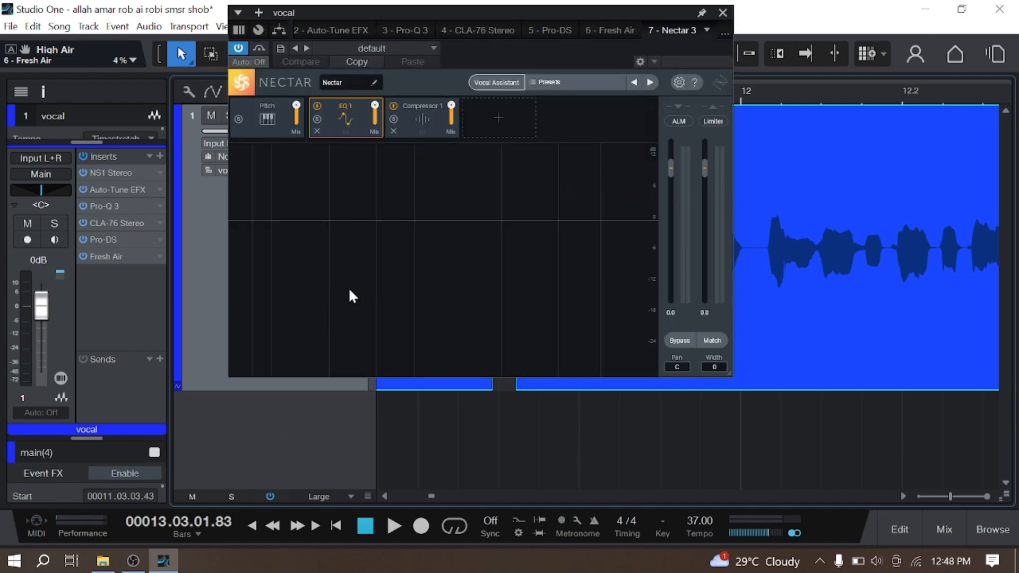
Step: Replace Nectar 3's EQ and Compressor modules with a Saturation module
left_click(317, 129)
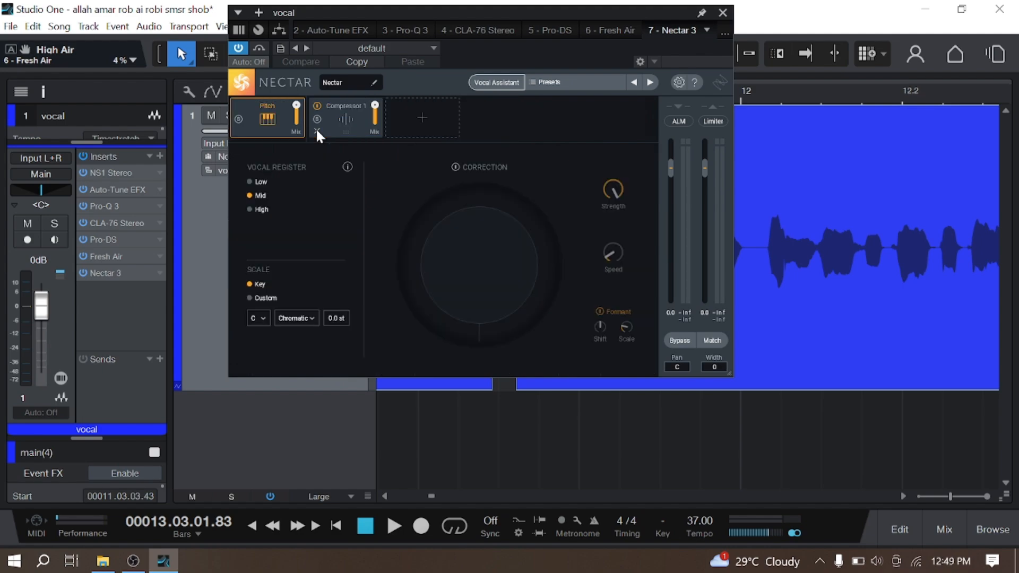
left_click(317, 129)
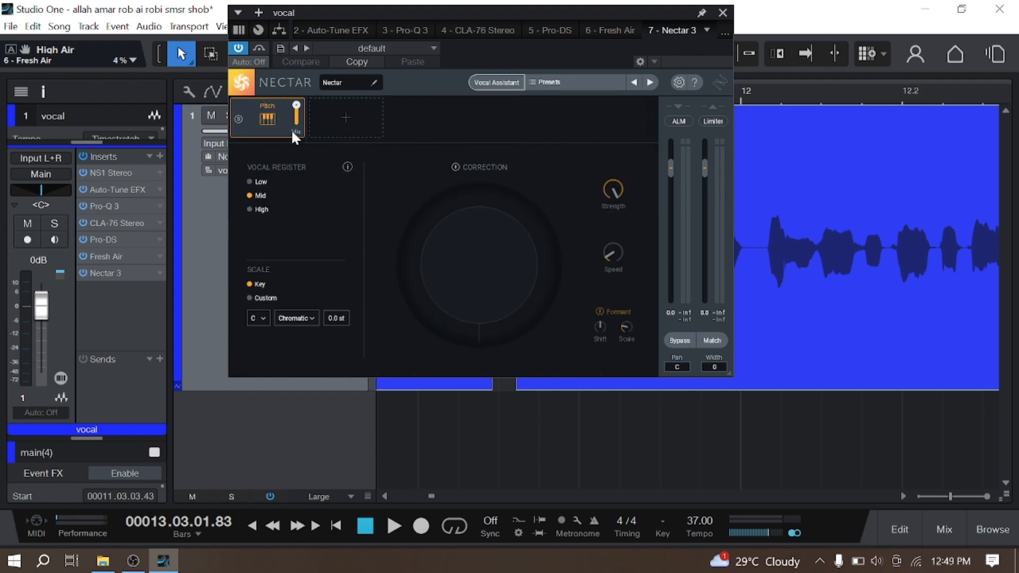
left_click(346, 118)
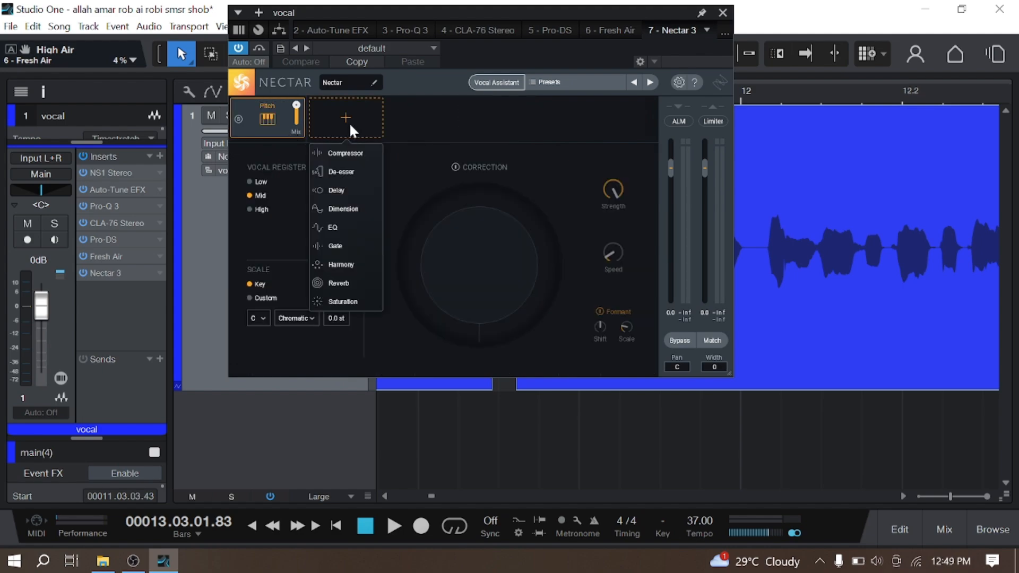
left_click(362, 297)
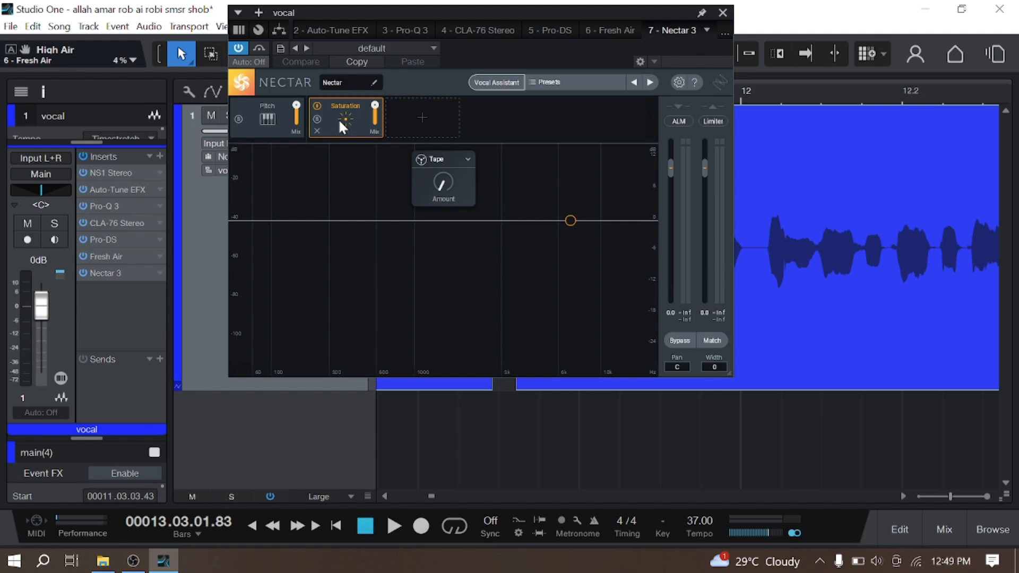
Step: Set the scale of Nectar 3's Pitch module to D Major
left_click(271, 119)
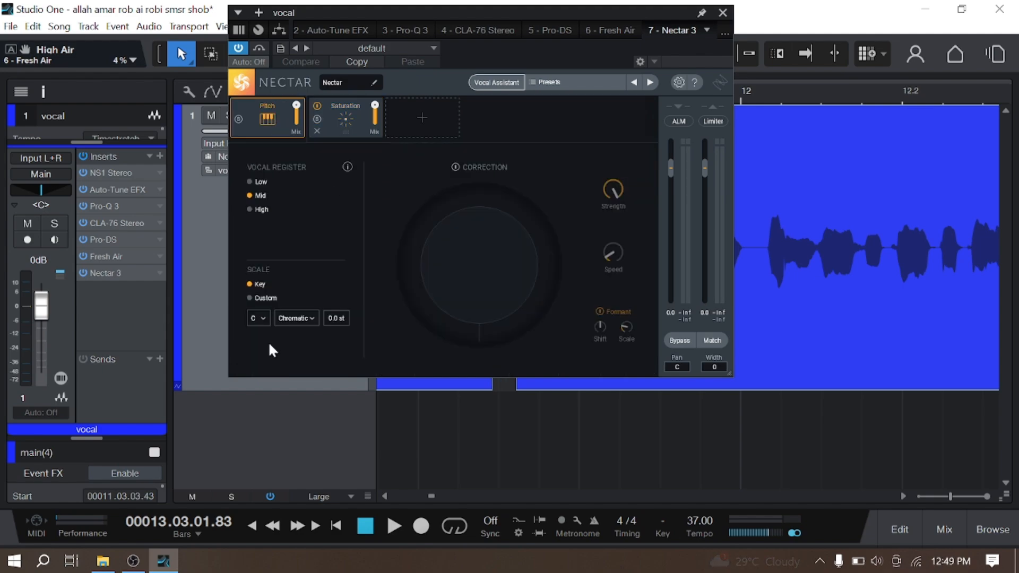
left_click(259, 318)
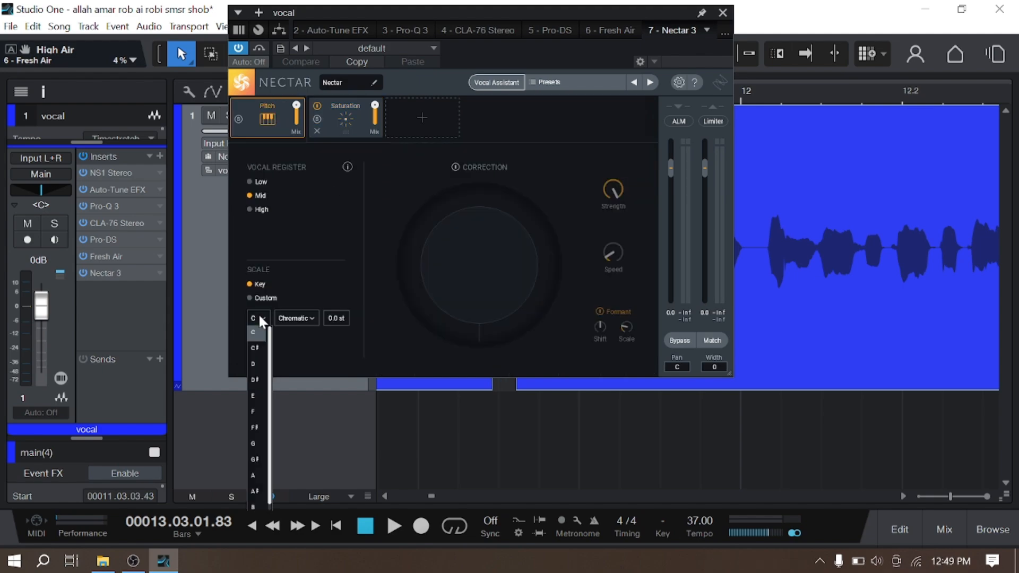
left_click(262, 366)
scroll(264, 317, "down", 1)
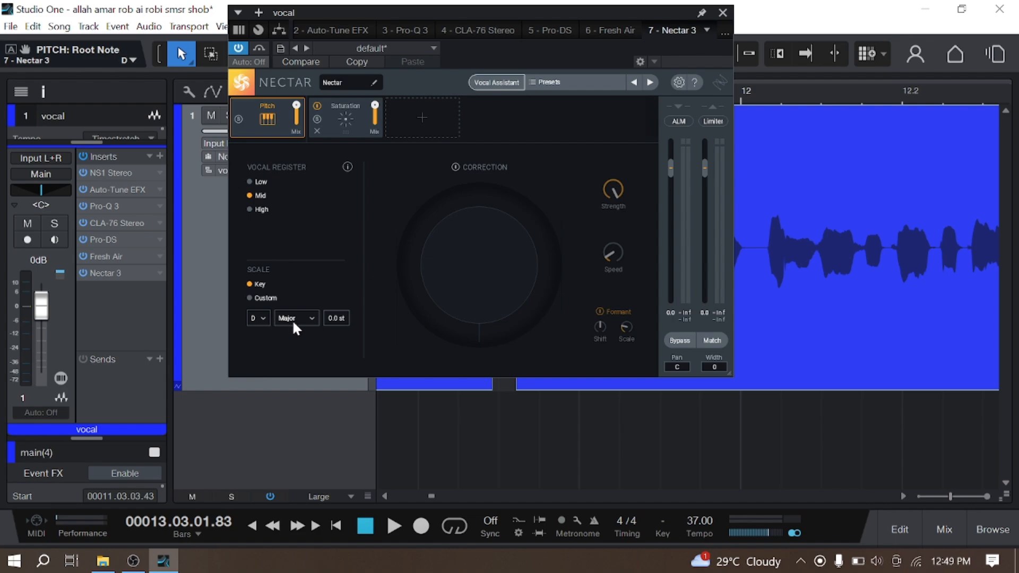
Step: Set Nectar 3's Tape saturation amount to about 9% and move the plug-in before Fresh Air in the inserts during playback
left_click(329, 129)
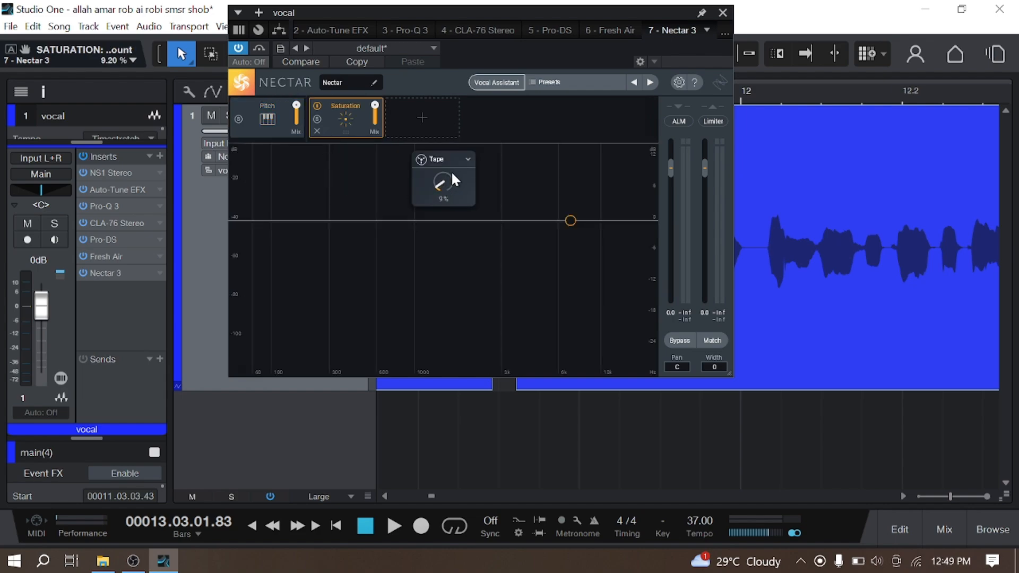
key("space")
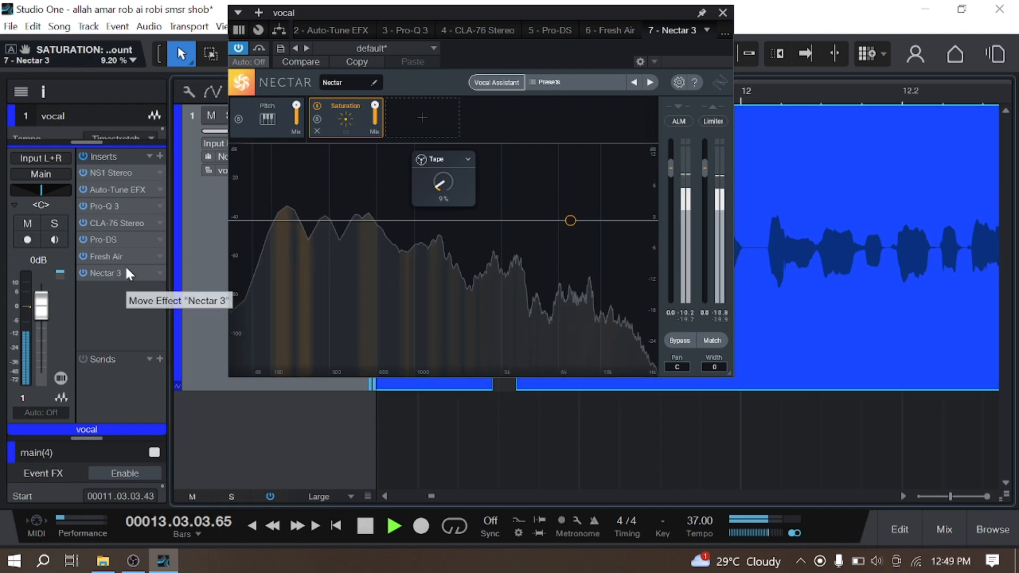
left_click_drag(127, 268, 138, 244)
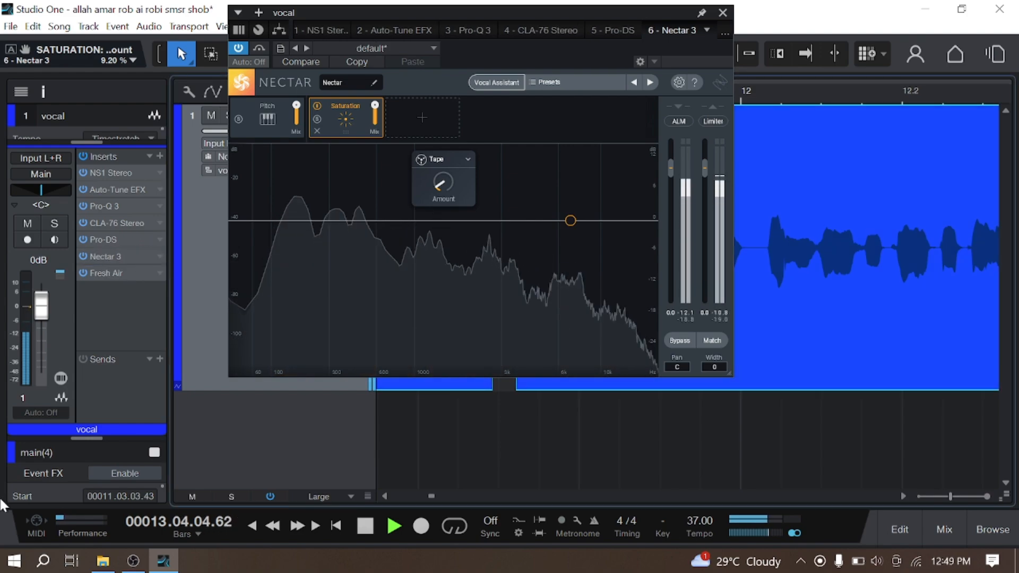
left_click(723, 13)
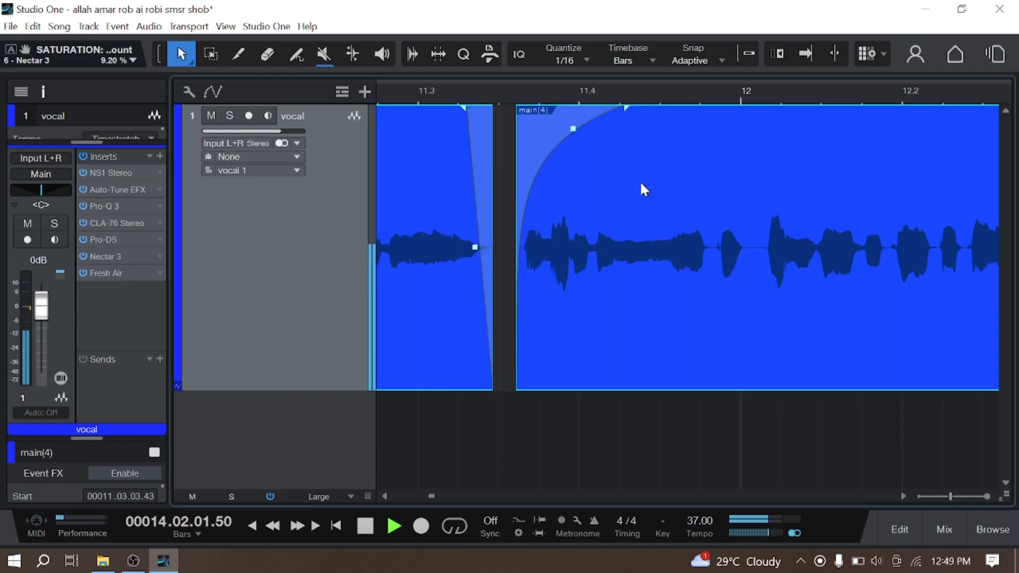
Step: Listen to the processed vocal up to bar 15 and stop playback
scroll(573, 99, "down", 3)
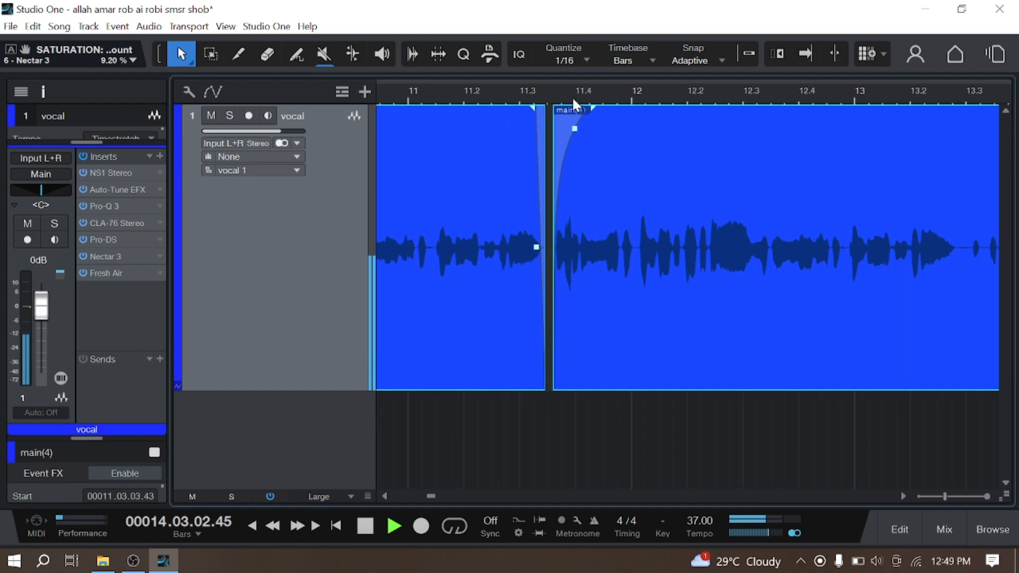
scroll(572, 99, "down", 5)
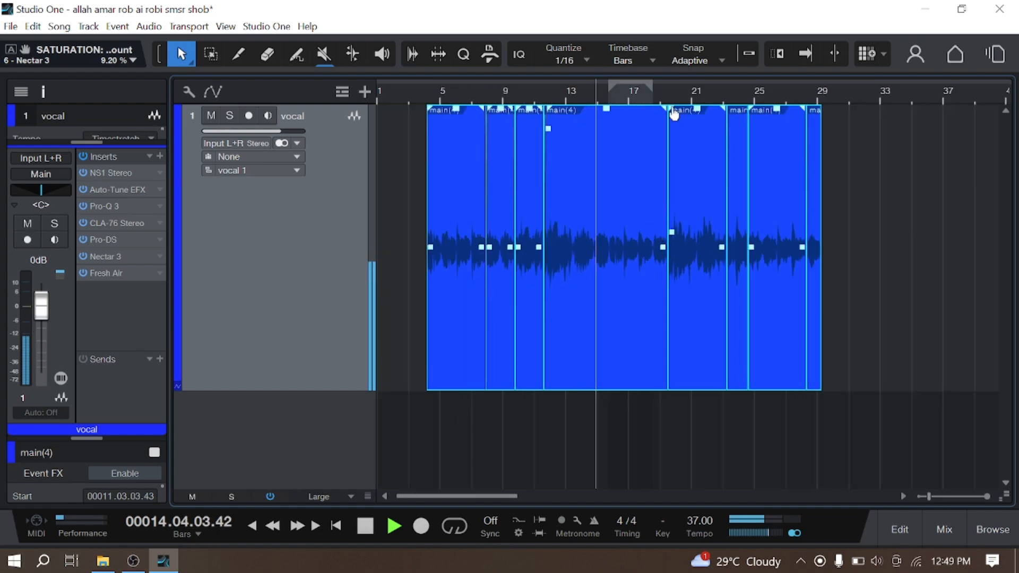
scroll(676, 89, "up", 4)
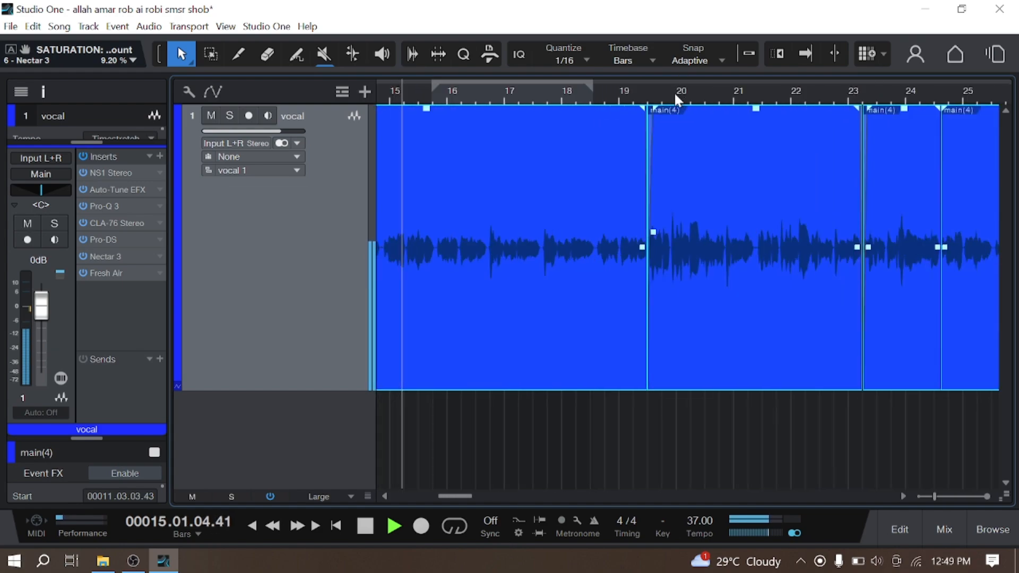
key("space")
mouse_move(120, 256)
left_mouse_down()
mouse_move(120, 270)
mouse_move(122, 241)
mouse_move(124, 252)
left_mouse_up()
left_click(159, 155)
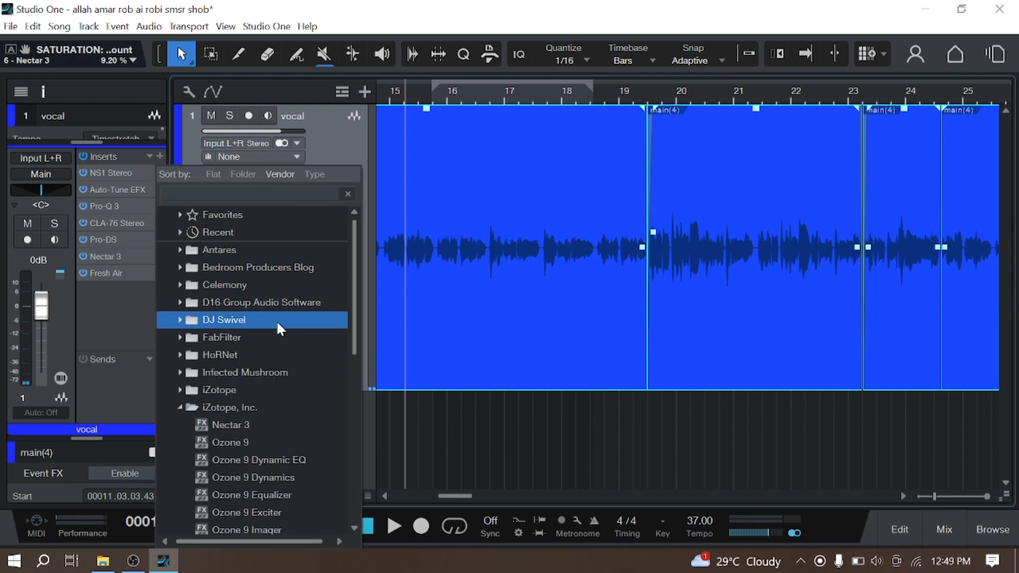
left_click(265, 267)
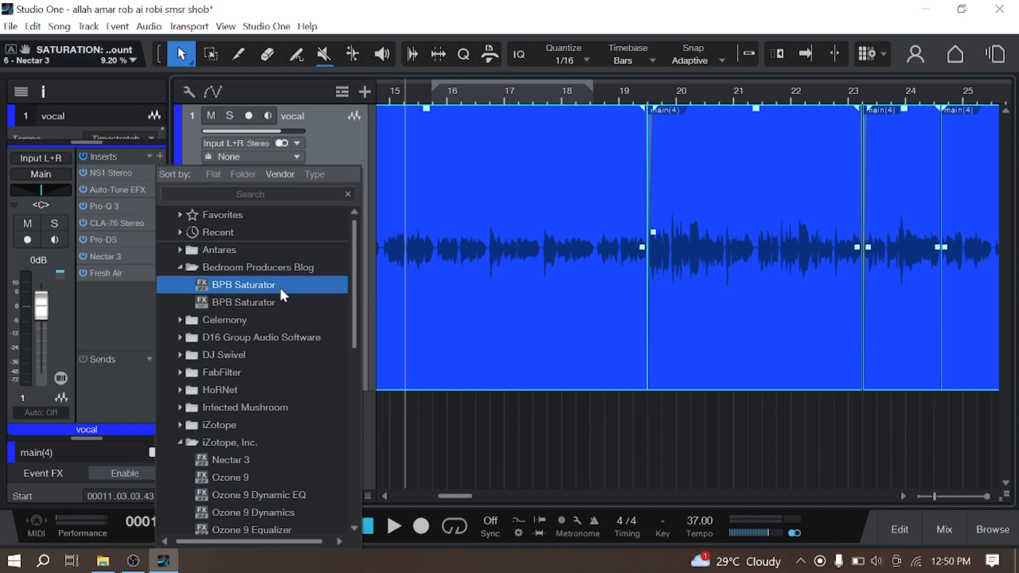
double_click(279, 286)
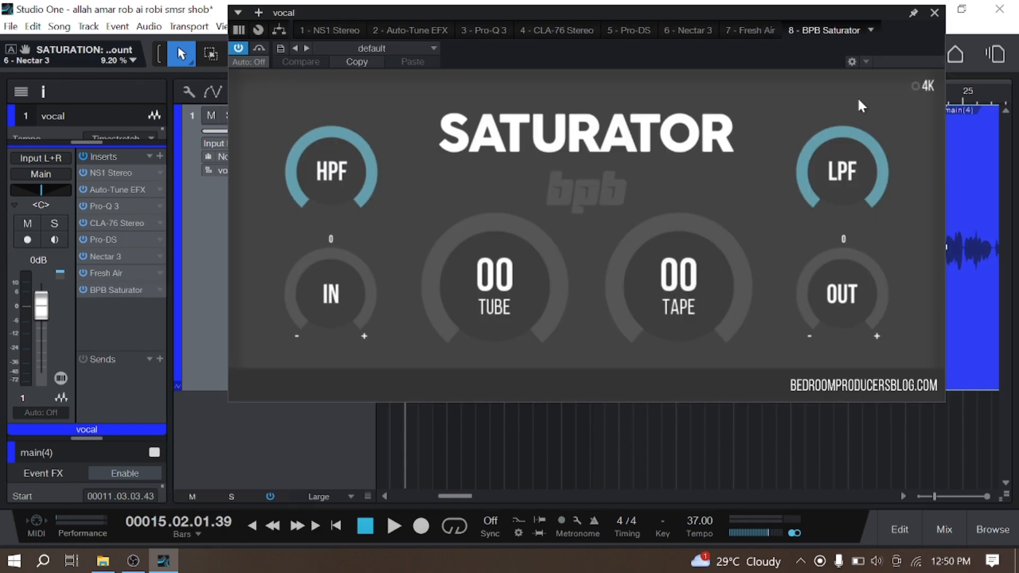
left_click(934, 13)
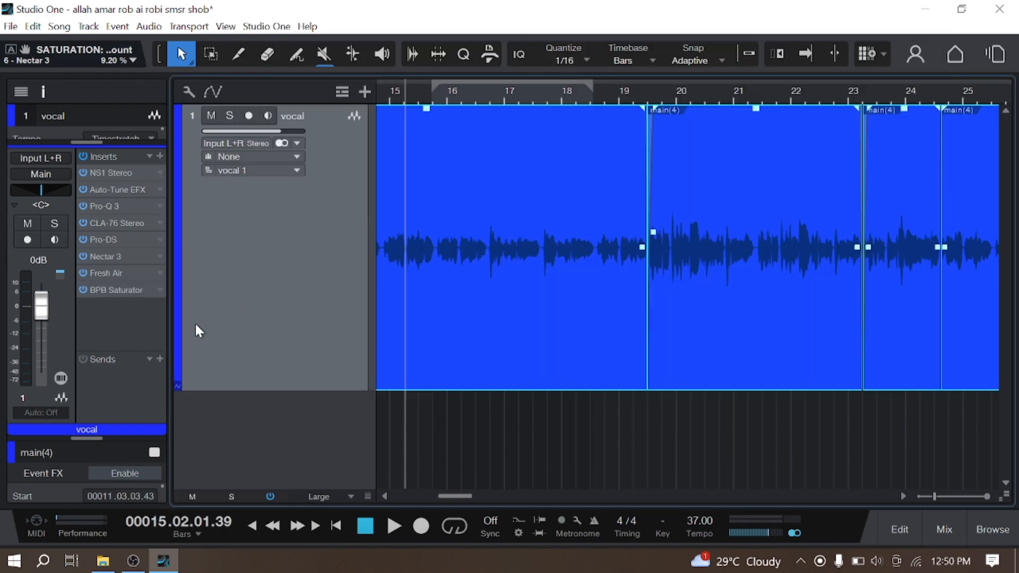
right_click(136, 288)
left_click(165, 459)
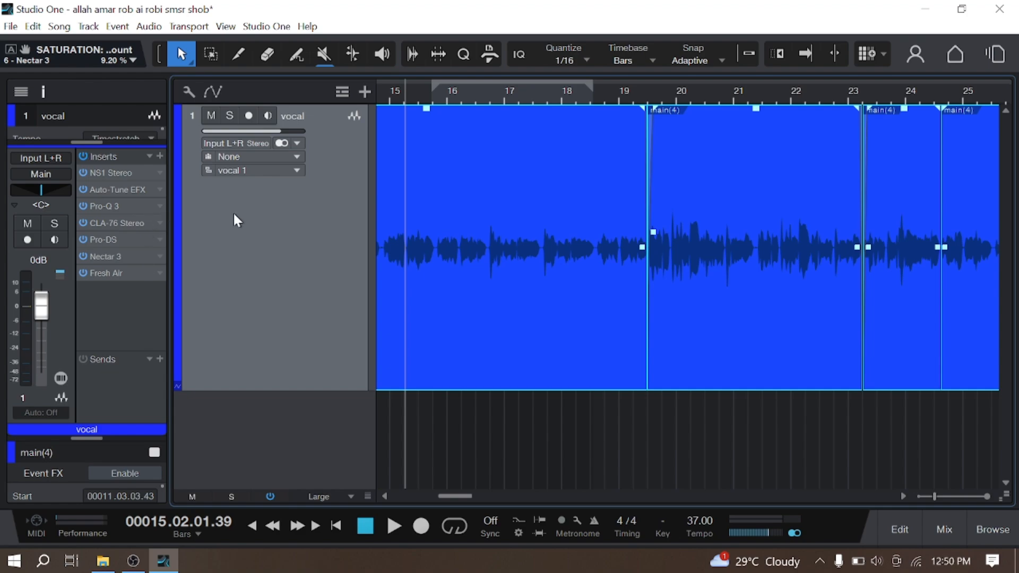
Step: Save the song and add the TBProAudio DSEQ3 plug-in to the end of the vocal track's inserts
key("ctrl+s")
left_click(158, 154)
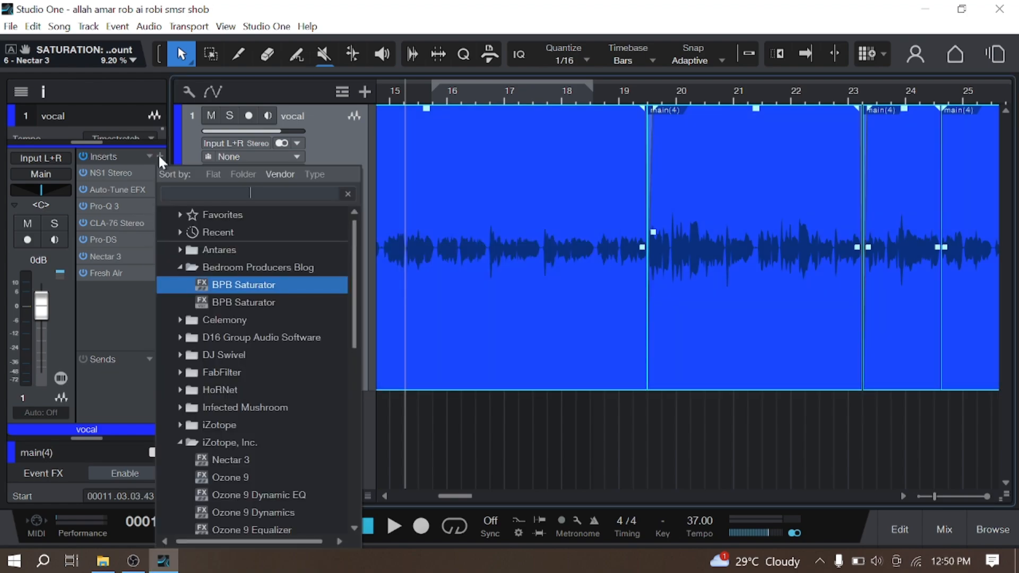
double_click(240, 269)
double_click(261, 407)
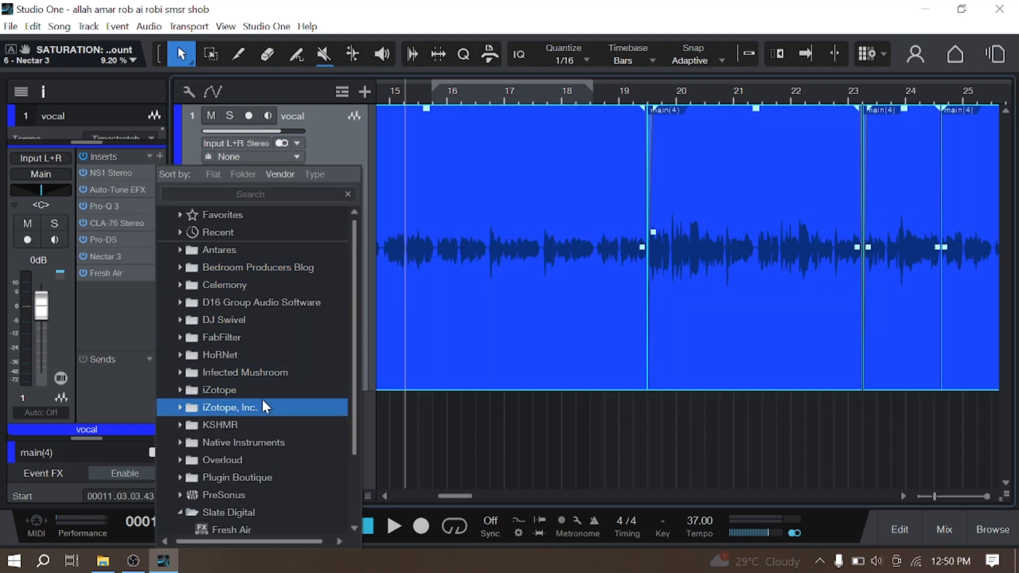
scroll(259, 478, "down", 1)
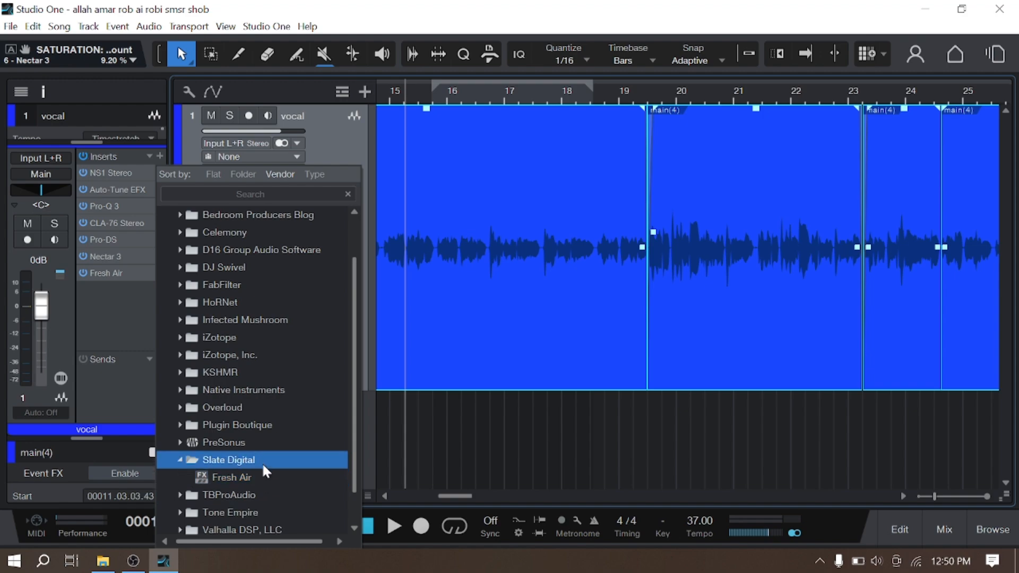
double_click(262, 462)
scroll(265, 493, "down", 1)
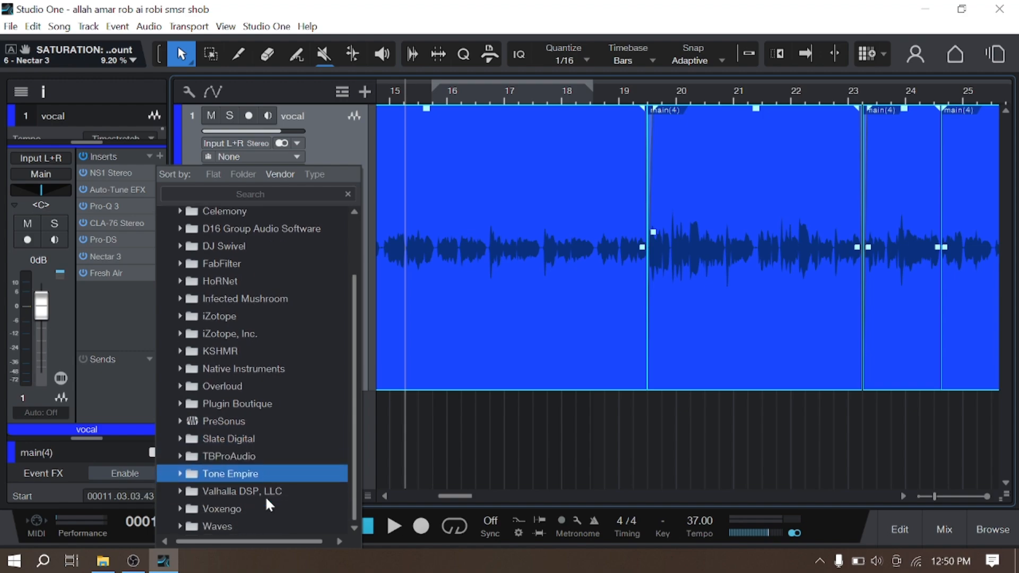
scroll(279, 223, "up", 2)
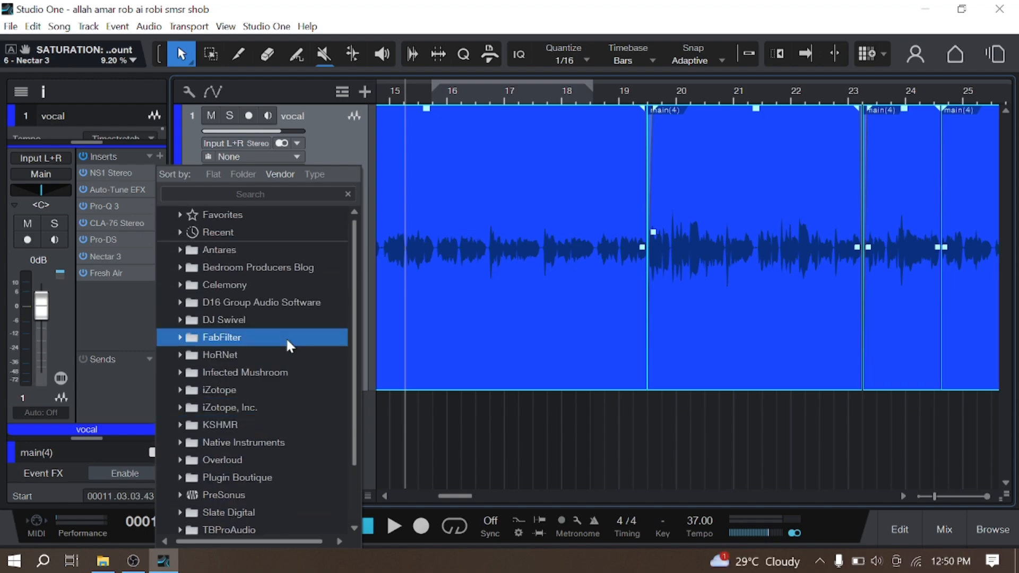
double_click(273, 307)
left_click(272, 306)
scroll(254, 434, "down", 2)
scroll(266, 432, "down", 1)
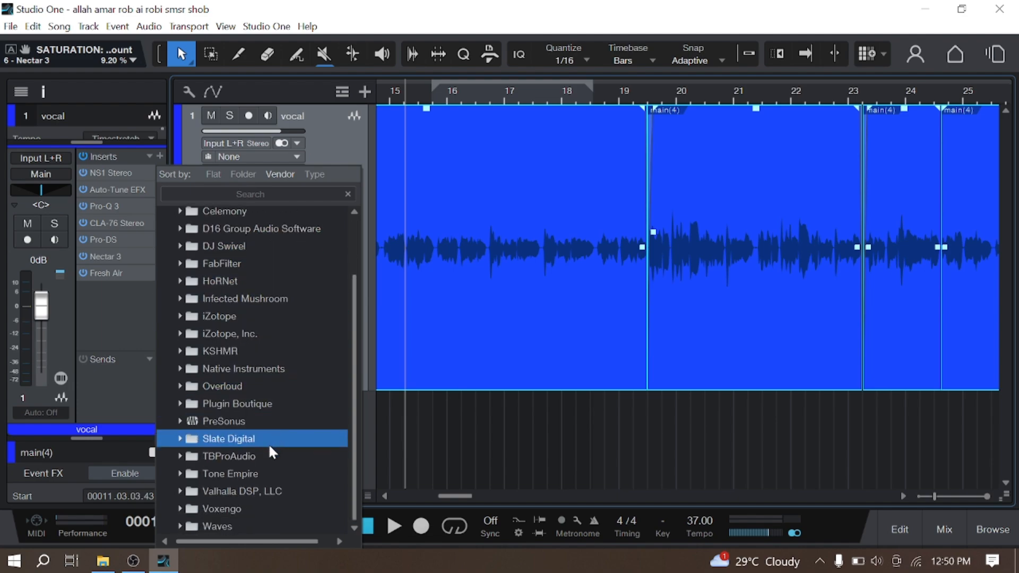
left_click(266, 452)
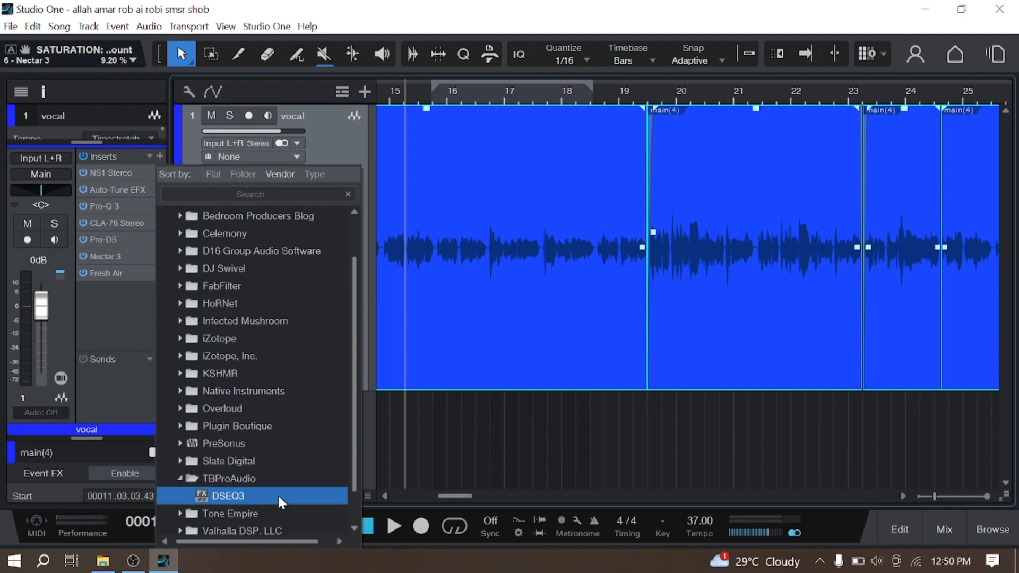
left_click(278, 494)
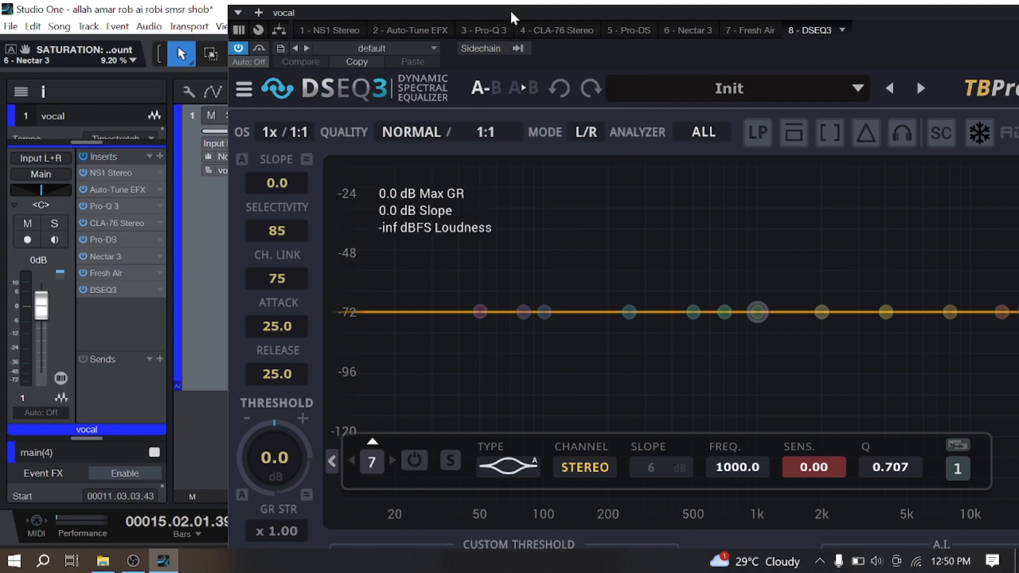
Step: Set DSEQ3's selectivity to Sharp
left_click_drag(513, 13, 341, 7)
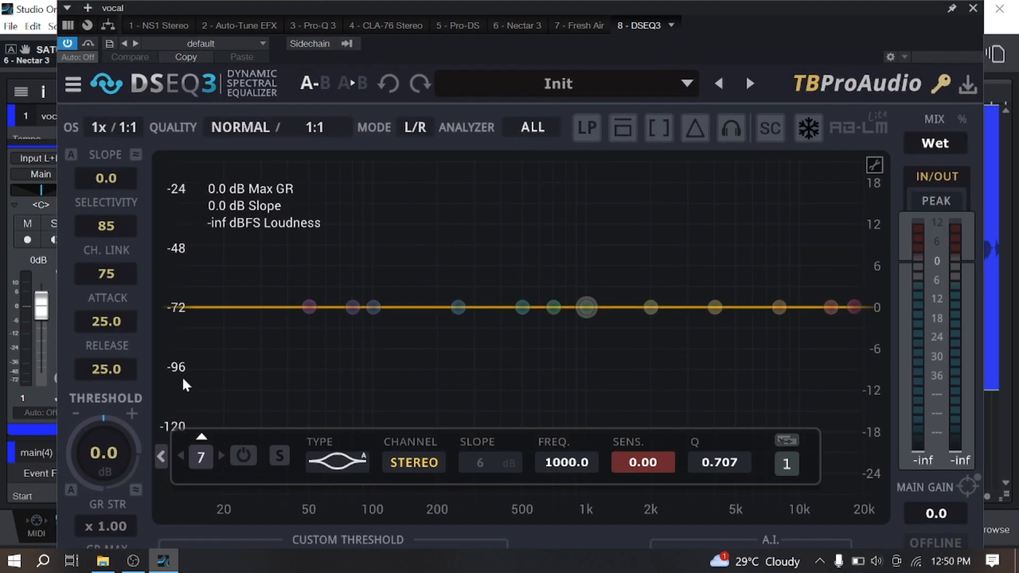
double_click(106, 226)
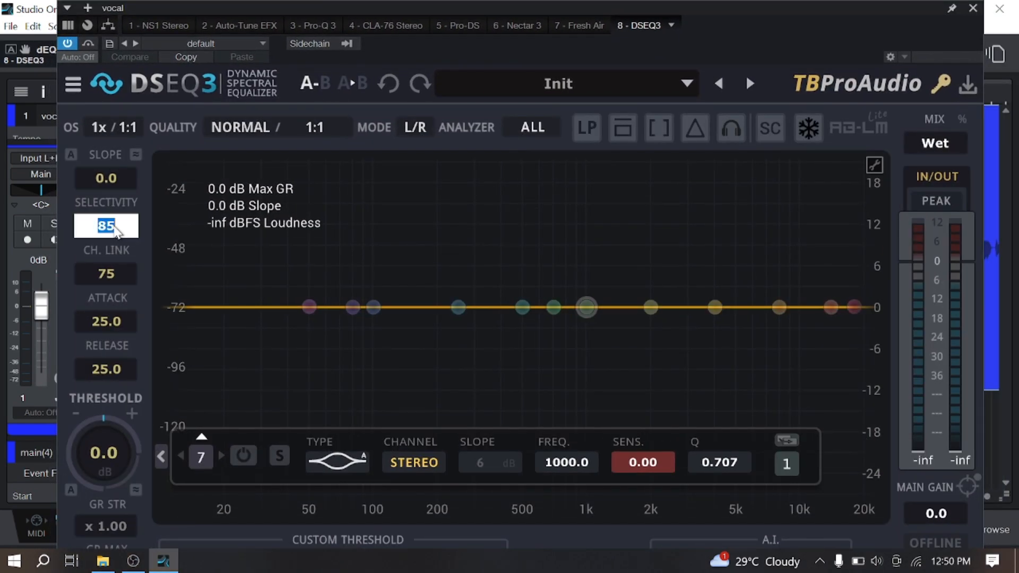
left_click(128, 227)
left_click(139, 228)
scroll(133, 234, "up", 3)
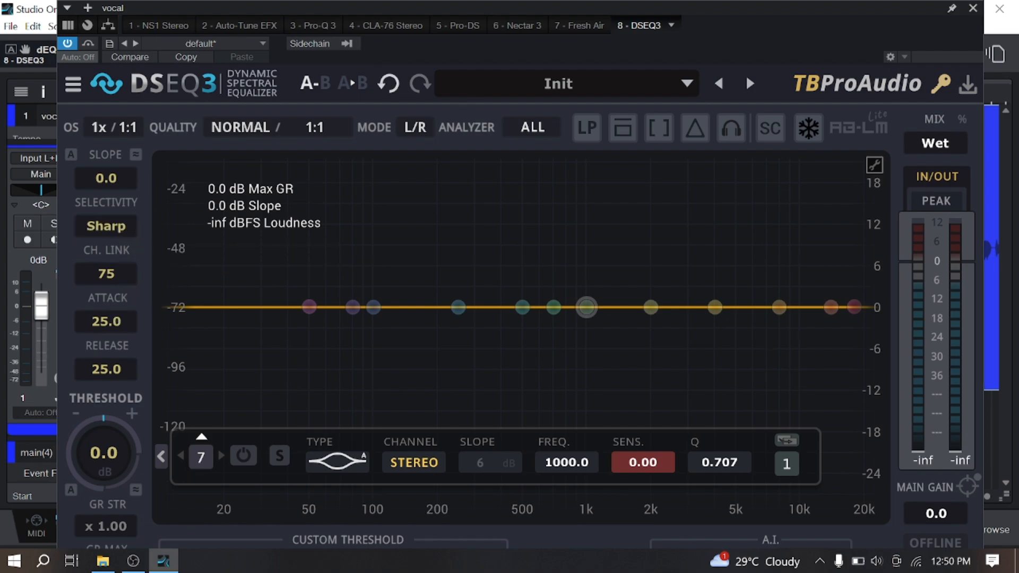
Step: Set DSEQ3's attack to 5 and release to 8
double_click(112, 324)
type("5")
key("Return")
double_click(116, 370)
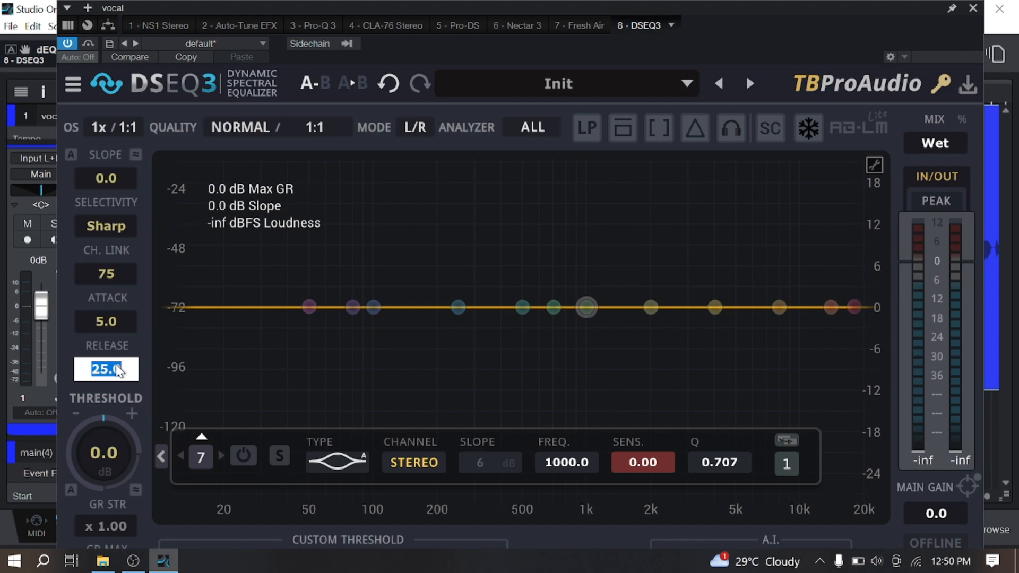
type("8")
key("Return")
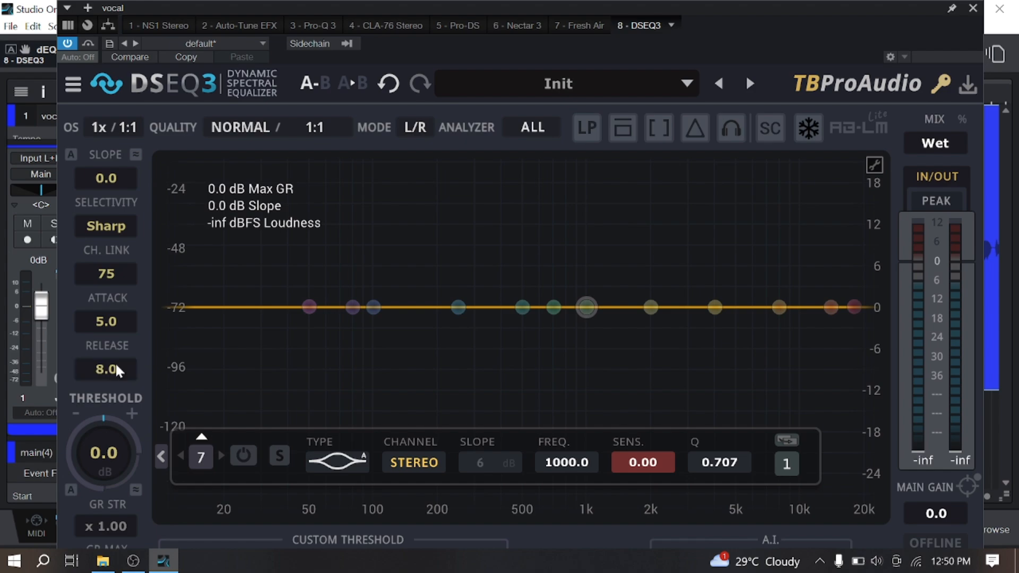
Step: Set DSEQ3's threshold to -1.1 dB and audition the reduction with Delta monitoring during playback
left_click_drag(104, 425, 104, 430)
left_click_drag(930, 10, 963, 220)
key("space")
left_click(732, 342)
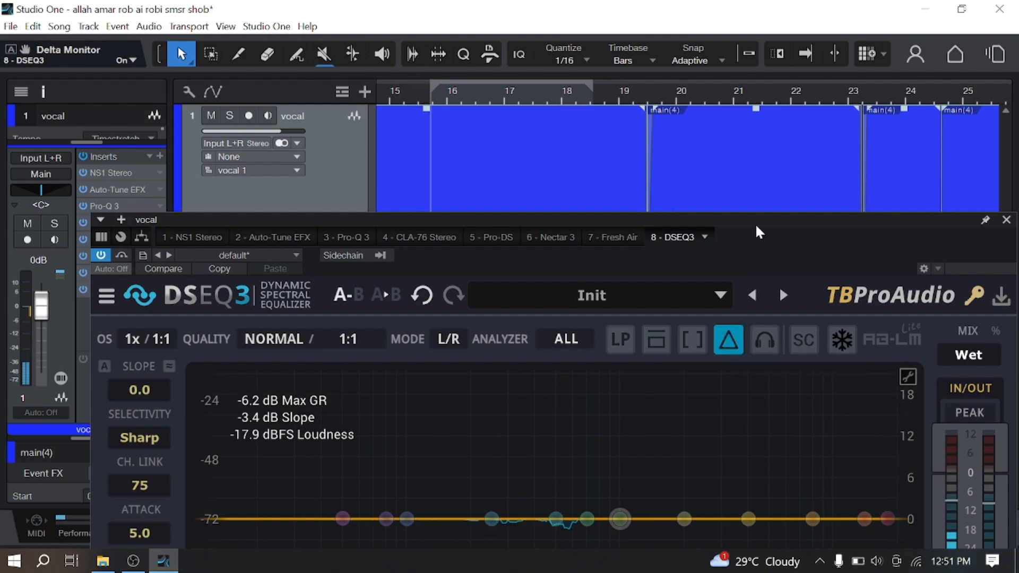
left_click_drag(756, 222, 703, 33)
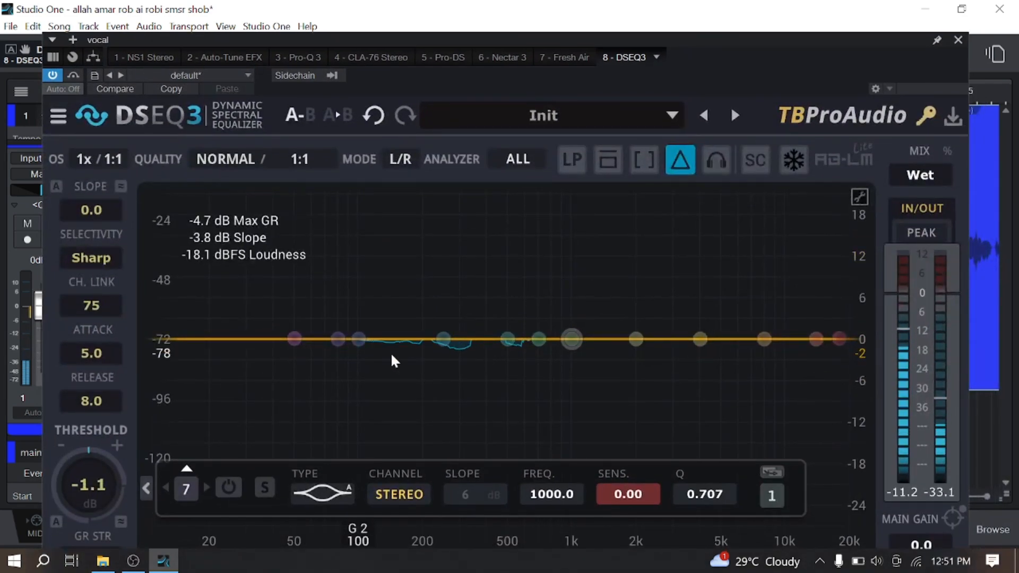
left_click(958, 40)
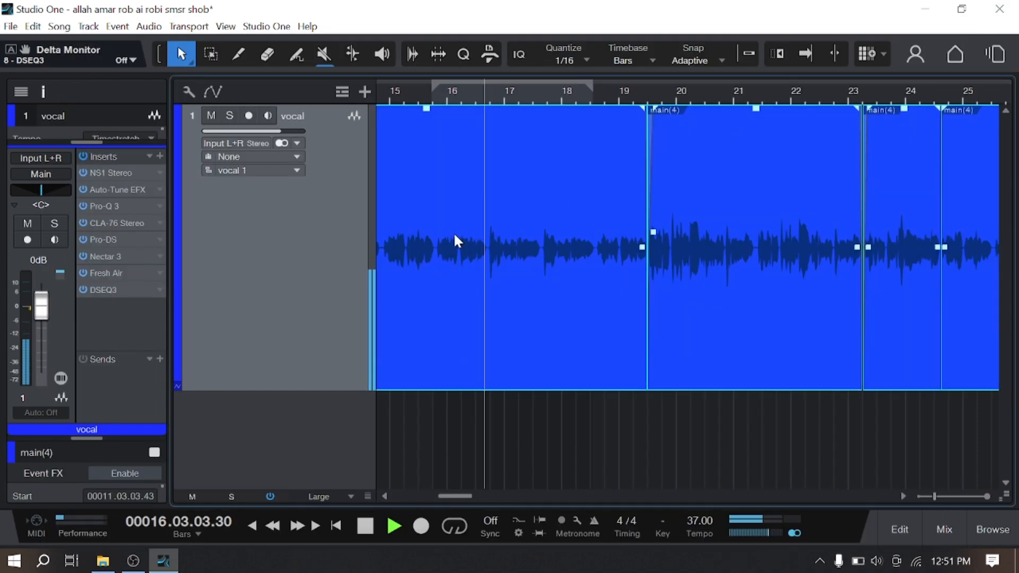
key("space")
scroll(575, 93, "down", 4)
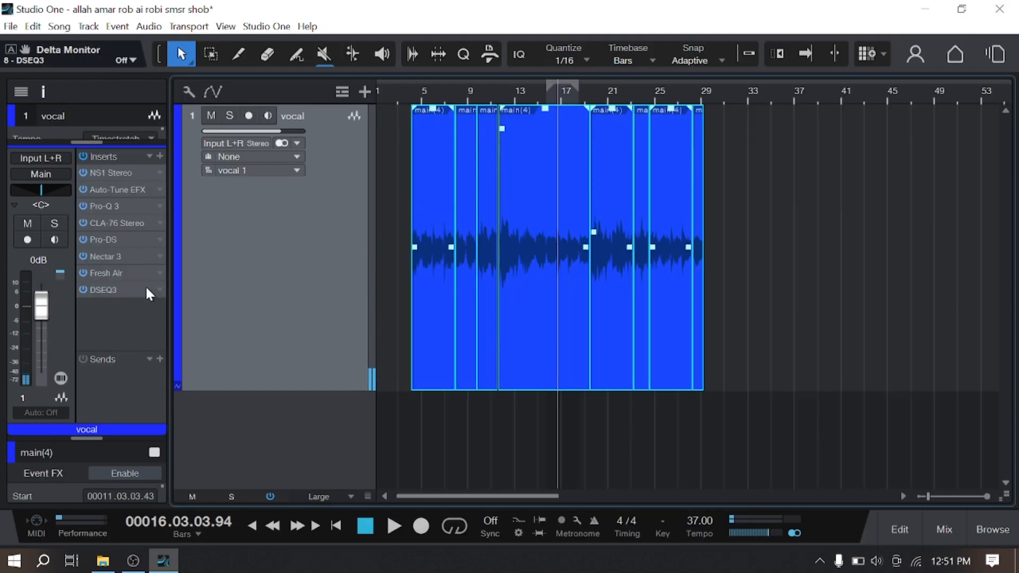
left_click(159, 157)
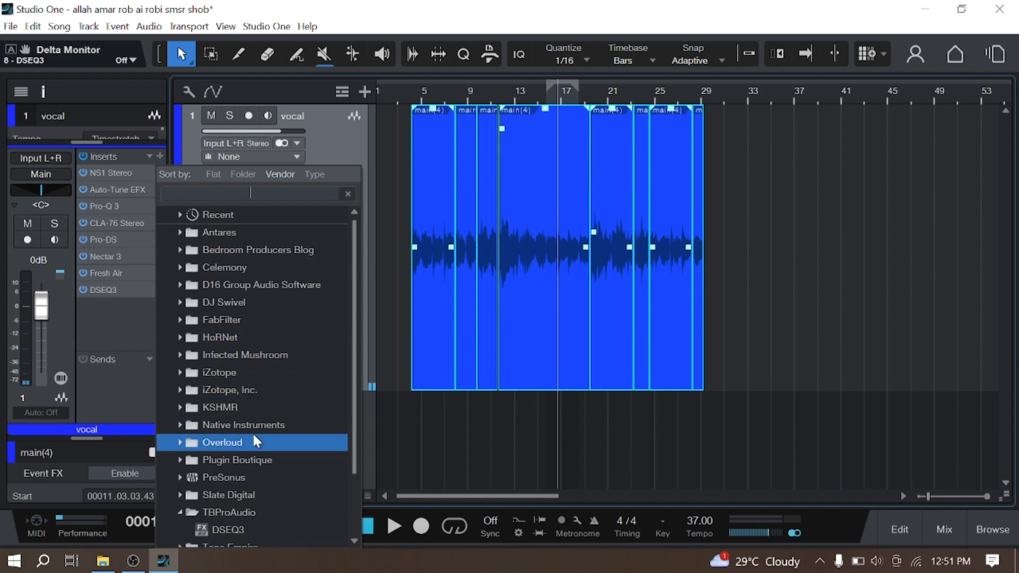
scroll(255, 440, "down", 1)
left_click(345, 136)
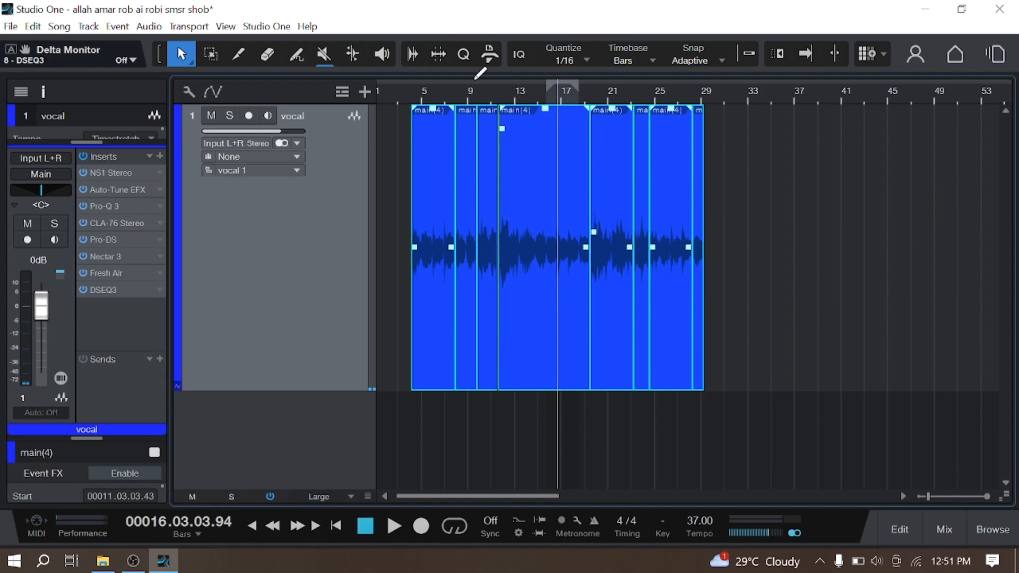
scroll(399, 98, "up", 4)
scroll(400, 102, "down", 5)
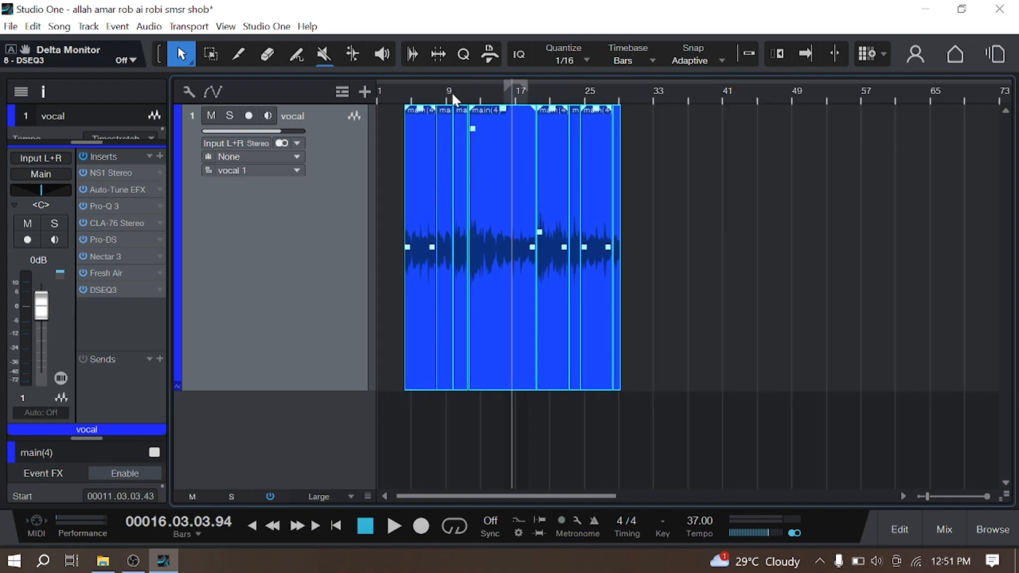
Step: Hide the track inspector and add an FX channel in the mixing console
left_click(47, 91)
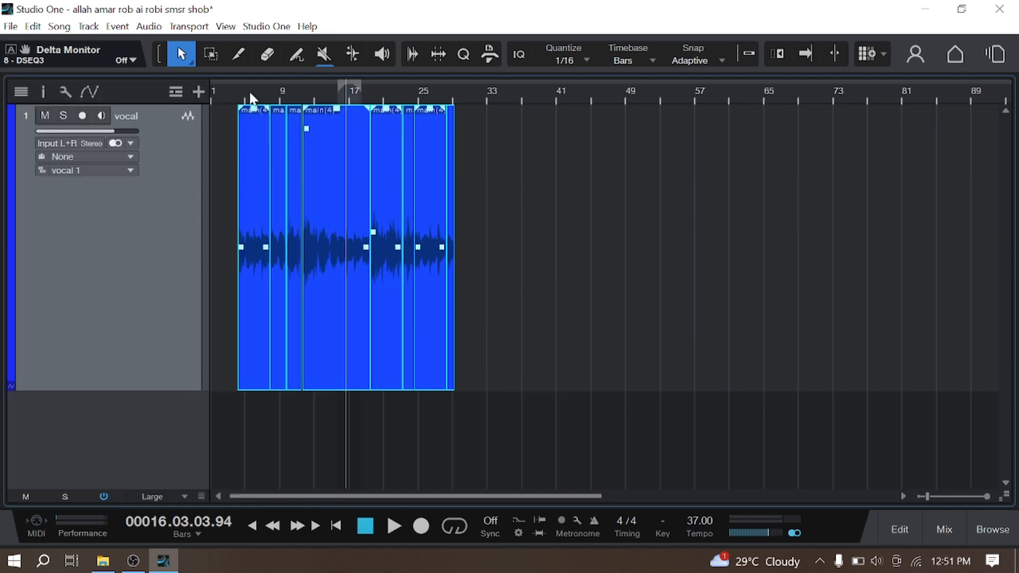
scroll(244, 99, "up", 3)
scroll(376, 92, "down", 2)
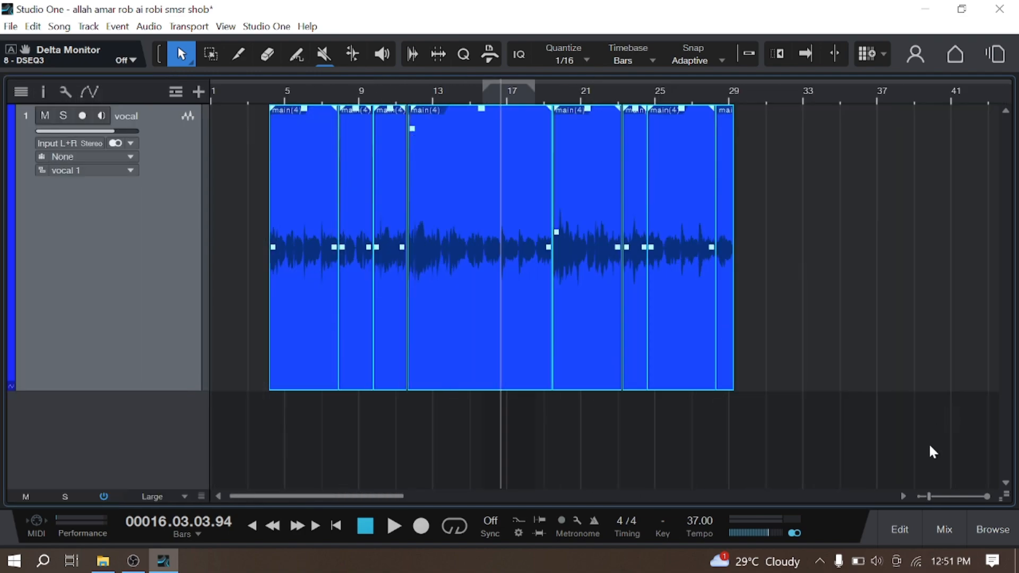
left_click(937, 531)
right_click(630, 372)
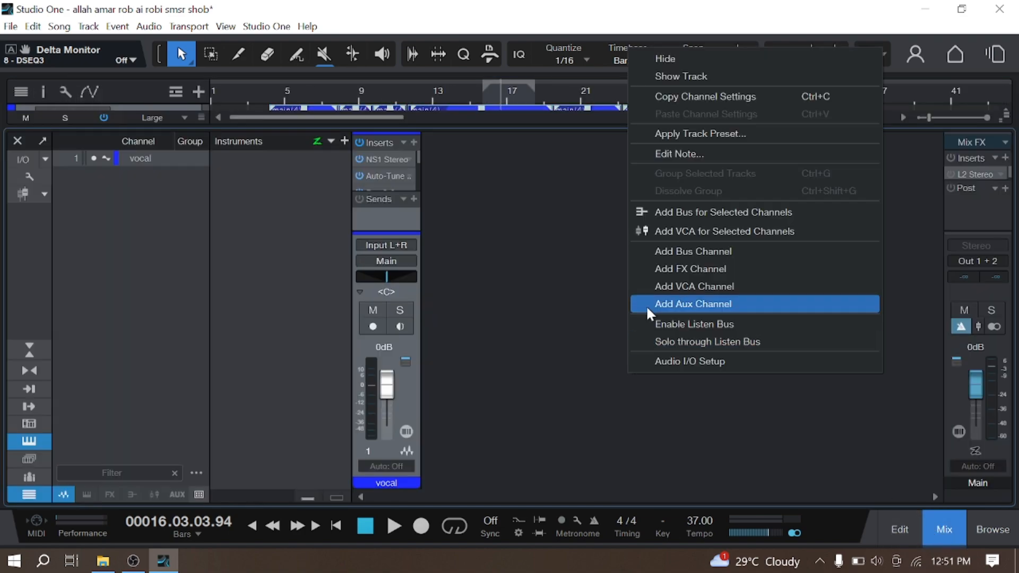
left_click(702, 269)
Step: Insert the FabFilter Pro-R reverb on the new FX channel and close its editor
left_click(482, 144)
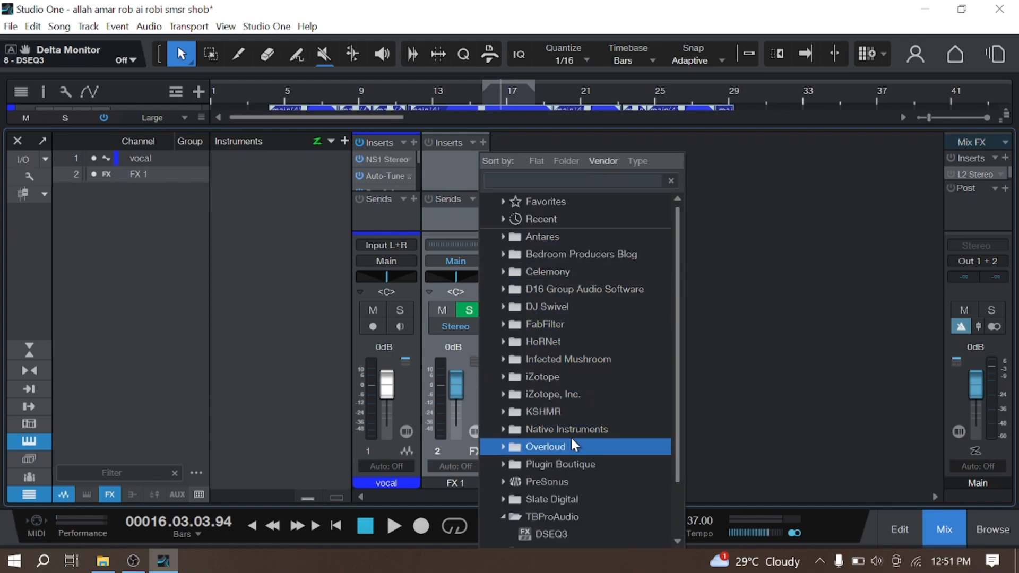
left_click(572, 324)
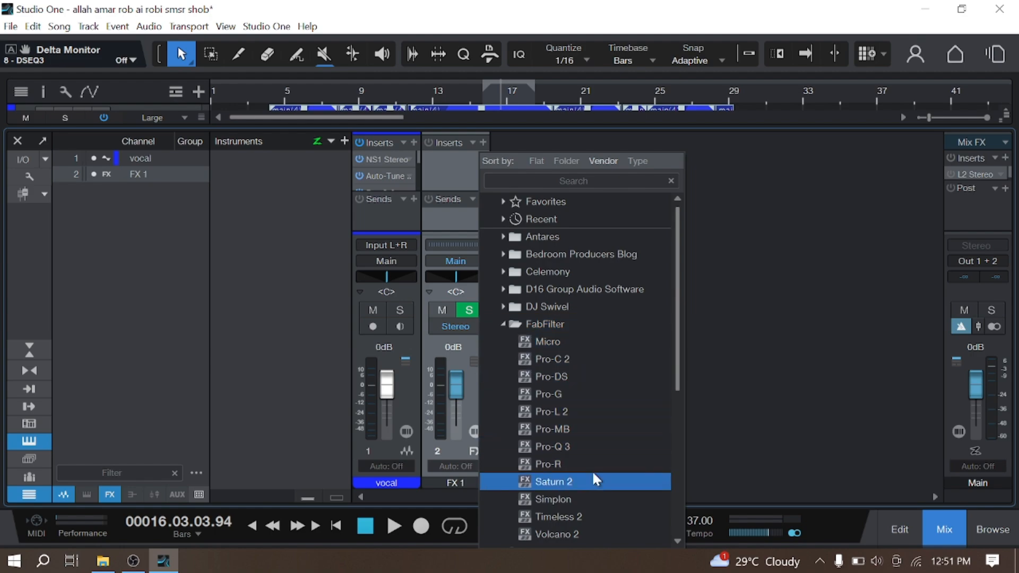
scroll(591, 470, "down", 2)
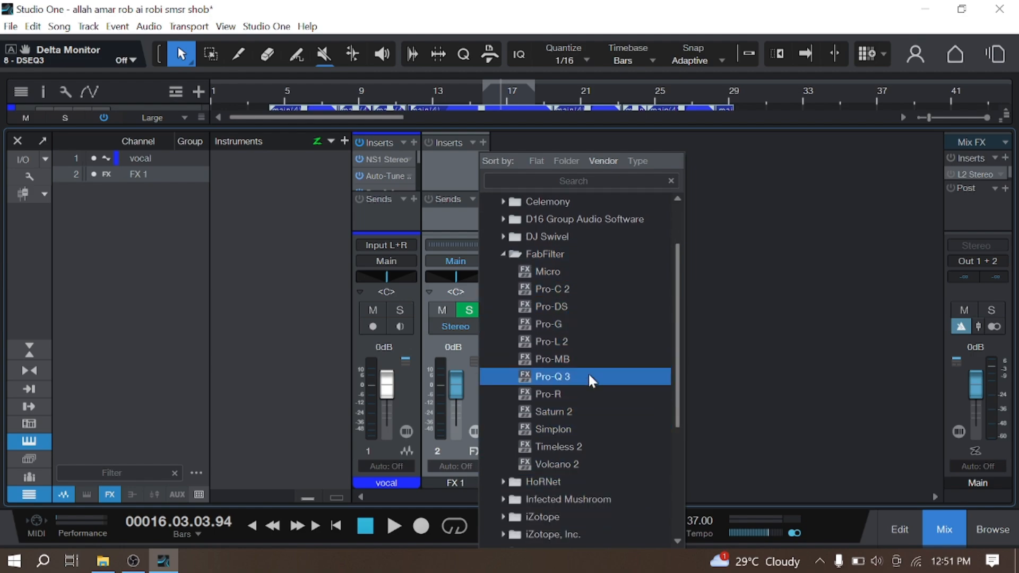
left_click(583, 398)
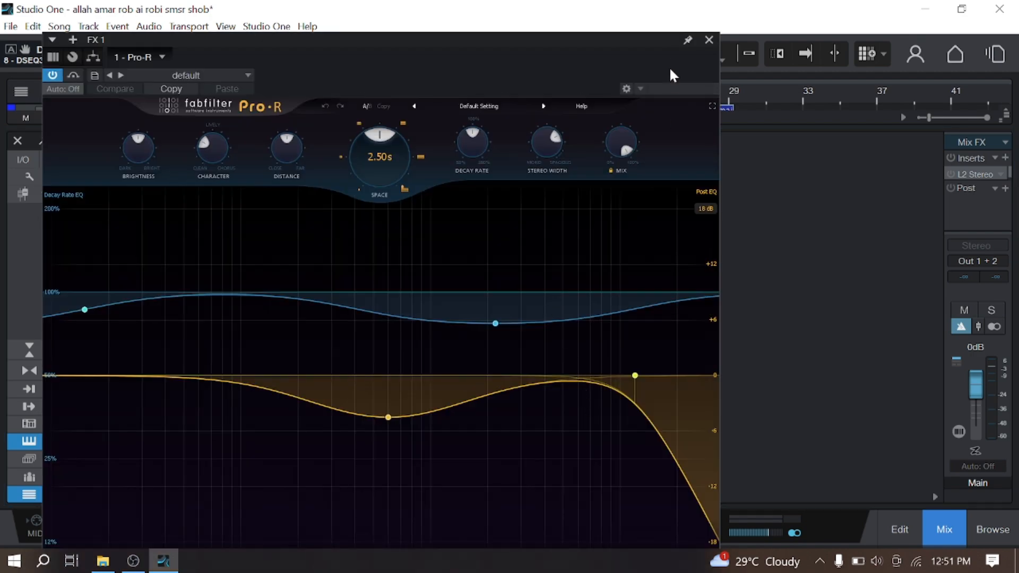
left_click(709, 41)
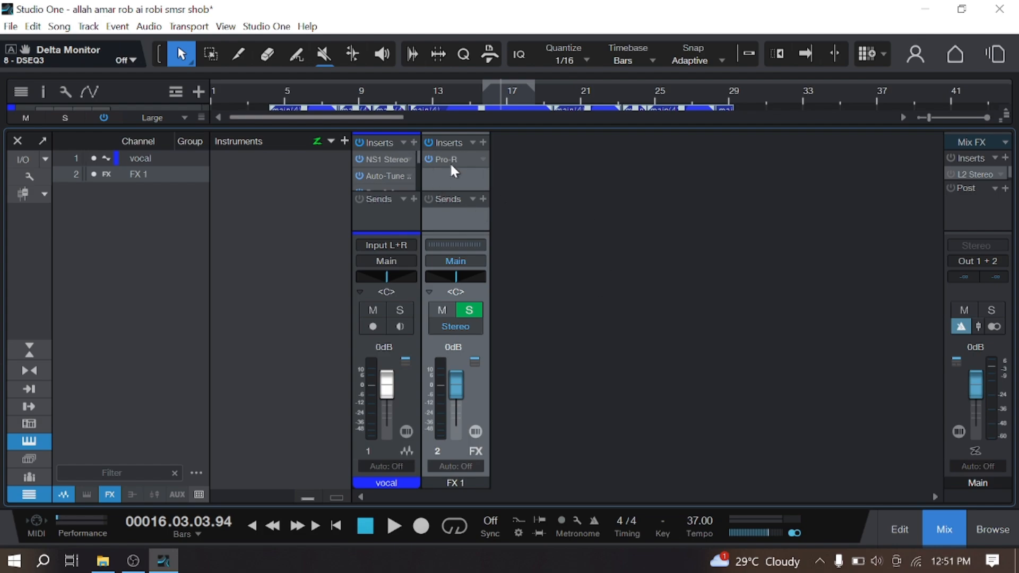
Step: Rename the FX channel as R
left_click(947, 524)
left_click(953, 527)
double_click(469, 482)
type("rv")
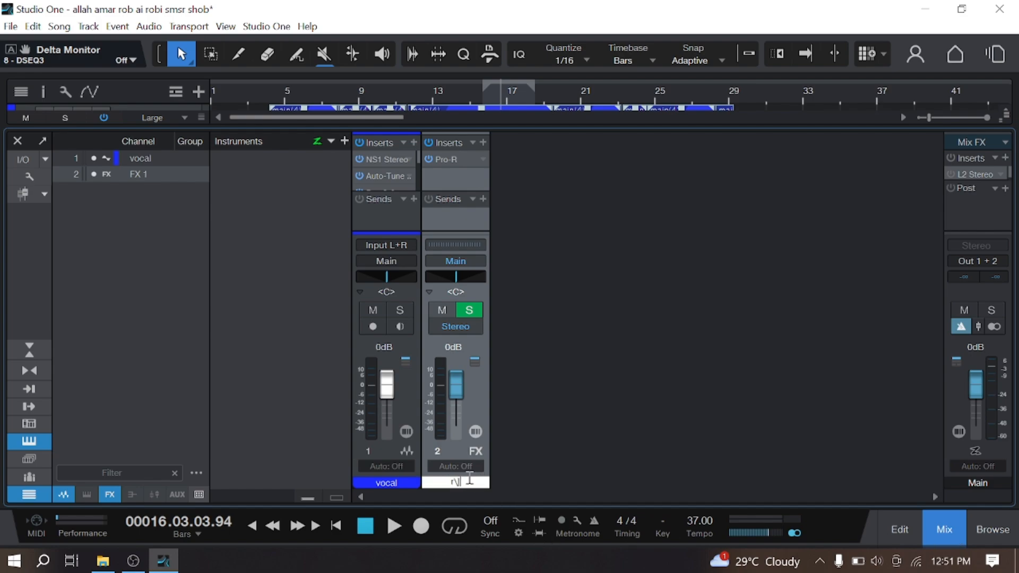
key("Return")
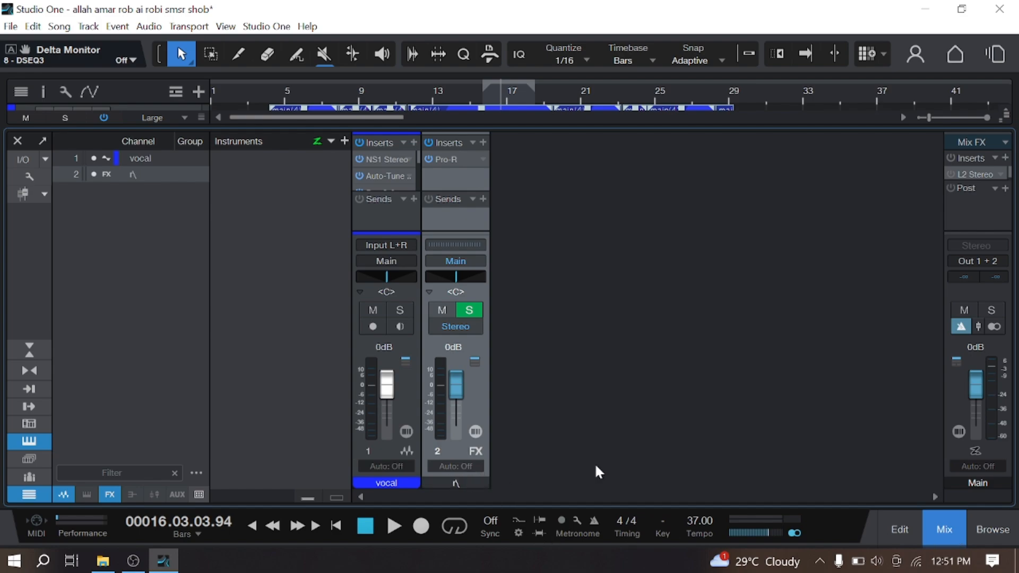
double_click(470, 484)
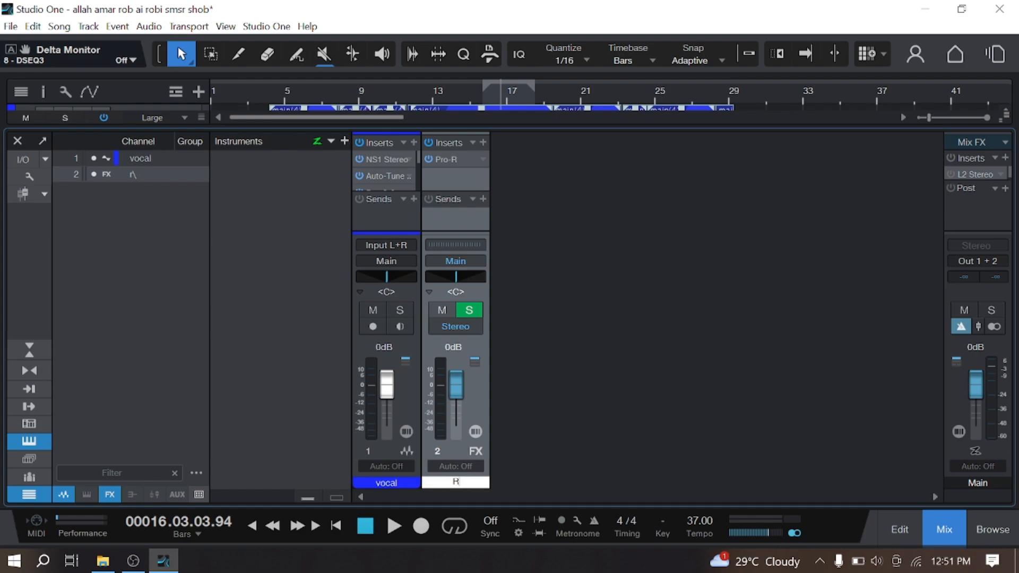
key("Return")
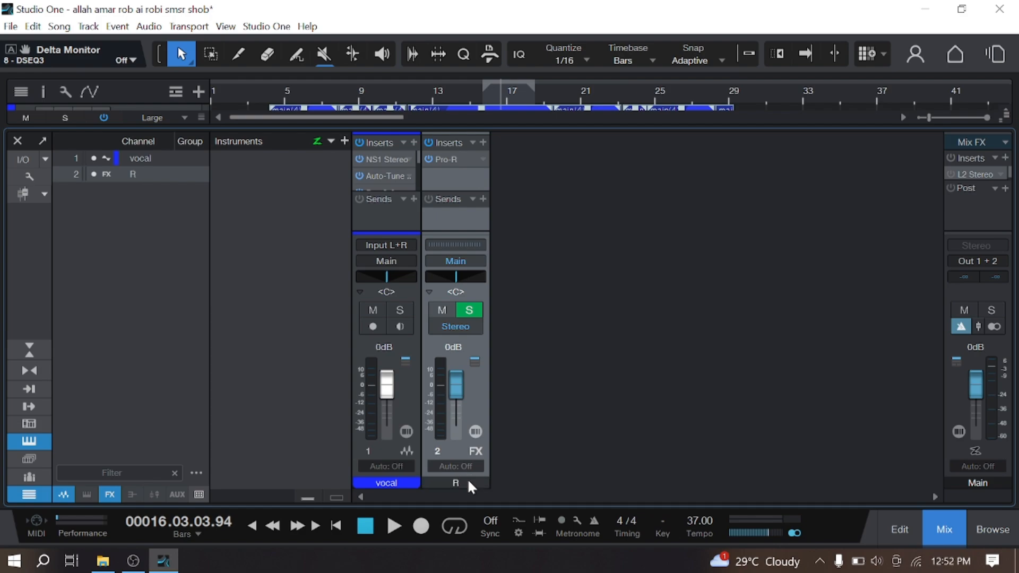
Step: Return to the arrangement, show the vocal track's inspector and add a send from the vocal to the R channel
left_click(935, 519)
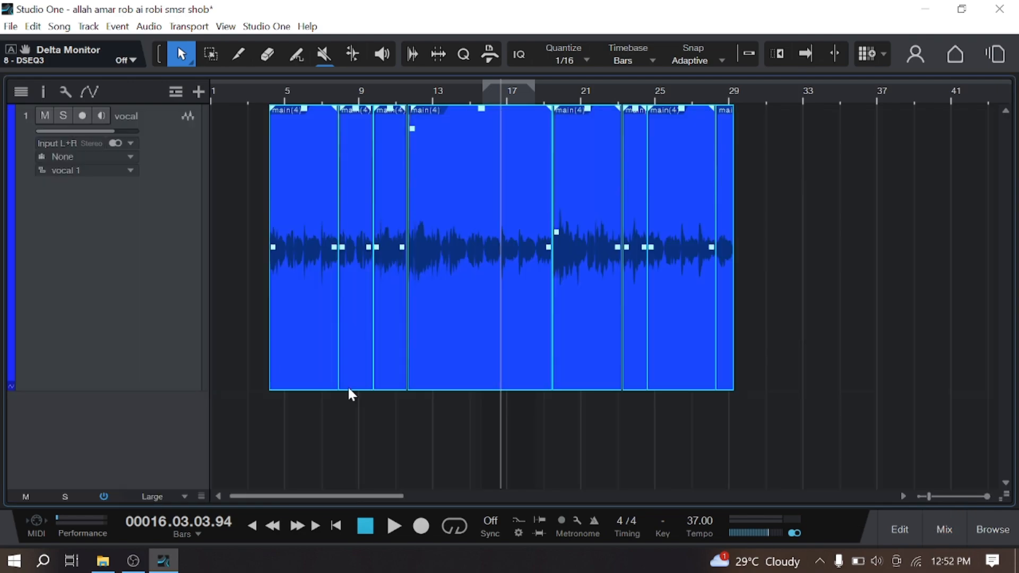
left_click(42, 92)
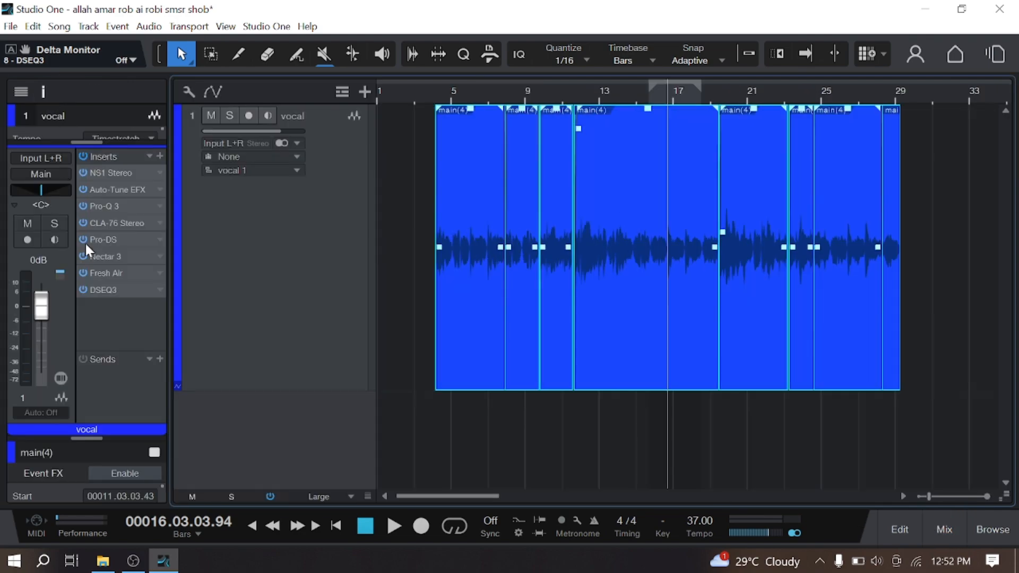
left_click(161, 359)
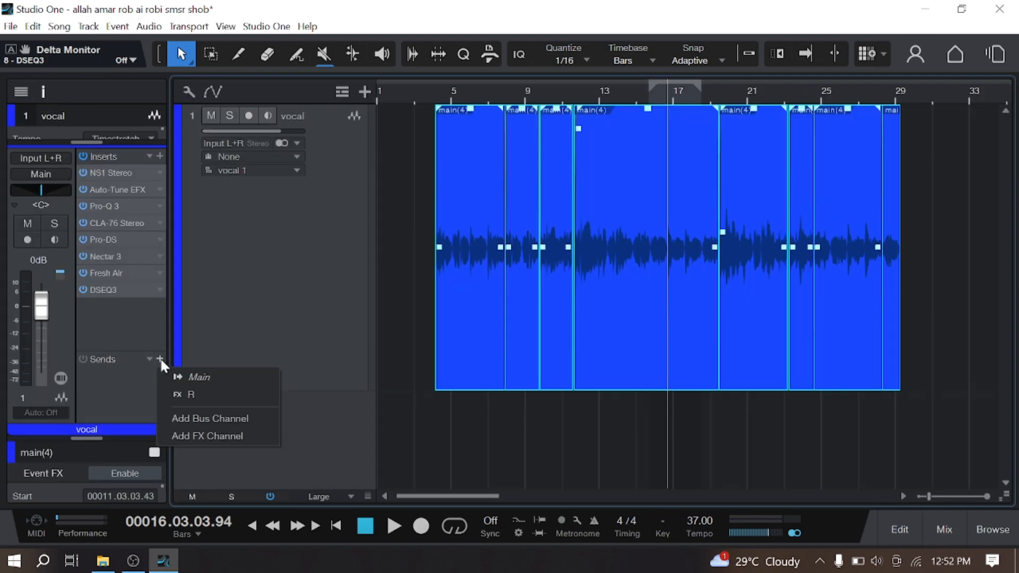
left_click(216, 392)
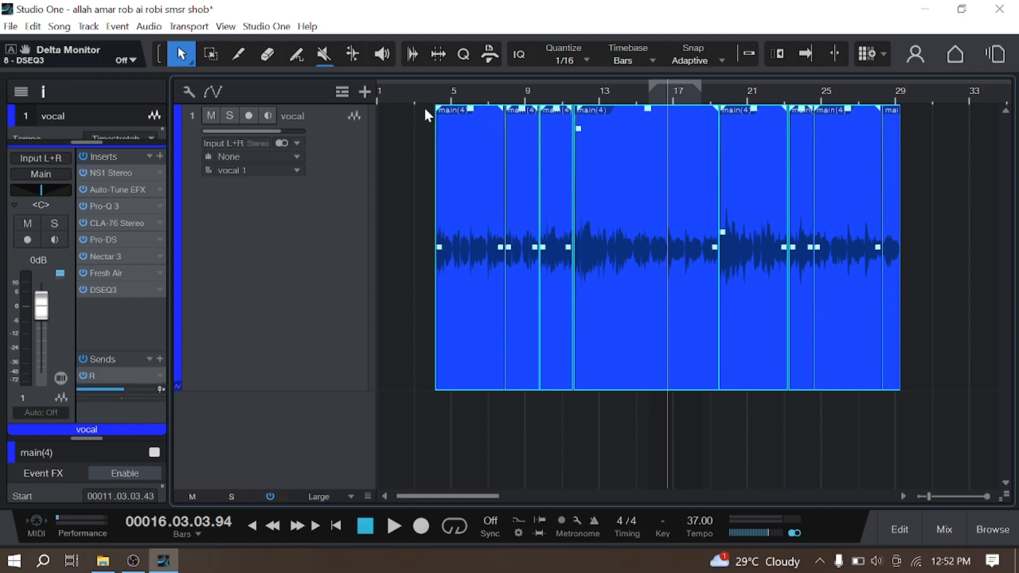
Step: Play the vocal from its start and, in the send's Pro-R reverb, set the decay rate to minimum and the space to 4.19 s
left_click(441, 91)
key("space")
scroll(441, 91, "up", 3)
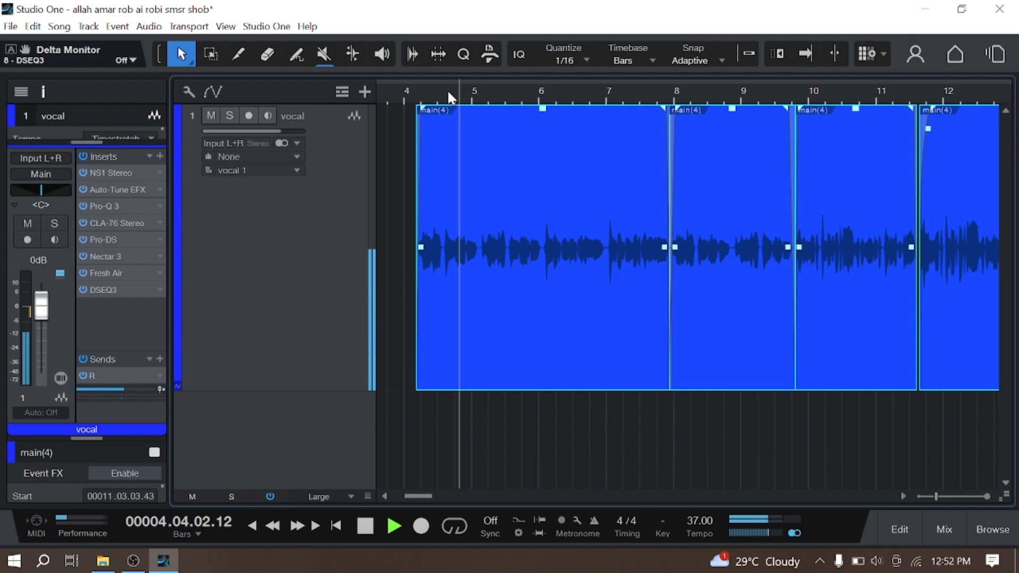
left_click(119, 375)
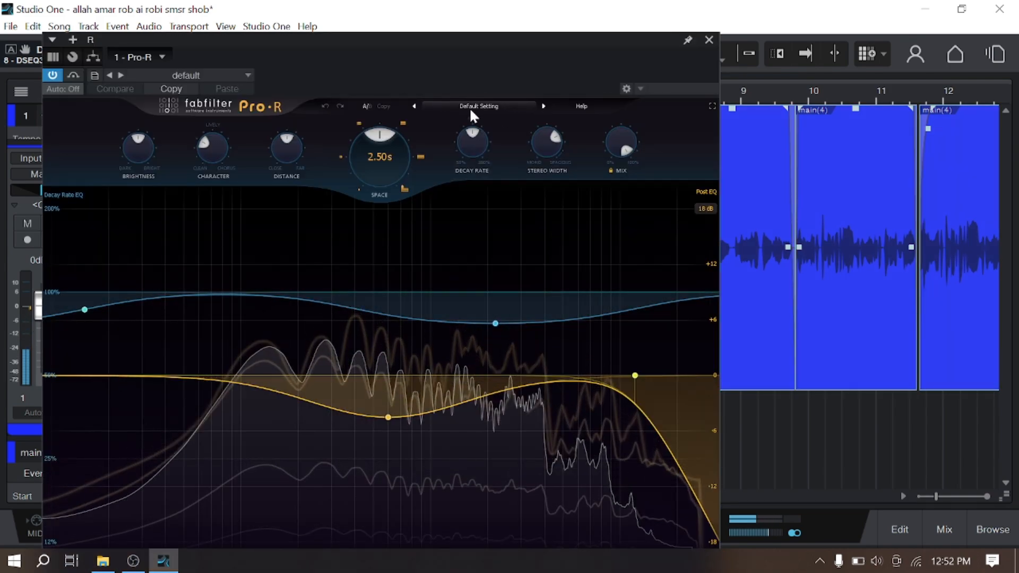
left_click_drag(387, 137, 231, 306)
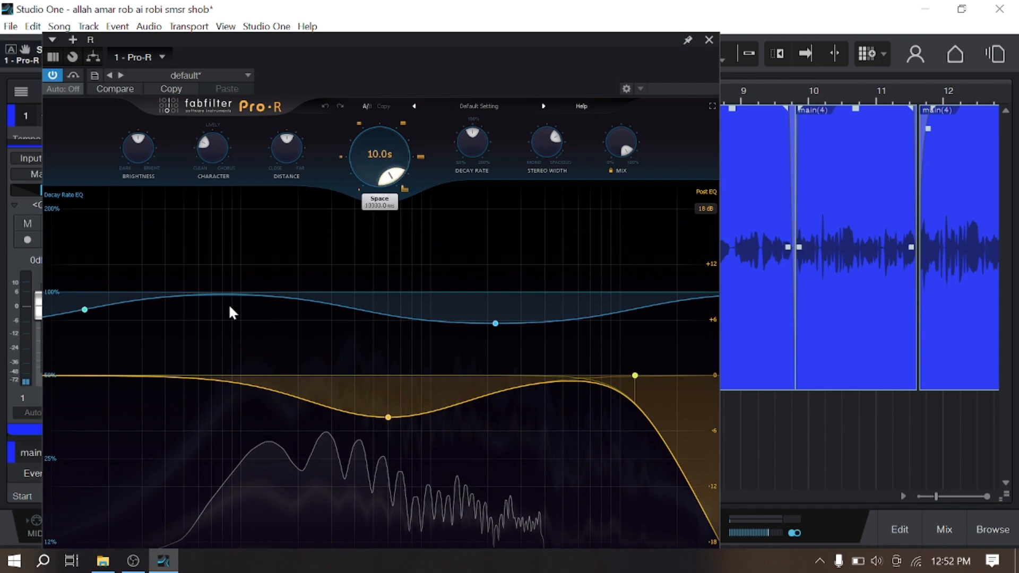
left_click_drag(472, 137, 408, 172)
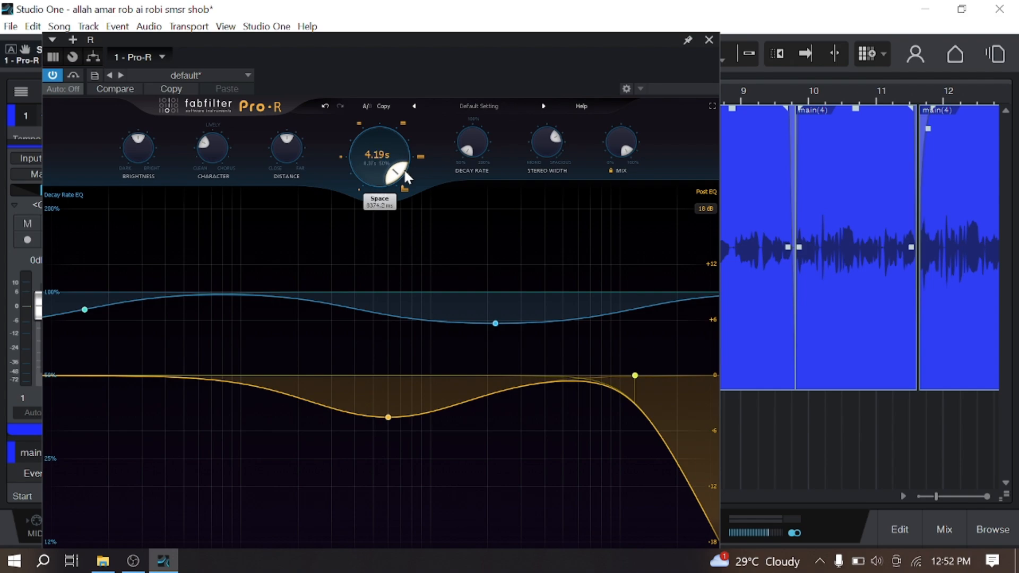
Step: Turn Pro-R's character down to its clean minimum and close the reverb's editor
left_click_drag(489, 46, 568, 19)
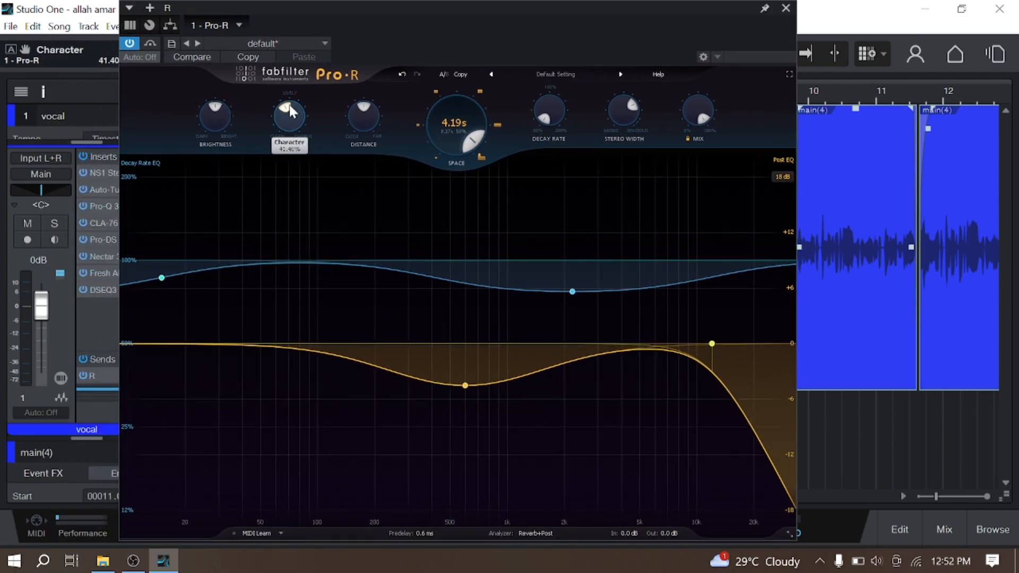
left_click_drag(289, 104, 291, 139)
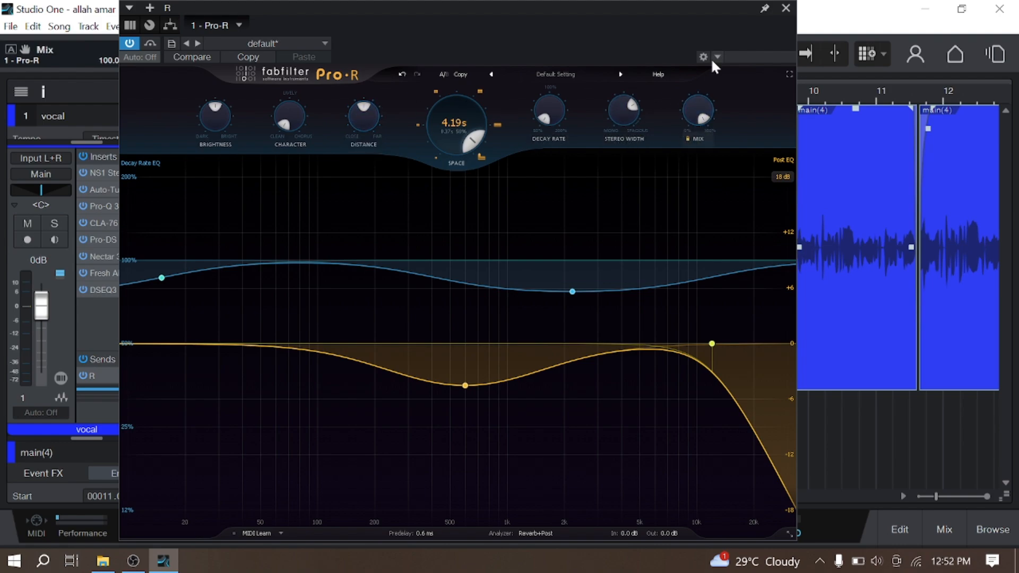
left_click(786, 8)
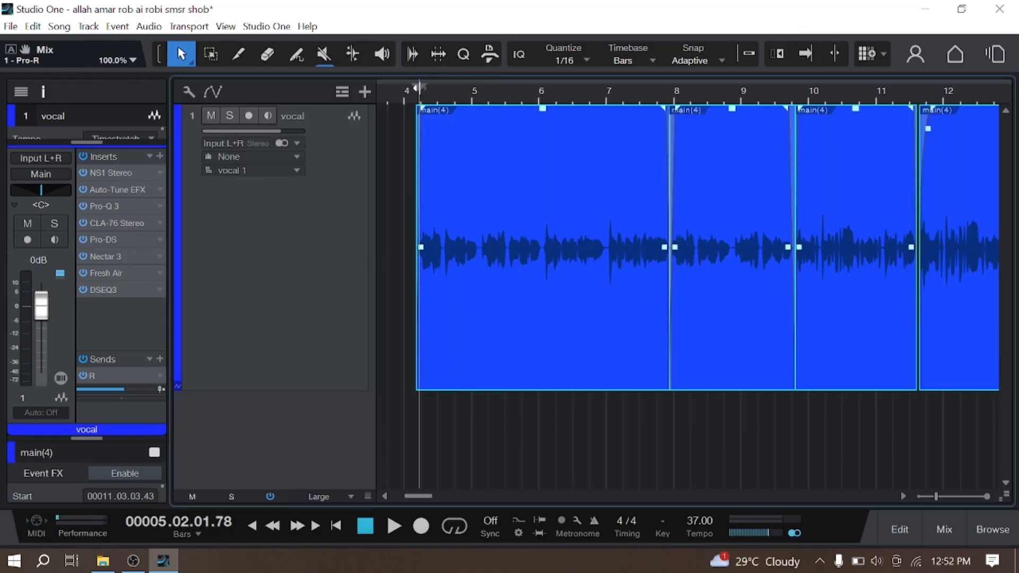
Step: Audition the vocal with the reverb and review the Pro-R settings
key("space")
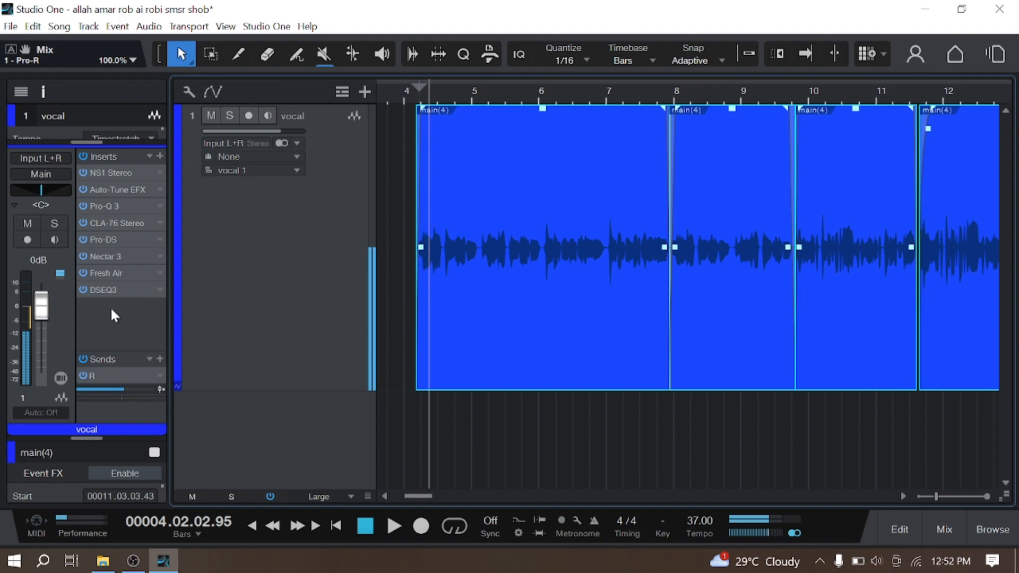
left_click(107, 373)
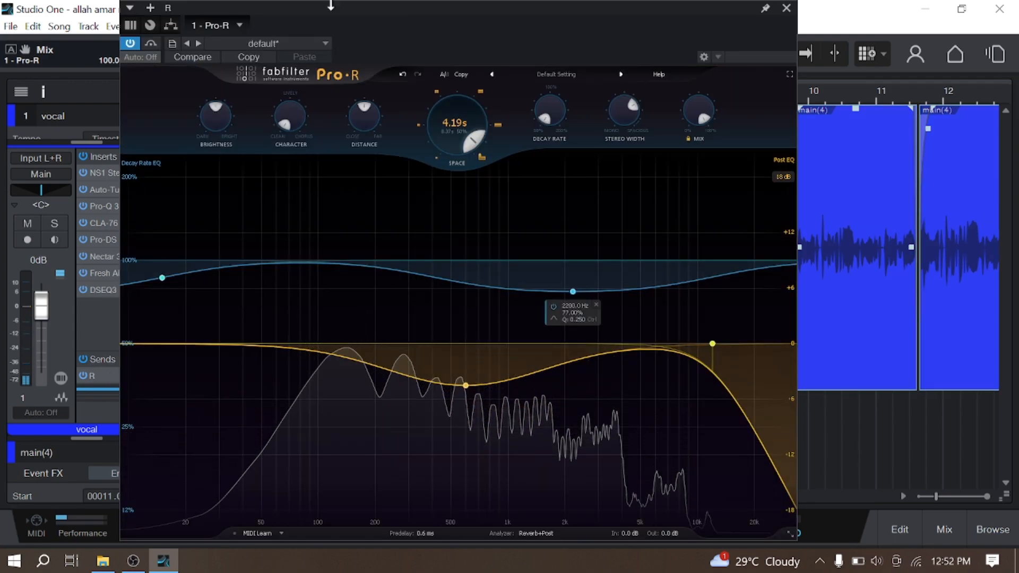
left_click_drag(320, 9, 350, 5)
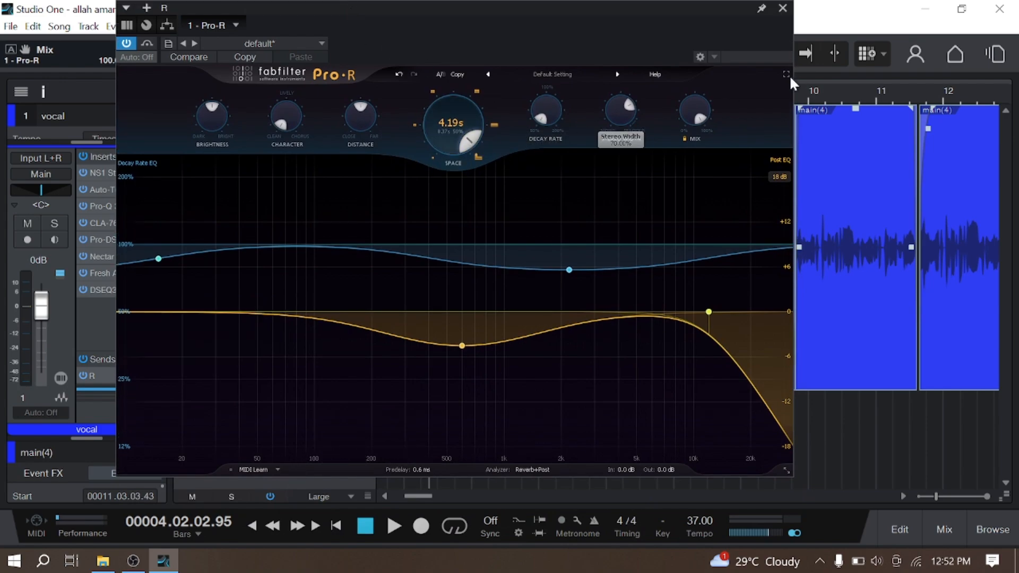
left_click(782, 9)
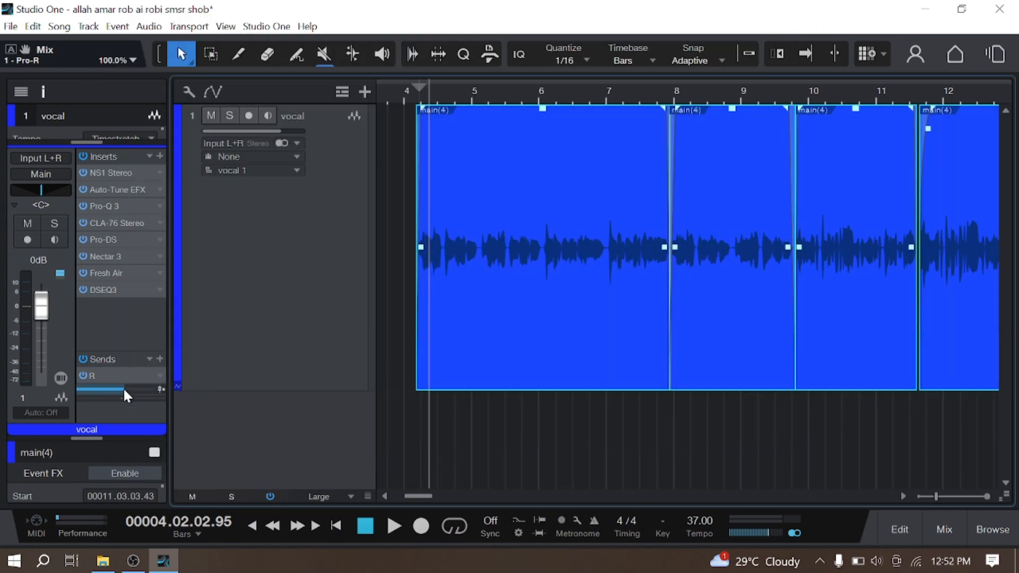
Step: Lower the vocal's send level to the R channel to -11.6 dB while listening to playback
left_click_drag(124, 391, 118, 393)
key("space")
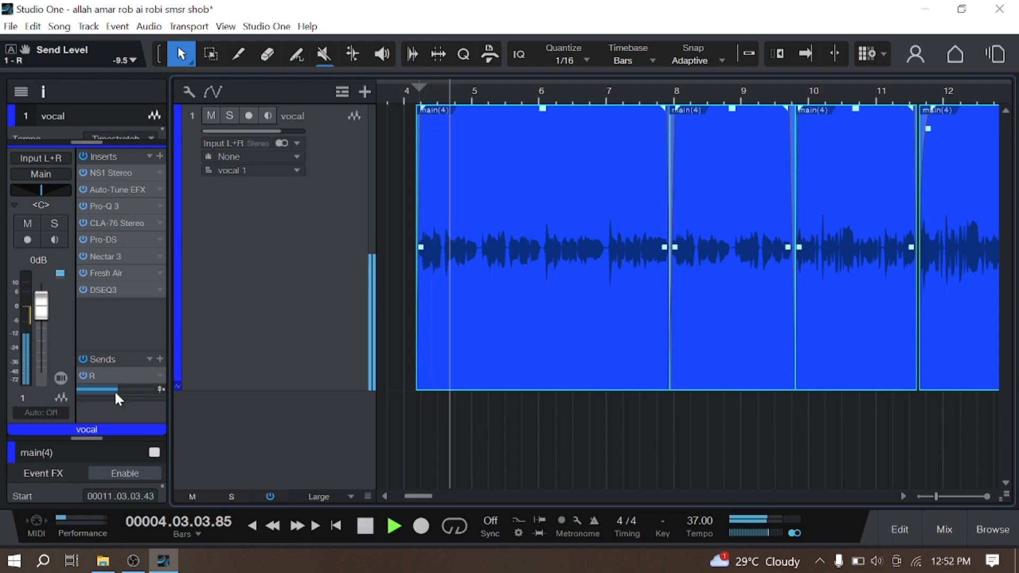
left_click_drag(113, 390, 107, 390)
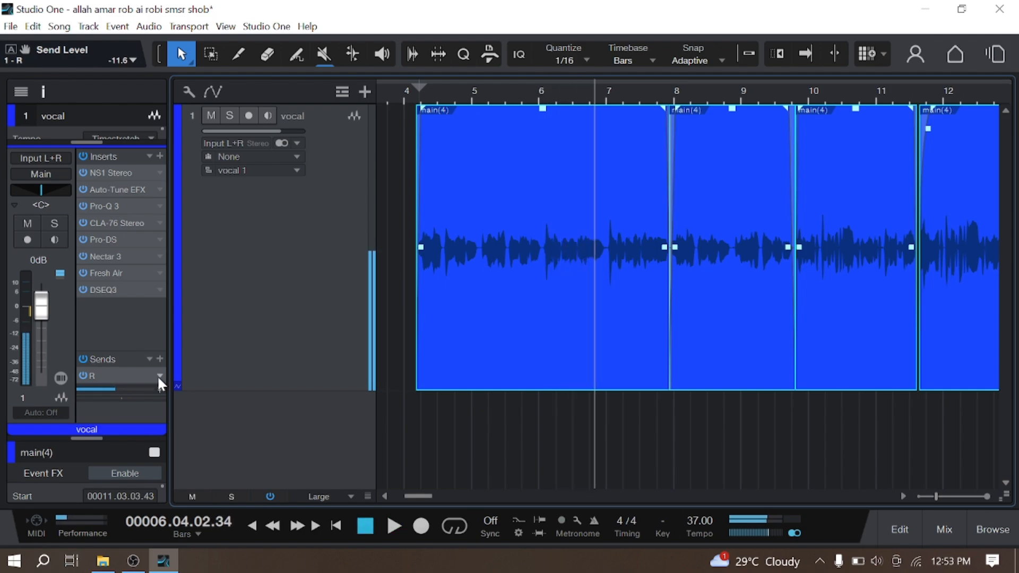
Step: Solo the R reverb channel in the mixing console
left_click(946, 526)
right_click(717, 316)
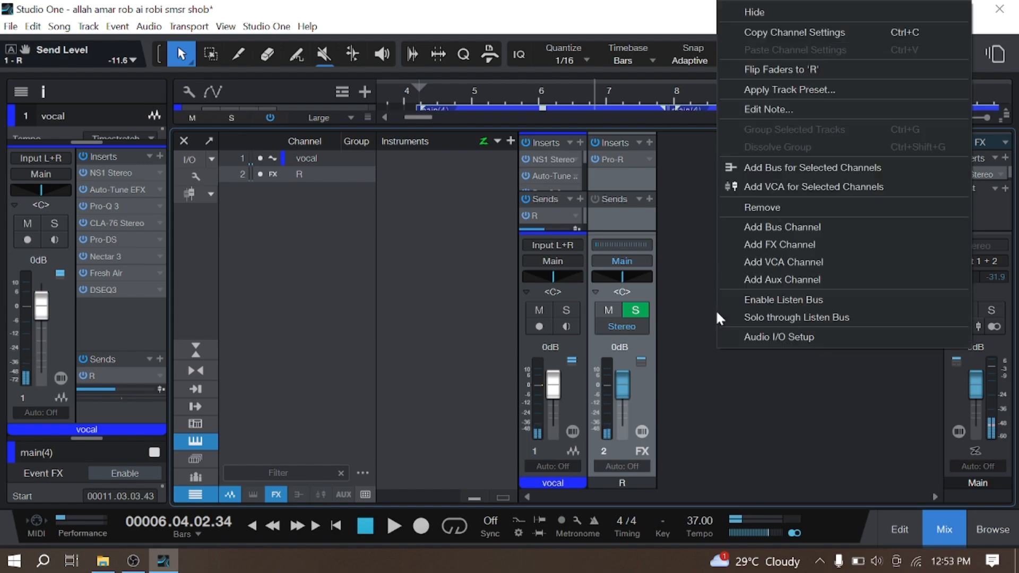
left_click(632, 313)
left_click(634, 313)
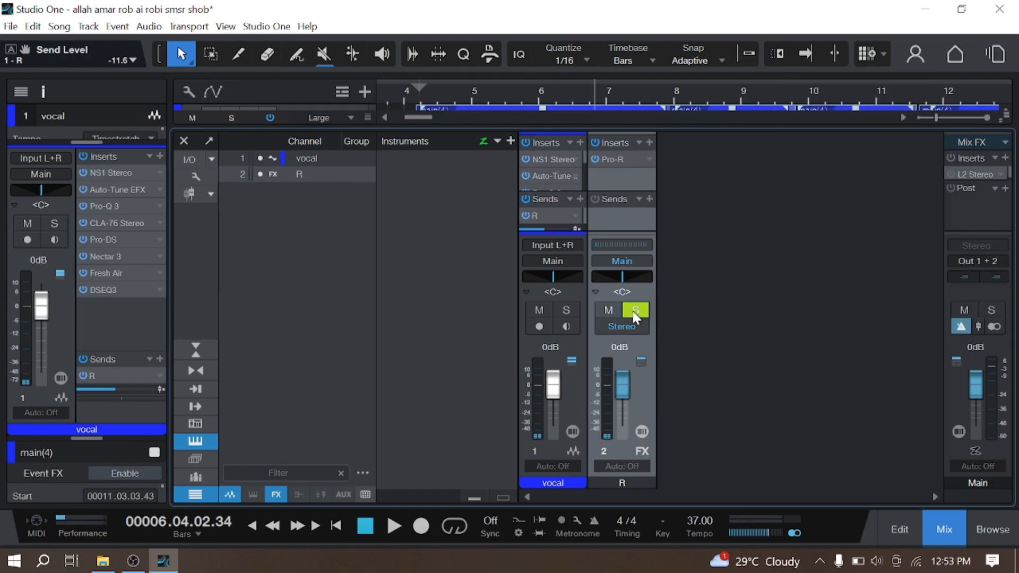
Step: Add a new FX channel in the mixing console and name it delay
right_click(717, 326)
left_click(796, 241)
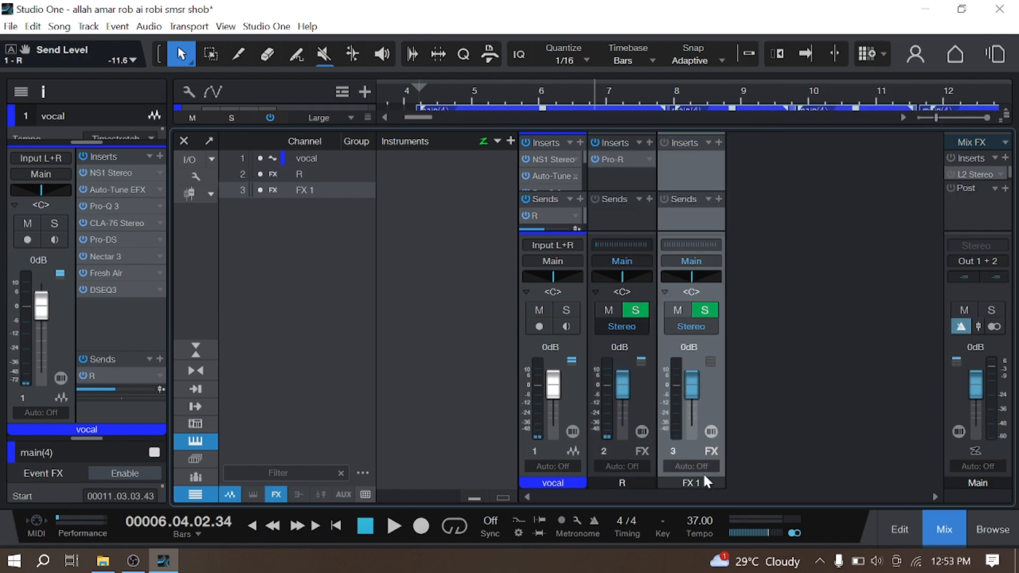
double_click(703, 481)
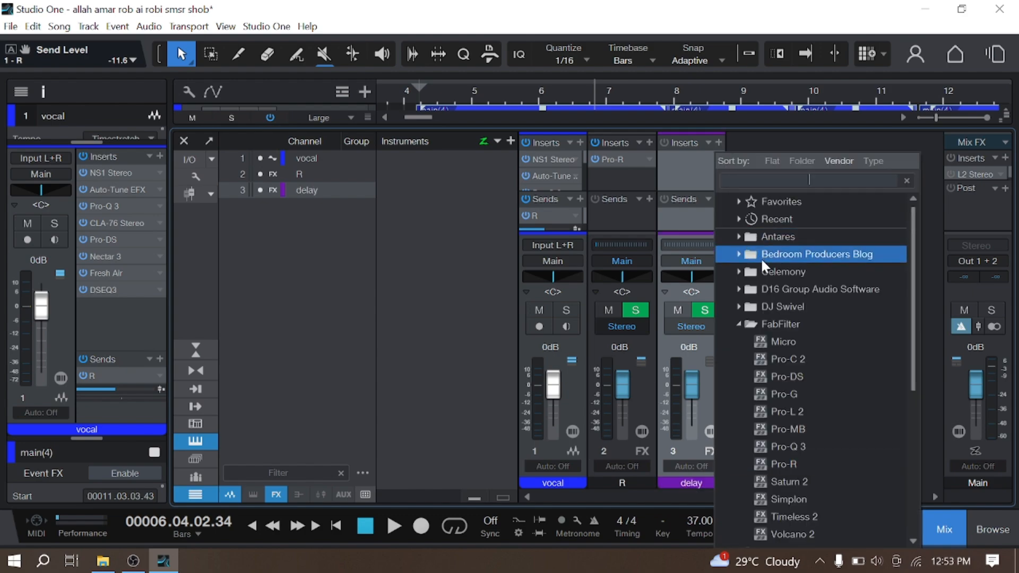
Step: Insert H-Delay Stereo on the delay channel by searching for "delay", then hide the console and reposition the plug-in editor over the arrangement
left_click(783, 321)
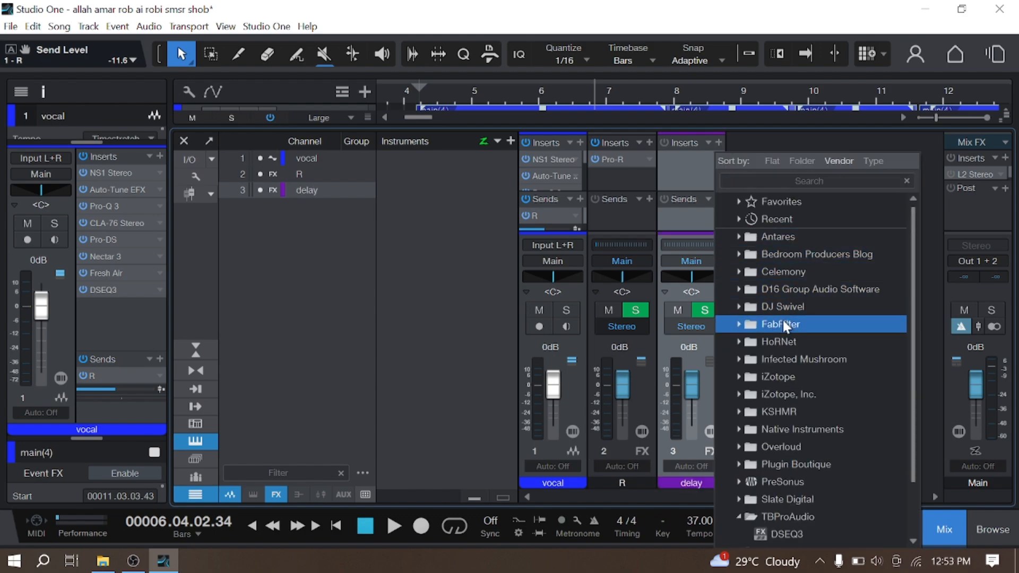
left_click(837, 181)
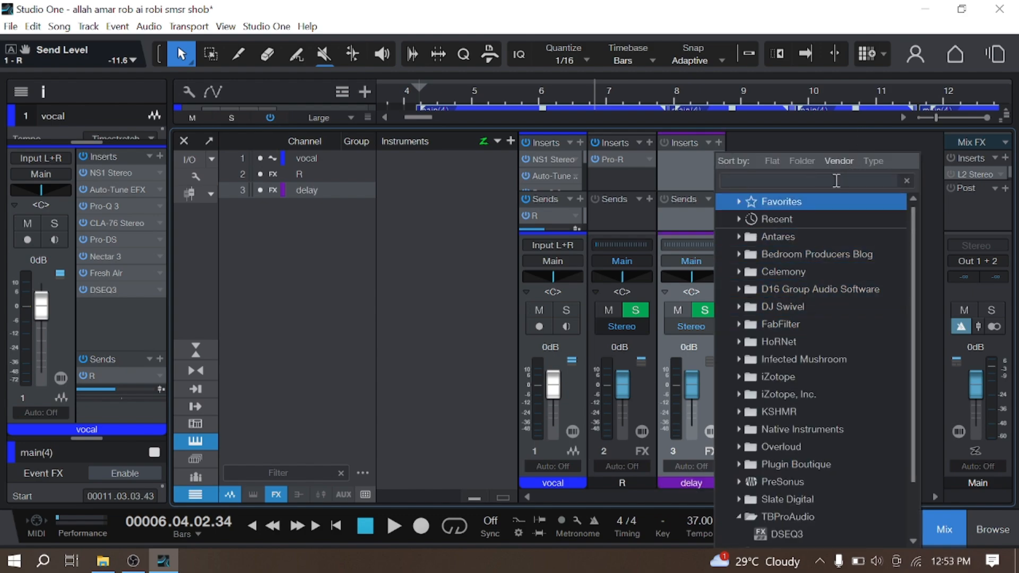
type("h")
key("BackSpace")
type("delay")
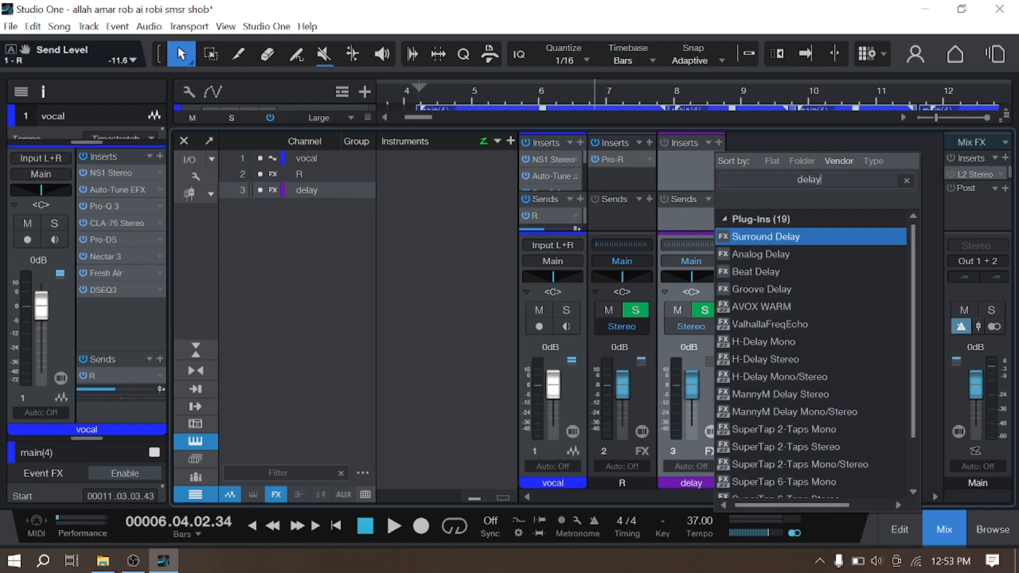
left_click(798, 360)
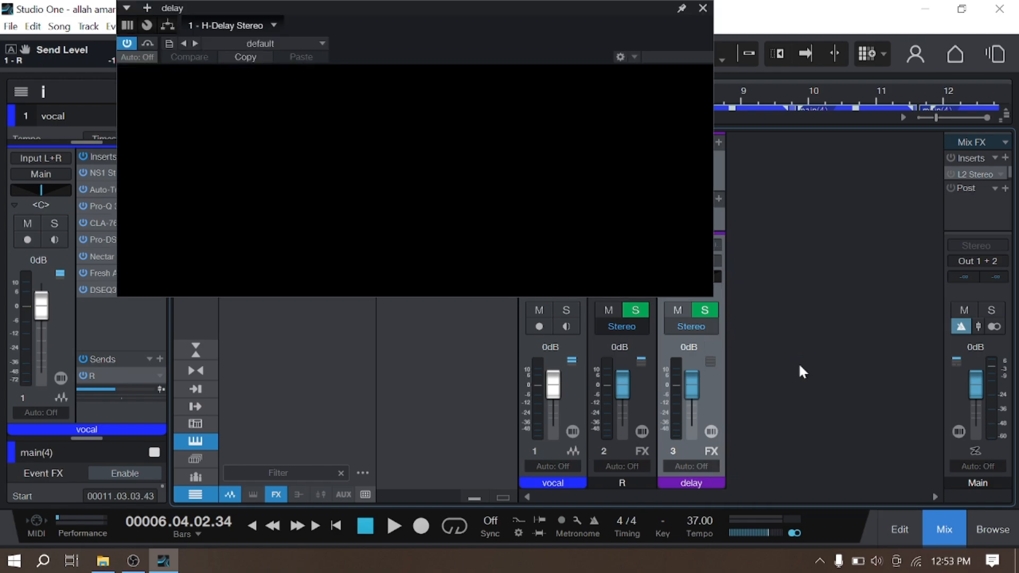
left_click(937, 530)
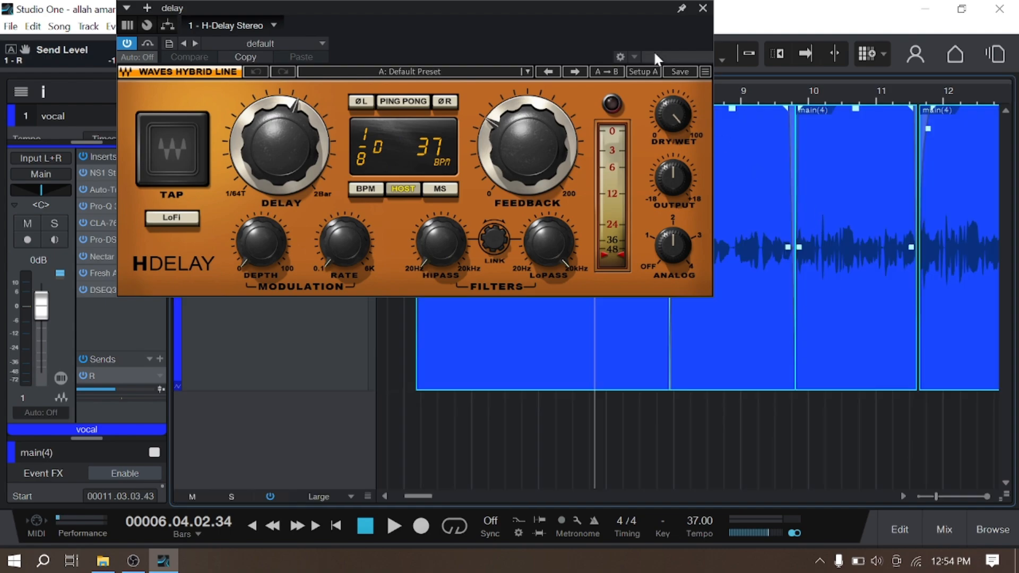
left_click_drag(633, 12, 818, 170)
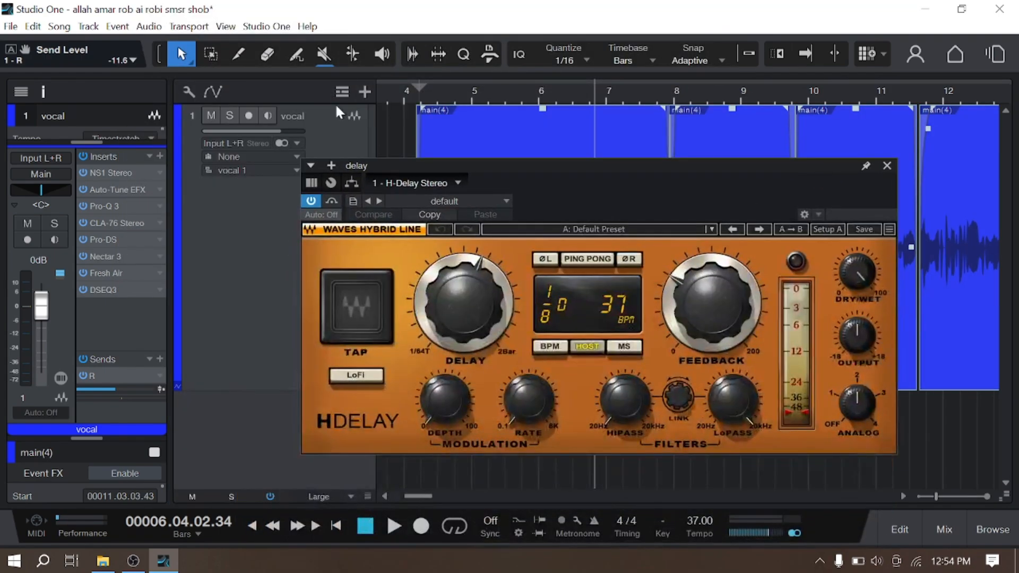
Step: Add a send from the vocal track to the delay channel, enlarge the sends area and play the song from bar 4
left_click(417, 93)
left_click(159, 359)
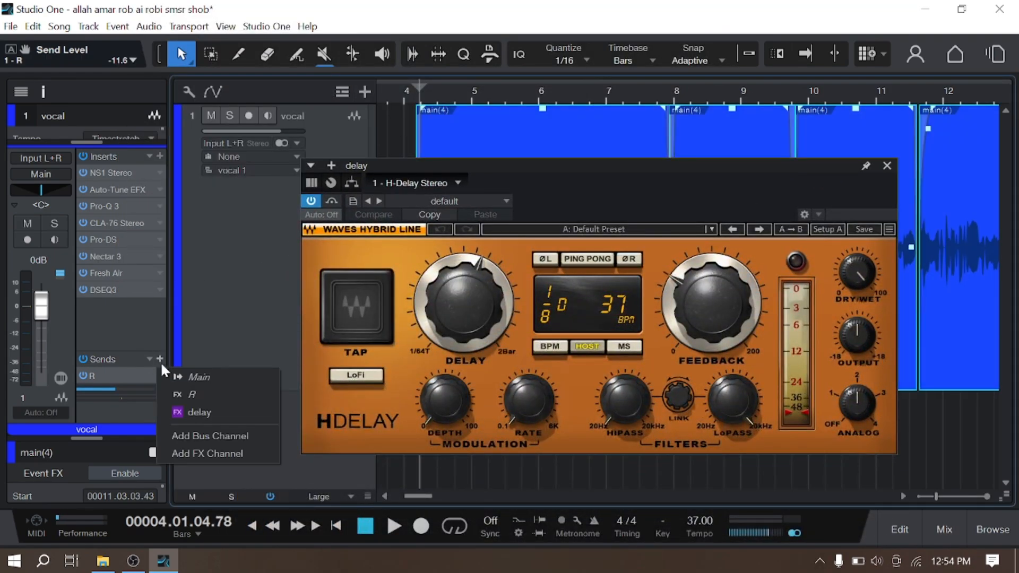
left_click(202, 412)
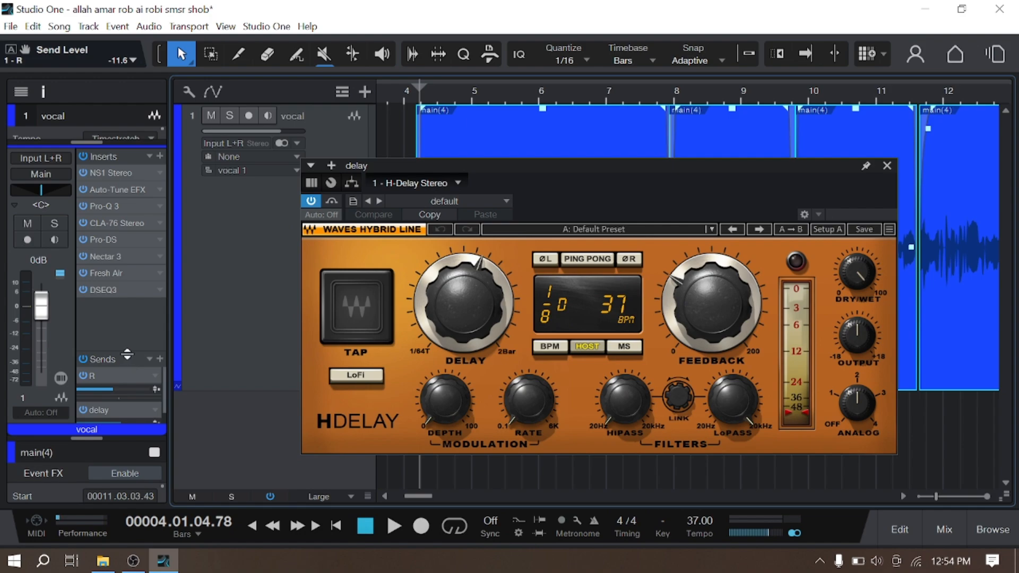
left_click_drag(127, 354, 127, 321)
key("space")
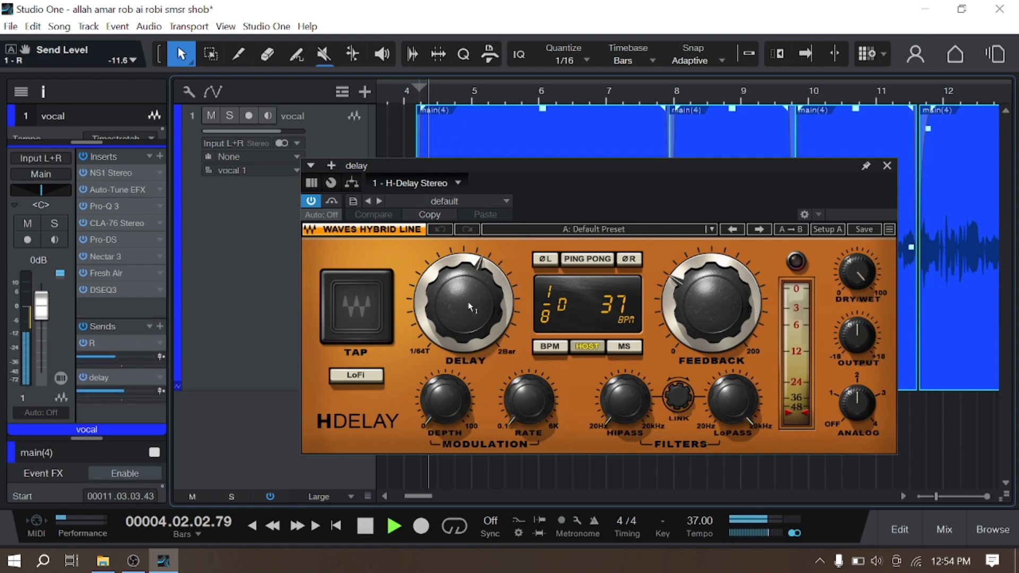
Step: Deactivate the vocal's send to the R channel, keep the delay send active and play the vocal
left_click(83, 326)
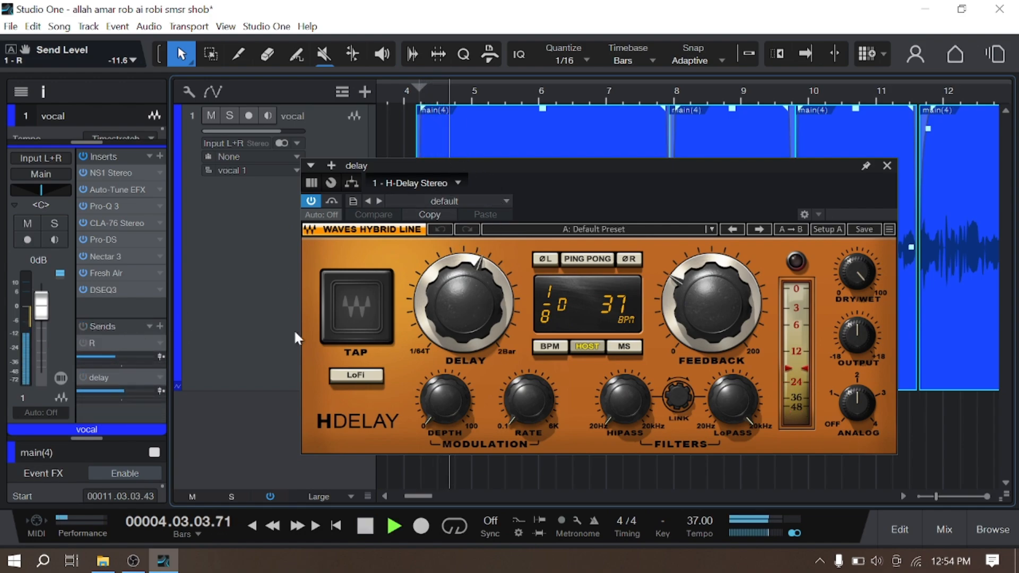
key("space")
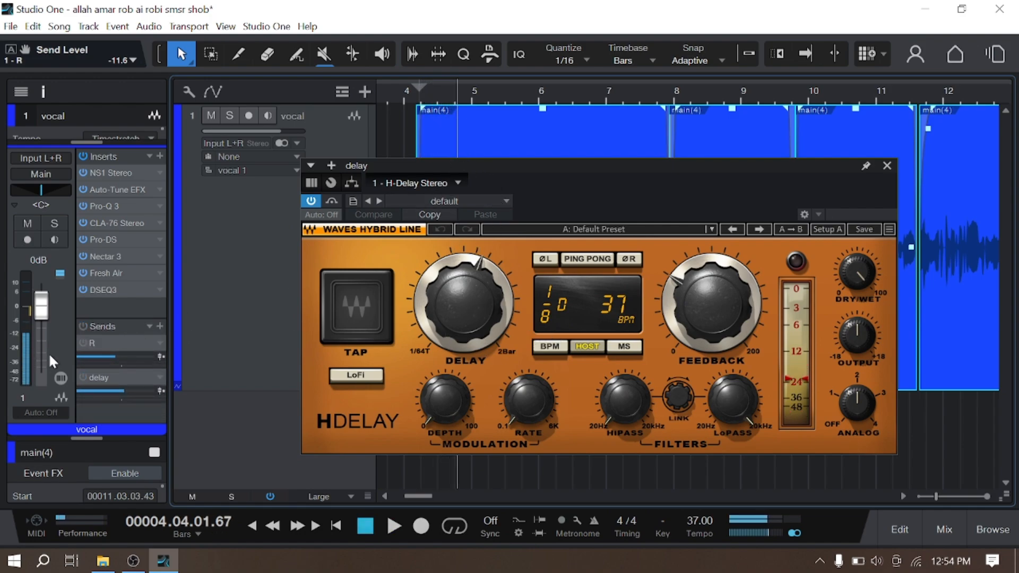
left_click(82, 343)
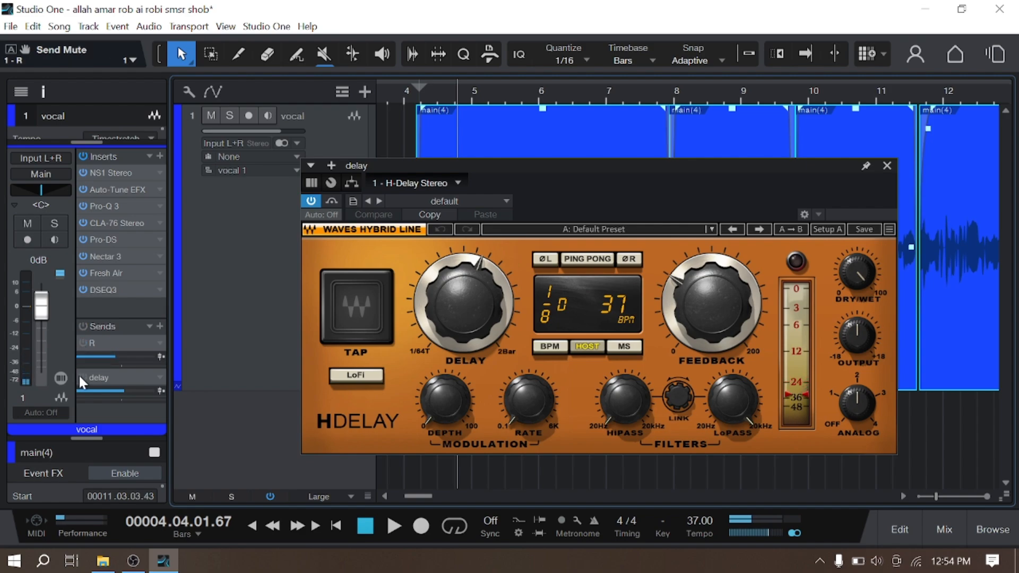
left_click(83, 327)
key("space")
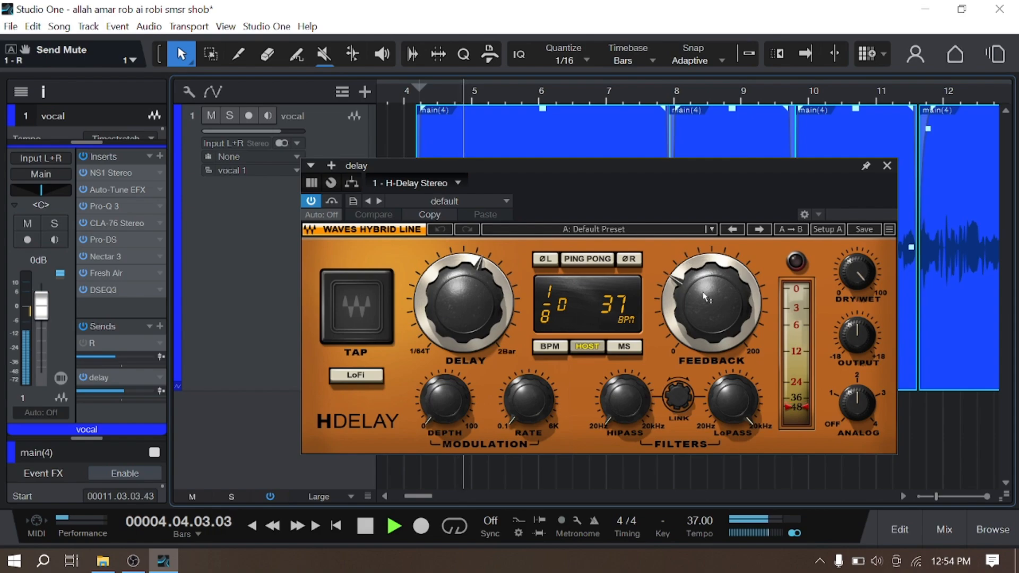
Step: Adjust H-Delay's delay time during playback and set feedback to 35, HiPass to 24 Hz and LoPass to 12.7 kHz
mouse_move(706, 298)
left_mouse_down()
mouse_move(706, 313)
mouse_move(704, 299)
left_mouse_up()
mouse_move(463, 304)
left_mouse_down()
mouse_move(464, 324)
mouse_move(464, 307)
left_mouse_up()
key("space")
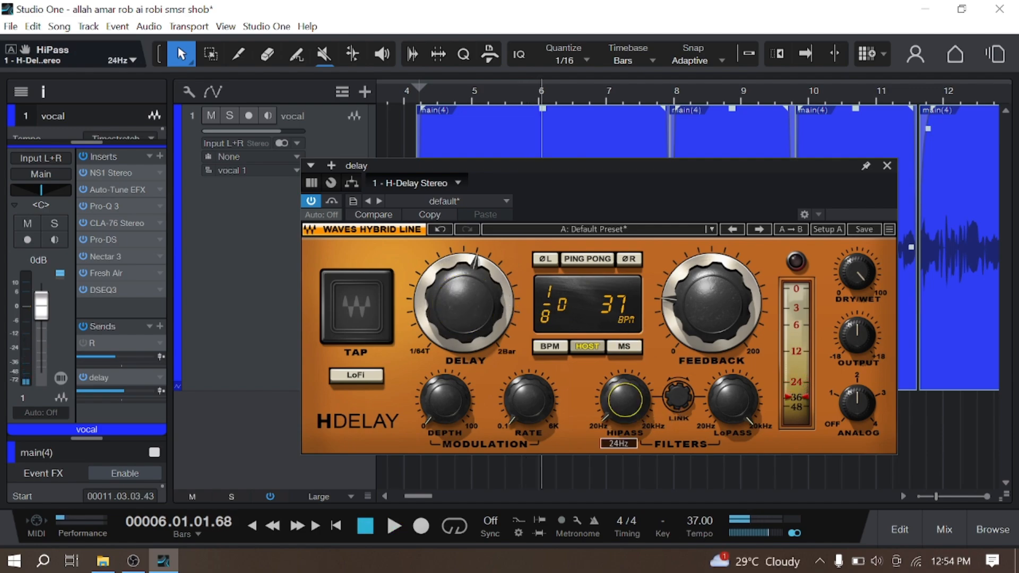
left_click_drag(751, 413, 660, 429)
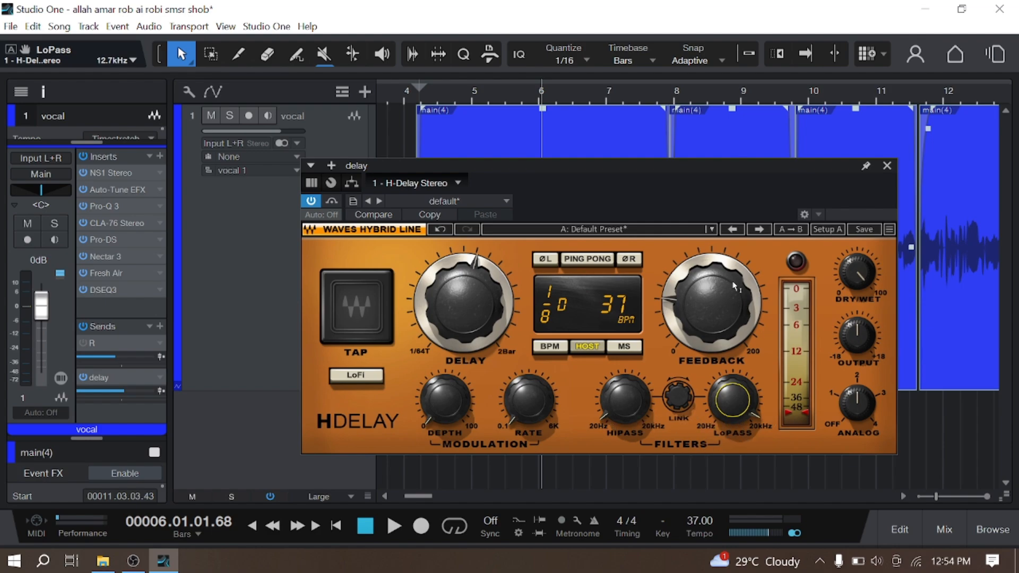
left_click(711, 307)
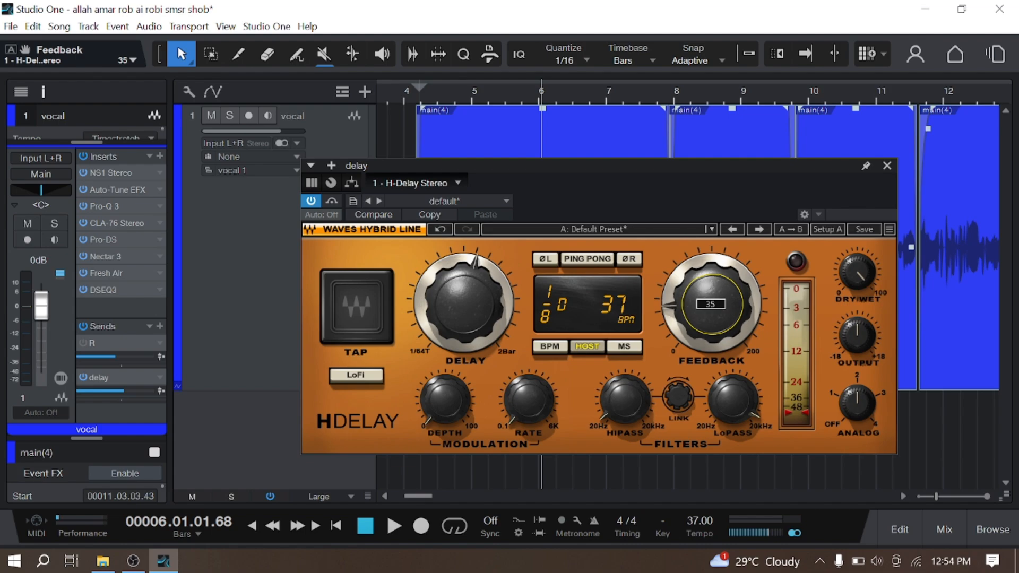
key("space")
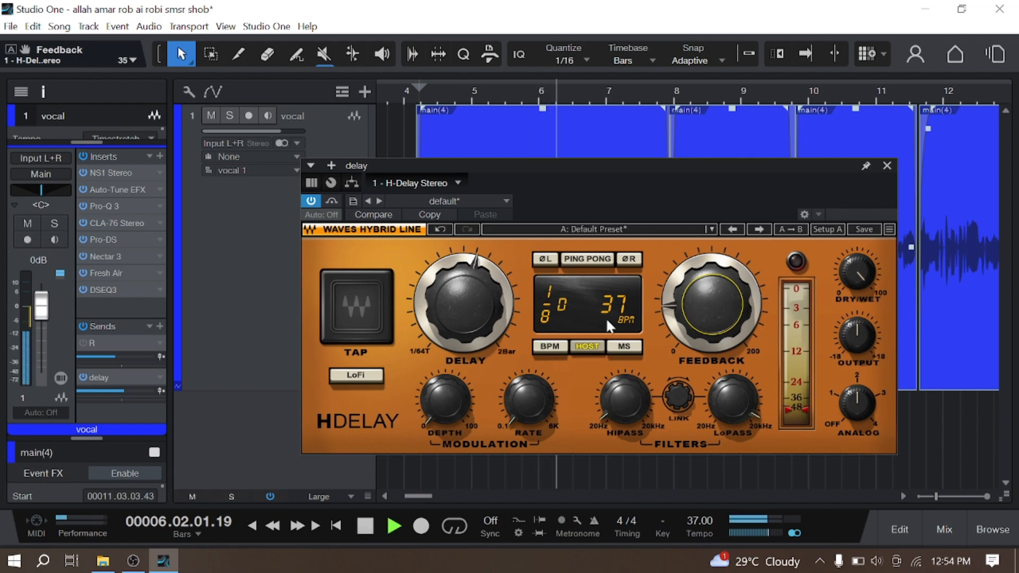
left_click_drag(711, 314, 711, 310)
key("space")
Step: Try H-Delay's Ping Pong mode while playing from bar 10, and switch it back to Stereo
left_click(590, 260)
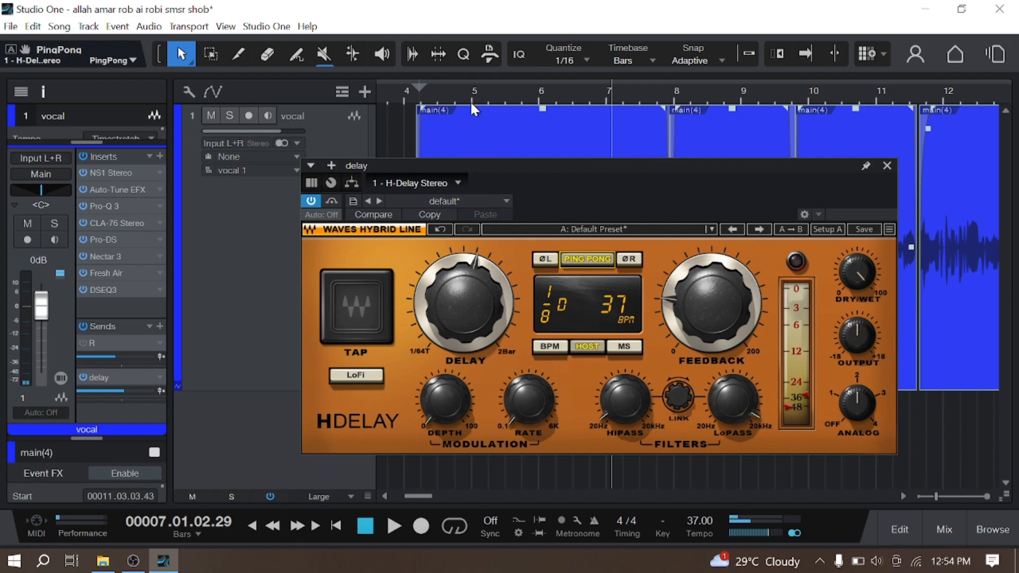
left_click(810, 90)
key("space")
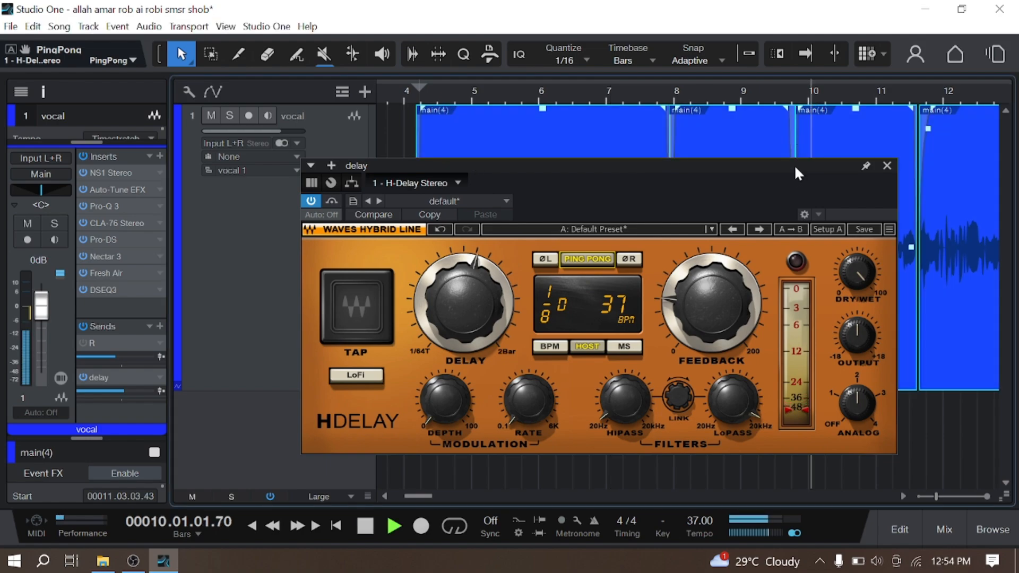
left_click_drag(794, 165, 804, 198)
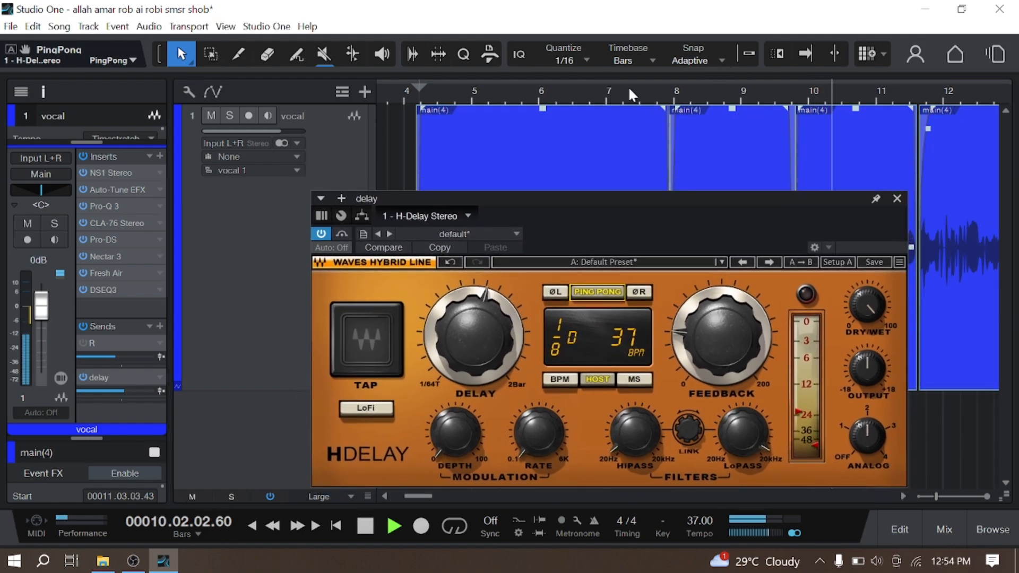
scroll(629, 88, "down", 3)
scroll(591, 89, "up", 3)
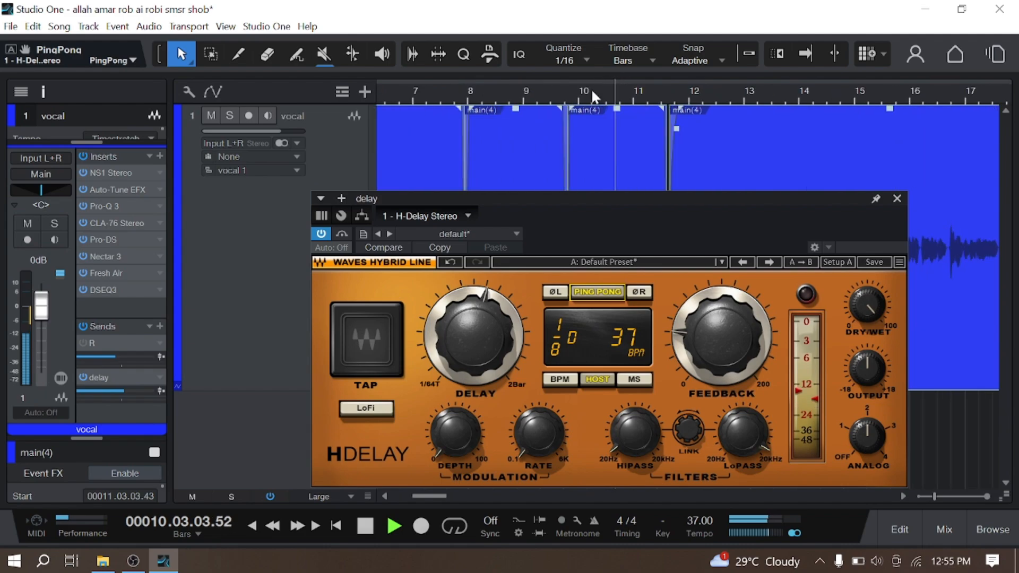
left_click(596, 297)
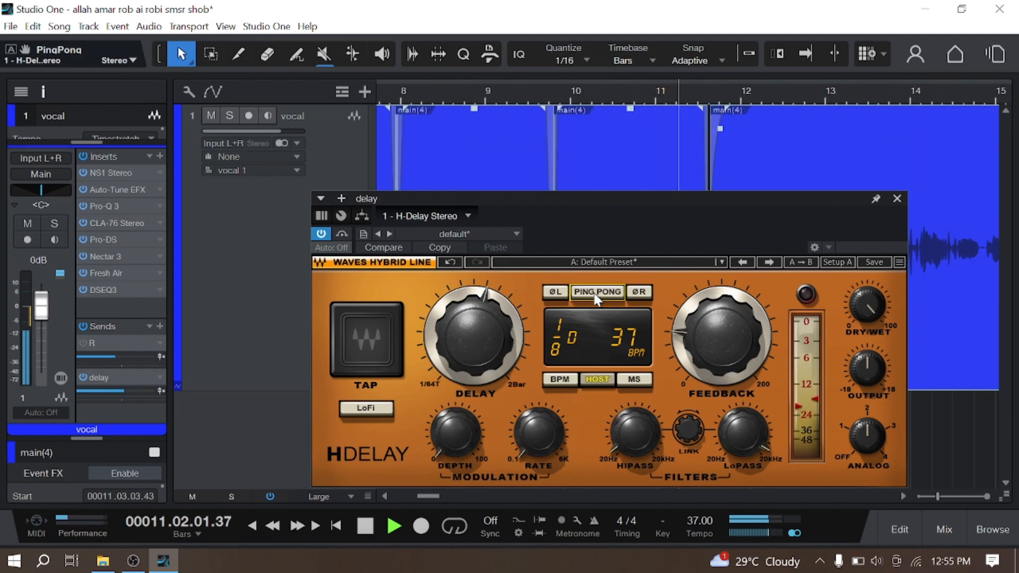
Step: Close the H-Delay editor and lower the vocal's send level to the delay channel to -15.9 dB while listening to playback
key("space")
left_click_drag(106, 392, 98, 394)
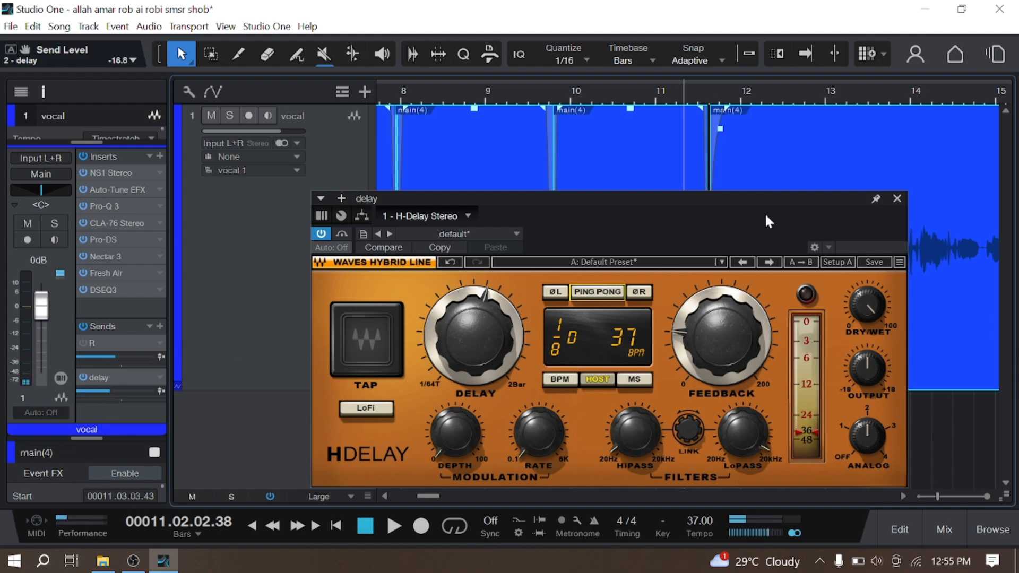
left_click(897, 198)
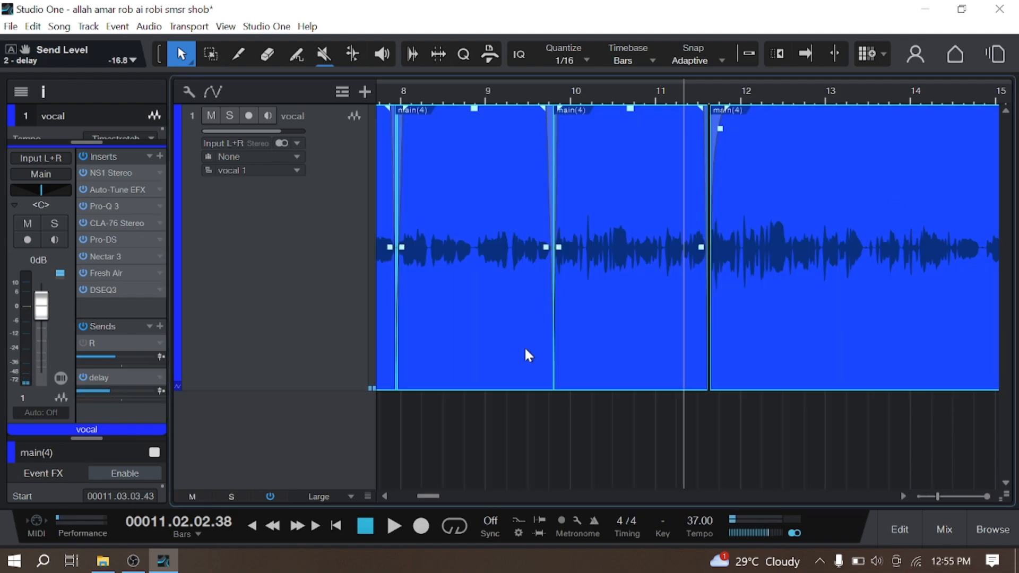
key("space")
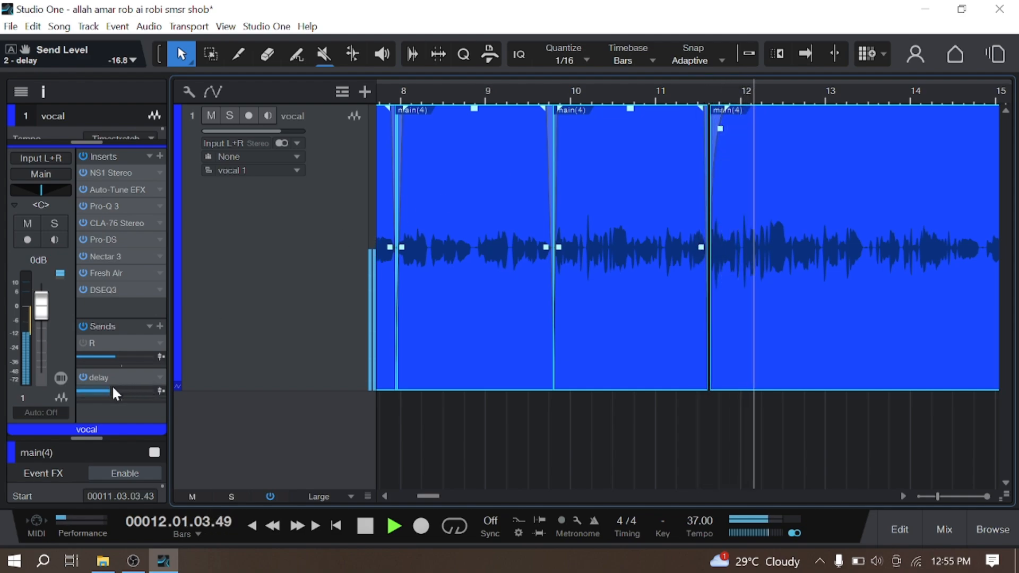
scroll(115, 391, "up", 4)
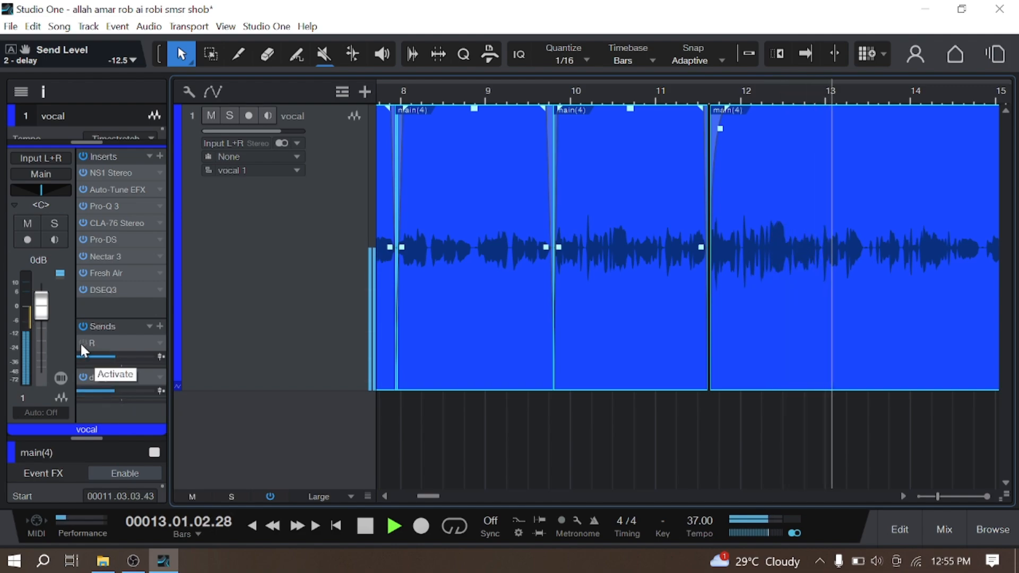
scroll(105, 393, "down", 3)
key("space")
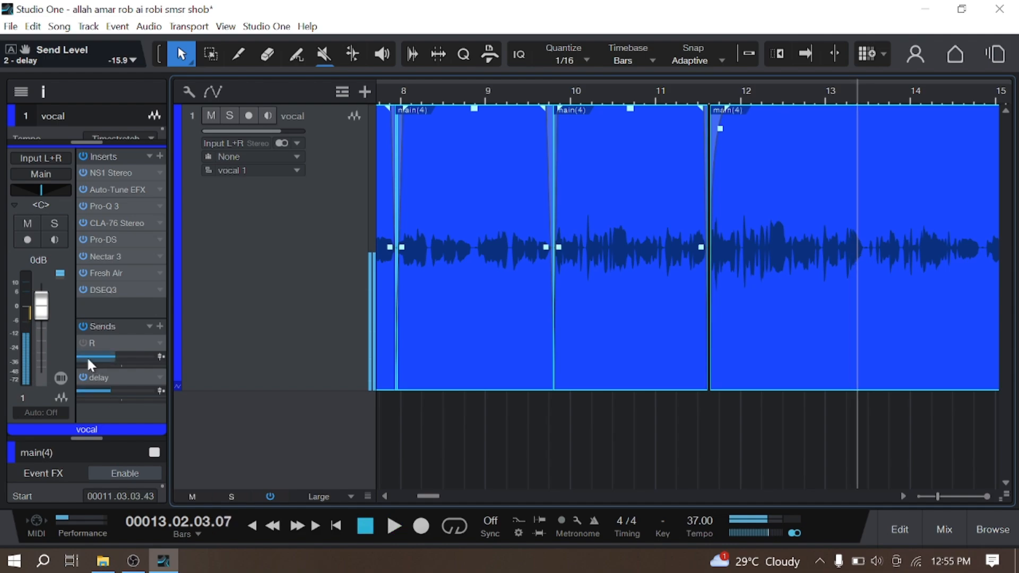
Step: Reactivate the vocal's send to the R channel and play both effects together from bar 11
left_click(82, 343)
scroll(701, 93, "down", 4)
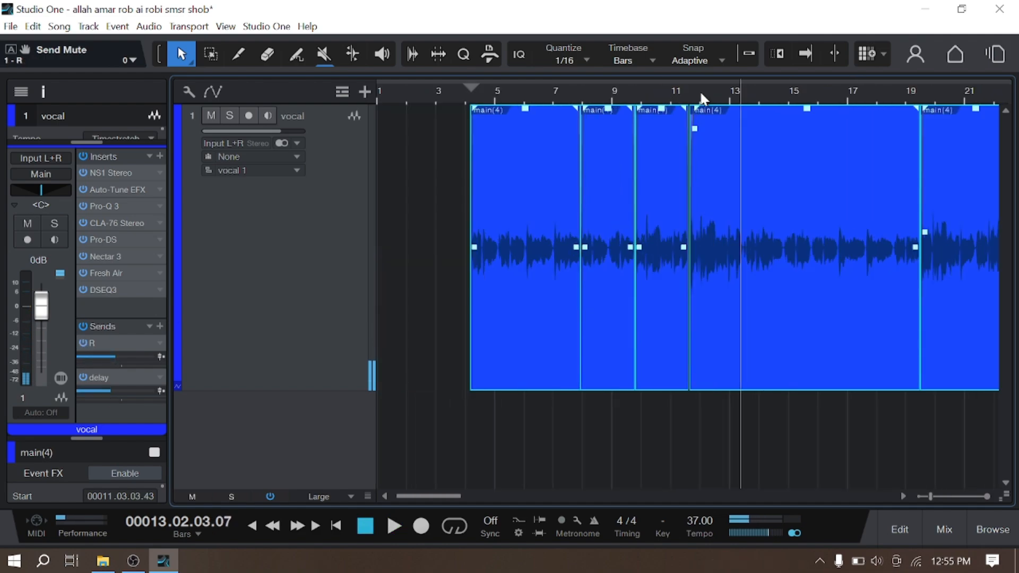
left_click(701, 93)
left_click(696, 96)
scroll(721, 89, "up", 5)
scroll(719, 85, "up", 2)
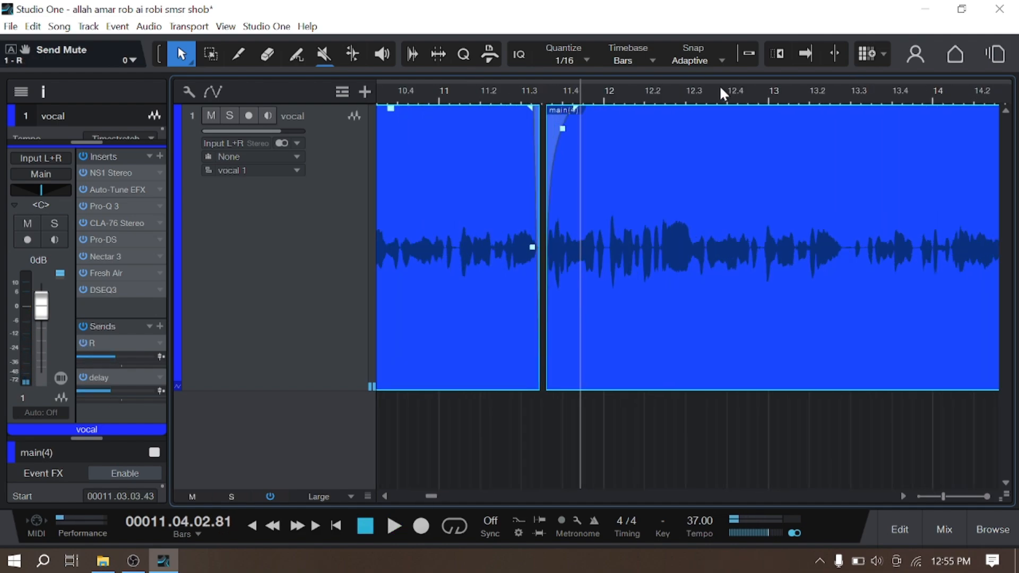
key("space")
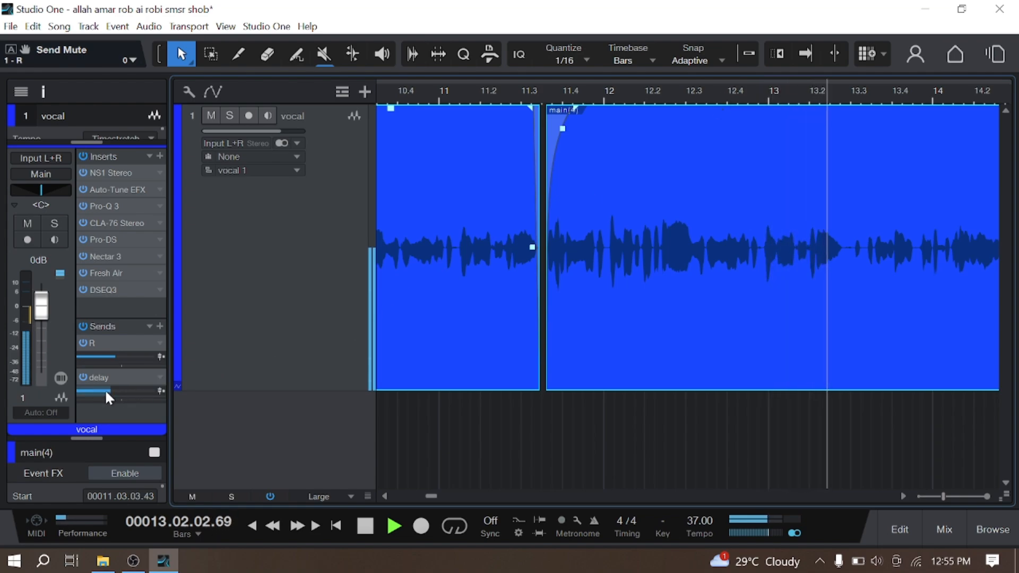
Step: Lower the vocal's send level to the delay channel to -18.5 dB and save the song
left_click_drag(106, 391, 104, 392)
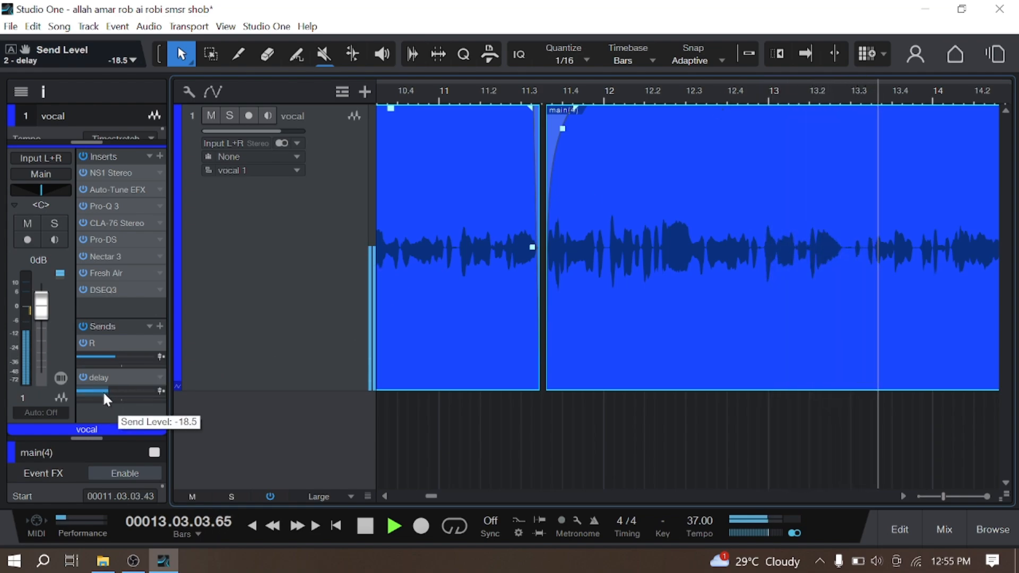
scroll(698, 102, "down", 5)
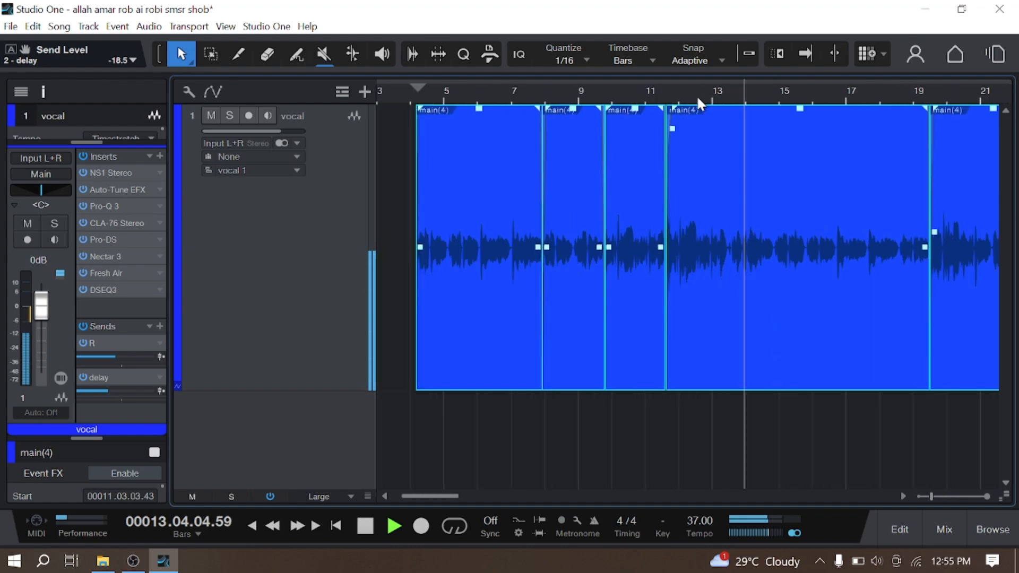
key("ctrl+s")
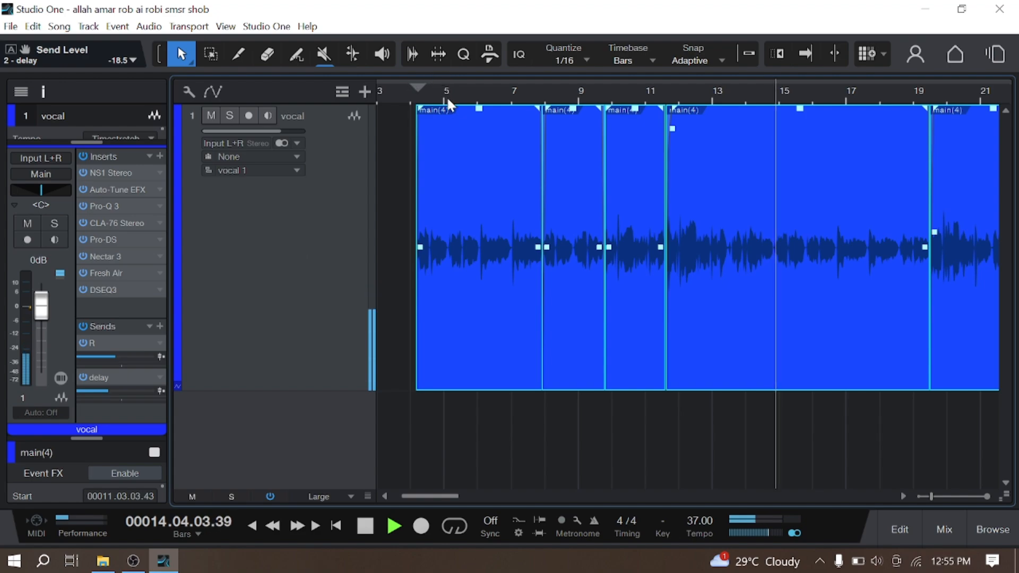
Step: Listen to the vocal with reverb and delay through bar 16 and stop playback
scroll(447, 96, "down", 5)
scroll(377, 94, "up", 3)
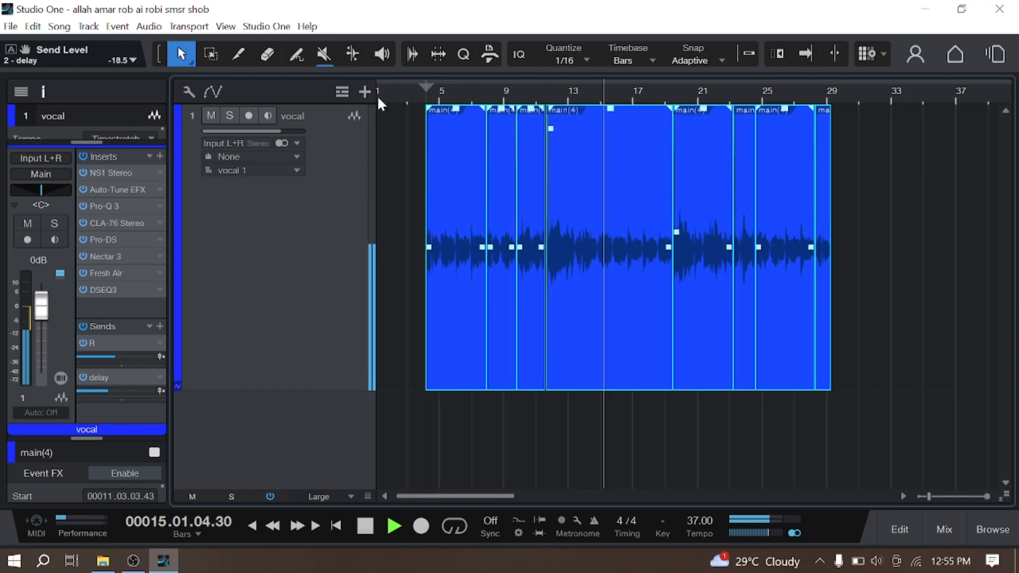
scroll(566, 94, "up", 1)
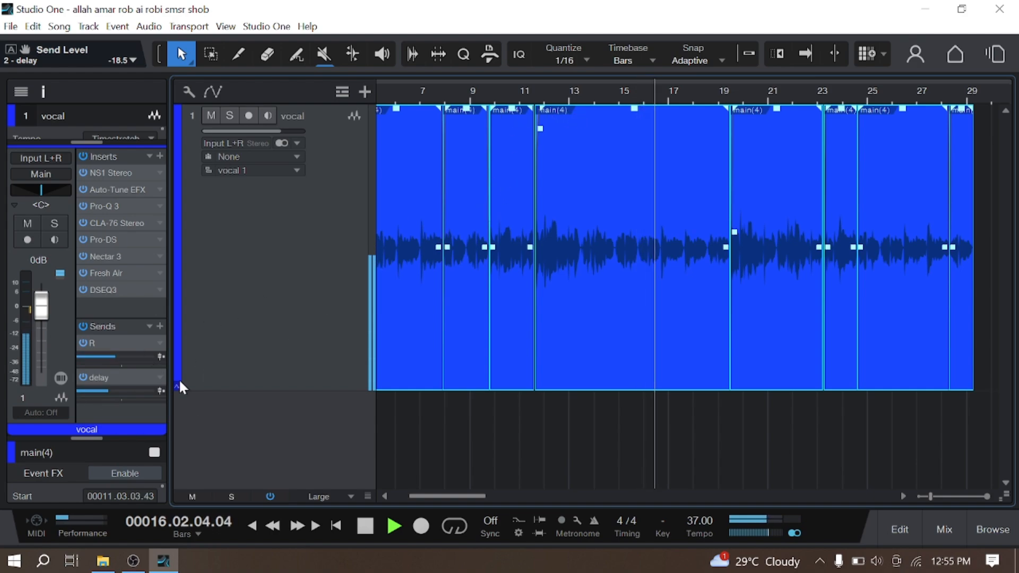
key("space")
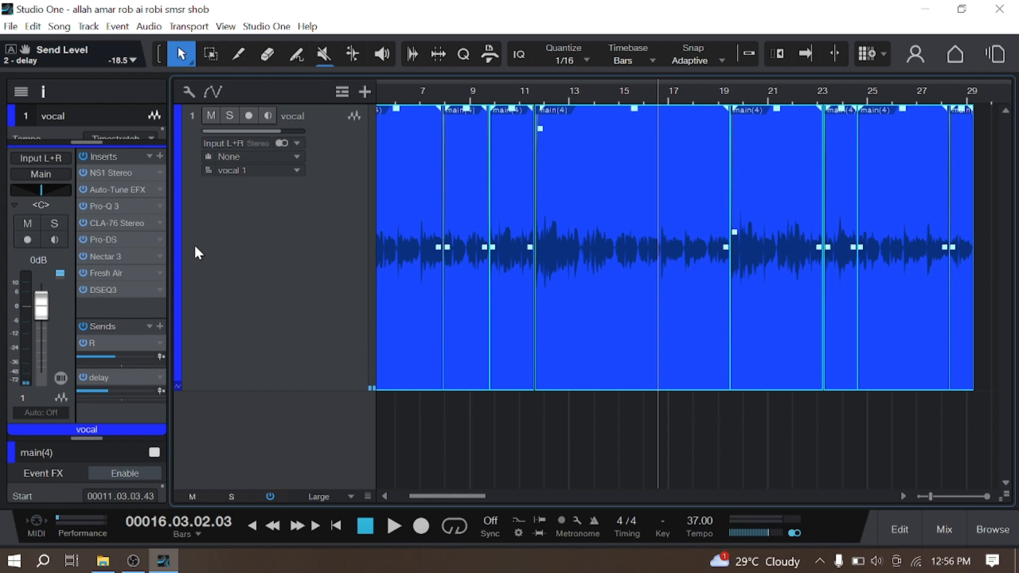
Step: Add an instrument track named "pad" with Mai Tai as its new instrument
scroll(614, 97, "down", 3)
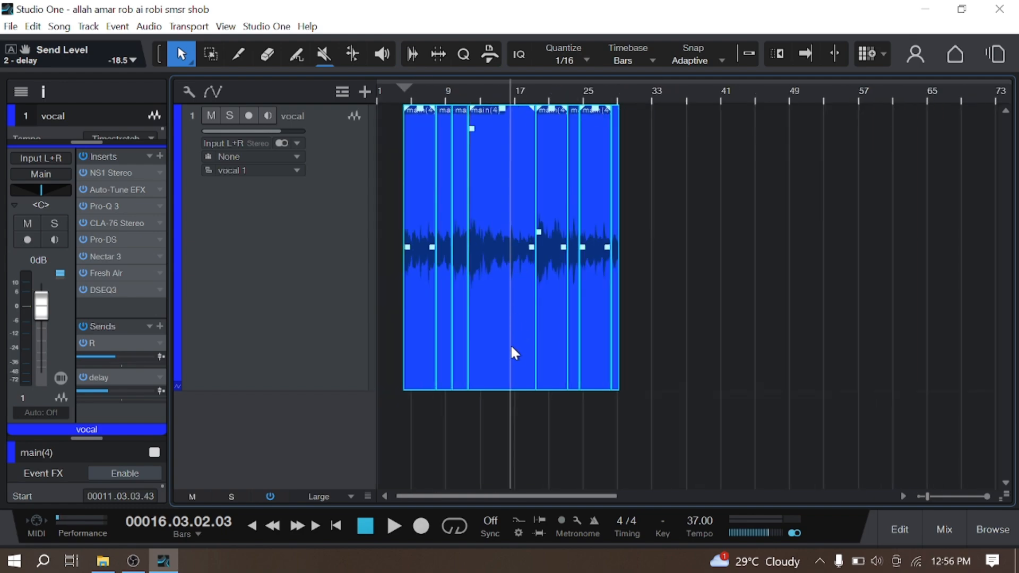
scroll(515, 349, "down", 6)
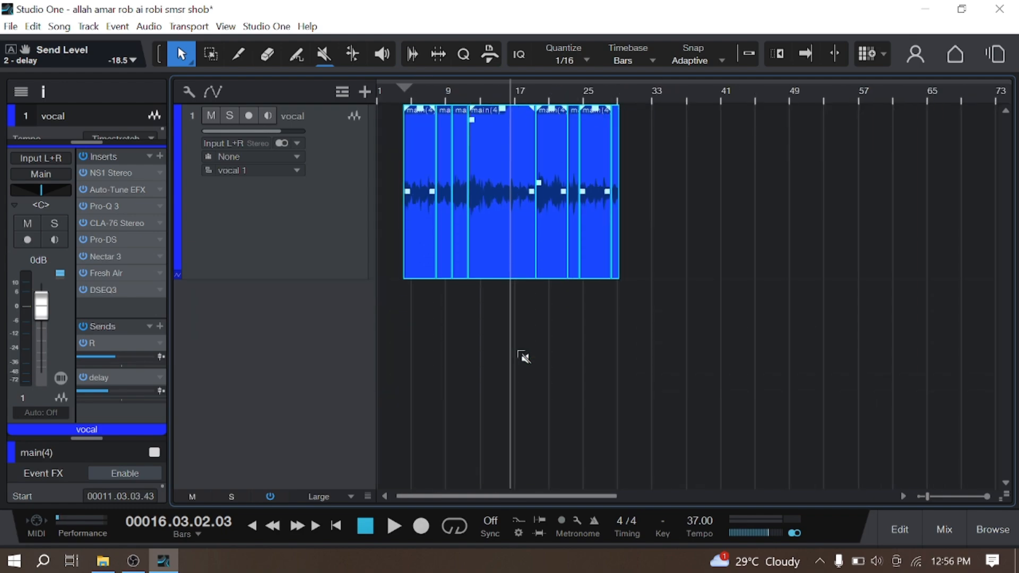
double_click(348, 290)
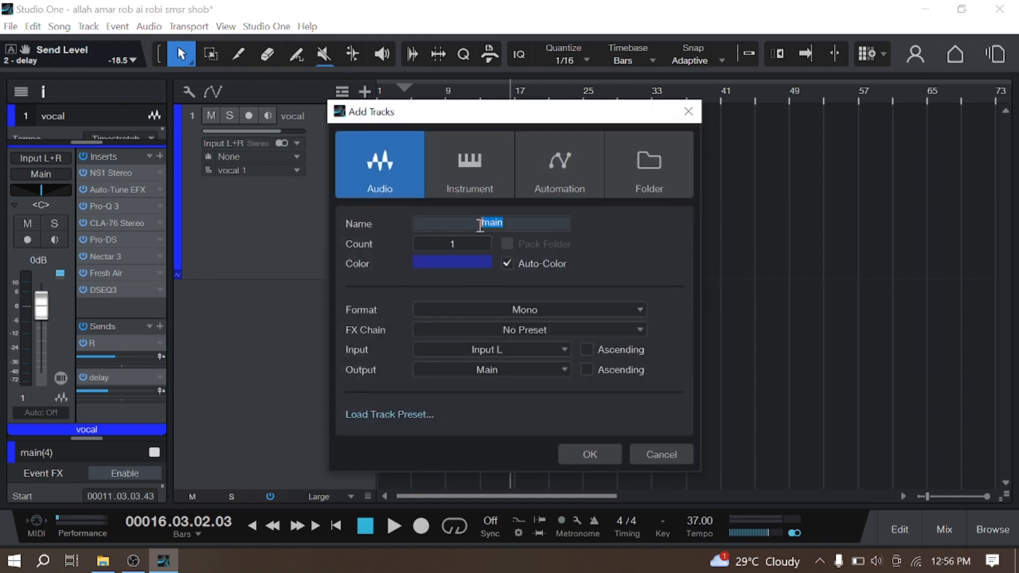
left_click(466, 162)
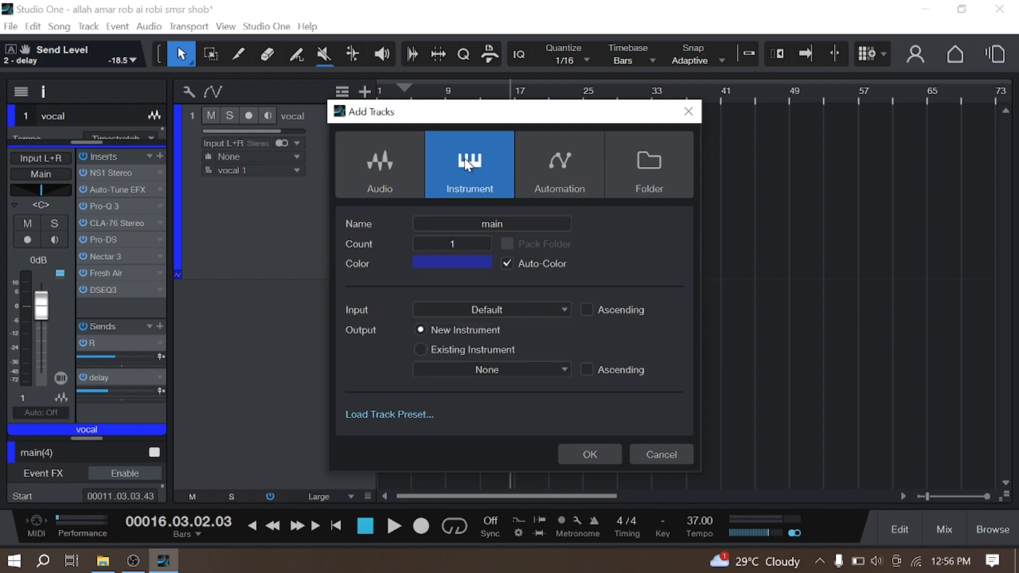
left_click(486, 371)
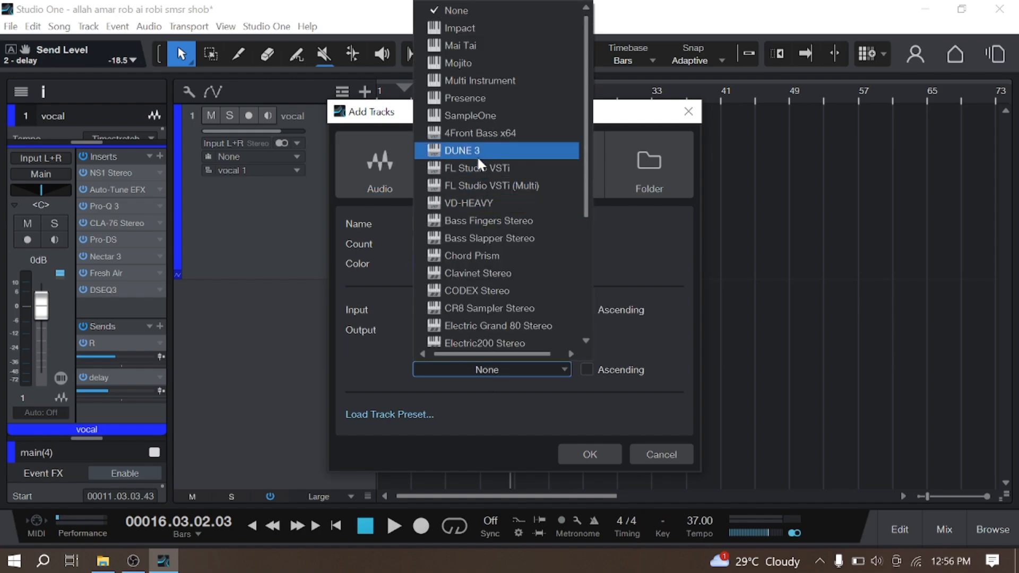
left_click(482, 47)
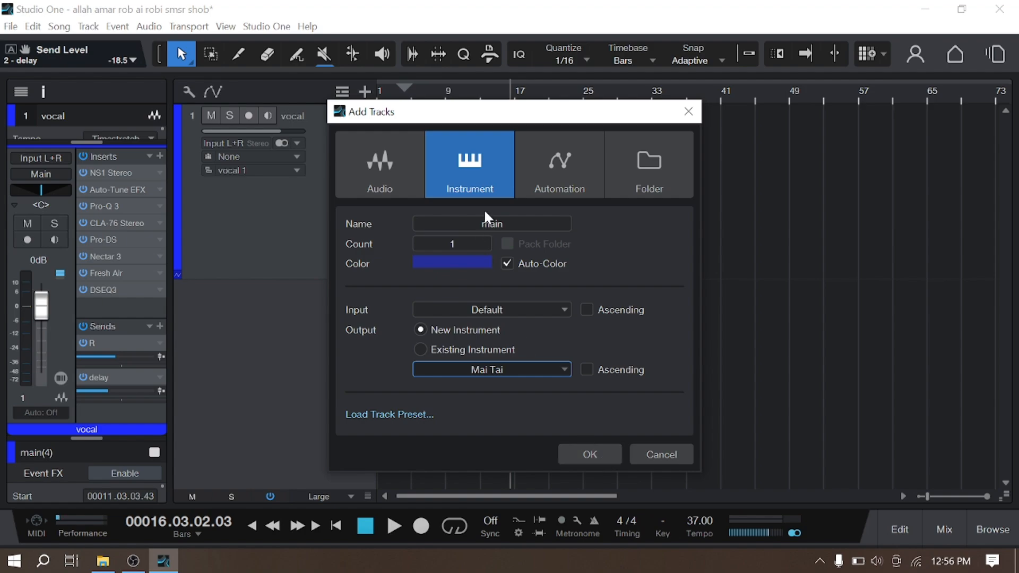
double_click(502, 223)
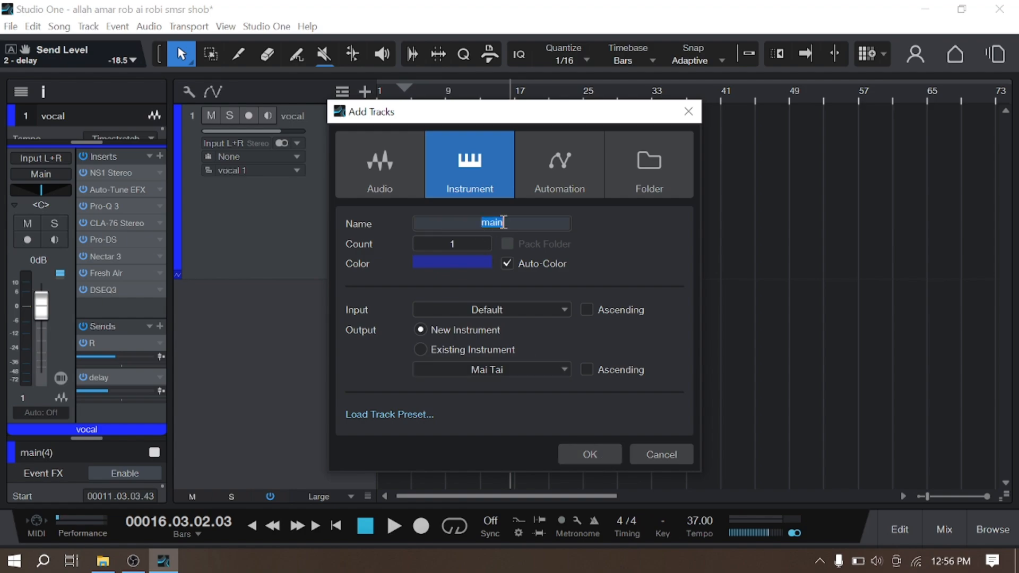
type("pad")
key("Return")
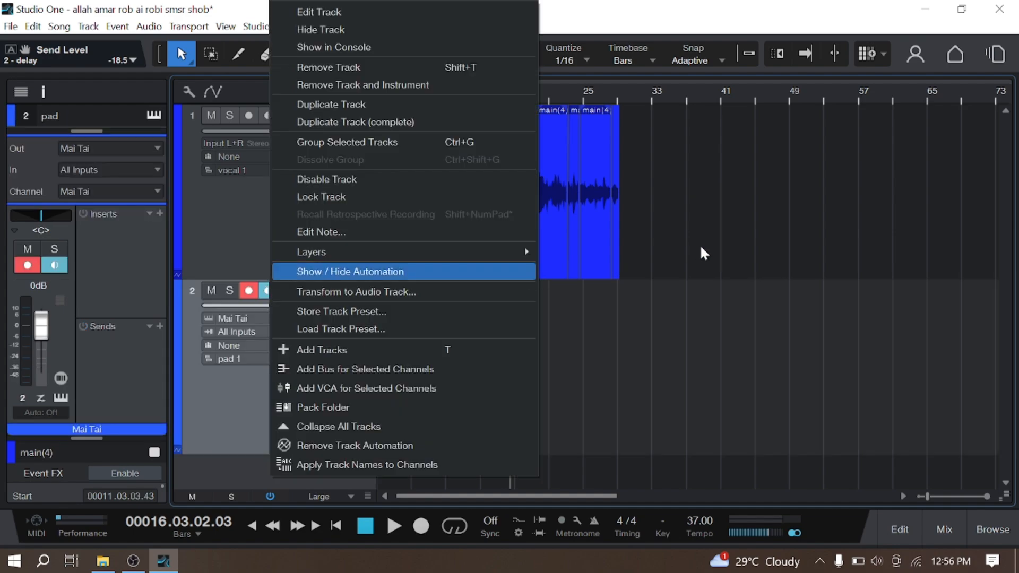
Step: Reduce the track height to Medium and set the song key to Db major
left_click(700, 245)
scroll(462, 317, "down", 1)
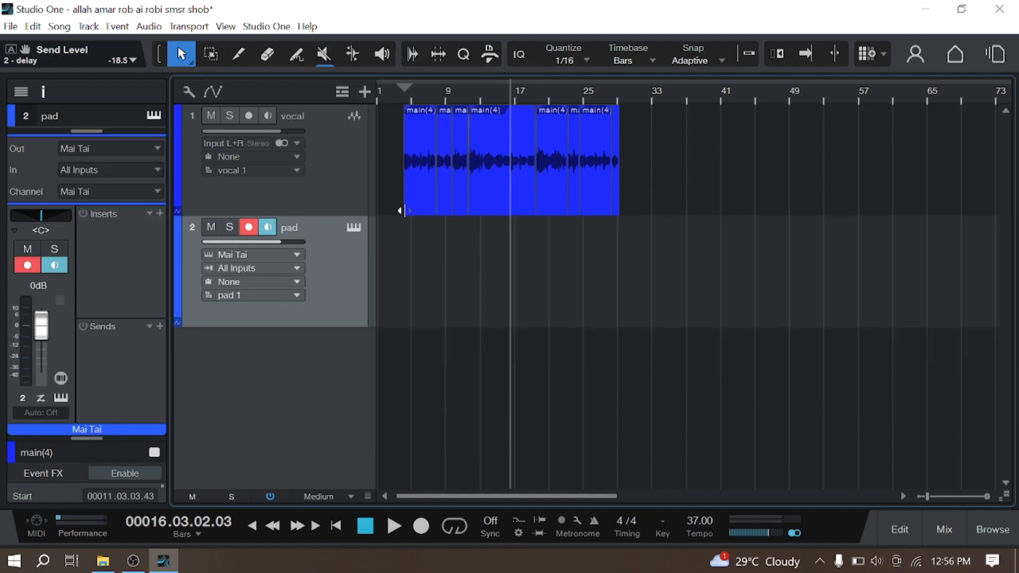
left_click(343, 179)
left_click(297, 254)
left_click(338, 250)
key("F3")
left_click(942, 526)
left_click(662, 533)
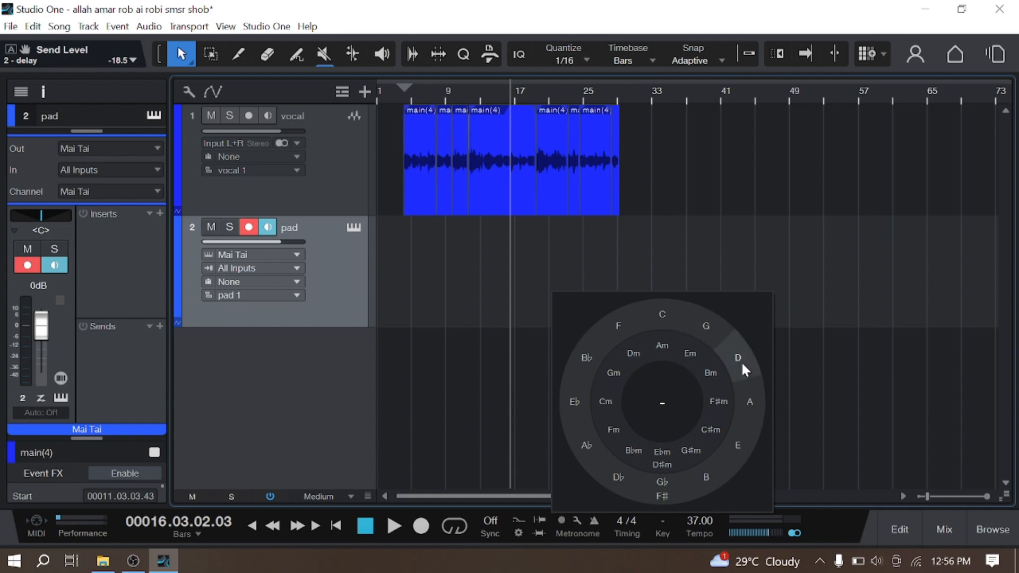
left_click(623, 479)
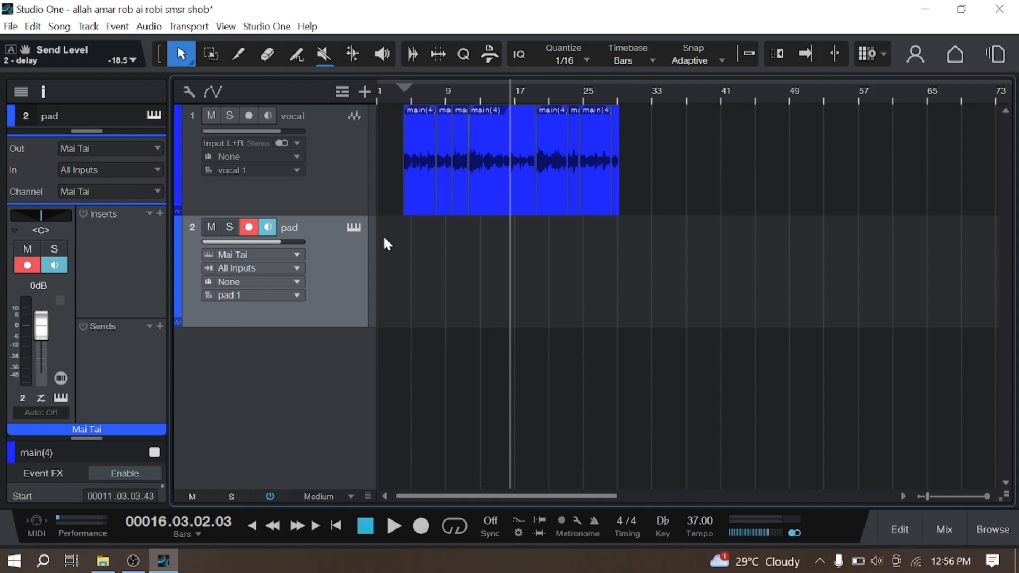
Step: Create an instrument part on the pad track and place it under the vocal, from bar 4 to about bar 28
double_click(418, 248)
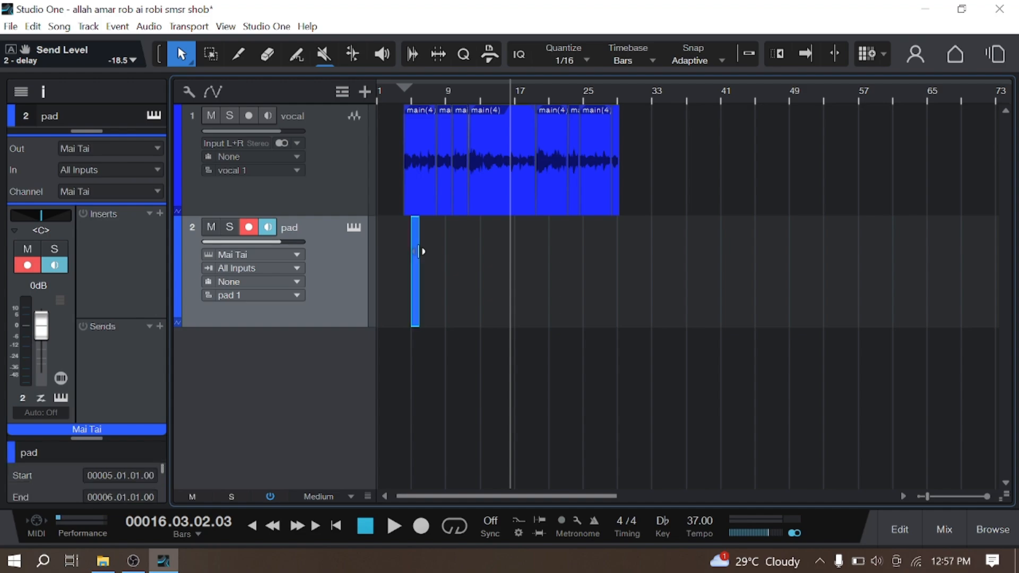
left_click_drag(422, 249, 583, 283)
left_click_drag(386, 90, 410, 103)
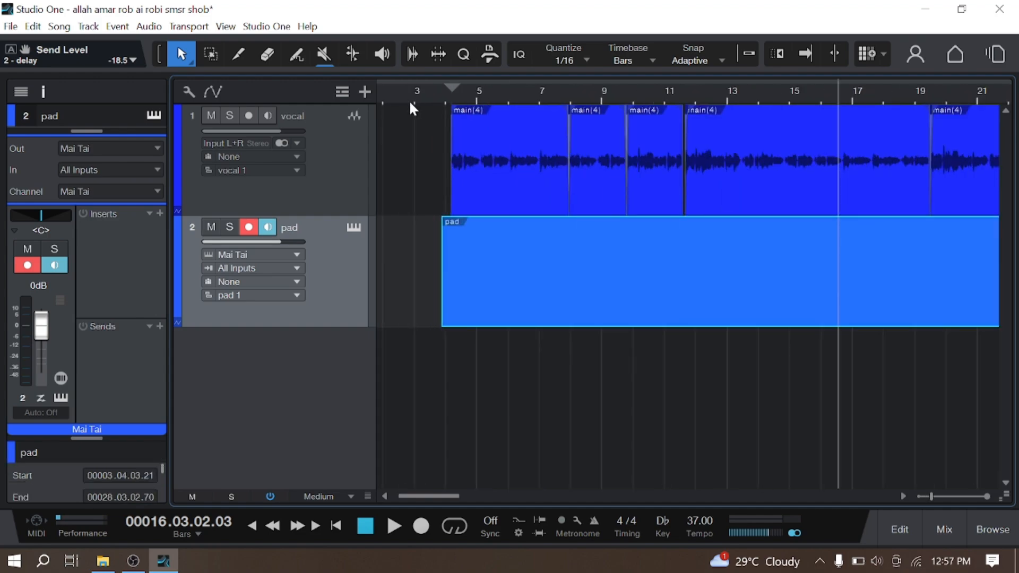
left_click_drag(502, 260, 471, 260)
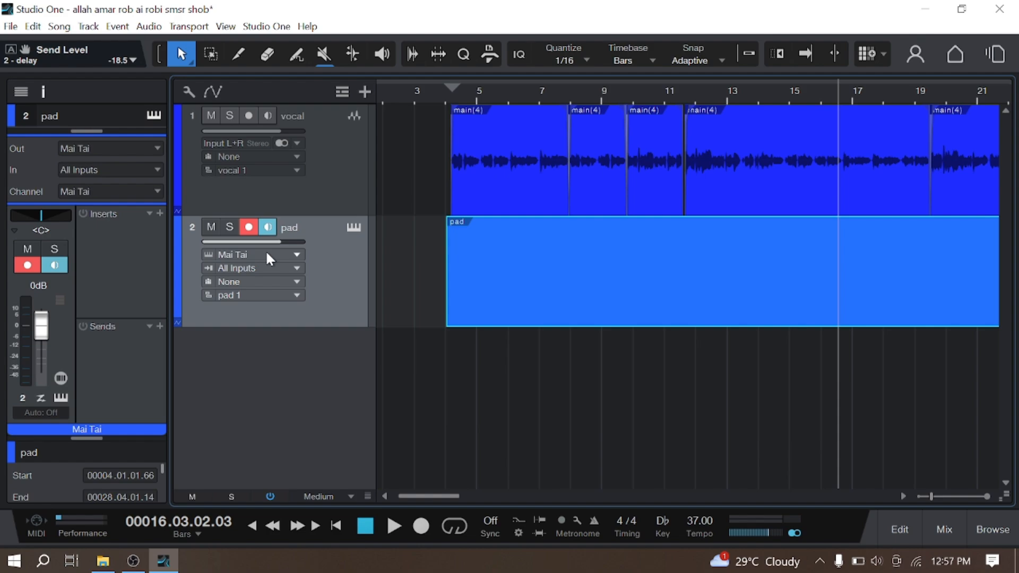
Step: Open the pad track's Mai Tai instrument and load the Chillwave Pad preset from the Pad category
left_click(355, 227)
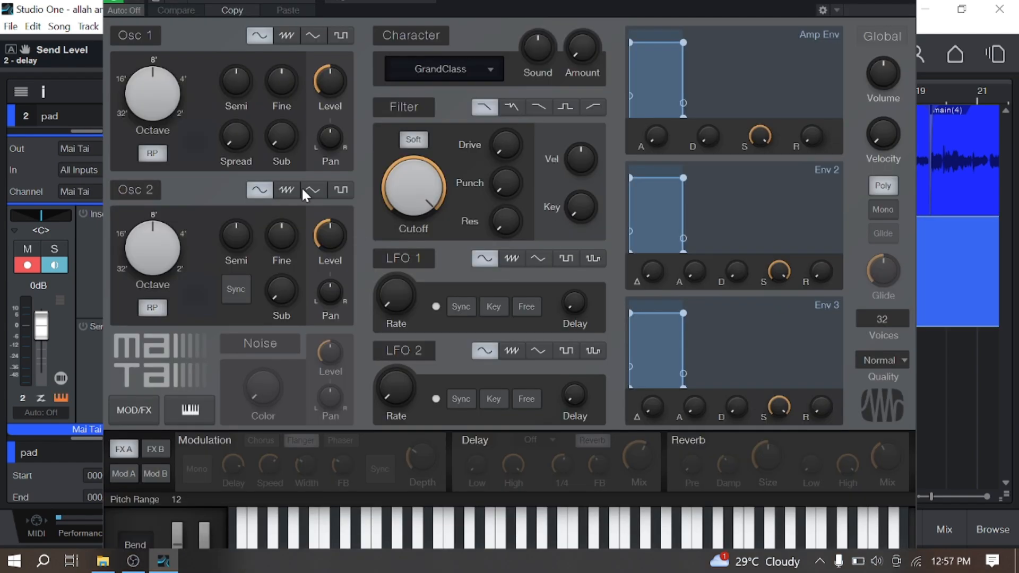
left_click_drag(410, 5, 415, 51)
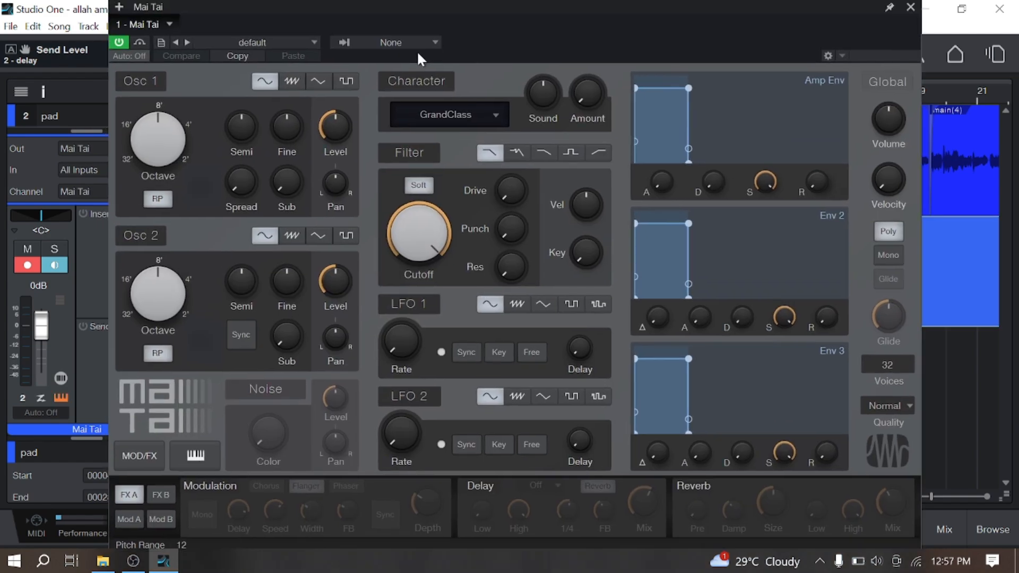
left_click(247, 45)
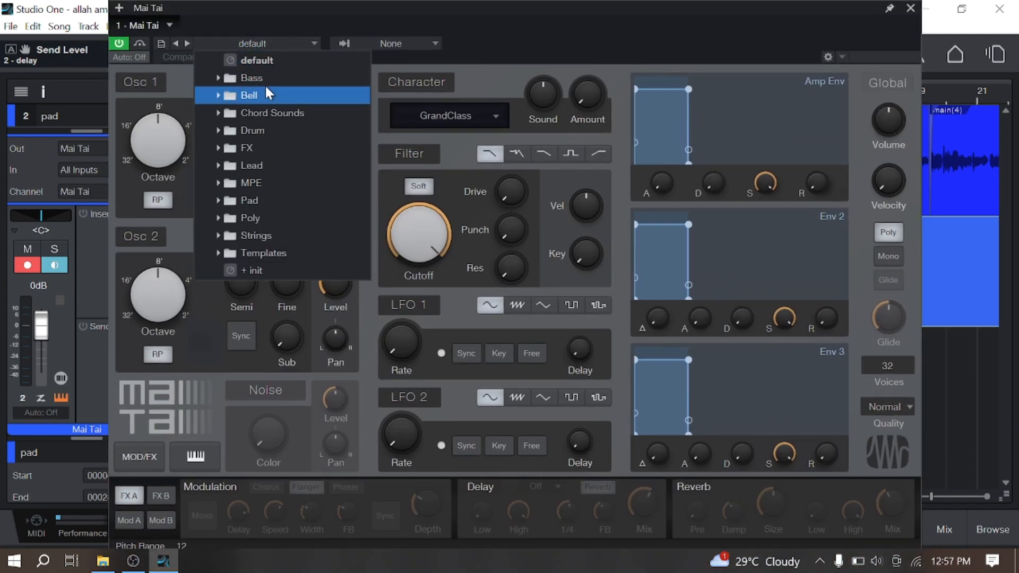
left_click(292, 201)
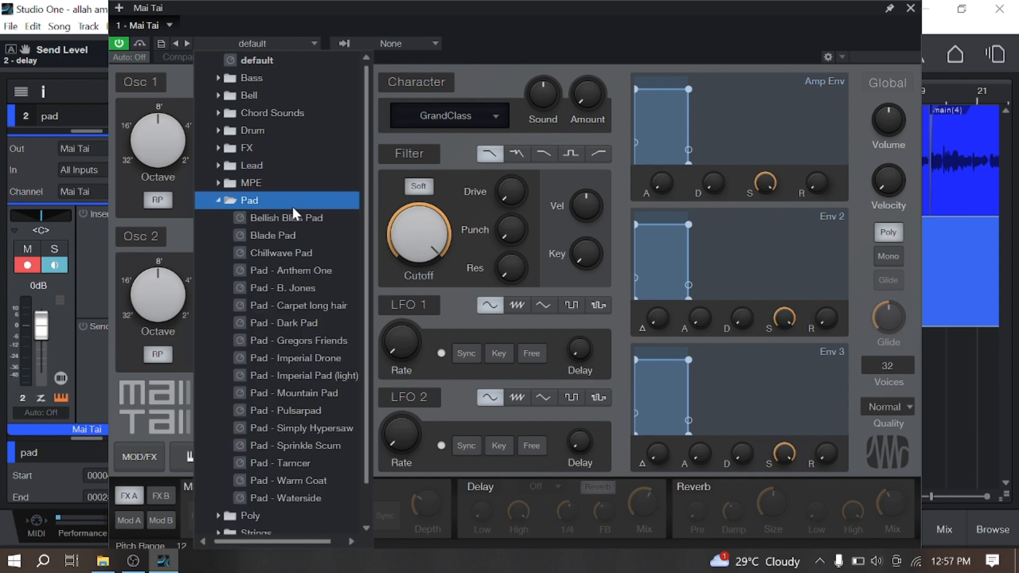
left_click(311, 254)
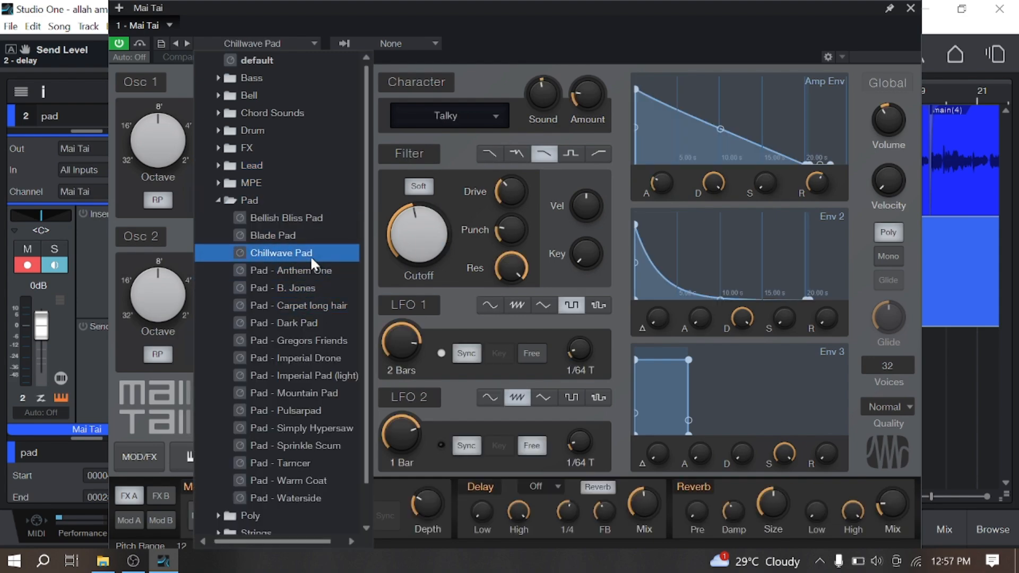
Step: Adjust Mai Tai's amp envelope release and set its attack to 442 ms, and close the instrument editor
left_click(661, 178)
left_click_drag(665, 173, 680, 168)
mouse_move(804, 180)
left_mouse_down()
mouse_move(815, 164)
mouse_move(810, 181)
left_mouse_up()
left_click_drag(665, 180, 663, 172)
left_click(910, 9)
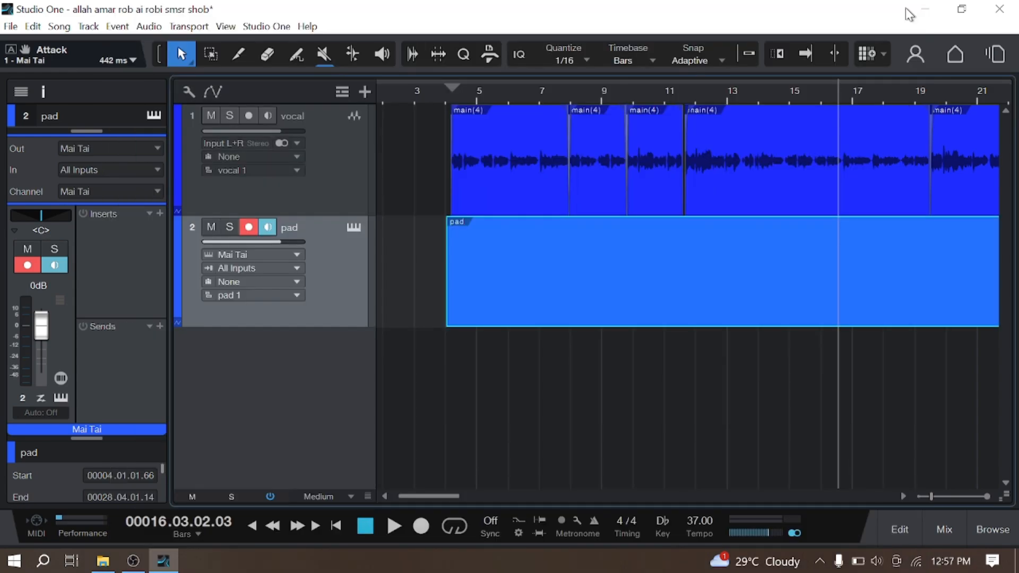
Step: Move the playhead to the vocal's start at bar 4 and examine the pad part in the note editor
left_click(452, 91)
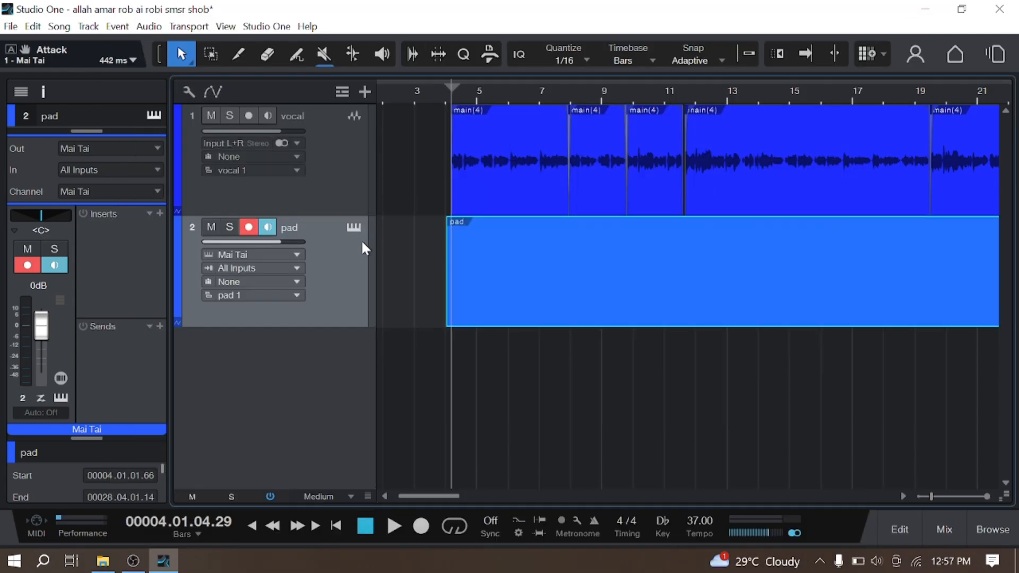
left_click(342, 92)
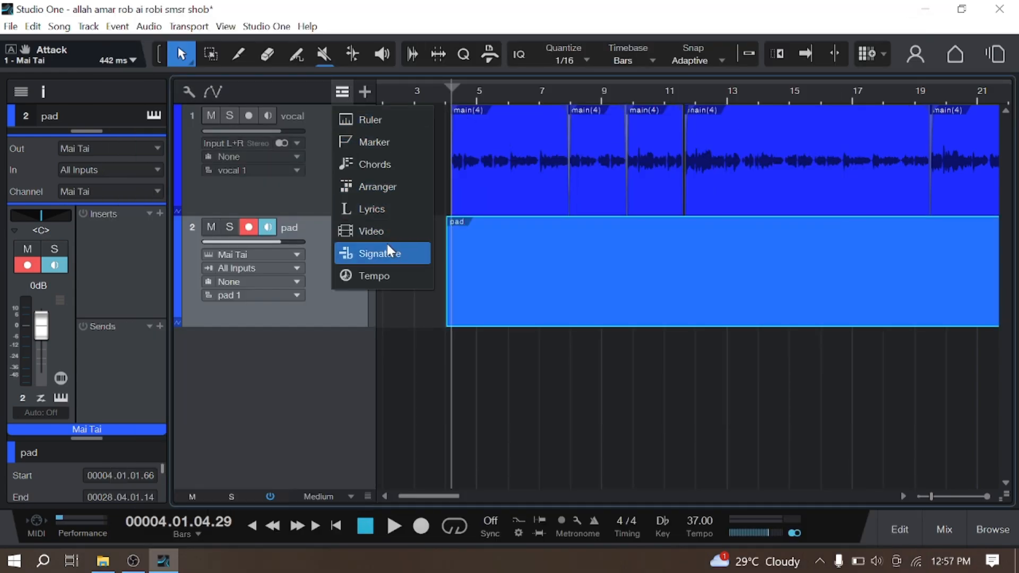
left_click(558, 289)
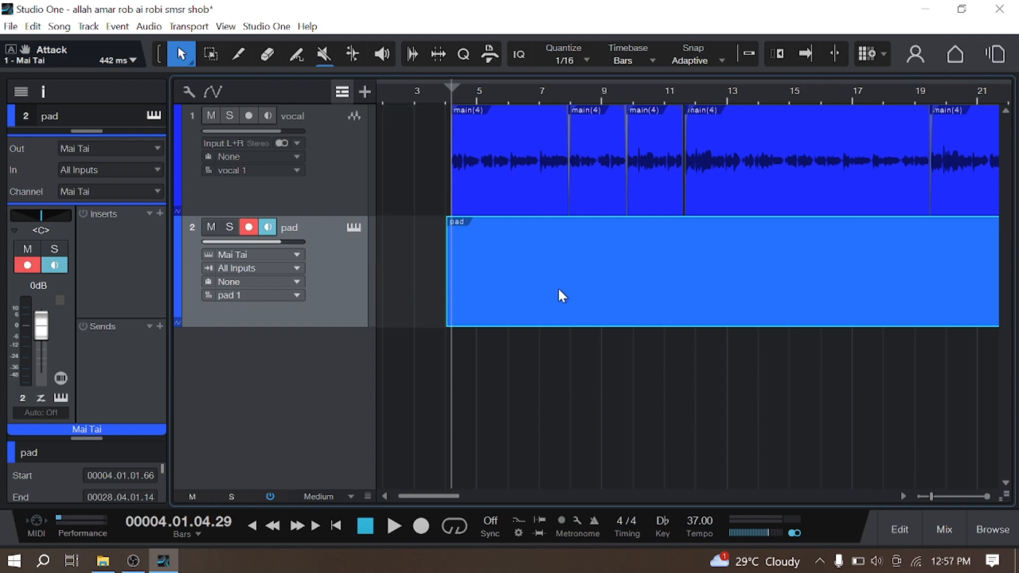
double_click(558, 291)
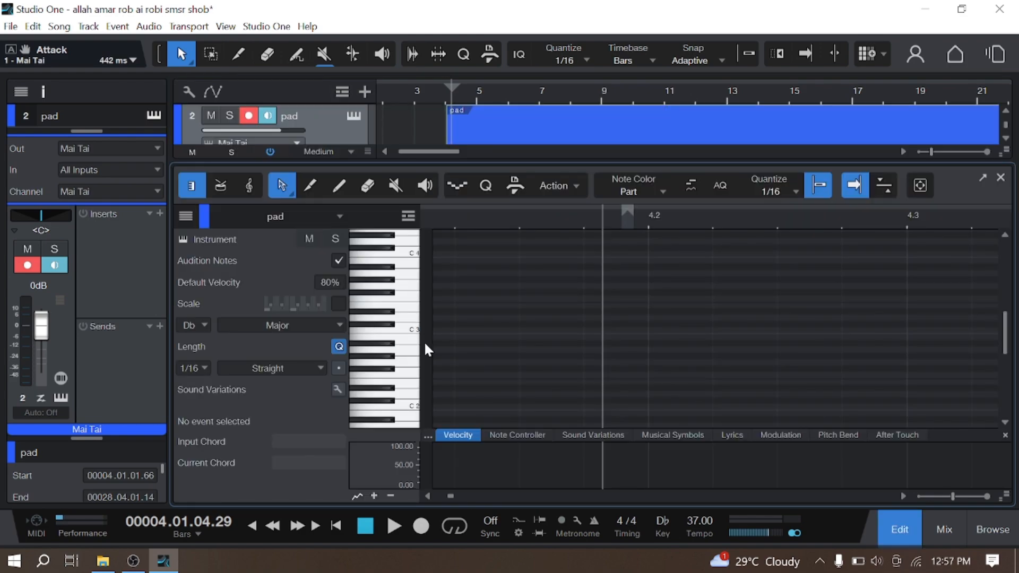
scroll(434, 382, "down", 3)
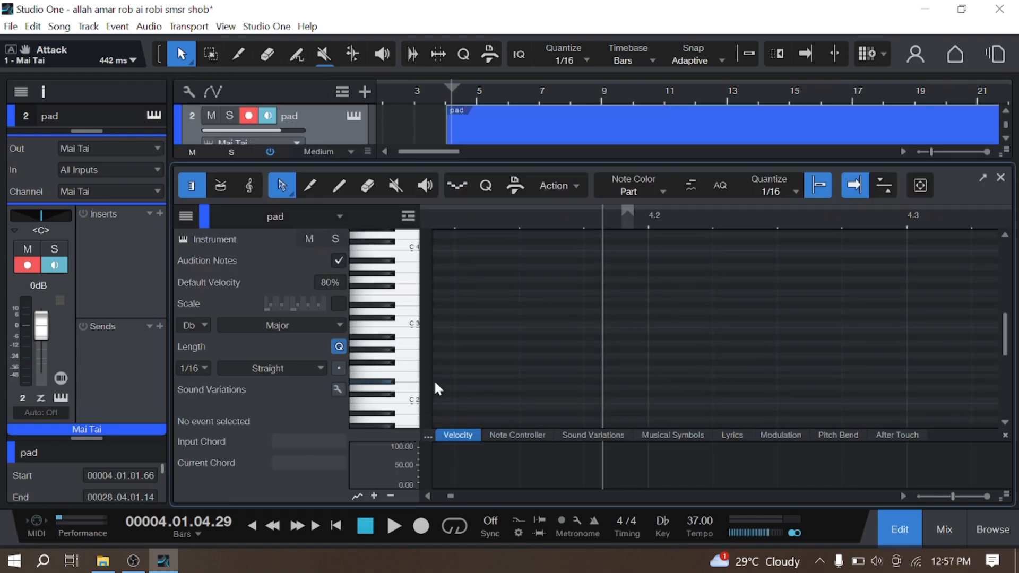
left_click(897, 530)
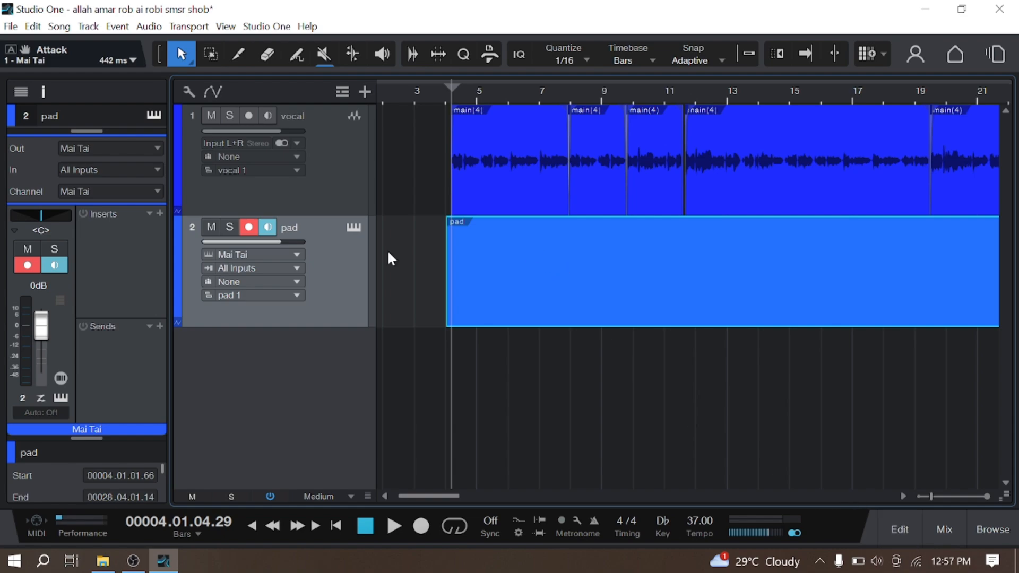
key("Up")
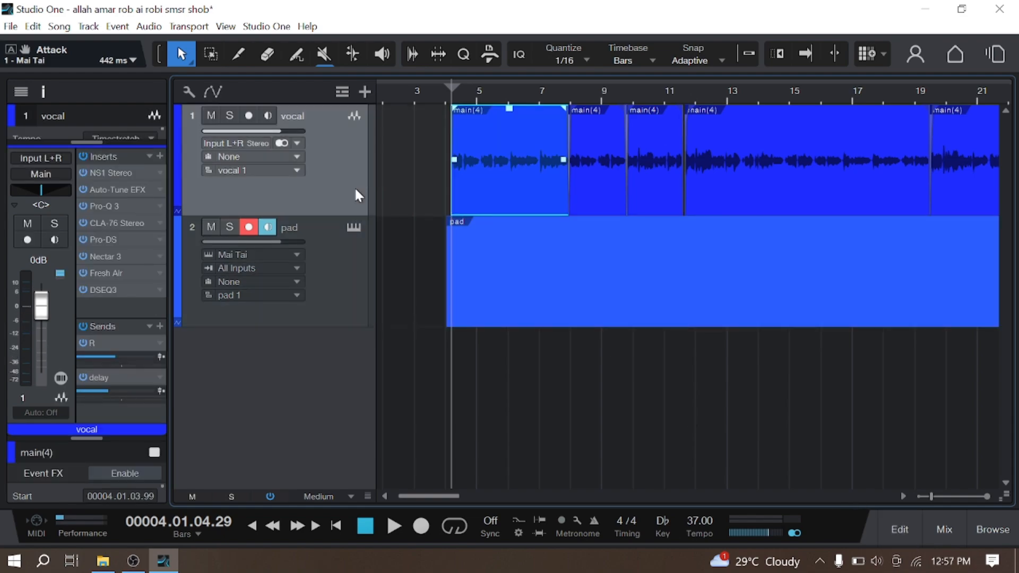
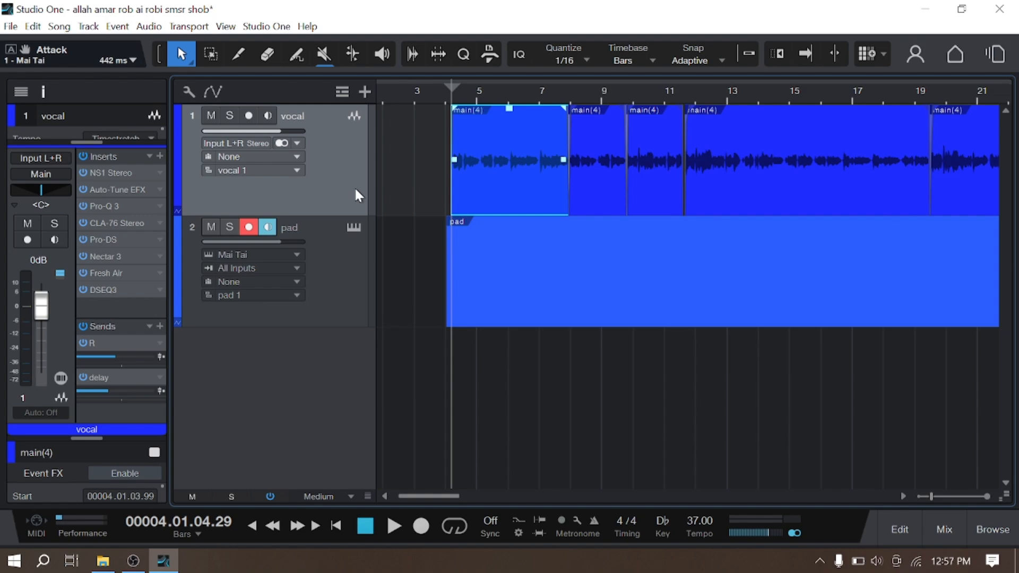
Step: Show the chord track and add a Db chord at bar 4, extended to about bar 20
left_click(341, 92)
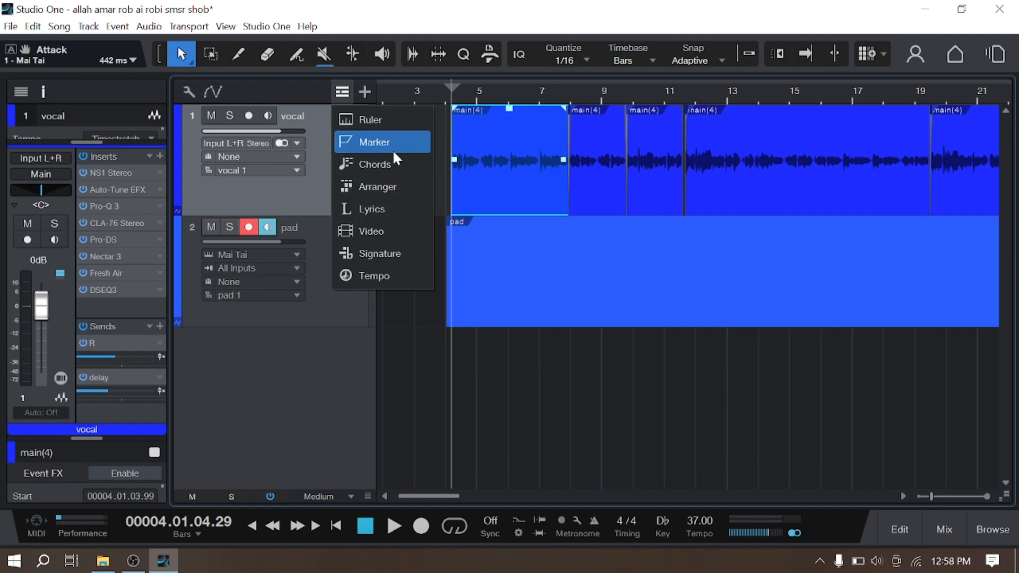
left_click(394, 166)
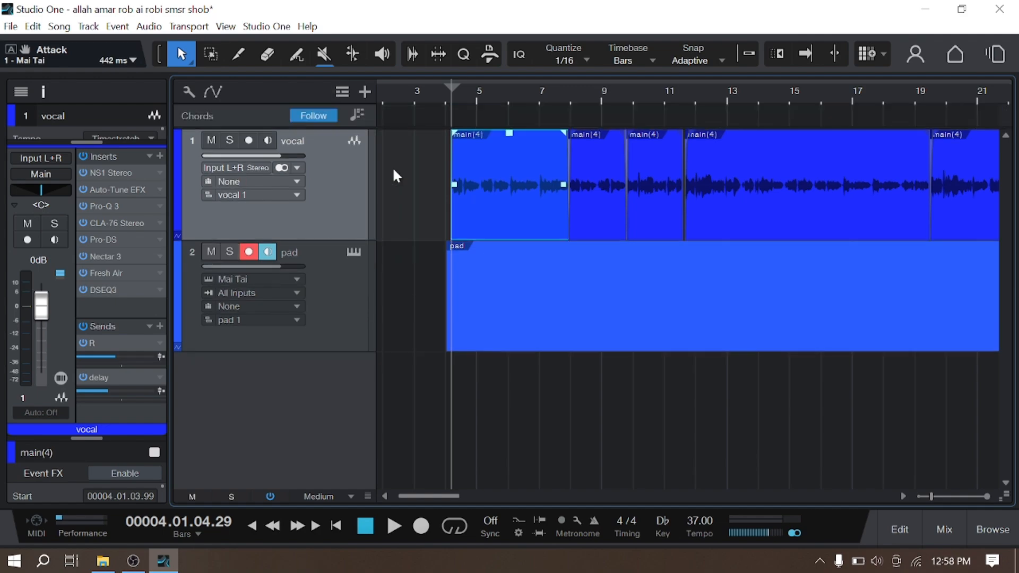
double_click(462, 120)
left_click_drag(475, 118, 950, 119)
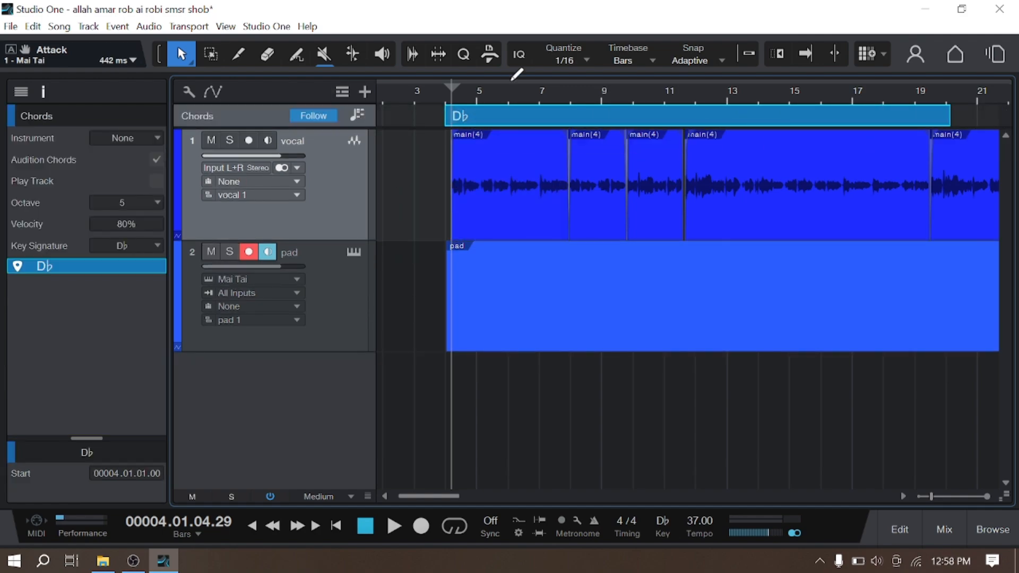
scroll(472, 90, "down", 2)
left_click_drag(436, 111, 437, 114)
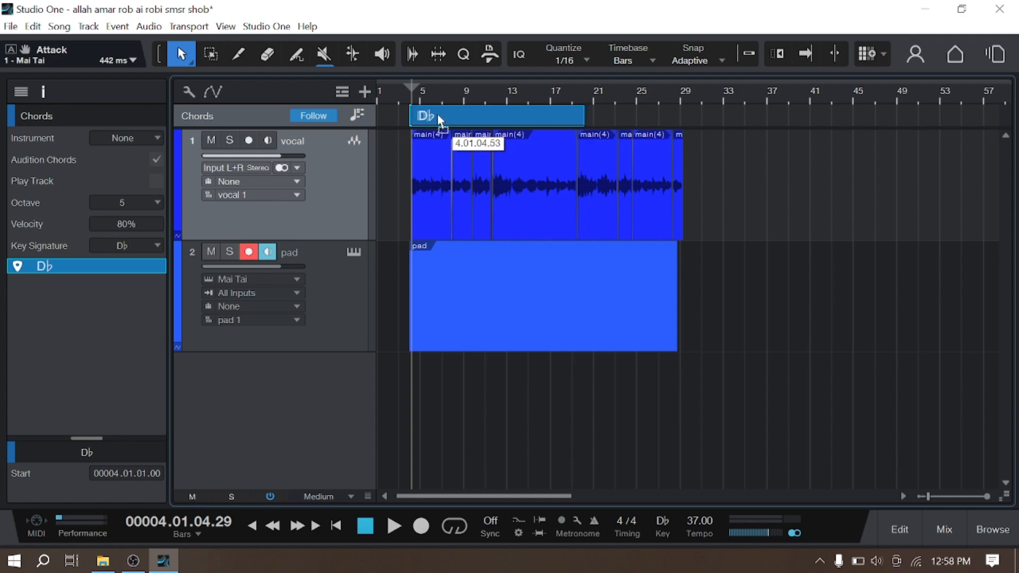
Step: Extend the Db chord to the vocal's end at about bar 29 and copy it onto the pad track
left_click_drag(591, 110, 682, 114)
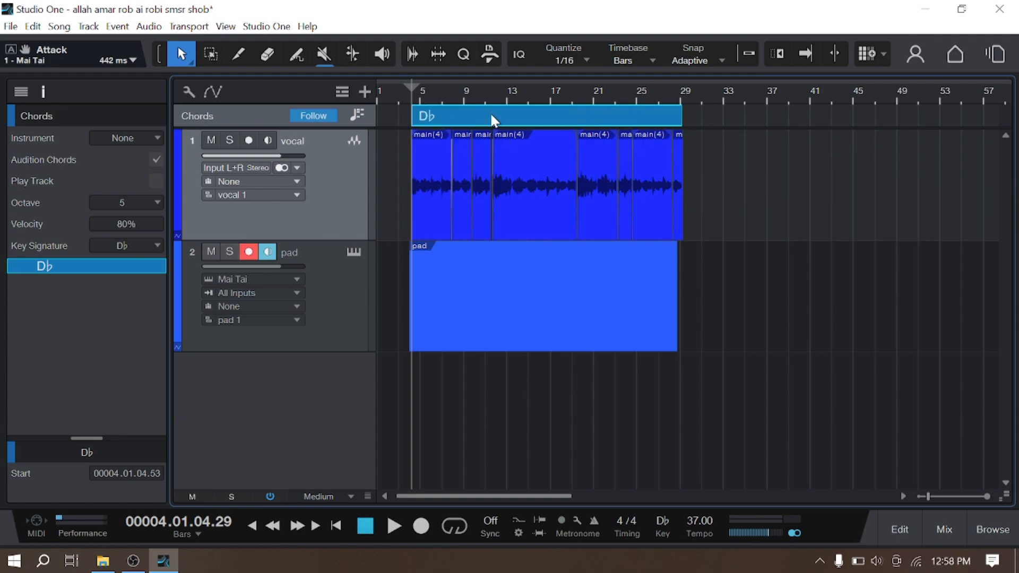
left_click_drag(490, 113, 502, 286)
left_click(537, 110)
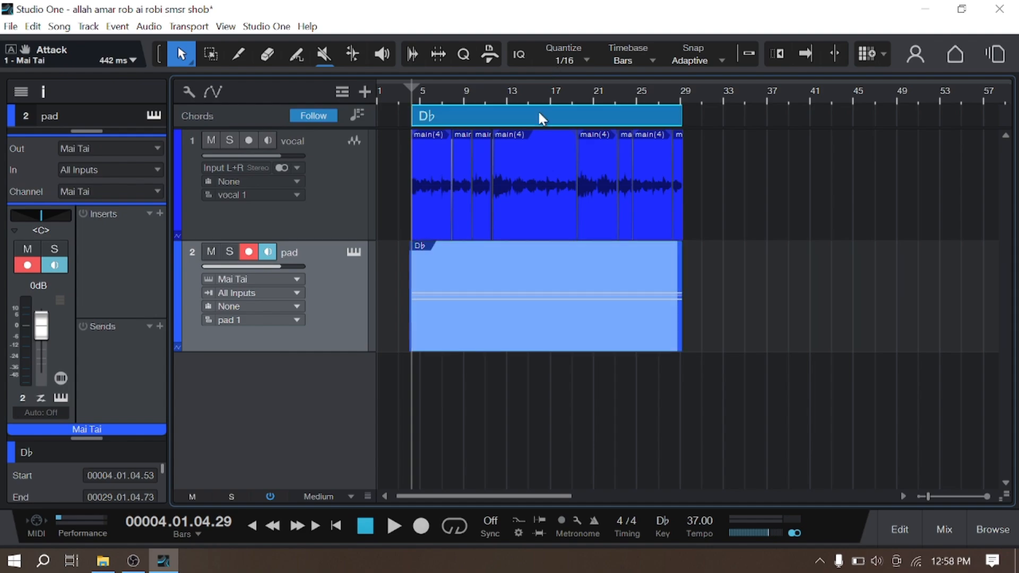
Step: Deselect the Db chord and hide the chord track
left_click(410, 111)
left_click(344, 92)
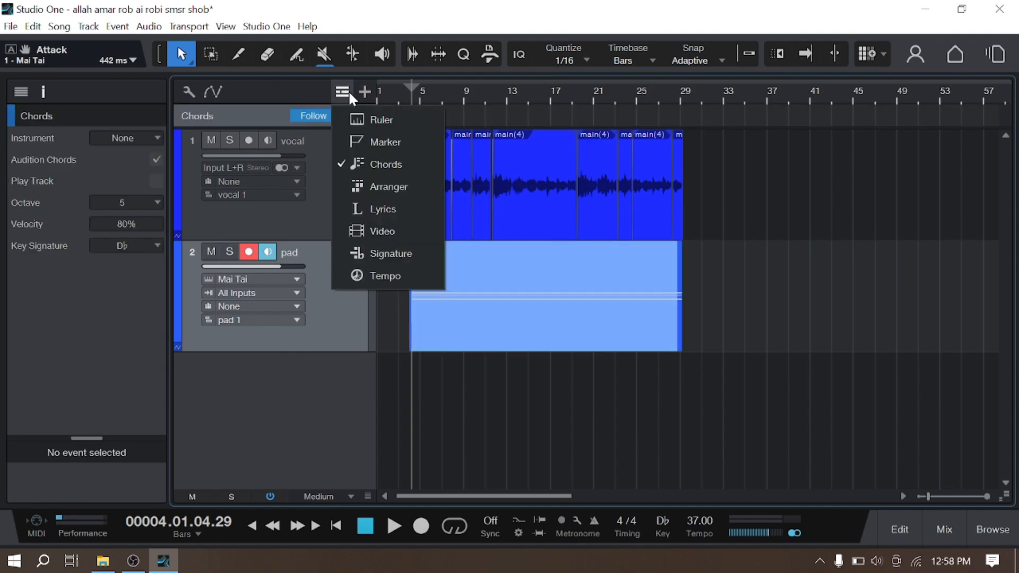
left_click(354, 164)
Step: Play the song from the start of the vocal and lower the pad track's volume to -4.3 dB
left_click_drag(408, 101, 351, 265)
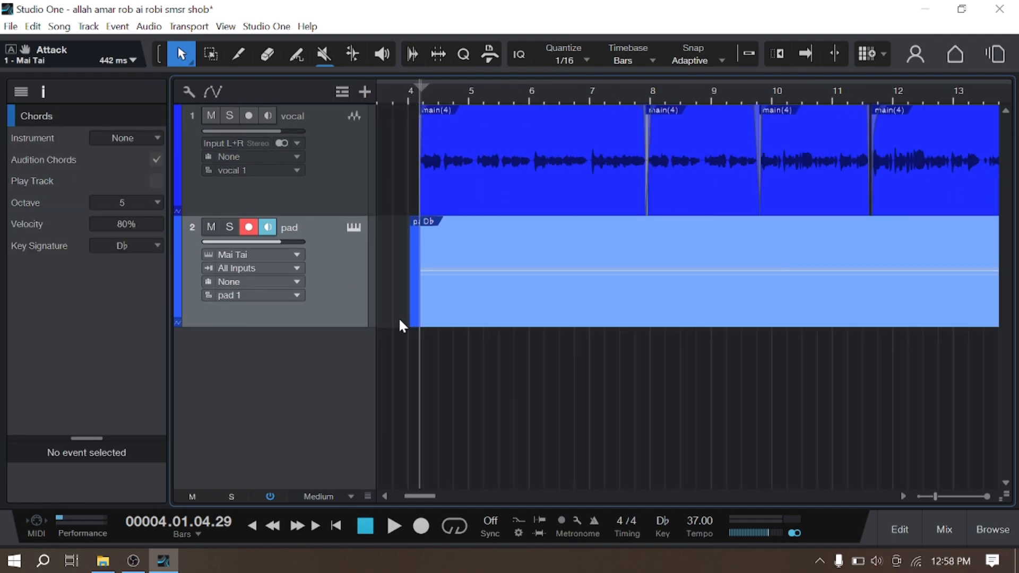
key("space")
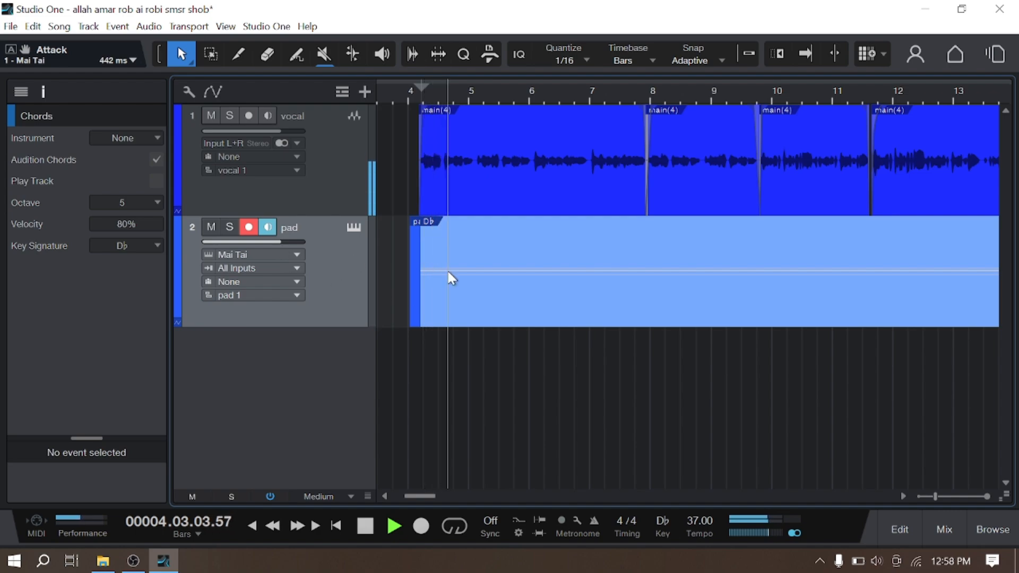
left_click_drag(277, 241, 265, 243)
key("space")
left_click(194, 222)
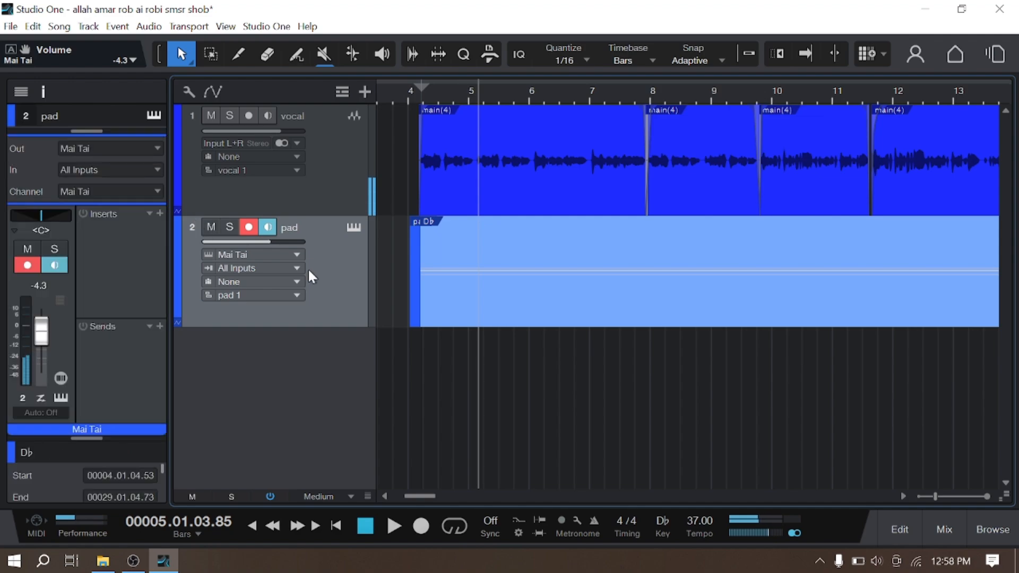
Step: Insert FabFilter Pro-Q 3 on the pad with a low cut at 16.731 Hz and a high cut at 21993 Hz, and close it
left_click(159, 214)
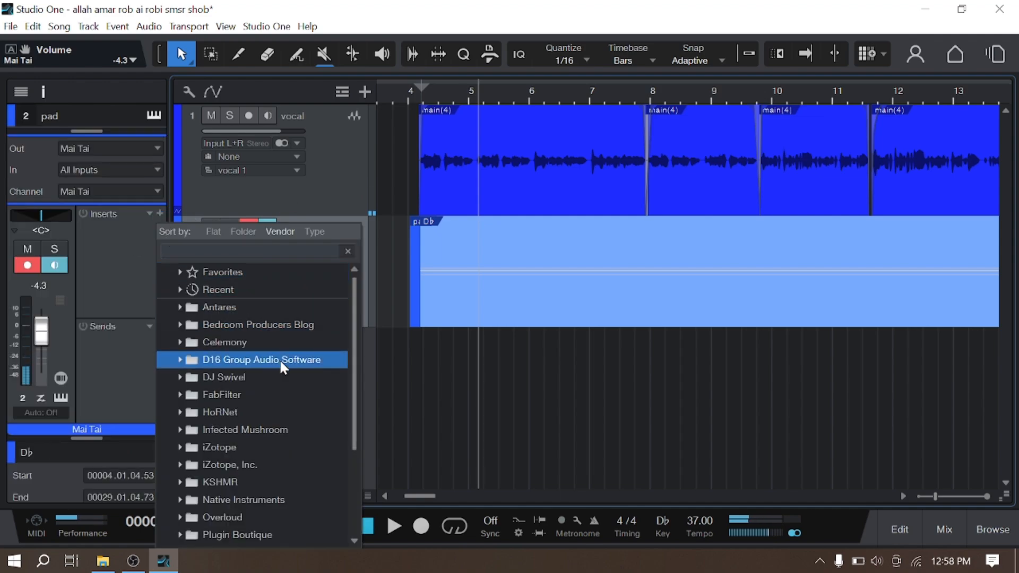
left_click(286, 393)
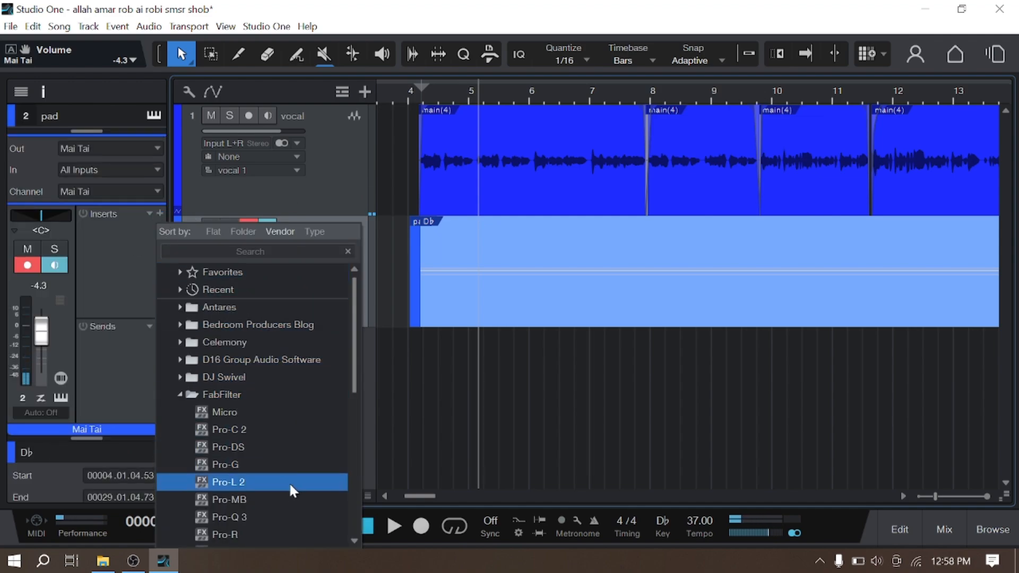
left_click(269, 516)
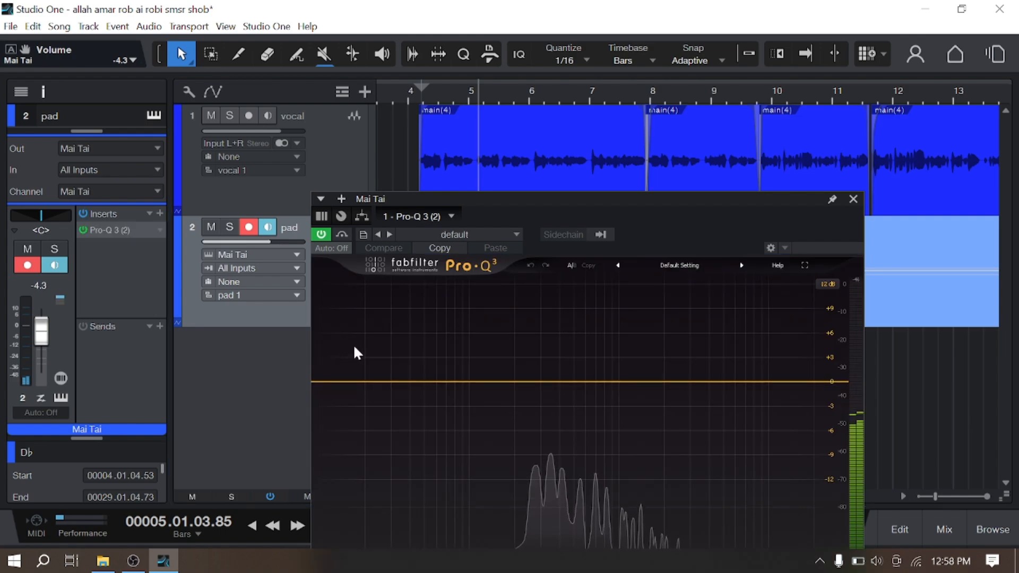
left_click(353, 381)
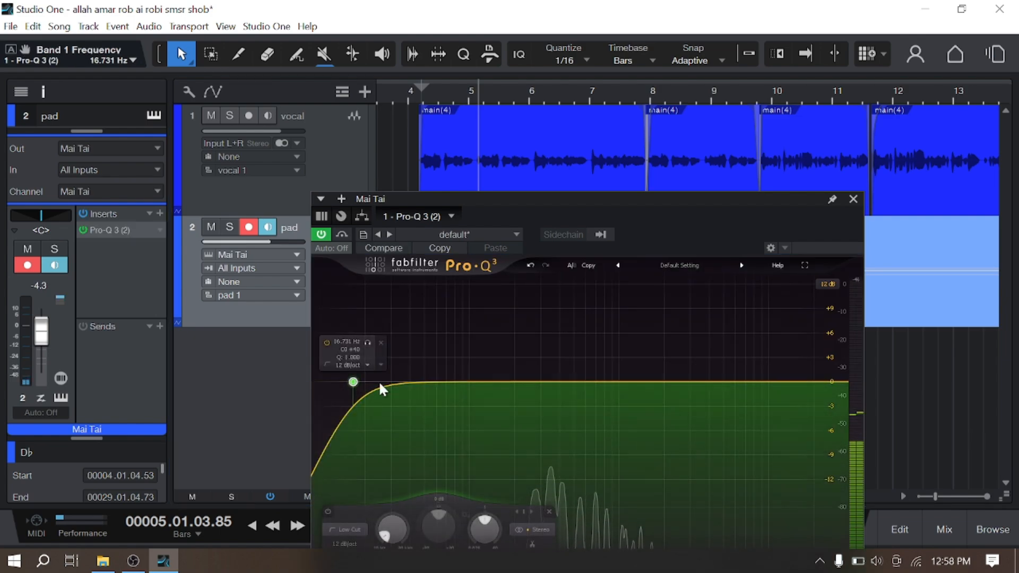
left_click(820, 381)
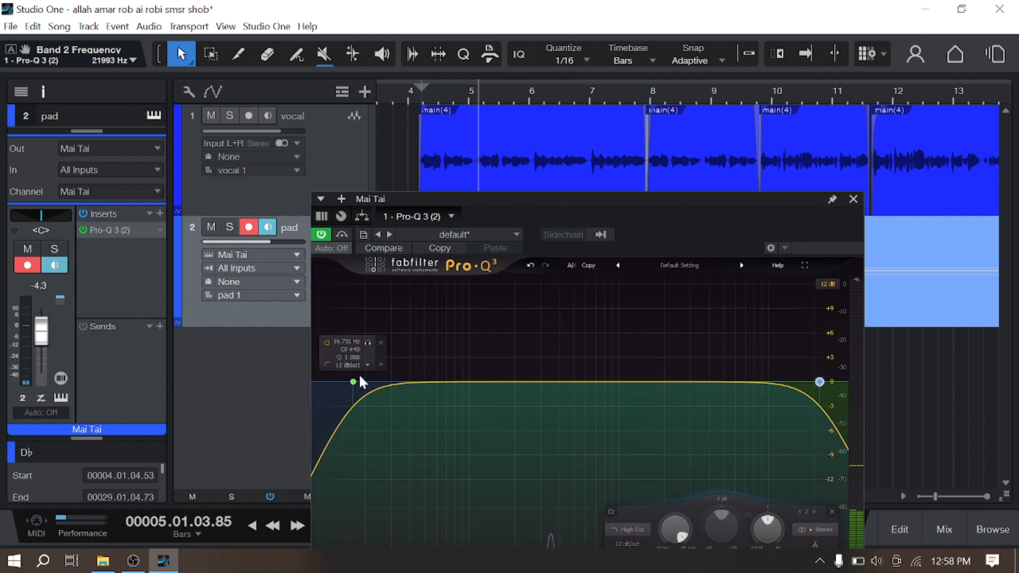
key("space")
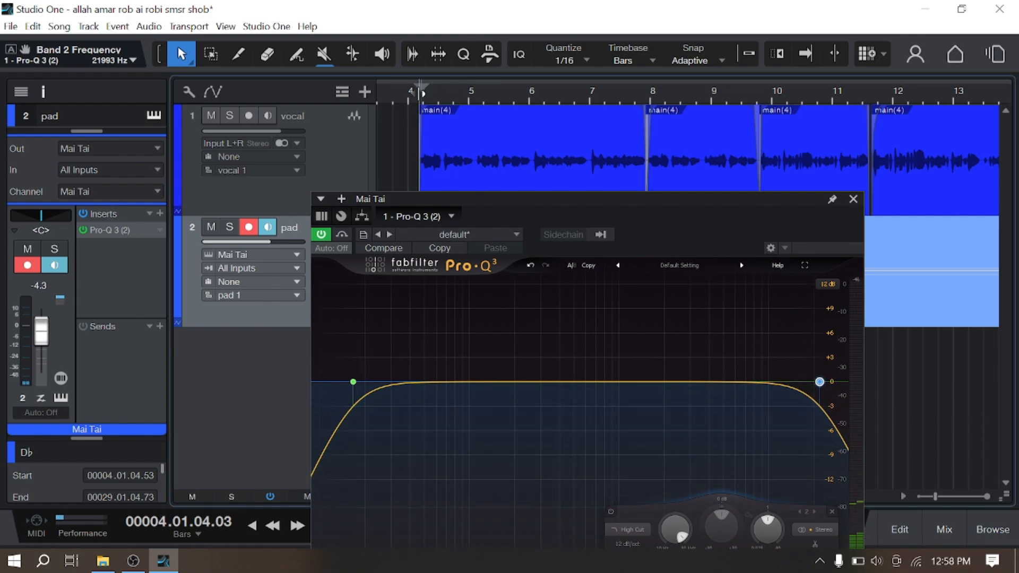
left_click(853, 198)
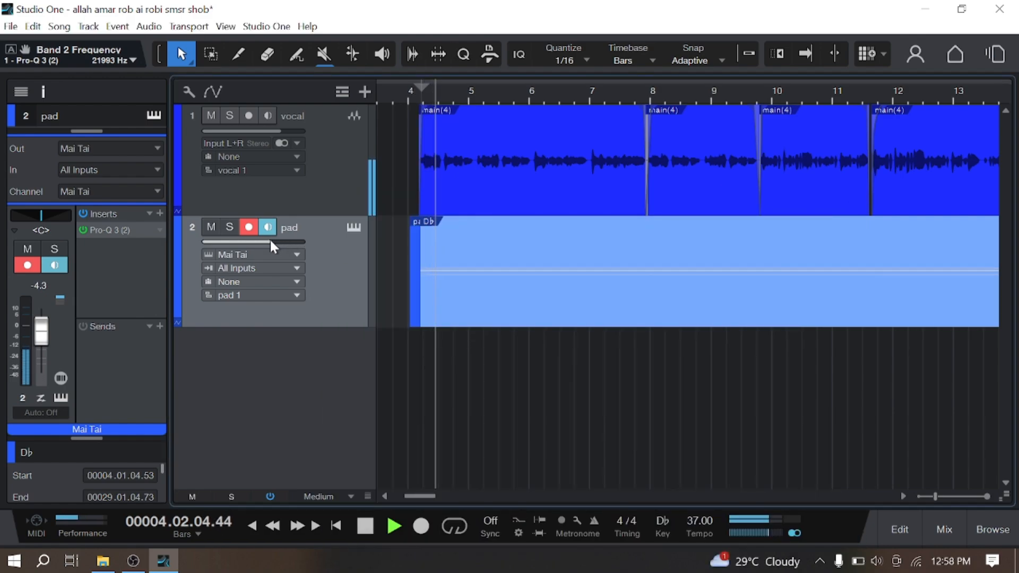
Step: Lower the pad track's volume to -6.9 dB during playback
left_click_drag(269, 241, 262, 242)
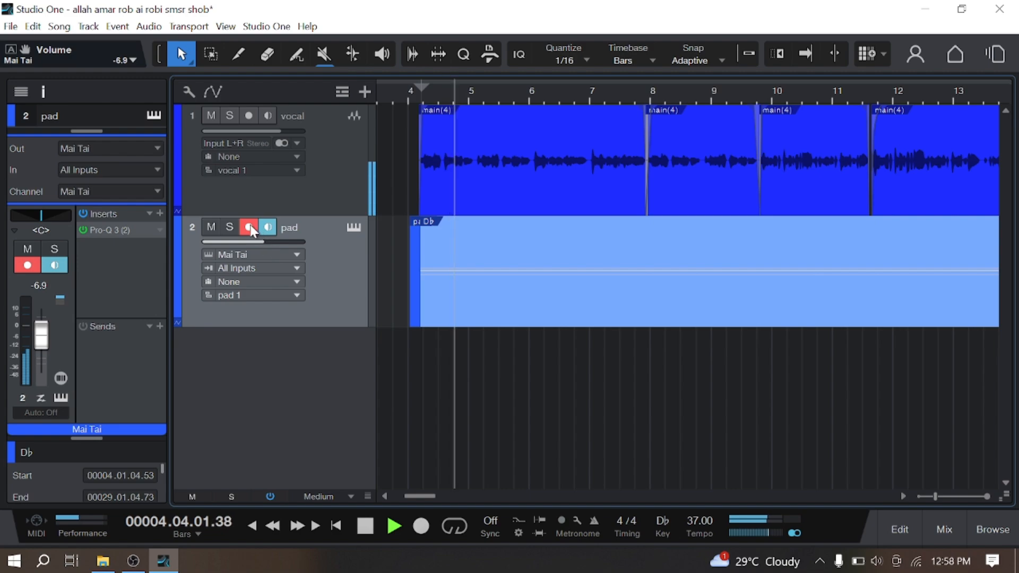
left_click(249, 227)
left_click(250, 227)
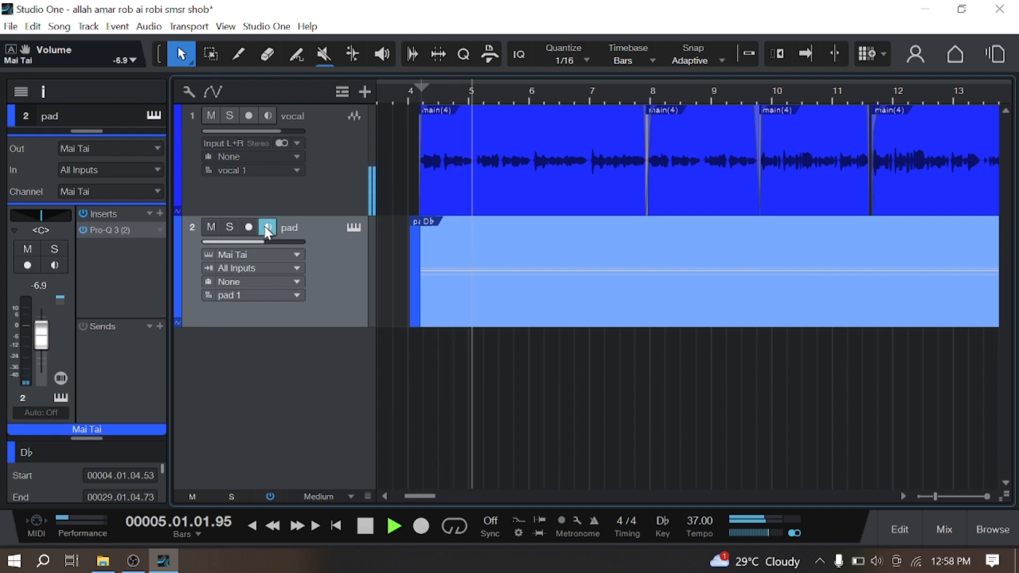
Step: Replay the song from bar 4 and turn off the pad track's record arming and monitoring
left_click(413, 95)
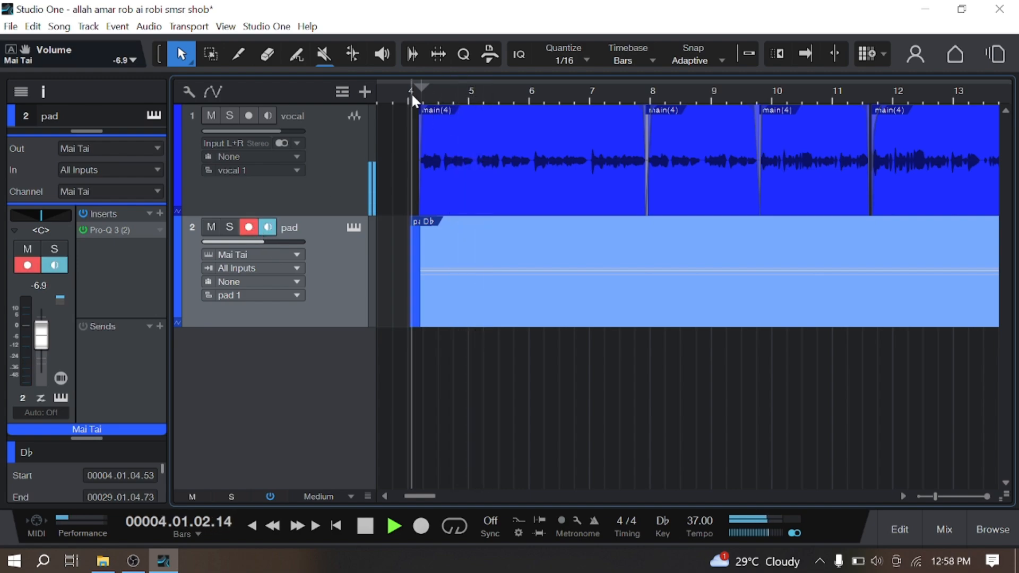
scroll(414, 96, "up", 4)
scroll(493, 271, "up", 3)
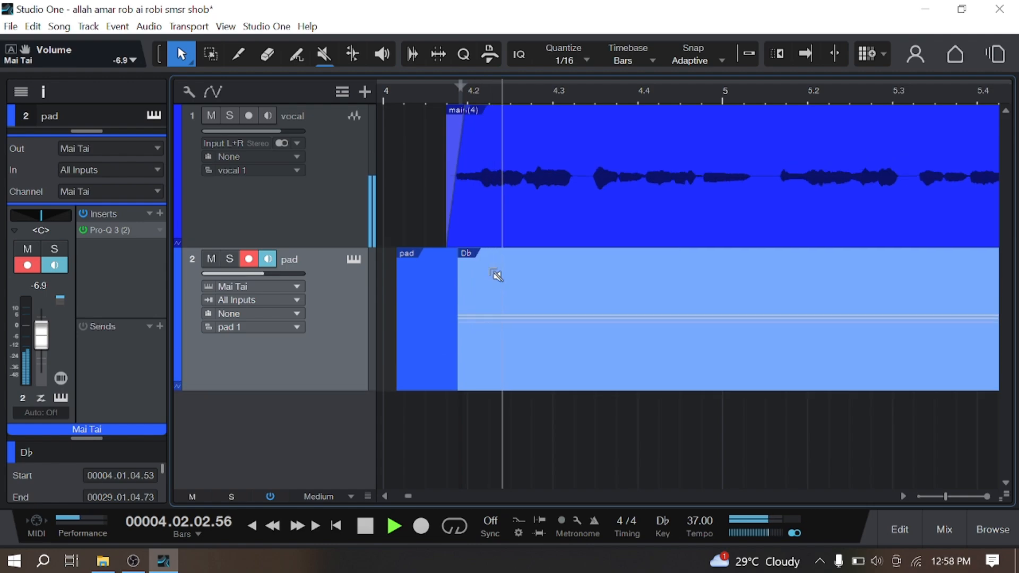
left_click(249, 275)
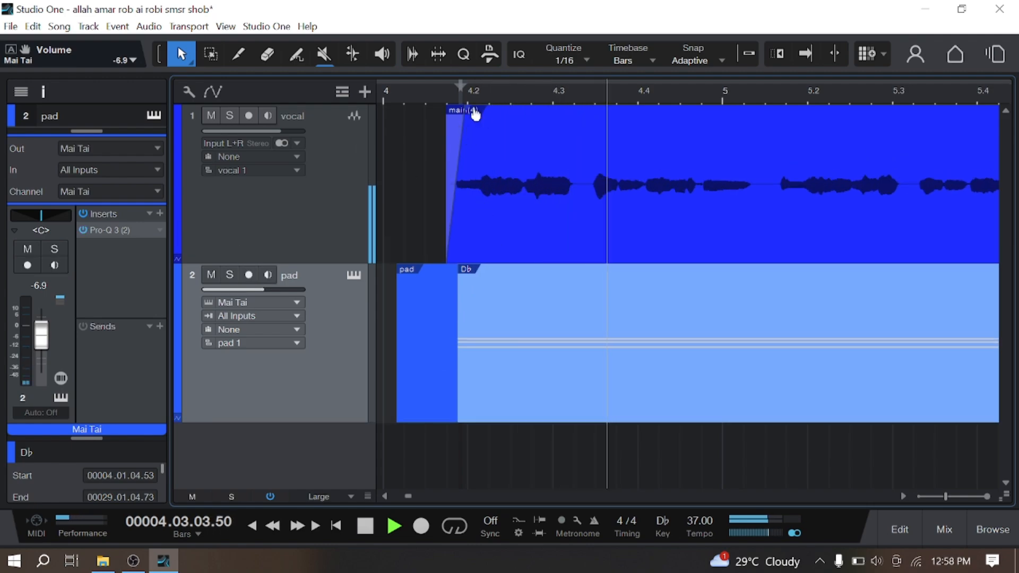
left_click(424, 94)
scroll(563, 98, "down", 10)
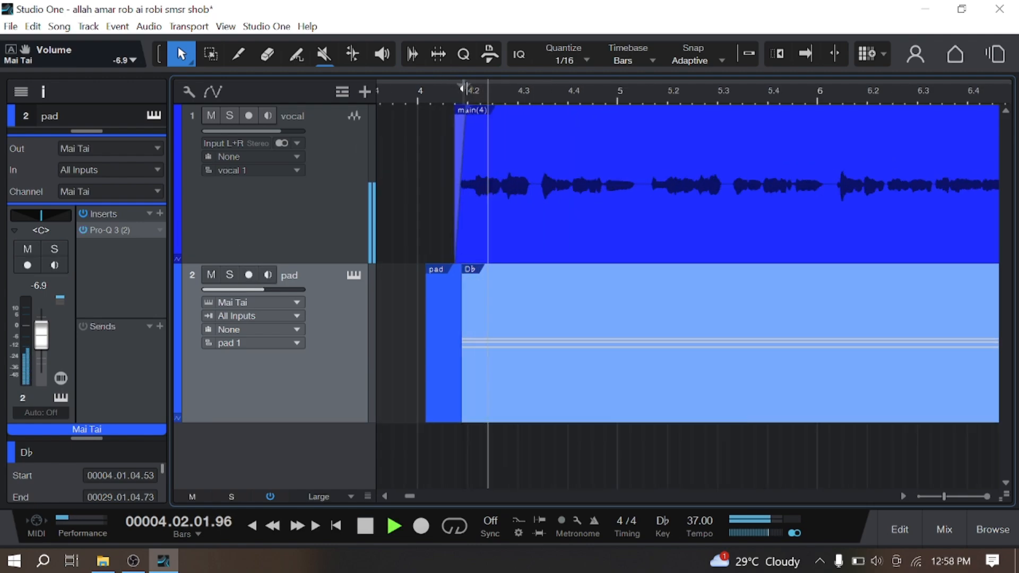
scroll(562, 94, "up", 3)
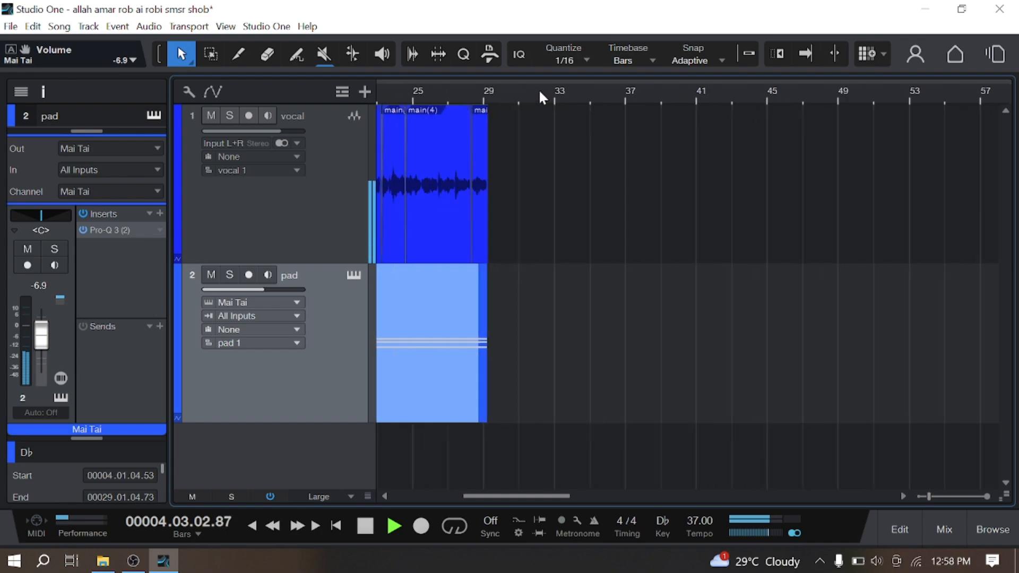
scroll(484, 104, "up", 2)
scroll(571, 85, "down", 5)
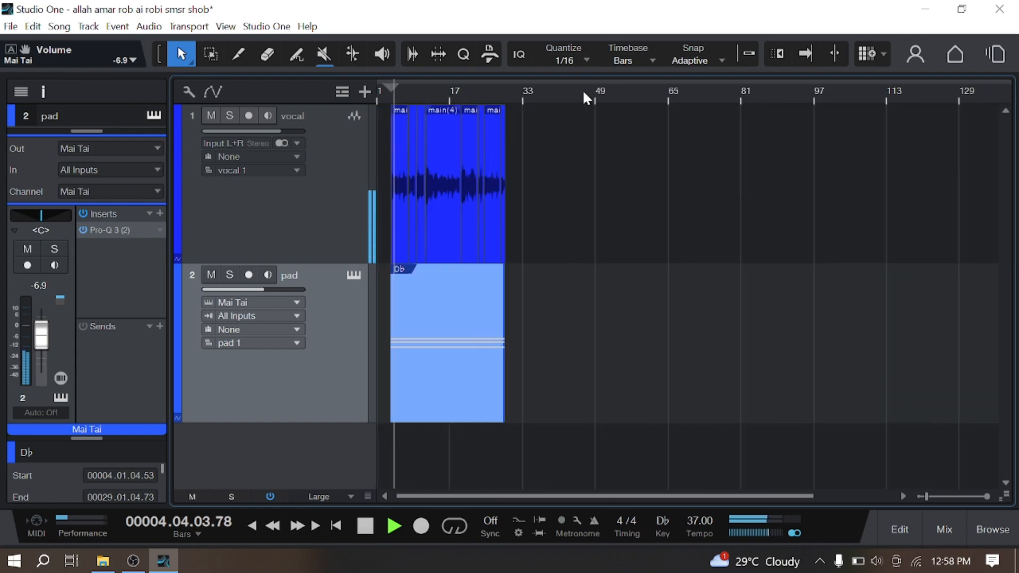
Step: Select the pad's Db part, stop playback and try green, orange, red and pink as the pad track's colour
left_click(434, 206)
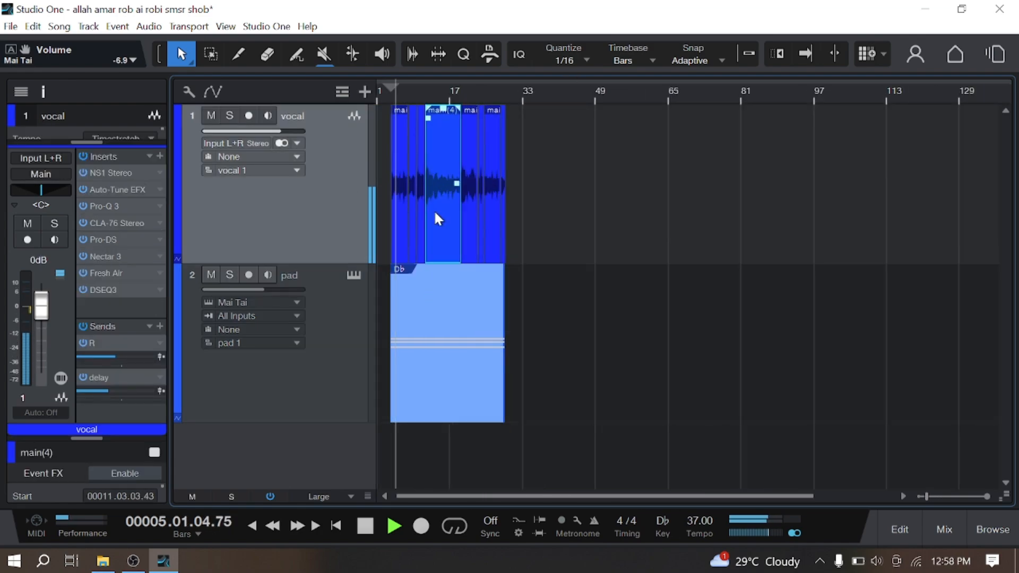
left_click(480, 348)
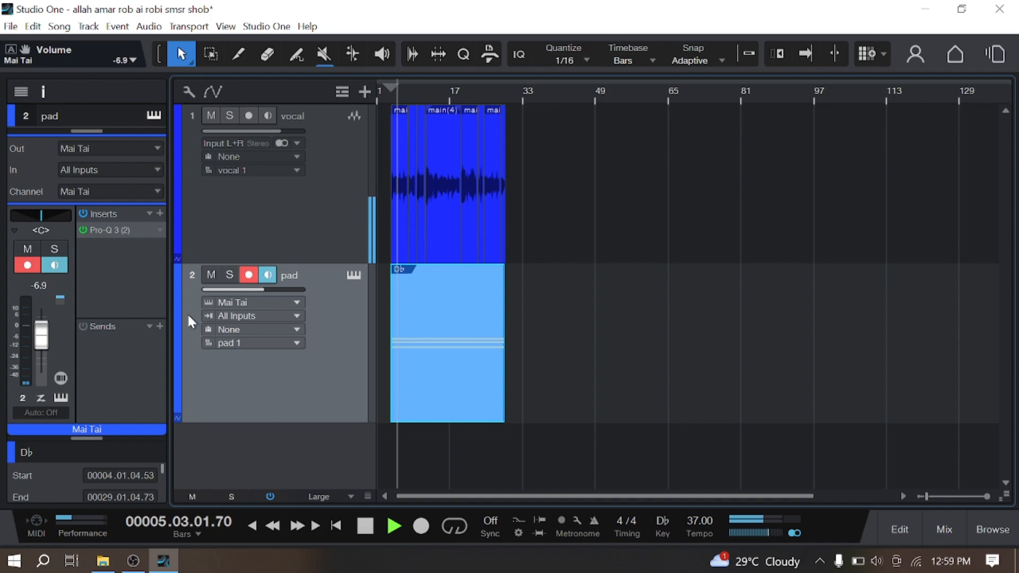
key("space")
scroll(179, 315, "down", 6)
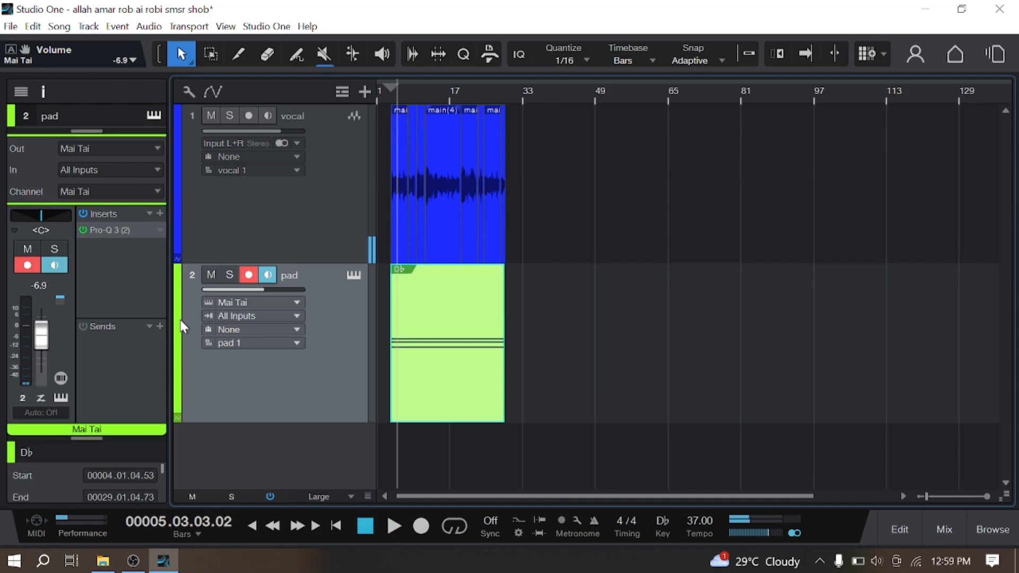
scroll(390, 99, "up", 5)
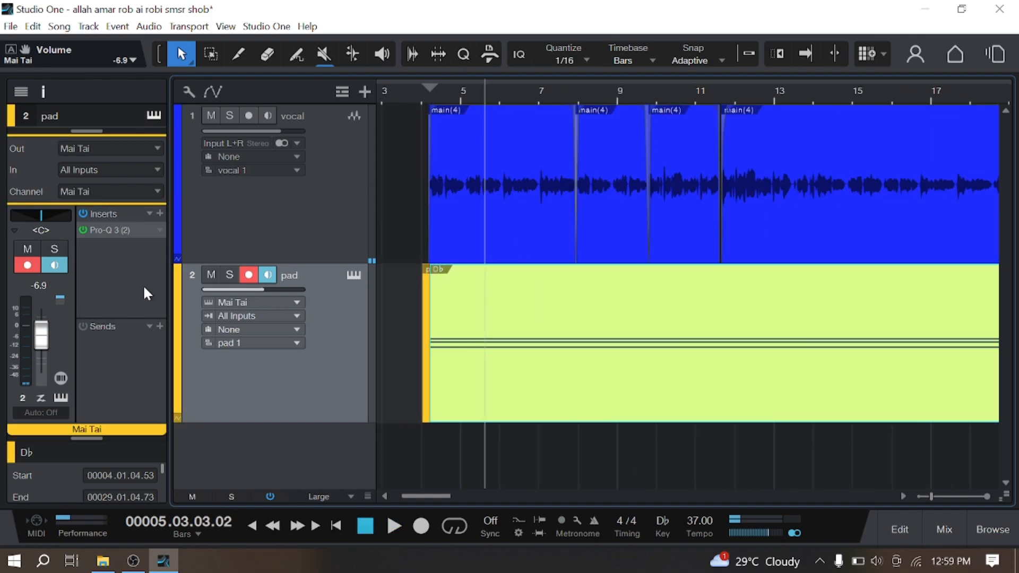
scroll(173, 321, "down", 2)
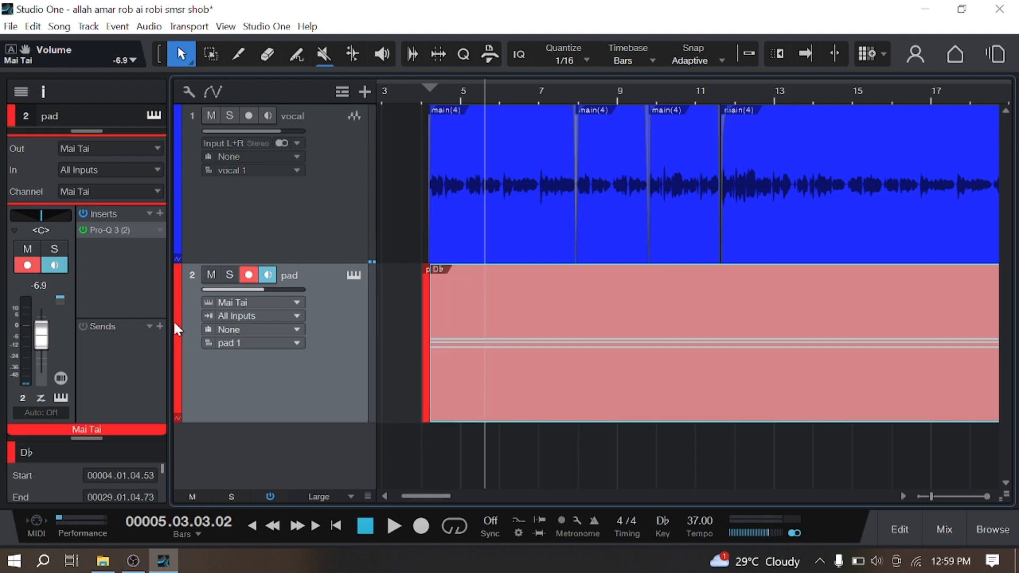
Step: Extend the start of the pad's Db part back to about bar 4, over the empty pad part
left_click(423, 383)
scroll(414, 116, "up", 3)
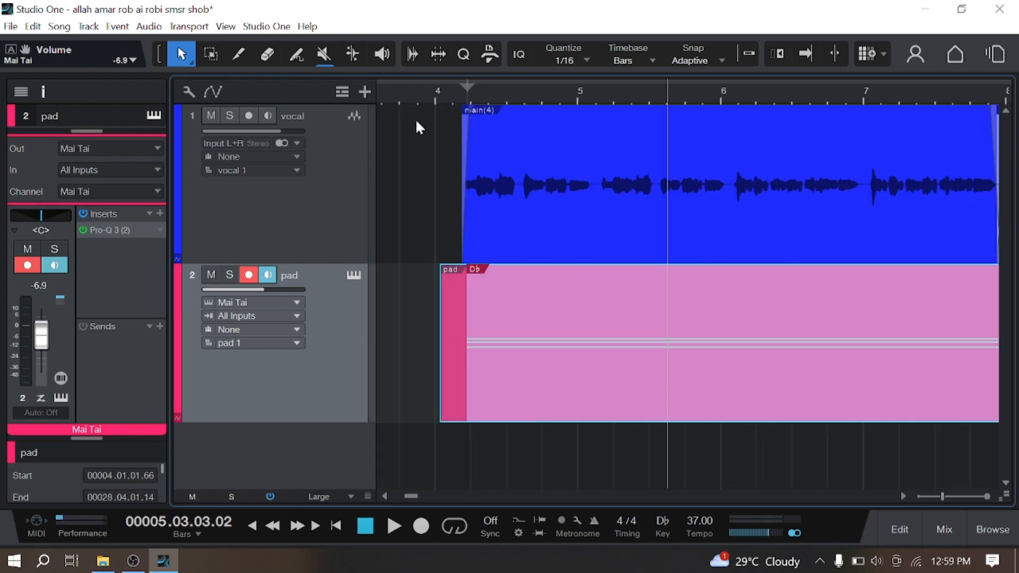
left_click(403, 301)
left_click_drag(531, 446, 442, 363)
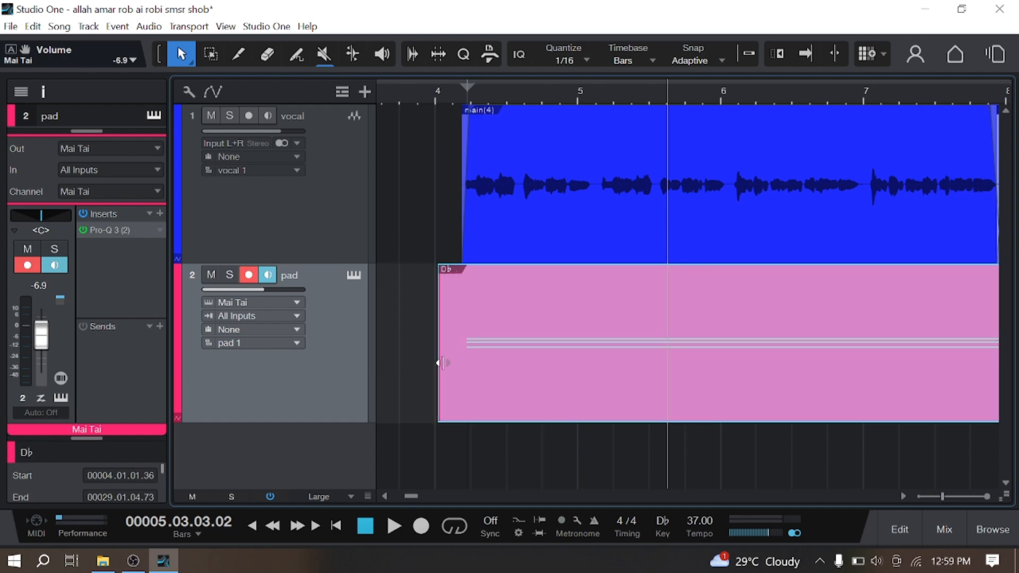
Step: Change the pad track's colour to the same blue as the vocal track
left_click(412, 333)
left_click(495, 240)
left_click(488, 314)
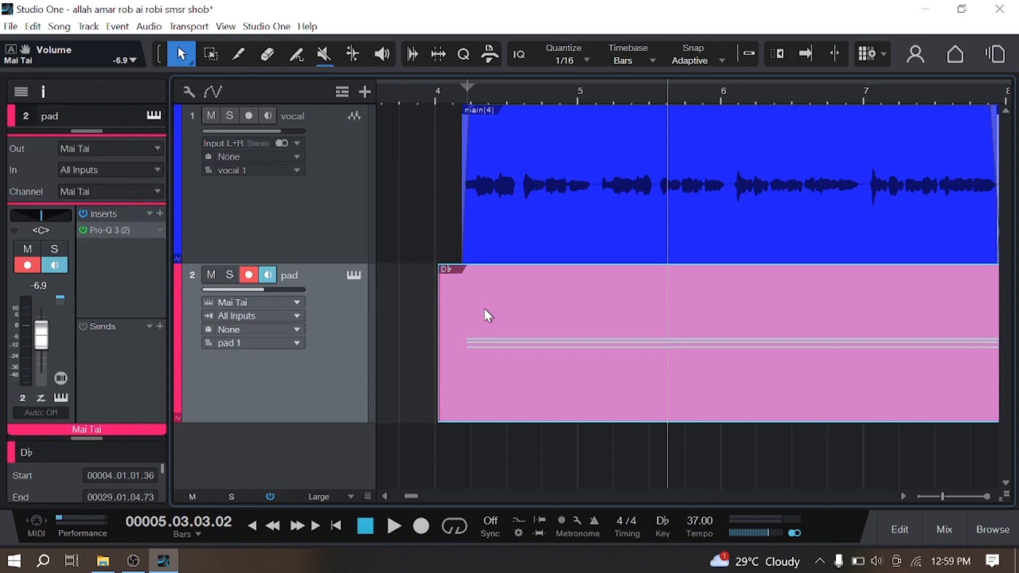
left_click(529, 442)
scroll(175, 340, "down", 2)
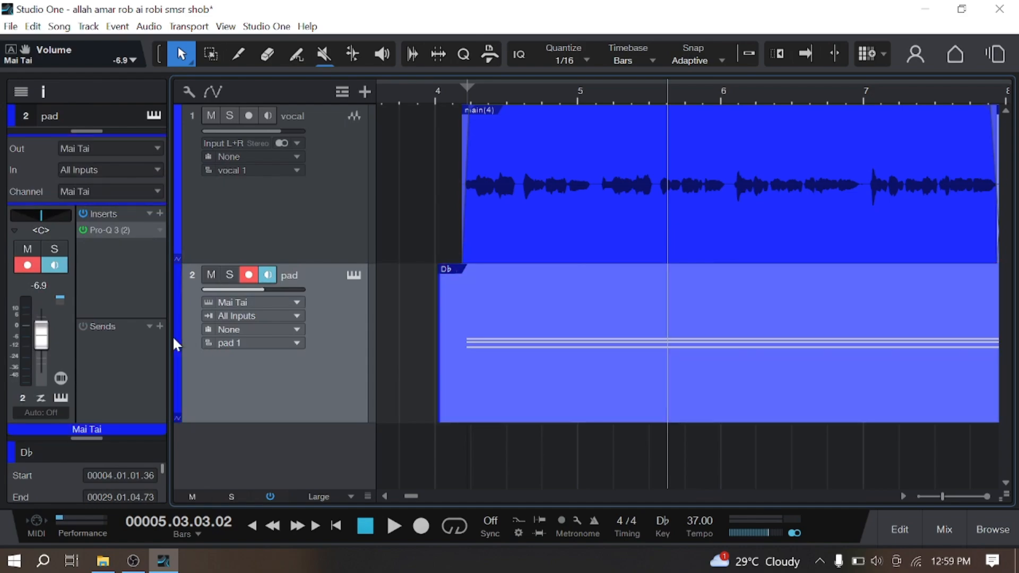
Step: Play the song from just after bar 4 to check the pad against the whole vocal
left_click(447, 95)
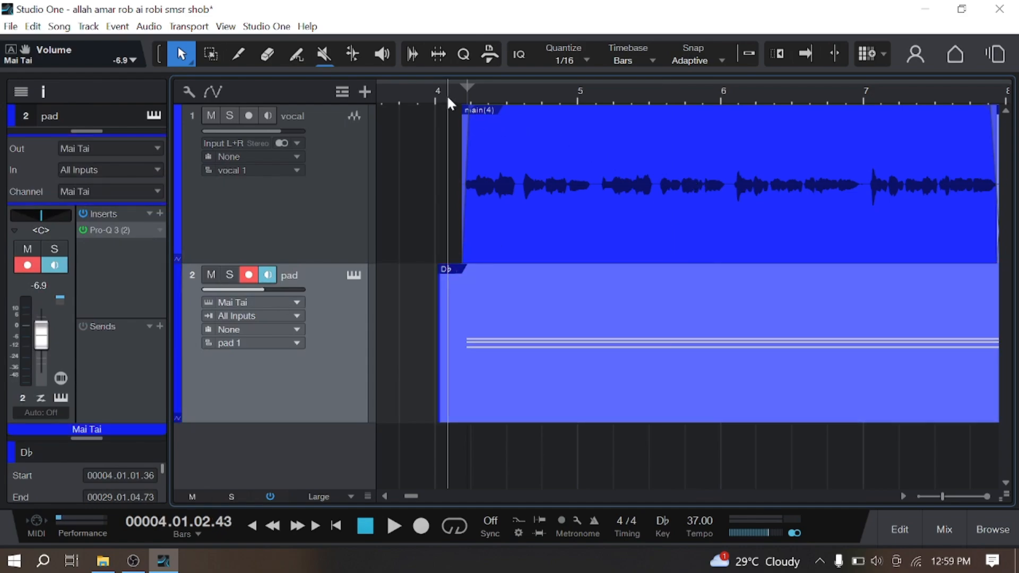
key("space")
key("w")
key("w")
key("w")
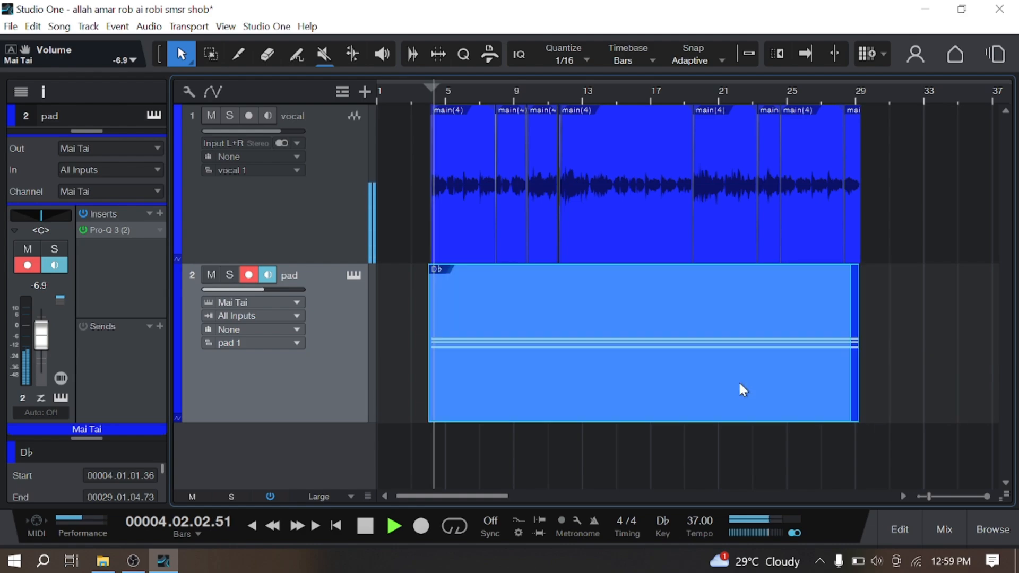
Step: Open the pad's Db part in the note editor and examine where its chord notes start
double_click(798, 393)
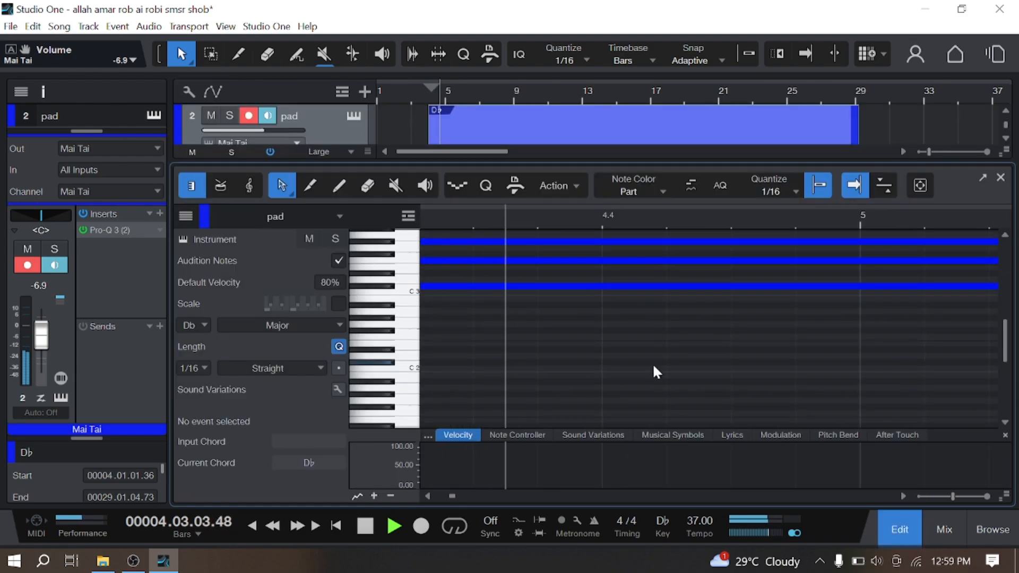
scroll(779, 225, "down", 5)
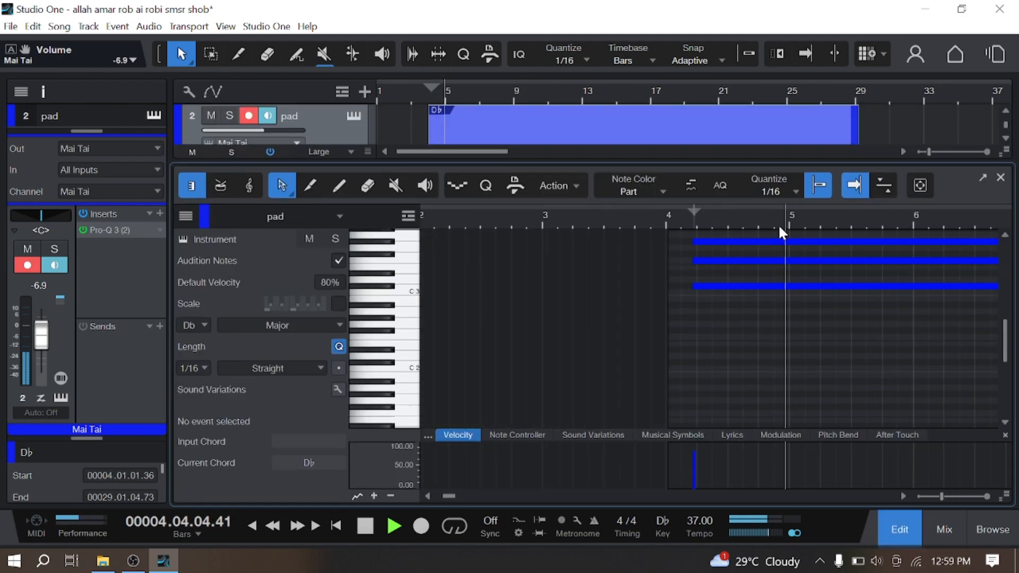
scroll(723, 291, "up", 2)
scroll(699, 214, "down", 4)
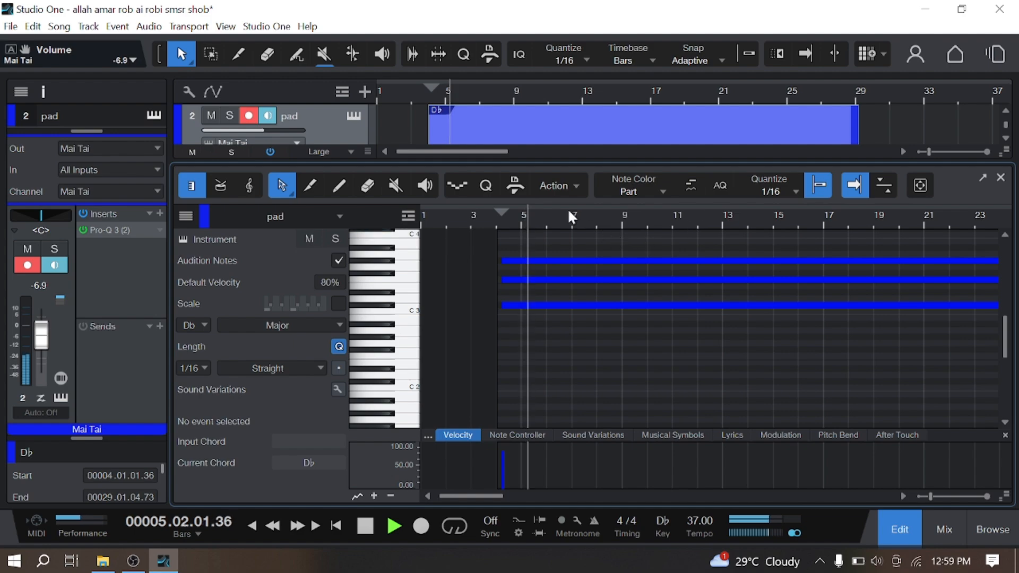
Step: Examine the pad's Db part in the arrangement and the note editor during playback, and stop the song
scroll(568, 208, "down", 3)
left_click(914, 528)
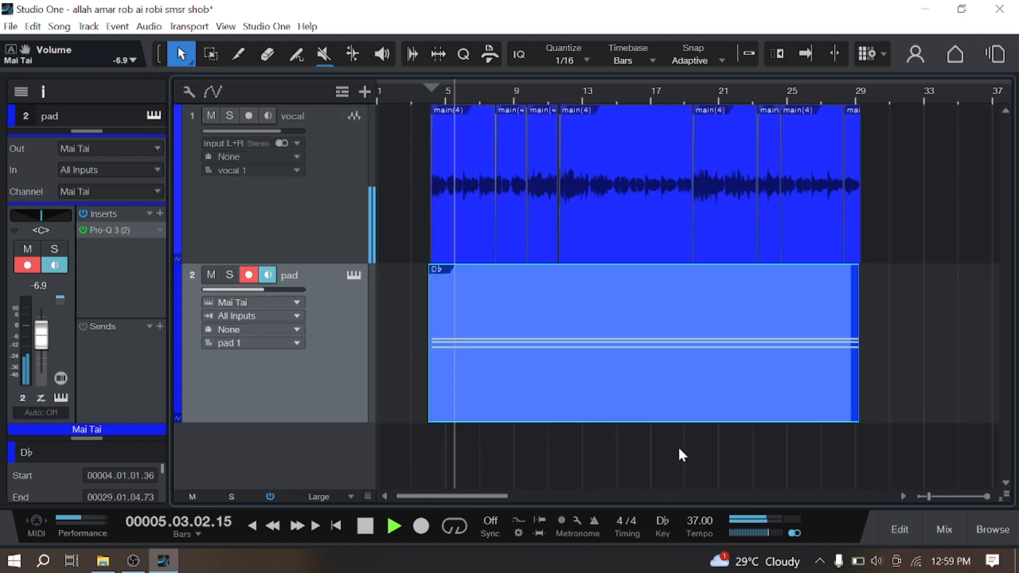
left_click(700, 226)
left_click_drag(824, 213, 436, 211)
left_click(321, 322)
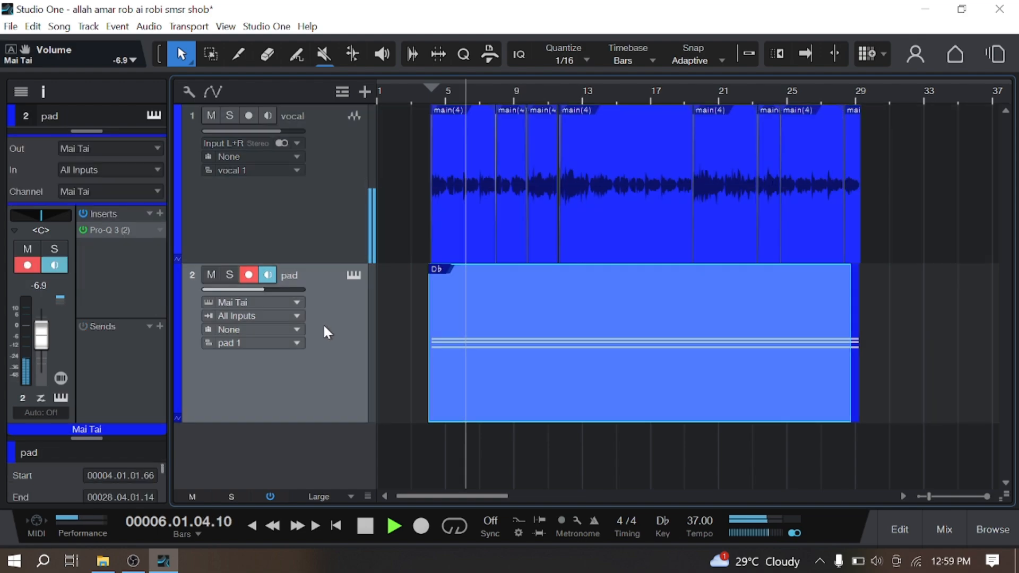
left_click(336, 219)
left_click(561, 437)
double_click(602, 406)
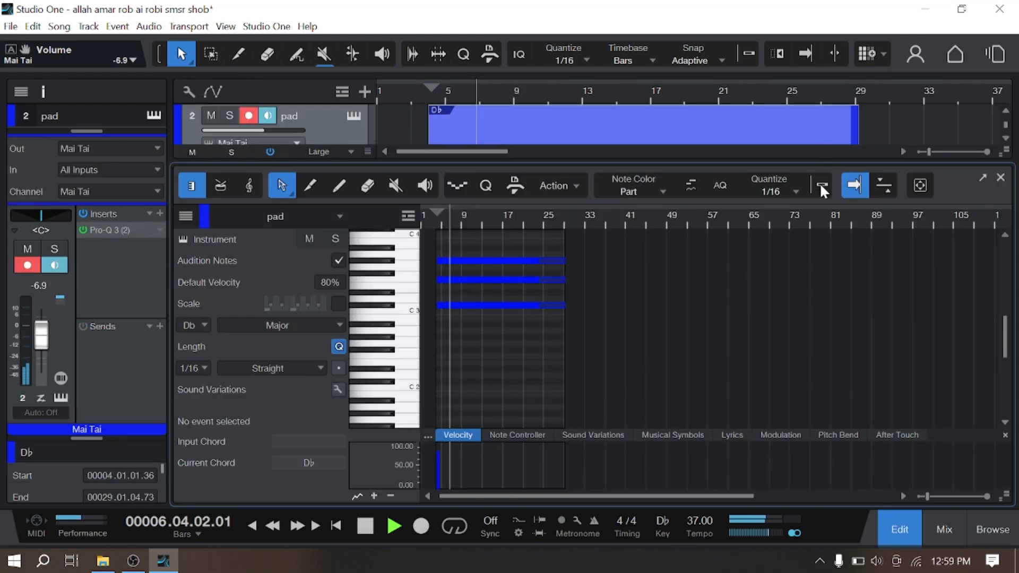
left_click(897, 530)
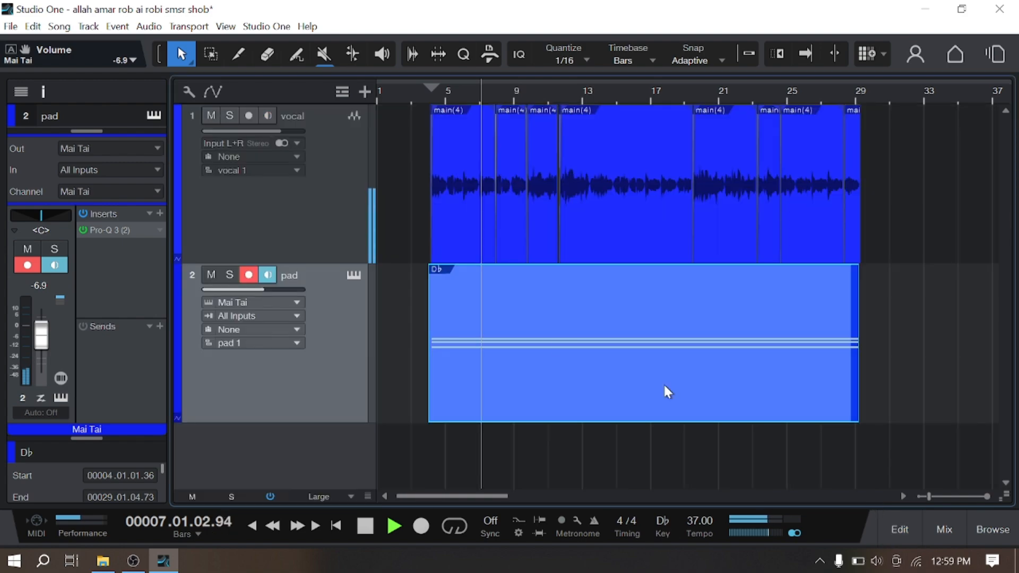
key("space")
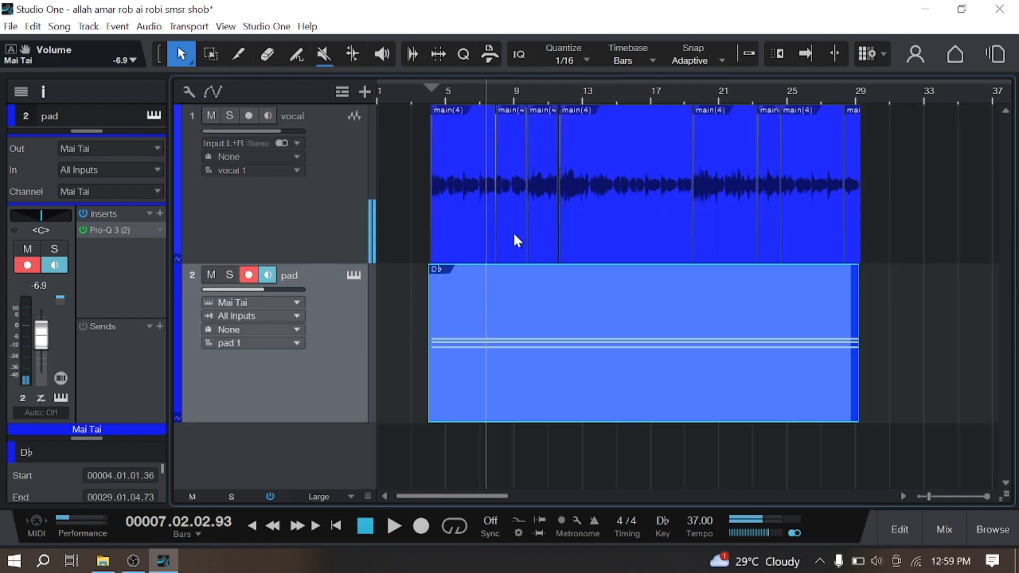
Step: Compare the vocal clips with the pad's Db part and briefly play the song from just after bar 4
scroll(532, 314, "down", 3)
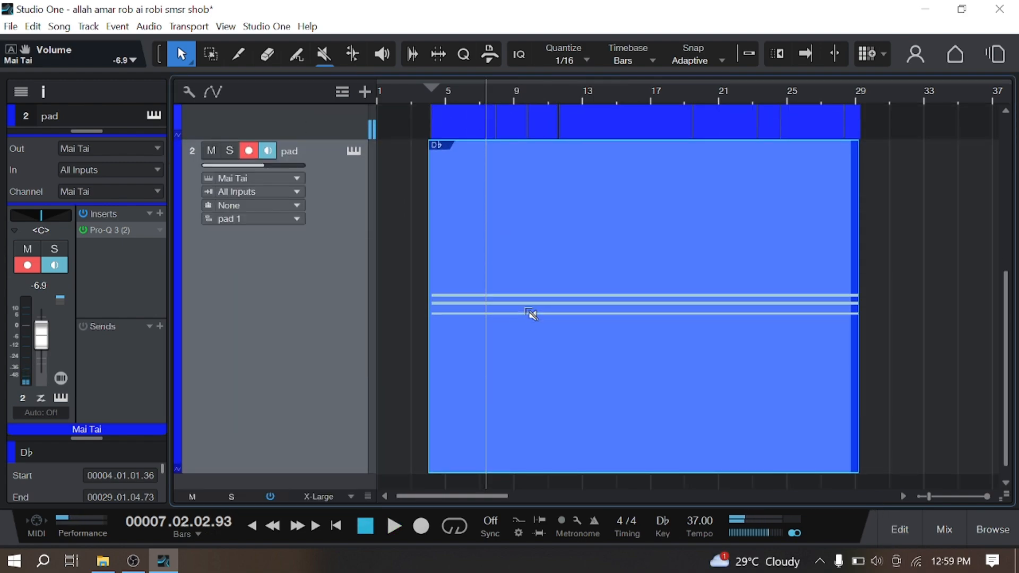
scroll(531, 313, "up", 3)
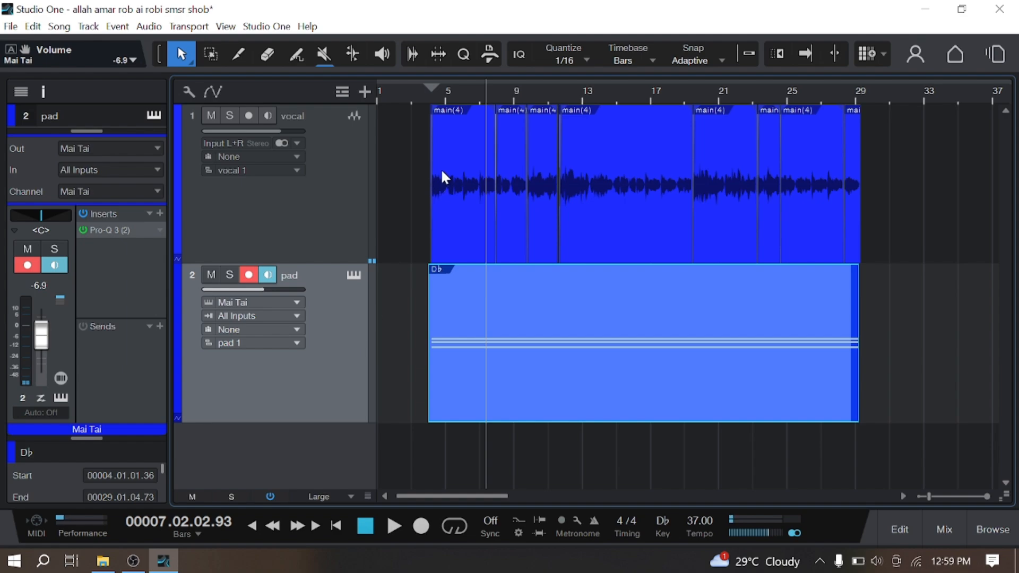
left_click(476, 227)
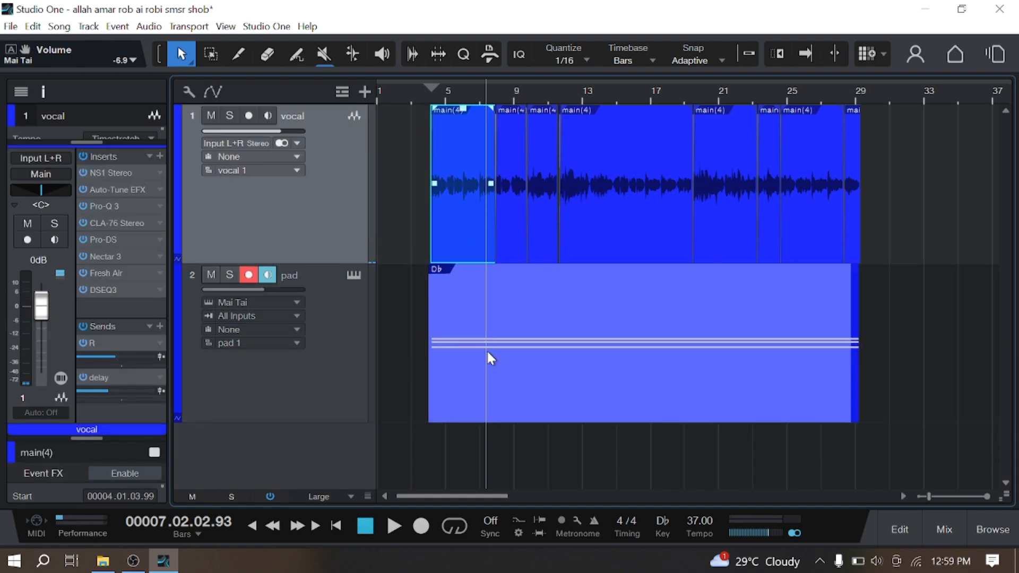
left_click_drag(876, 372, 802, 375)
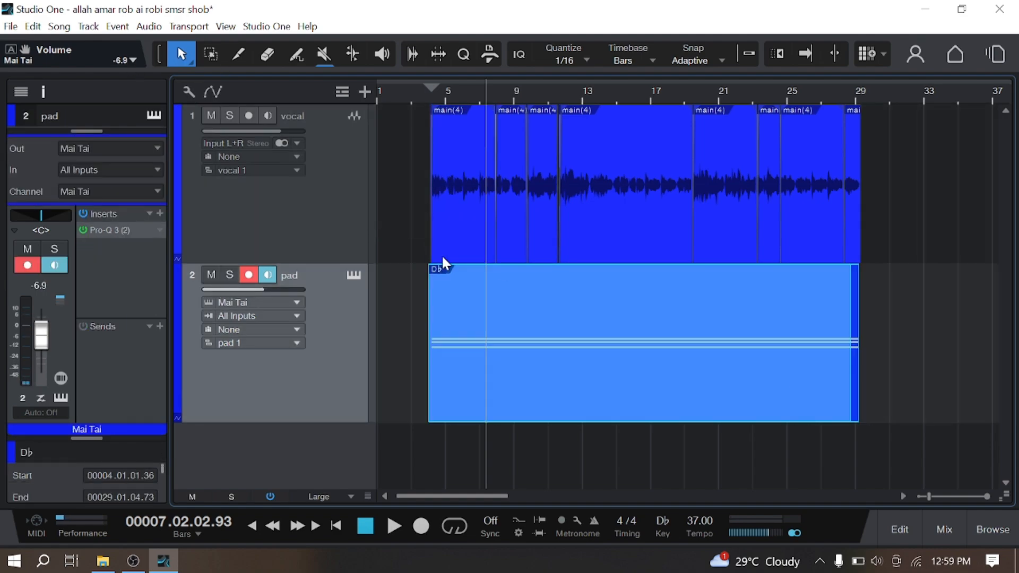
left_click(433, 96)
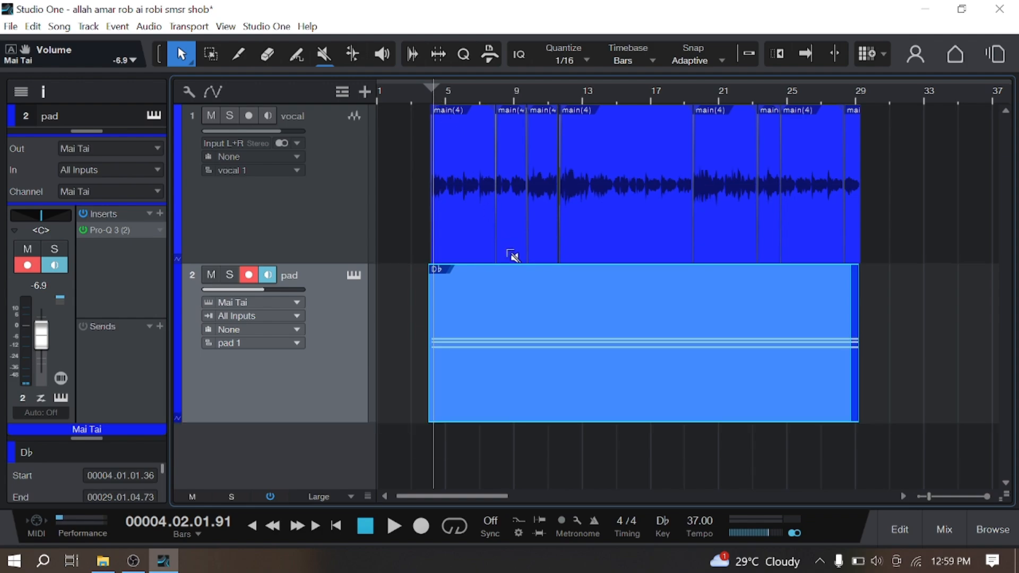
scroll(518, 251, "down", 2)
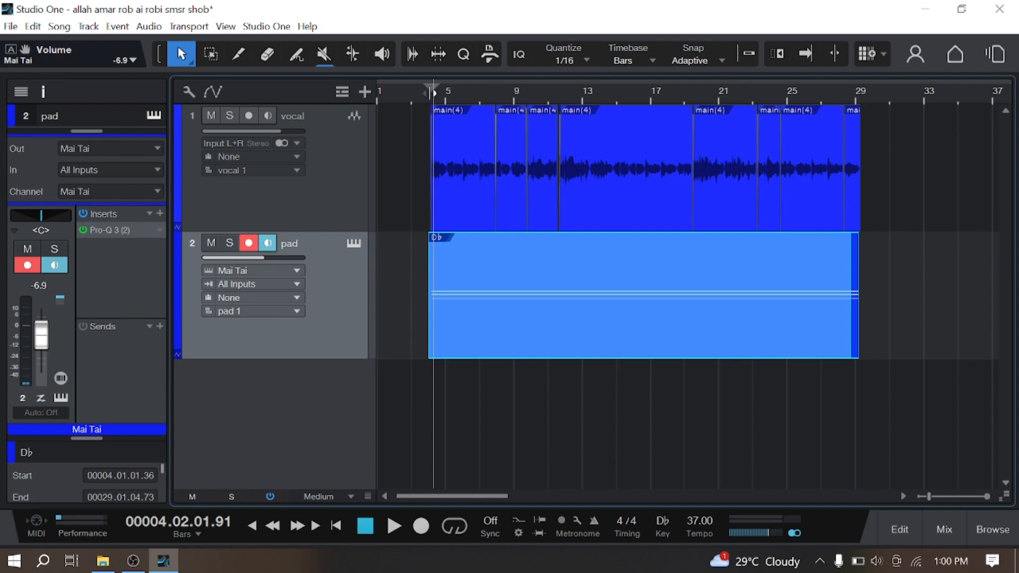
left_click(430, 95)
scroll(431, 96, "up", 3)
key("space")
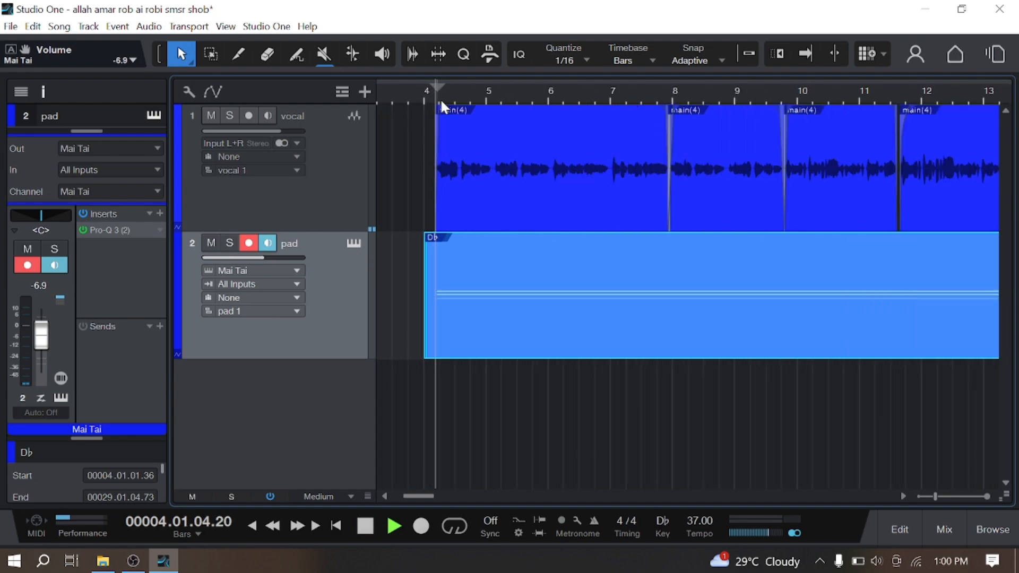
key("space")
Step: Remove the L2 Stereo limiter from the Main output channel's inserts in the mixer
left_click(945, 531)
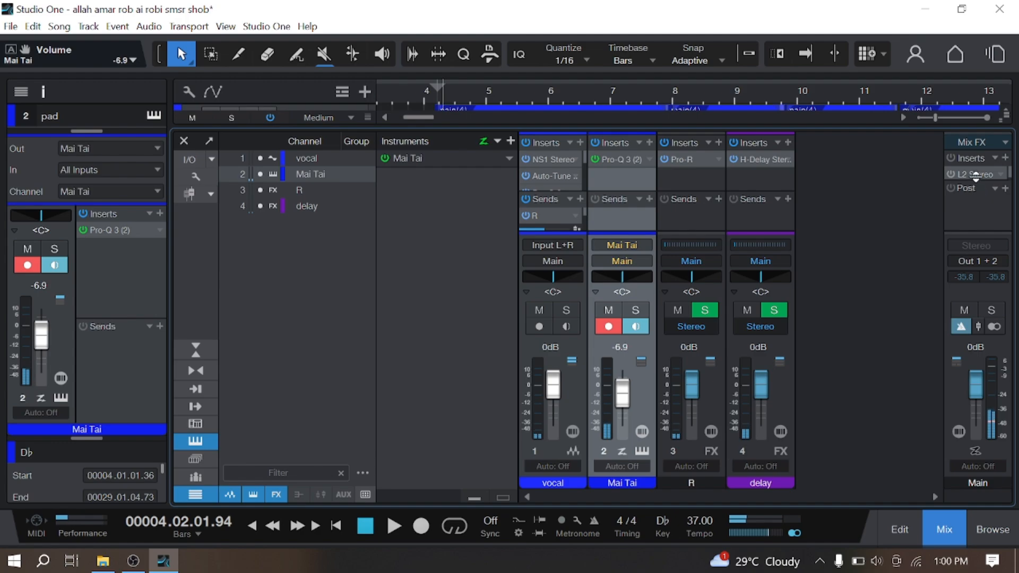
left_click(134, 560)
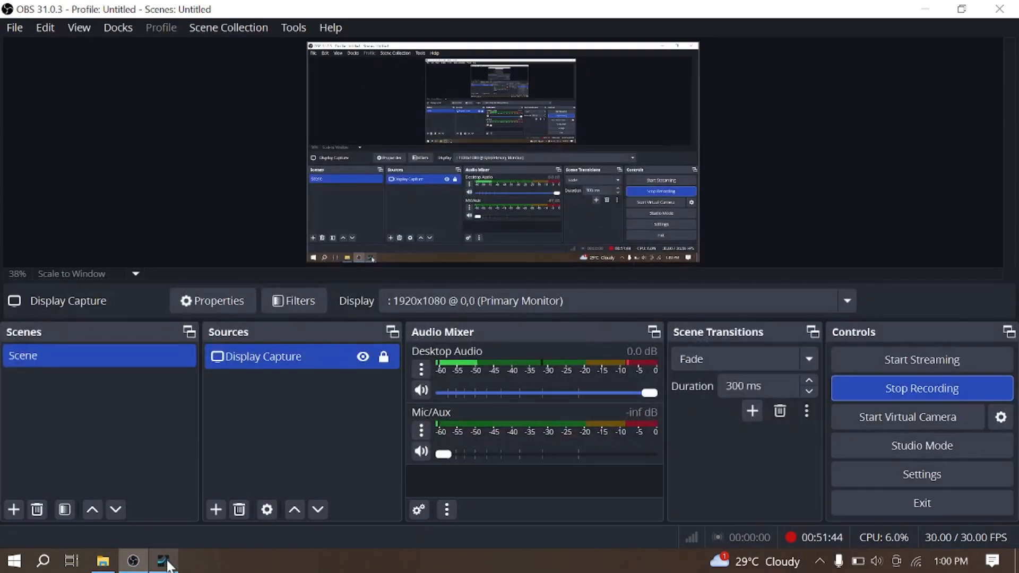
left_click(166, 563)
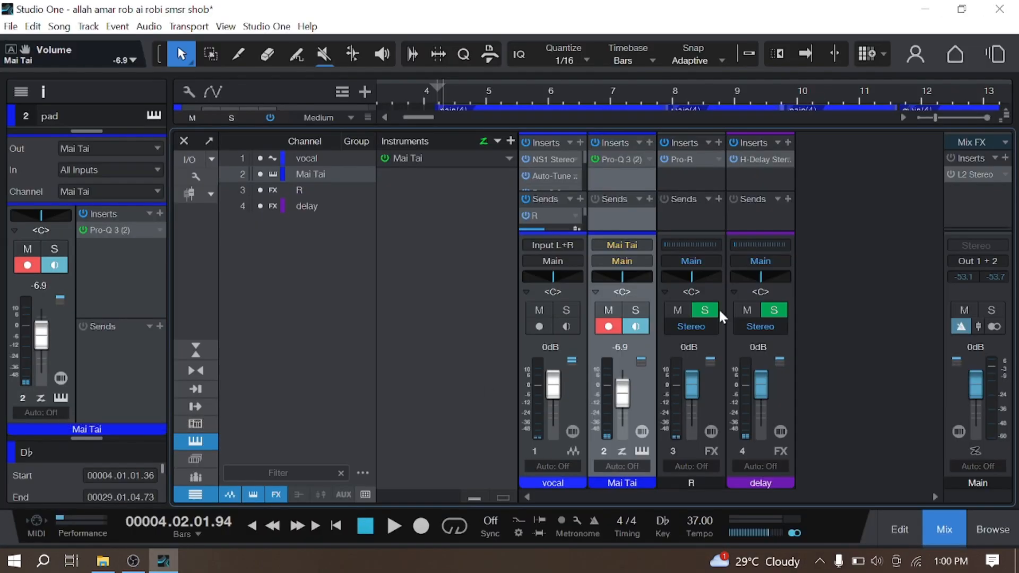
right_click(970, 174)
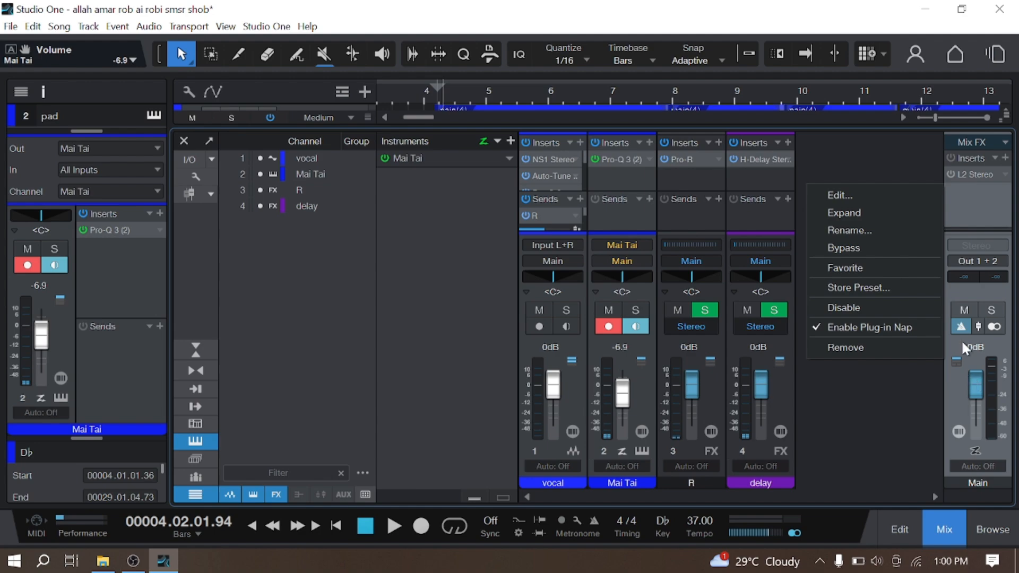
left_click(904, 348)
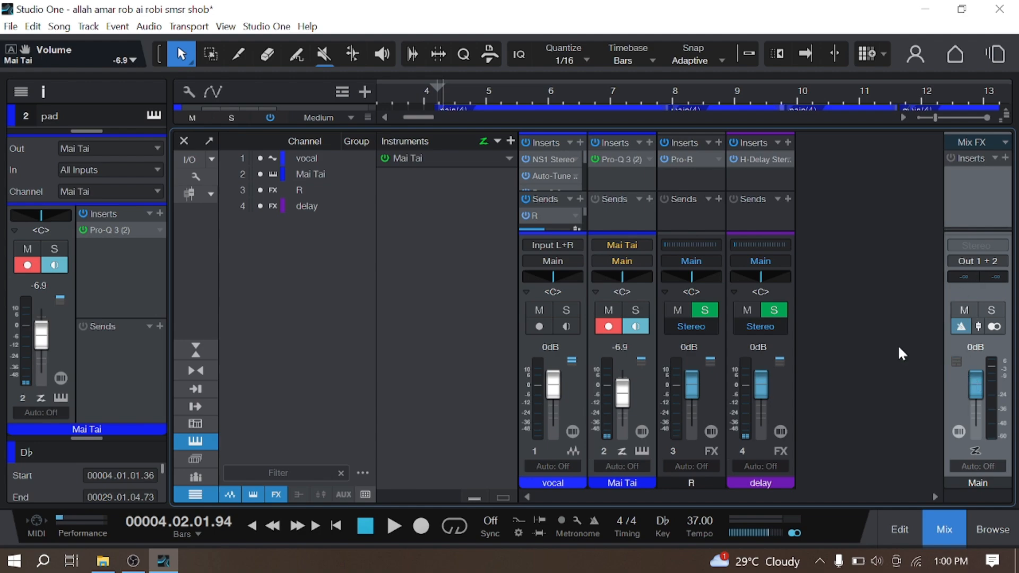
Step: Search the plug-ins for "oz" and insert Ozone 9 on the Main output channel
left_click(1006, 158)
left_click(868, 396)
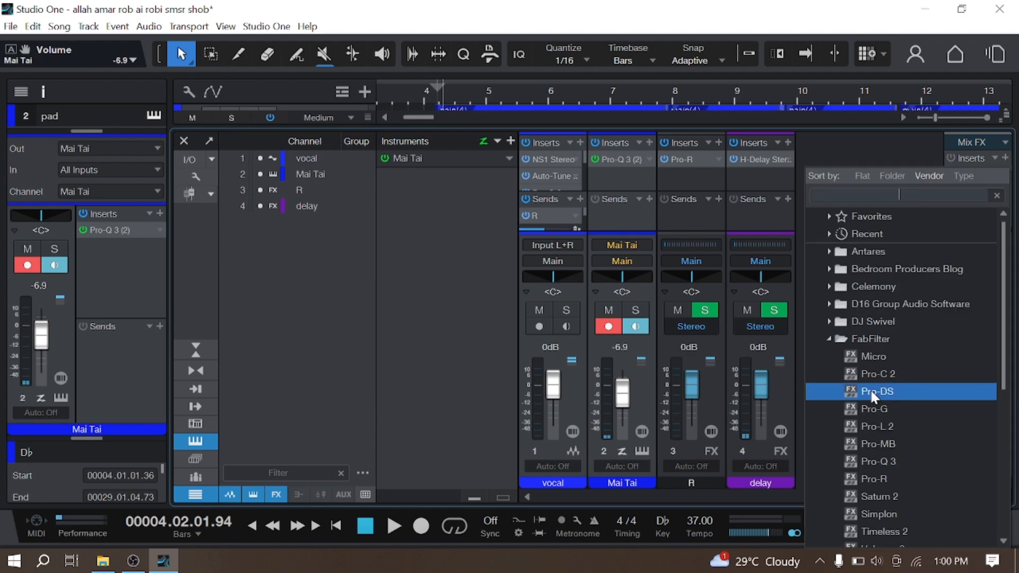
left_click(890, 340)
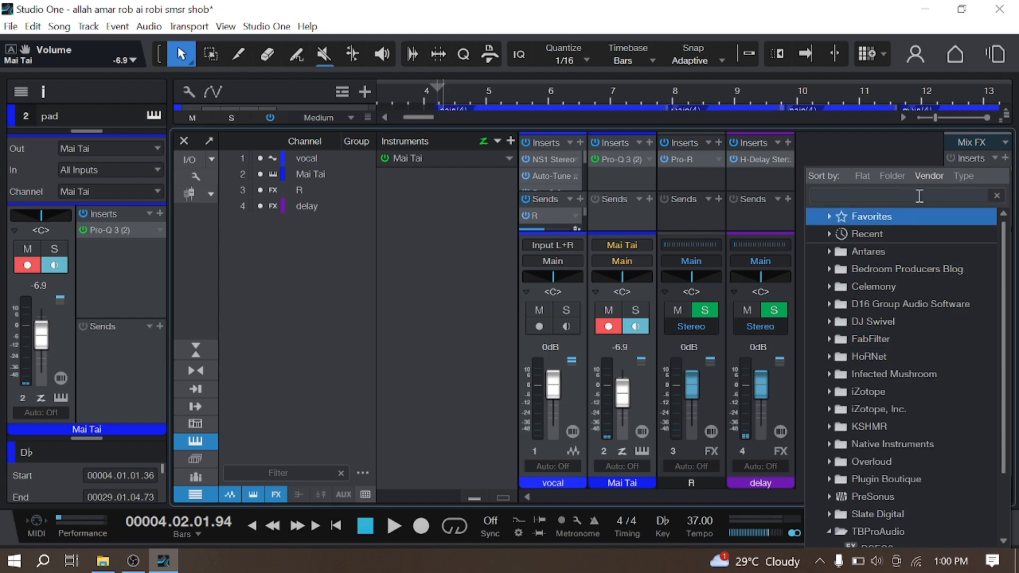
type("oz")
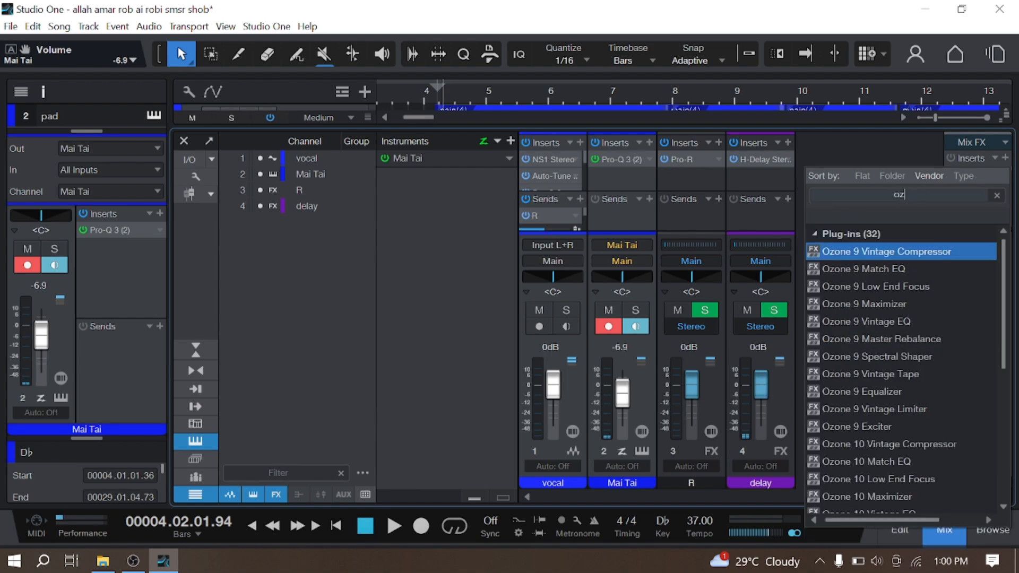
left_click(925, 466)
scroll(925, 470, "down", 5)
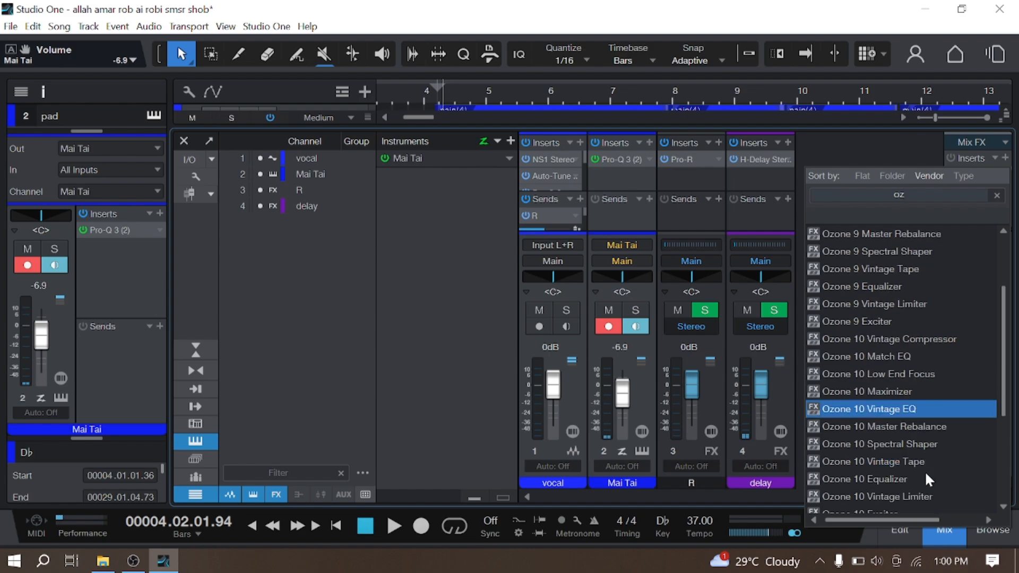
left_click(925, 470)
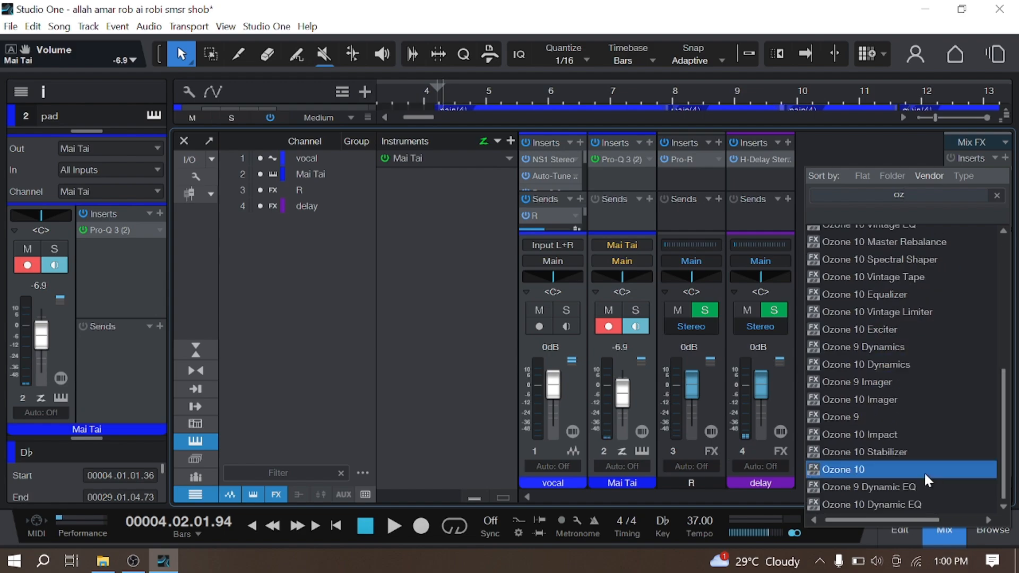
left_click(906, 416)
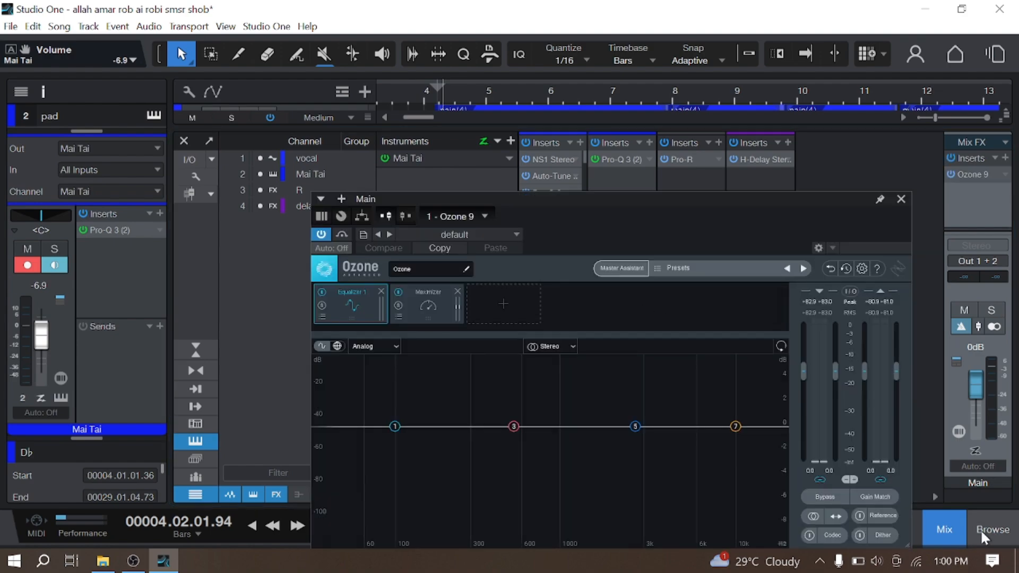
Step: Hide the mixer and the track inspector, and remove the Equalizer and Maximizer modules from Ozone 9's signal chain
left_click(943, 529)
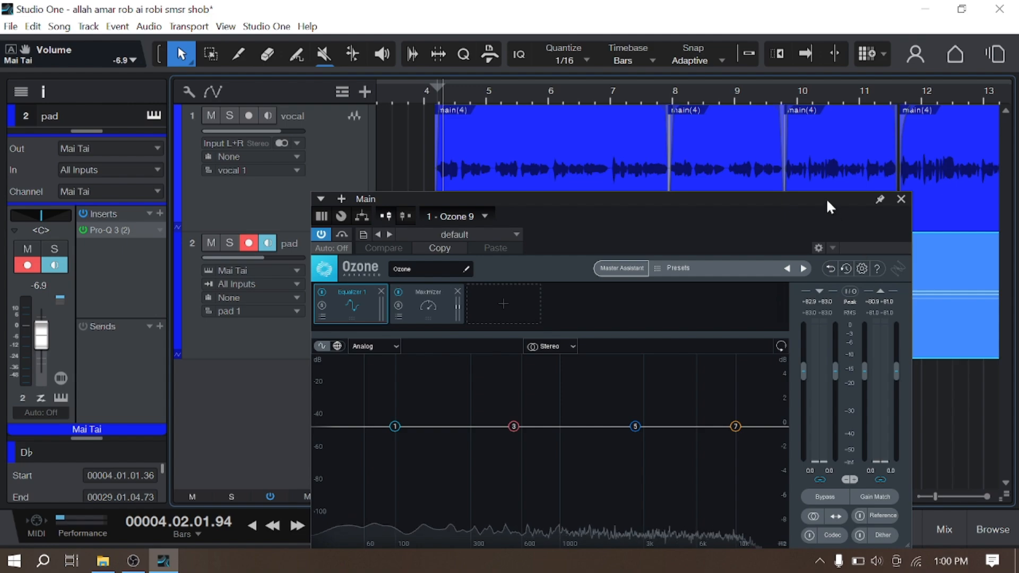
left_click_drag(826, 200, 792, 104)
left_click(43, 91)
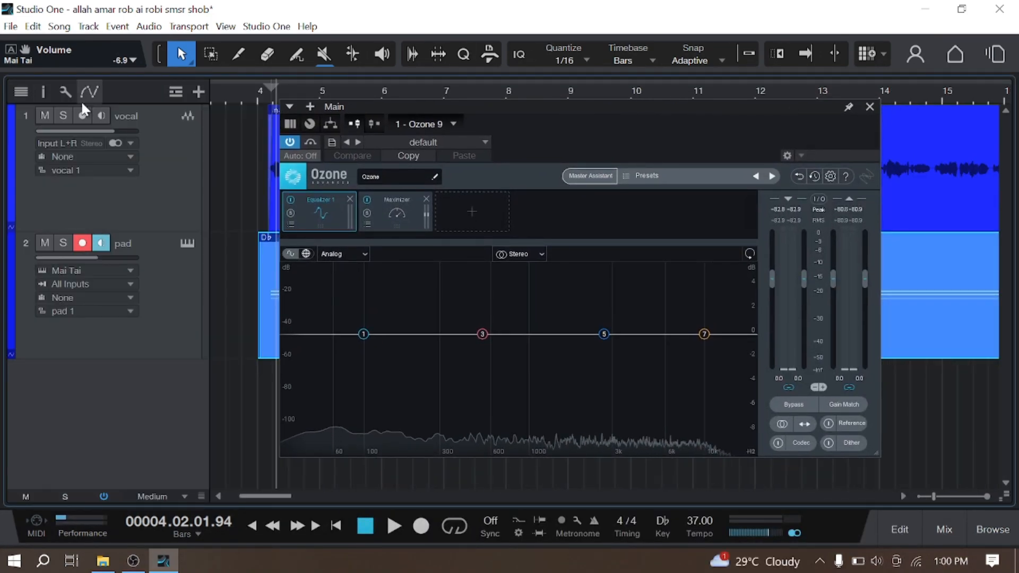
left_click(350, 199)
left_click(349, 198)
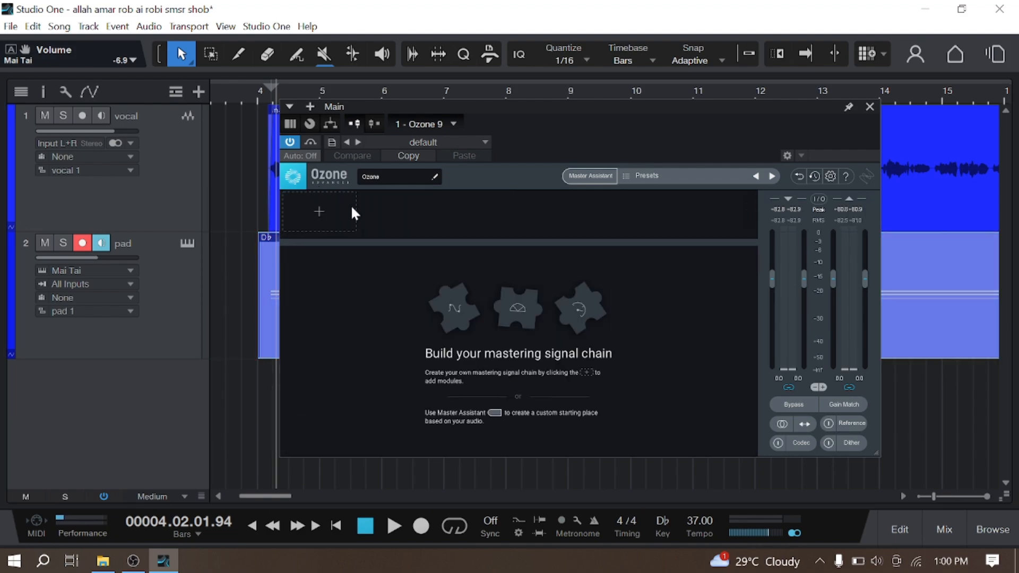
Step: Start Ozone's Master Assistant with Modern modules, Manual loudness at Medium intensity and Streaming destination, with the playhead just after bar 4
left_click(590, 175)
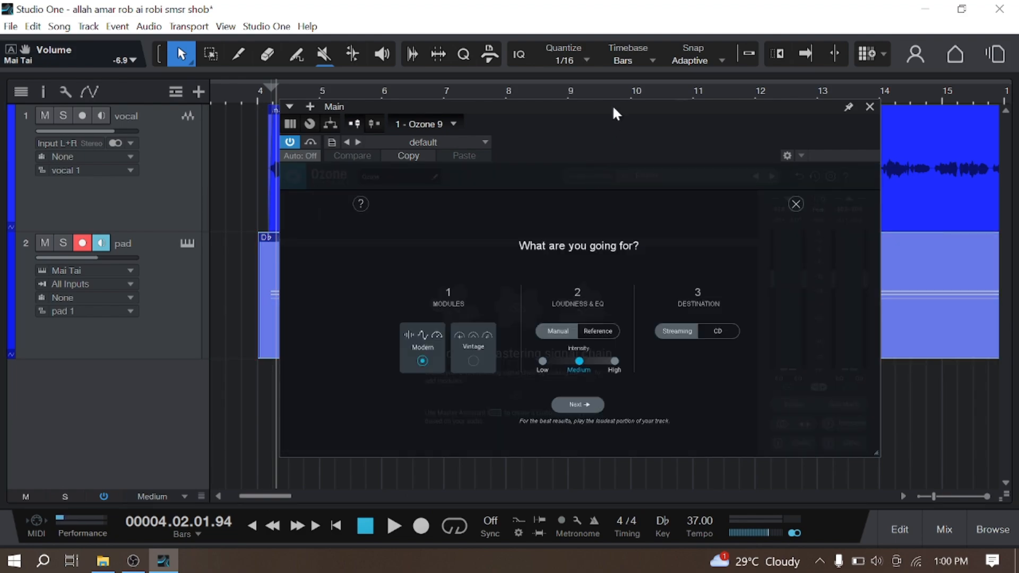
left_click_drag(613, 104, 687, 193)
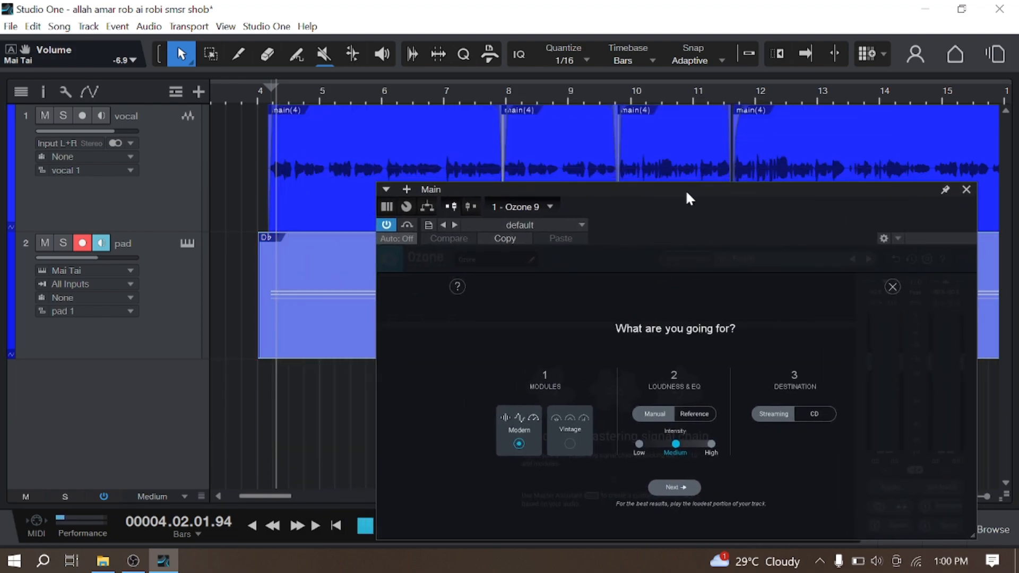
left_click(273, 91)
left_click(692, 489)
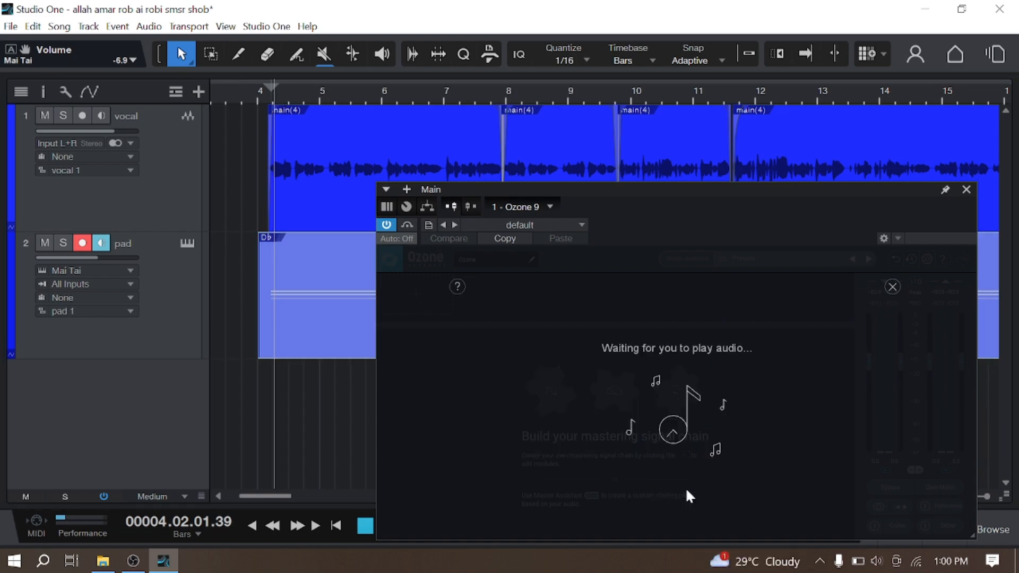
Step: Play the song until the Master Assistant completes its analysis, stop playback and accept the suggested mastering chain
key("space")
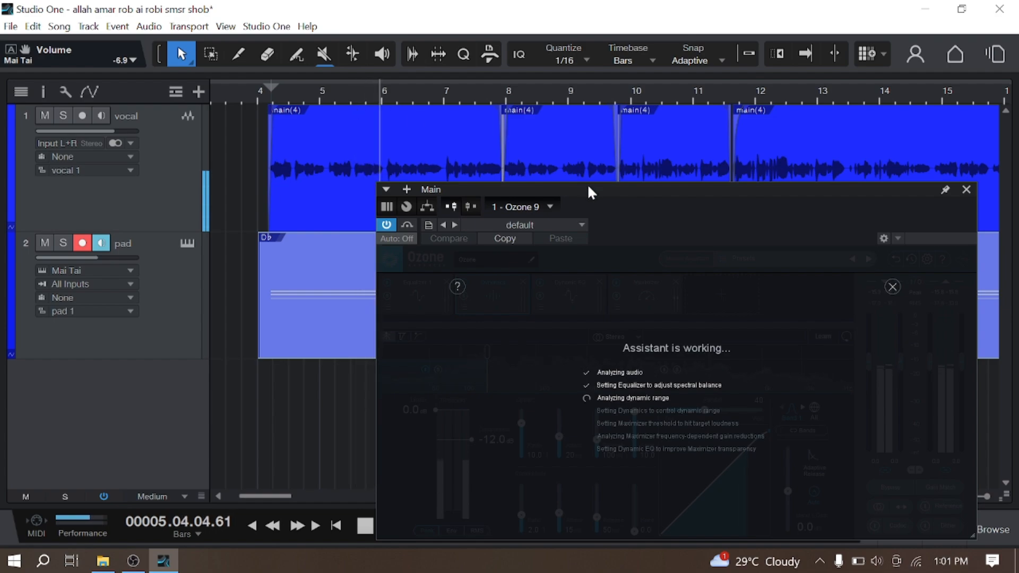
left_click_drag(587, 185, 527, 101)
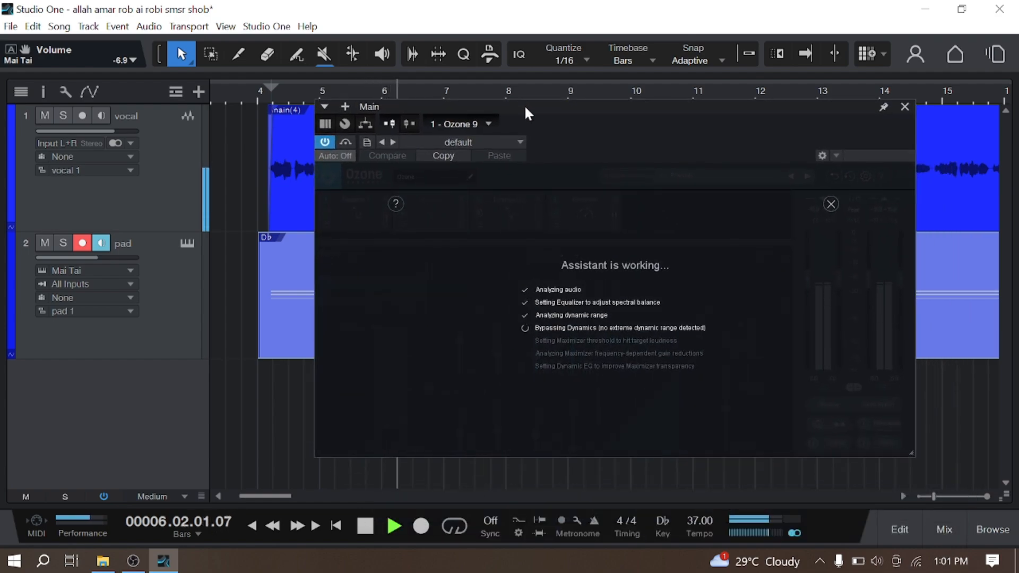
left_click_drag(525, 104, 464, 139)
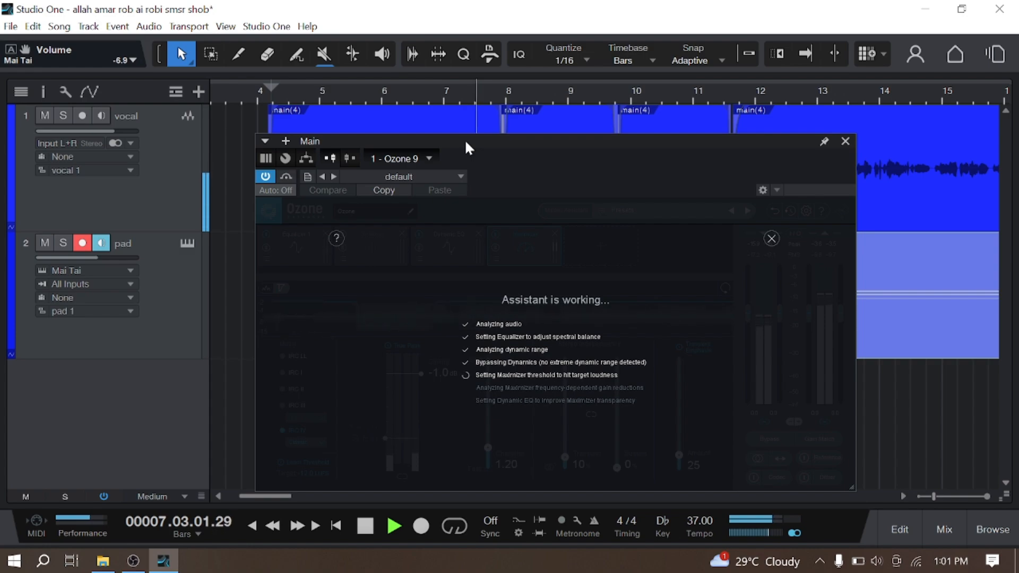
left_click_drag(466, 142, 461, 112)
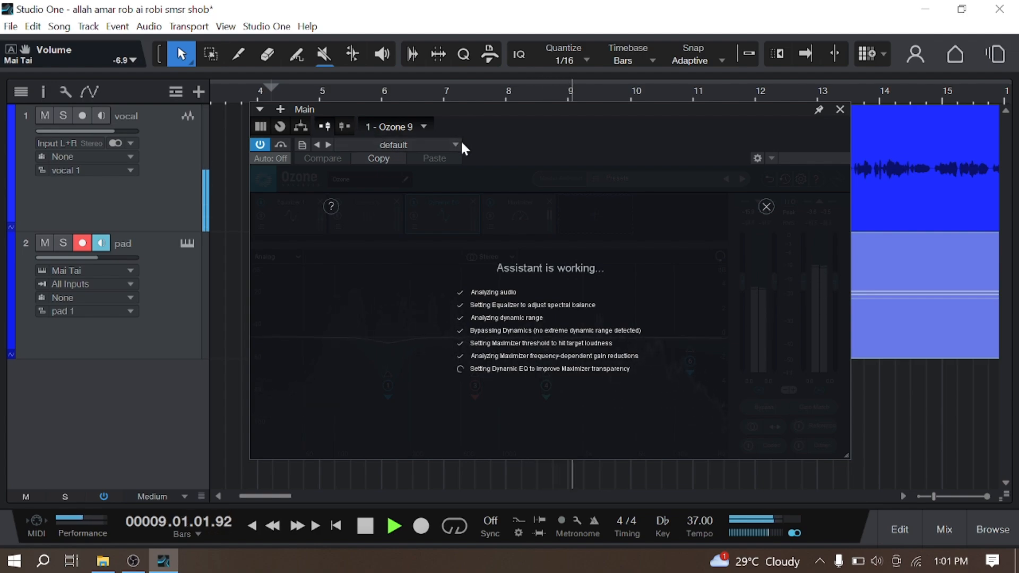
key("space")
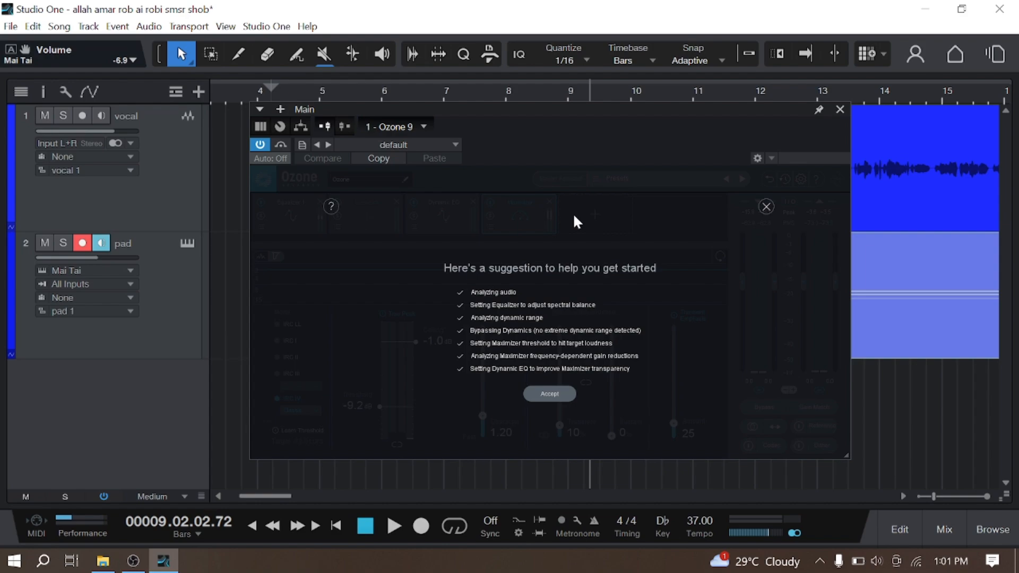
left_click(548, 395)
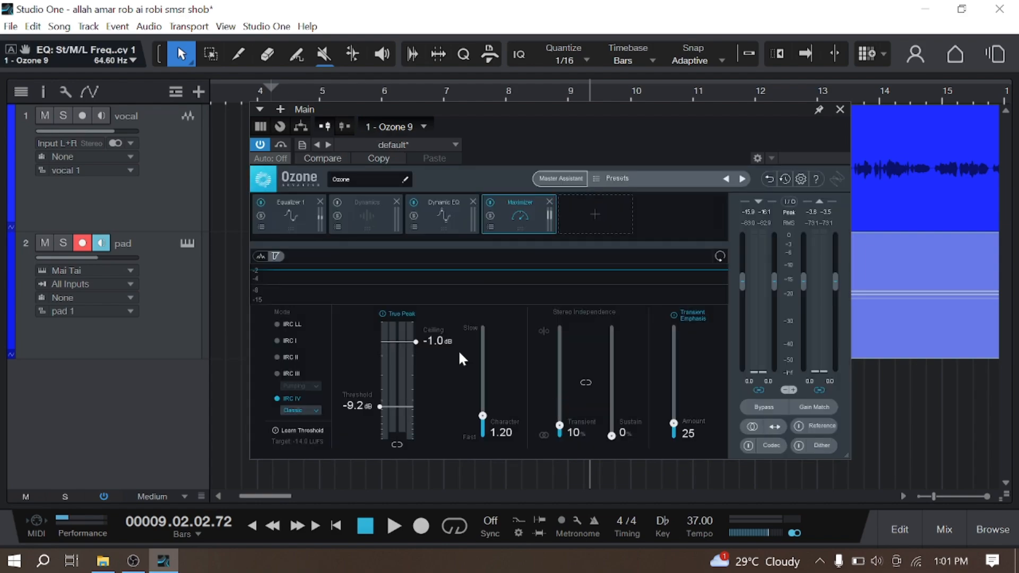
Step: Set the low shelf of Ozone's Equalizer 1 to about 1.2 dB at 71 Hz
left_click(281, 218)
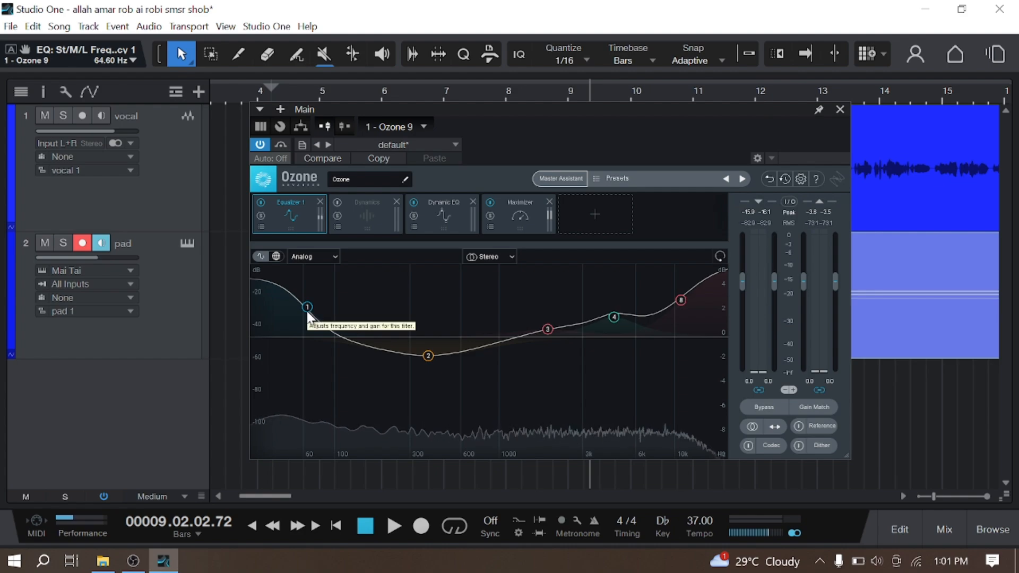
left_click_drag(307, 313, 311, 326)
mouse_move(310, 324)
left_mouse_down()
mouse_move(309, 302)
mouse_move(308, 321)
left_mouse_up()
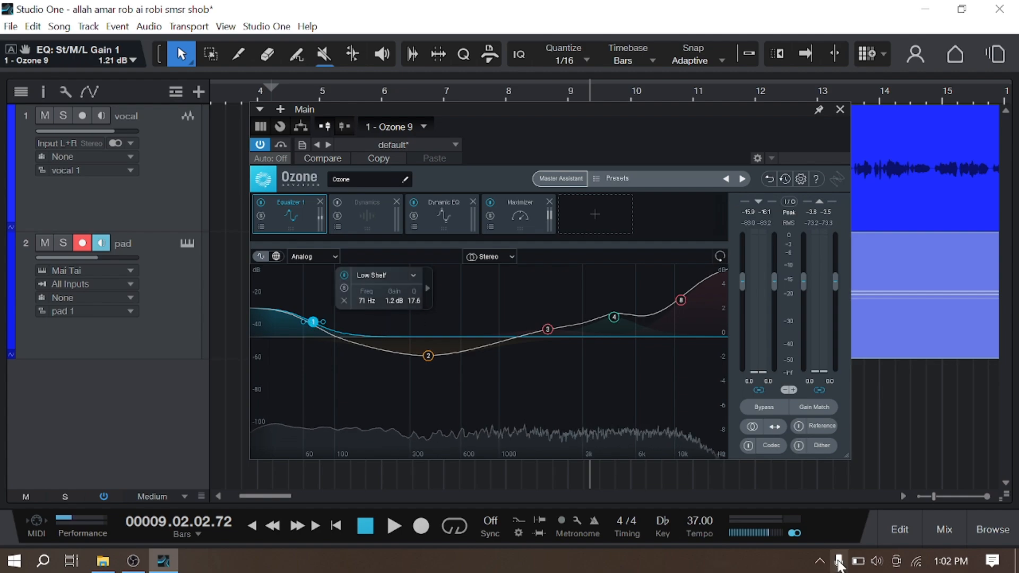
Step: Set Equalizer 1's high shelf to about 2.3 dB near 10.9 kHz and its 385 Hz bell to about -1.2 dB
left_click(679, 303)
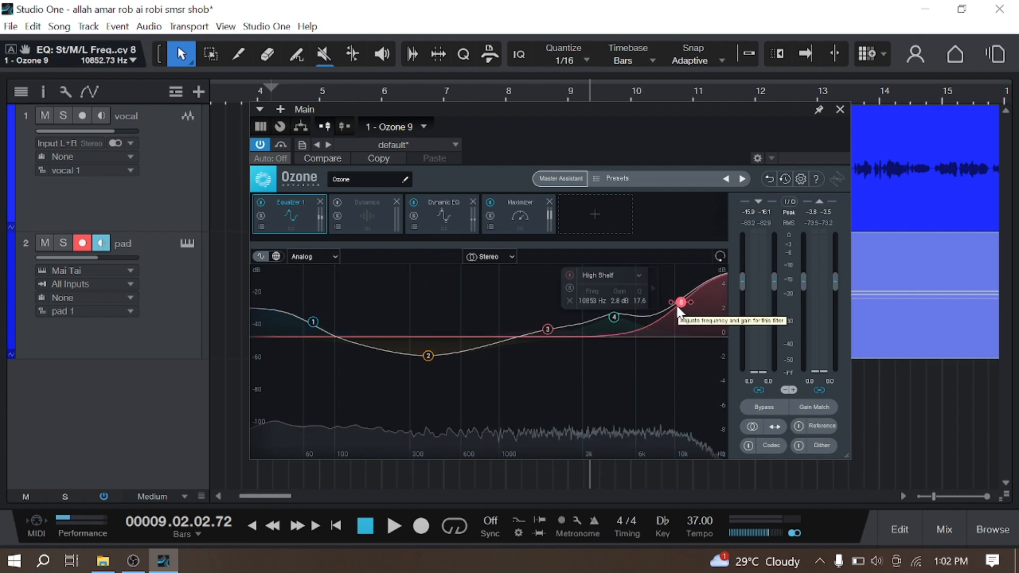
left_click_drag(678, 306, 678, 313)
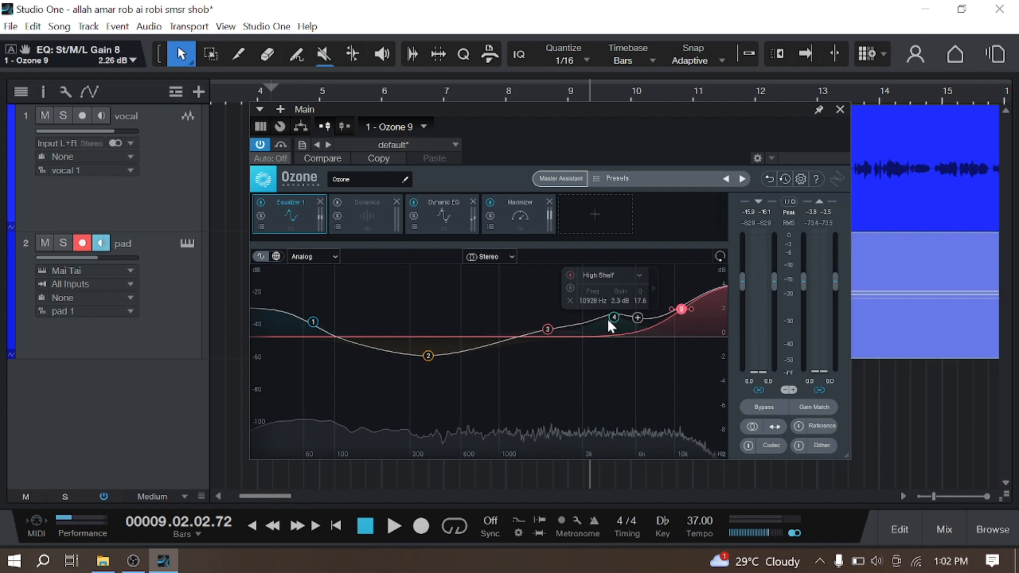
left_click_drag(436, 351, 438, 344)
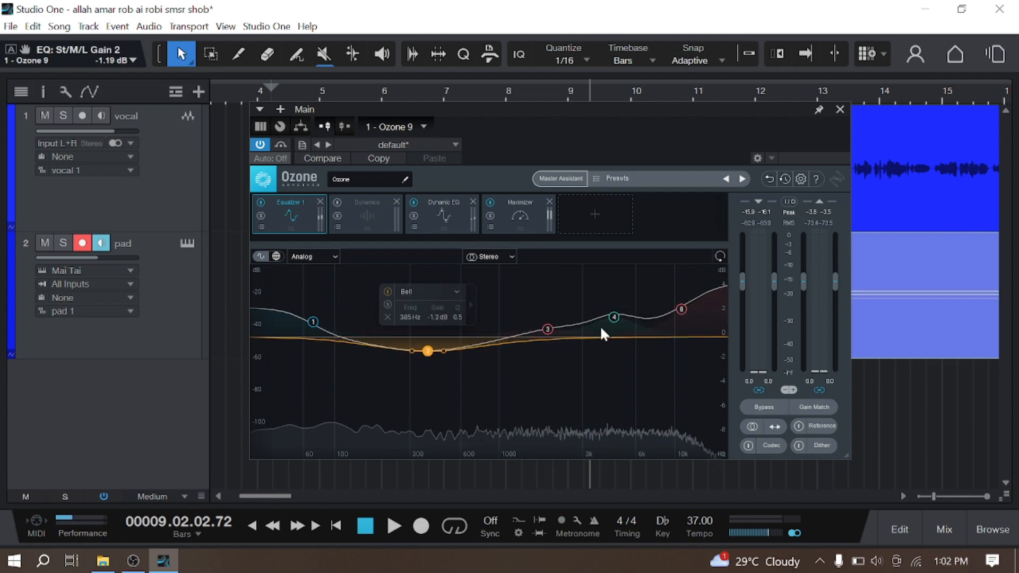
left_click(612, 317)
Step: Remove the Dynamics module from Ozone's signal chain and show the Maximizer's settings
left_click(370, 222)
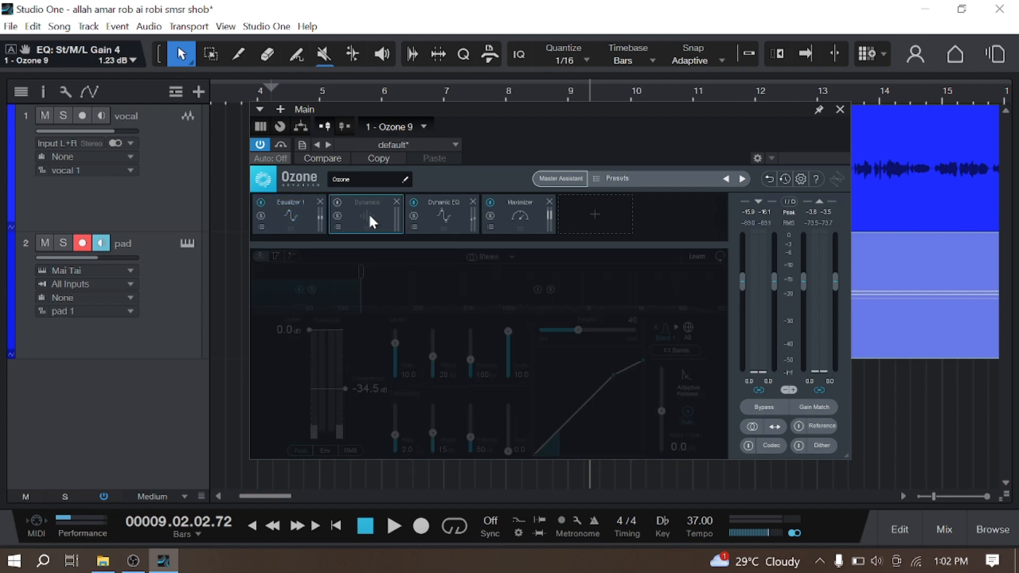
left_click(396, 201)
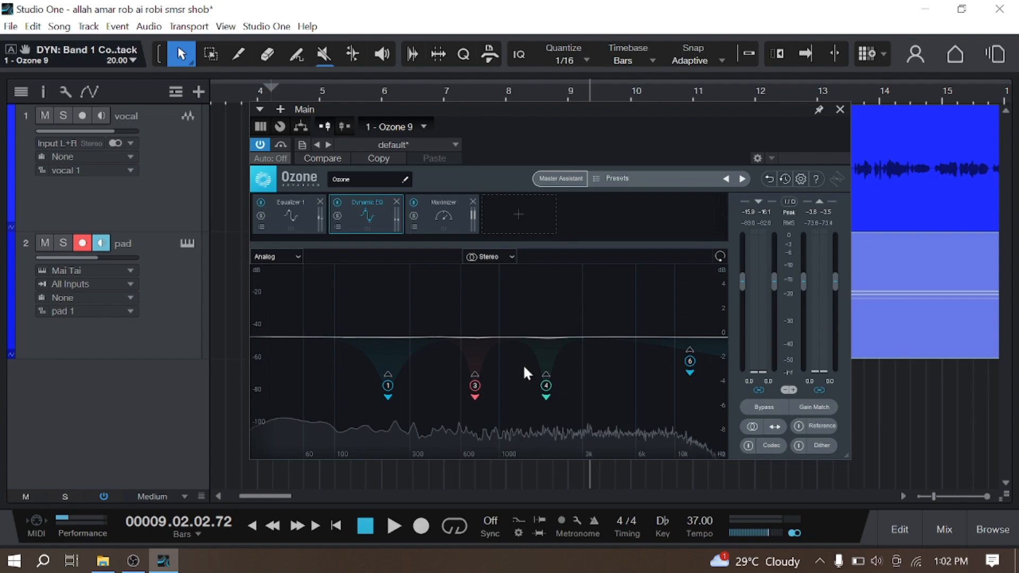
left_click(441, 215)
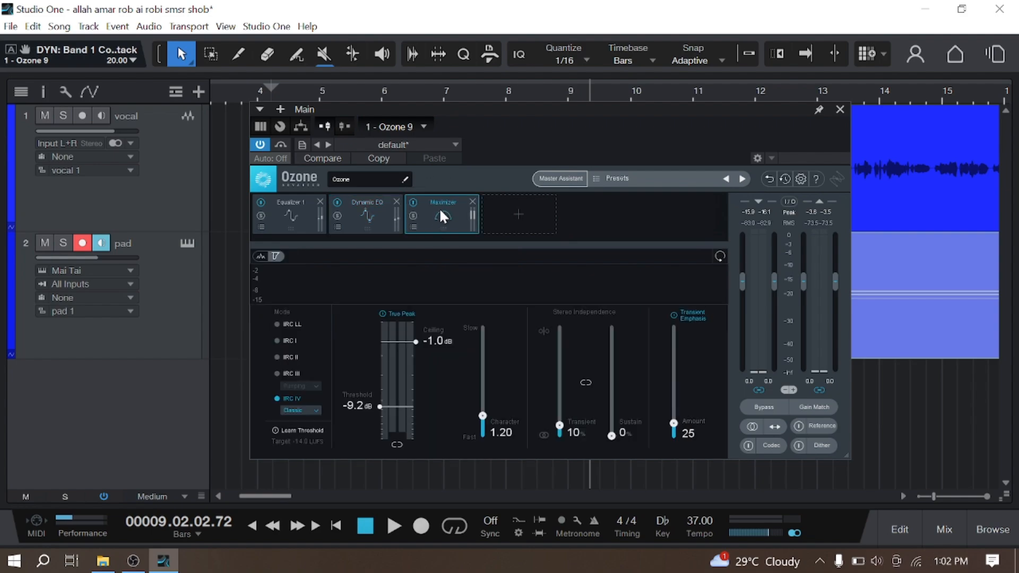
Step: Add Exciter and Imager modules to Ozone's signal chain
left_click(498, 205)
left_click(518, 208)
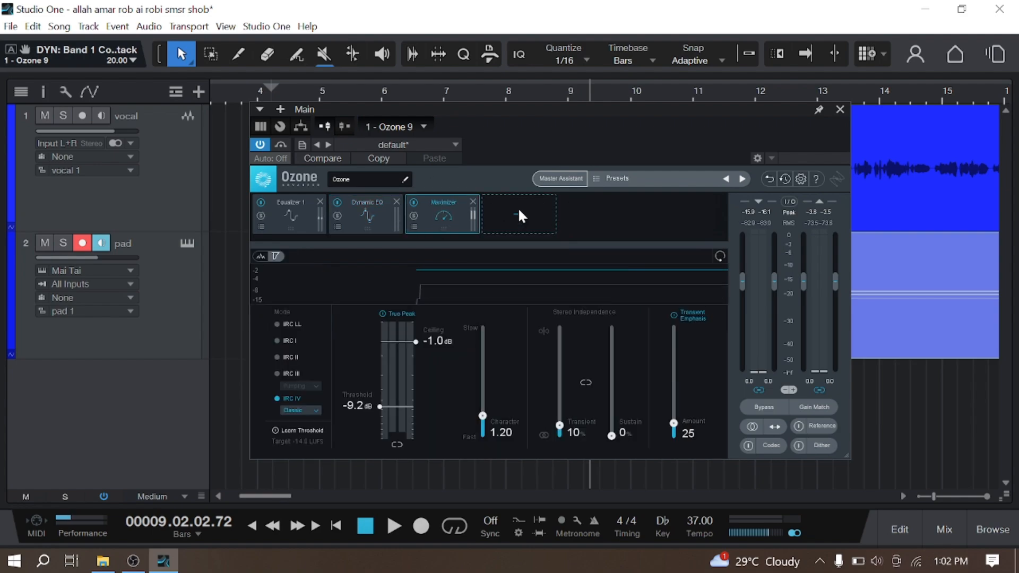
left_click(519, 211)
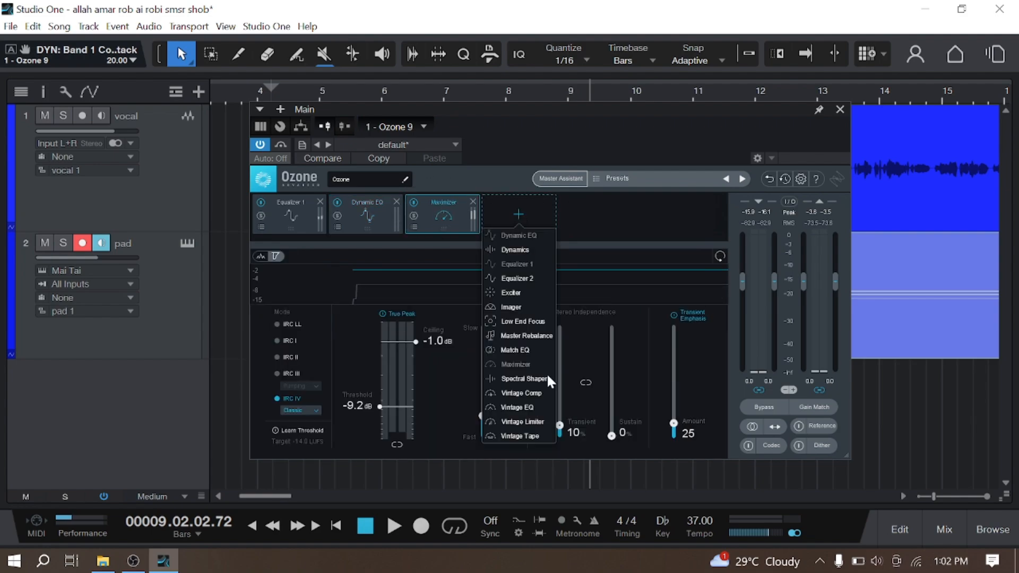
left_click(530, 291)
left_click(570, 223)
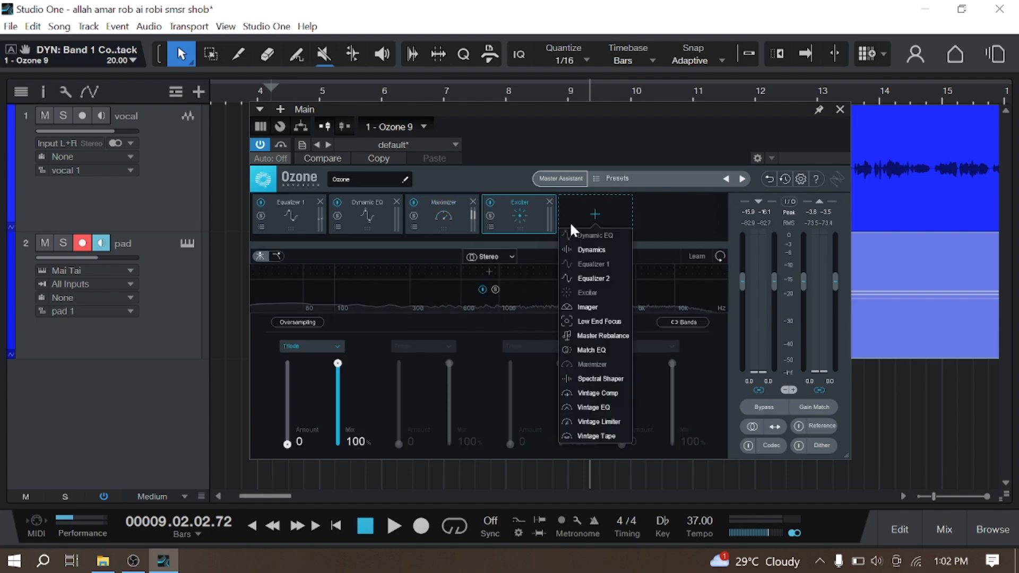
left_click(588, 306)
Step: Reorder the module chain so the Exciter and Imager sit between the Dynamic EQ and the Maximizer
left_click_drag(540, 212, 436, 232)
left_click(510, 214)
left_click_drag(511, 214, 584, 225)
left_click(524, 216)
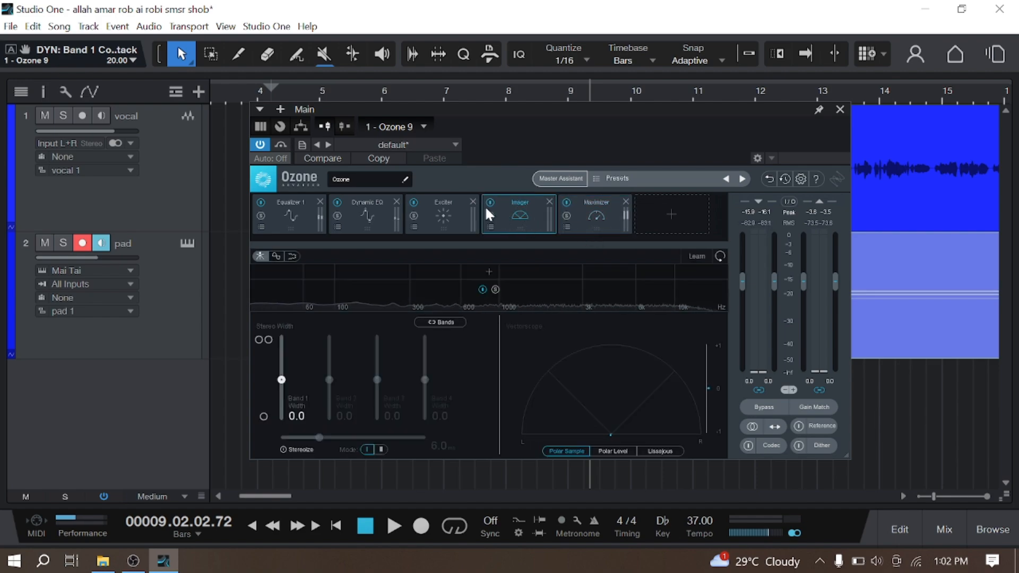
Step: Split the Exciter into three bands with crossovers at about 3 kHz and 6.3 kHz
left_click(441, 210)
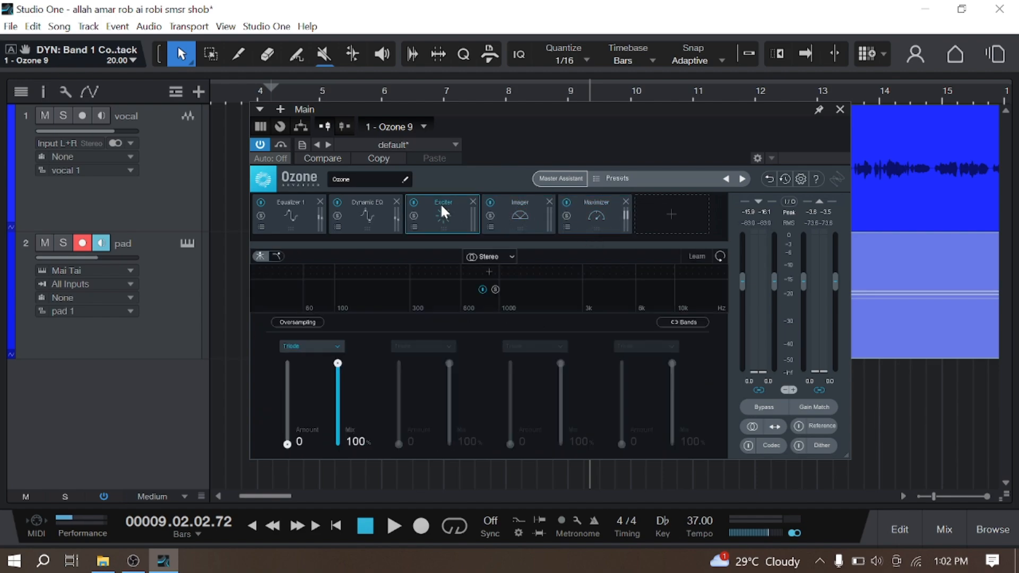
left_click(640, 269)
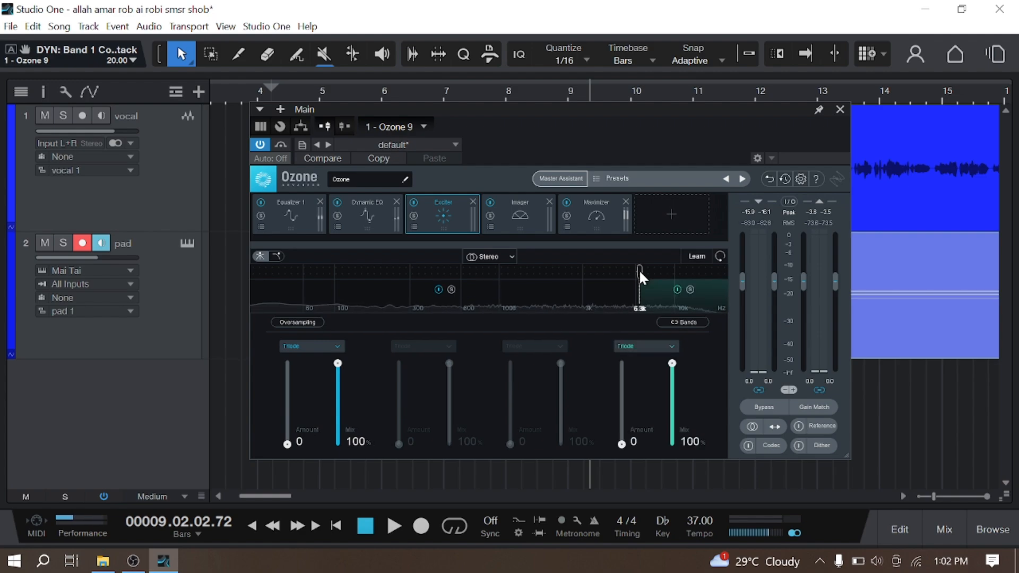
left_click(582, 271)
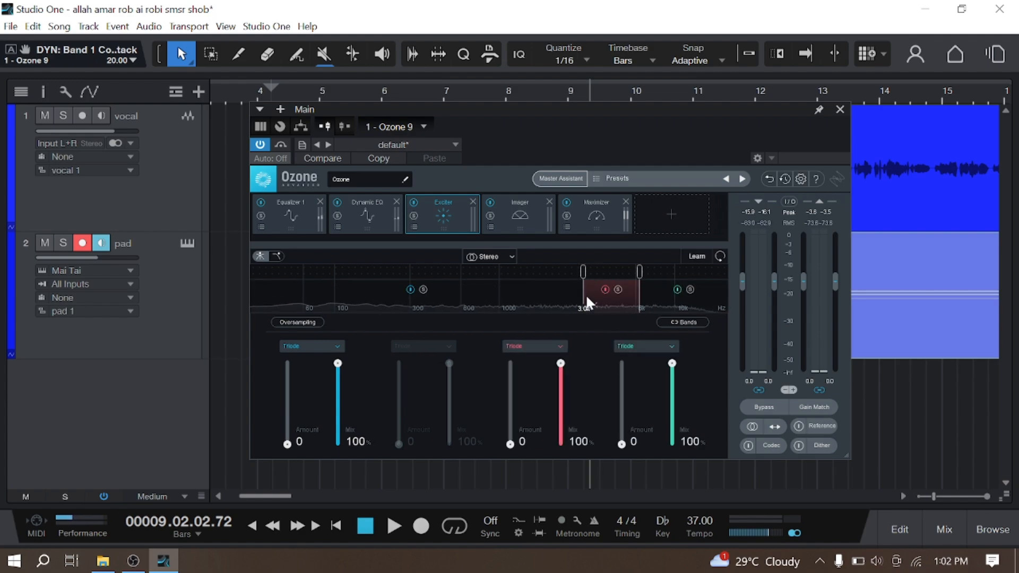
Step: Set the Exciter's two upper bands to Tube mode, with amount 6.6 on the highest band and 3.7 on the middle one
left_click(642, 345)
left_click(646, 402)
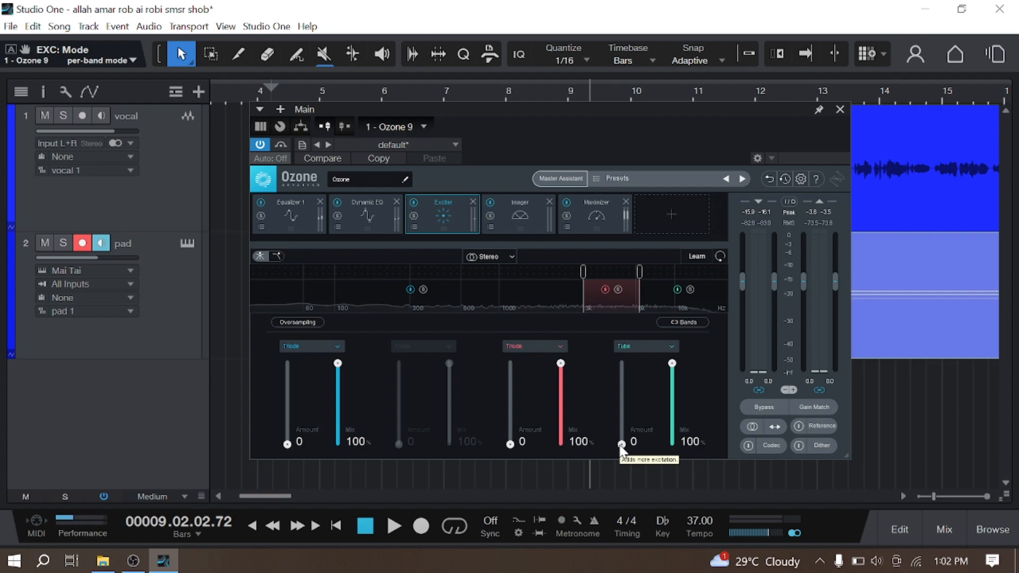
left_click_drag(622, 447, 628, 413)
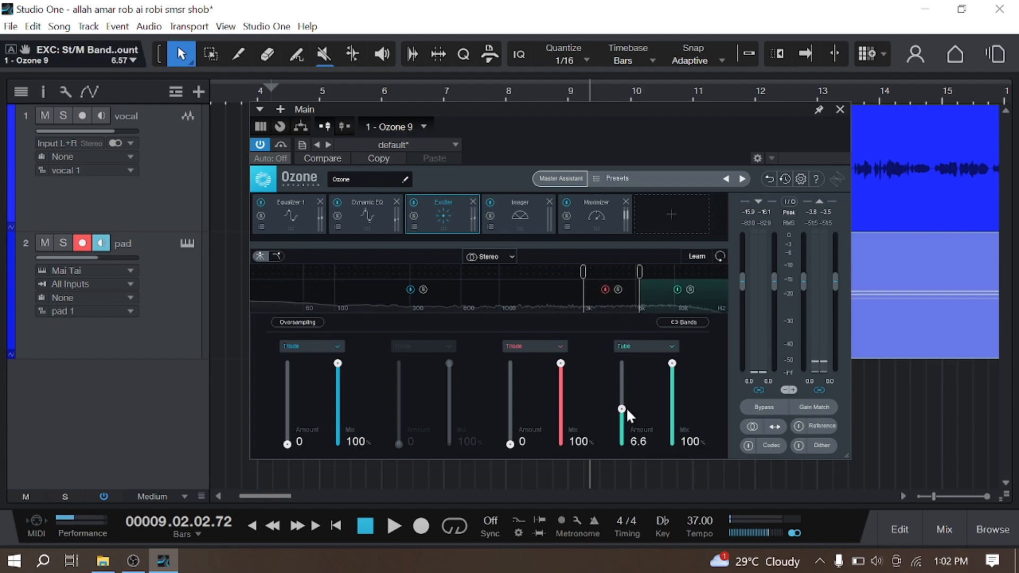
left_click(521, 350)
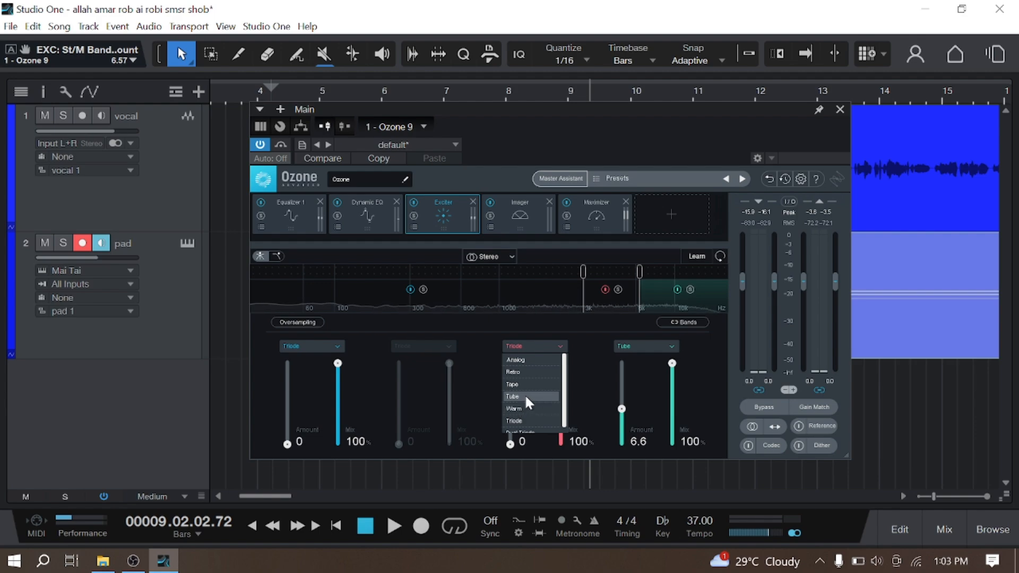
left_click(525, 396)
left_click_drag(510, 444, 518, 409)
Step: With the song playing, split the Imager at about 3 kHz and 6.2 kHz and widen the upper bands, band 3 to about 16.5
key("space")
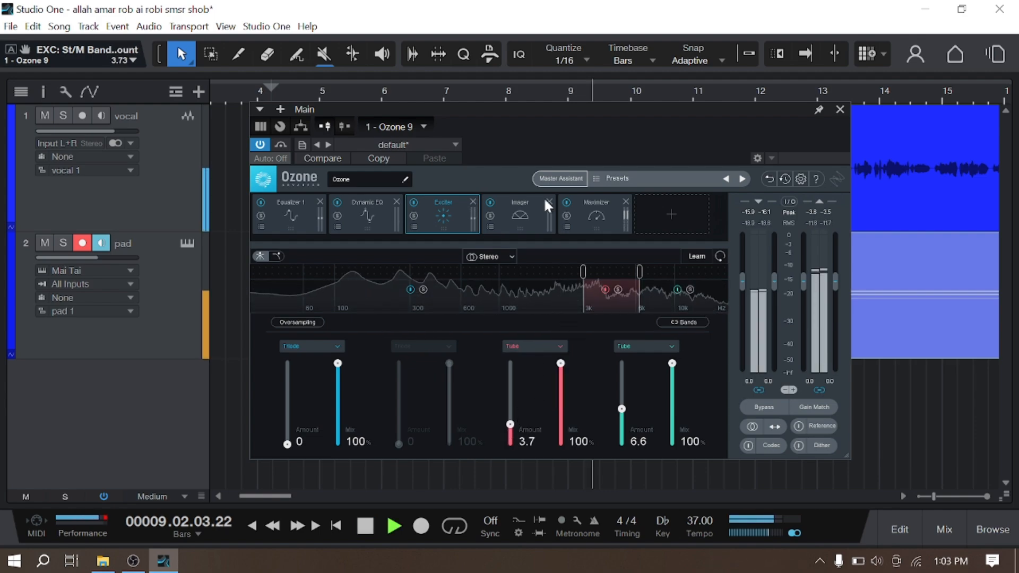
left_click(529, 208)
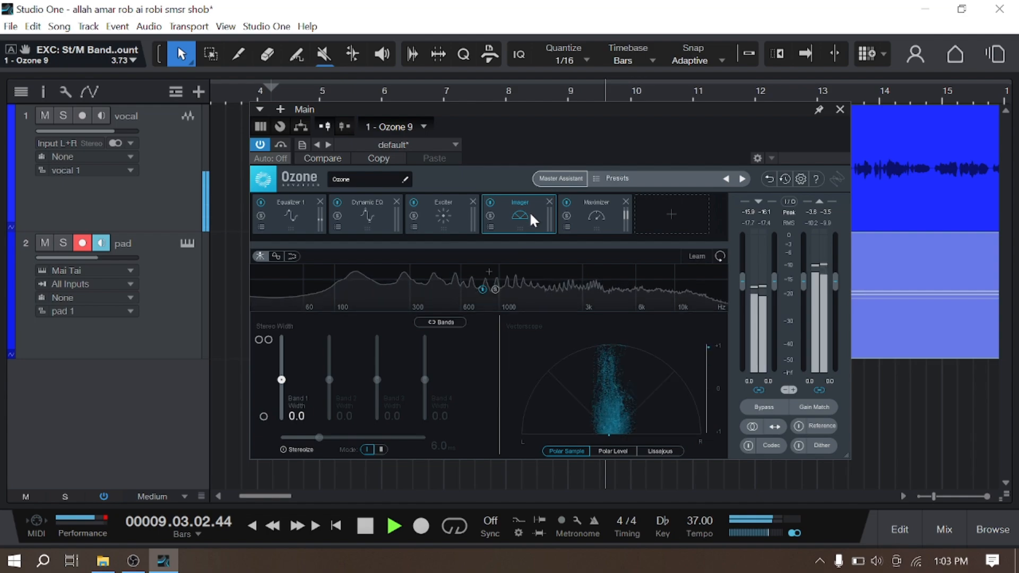
left_click(638, 270)
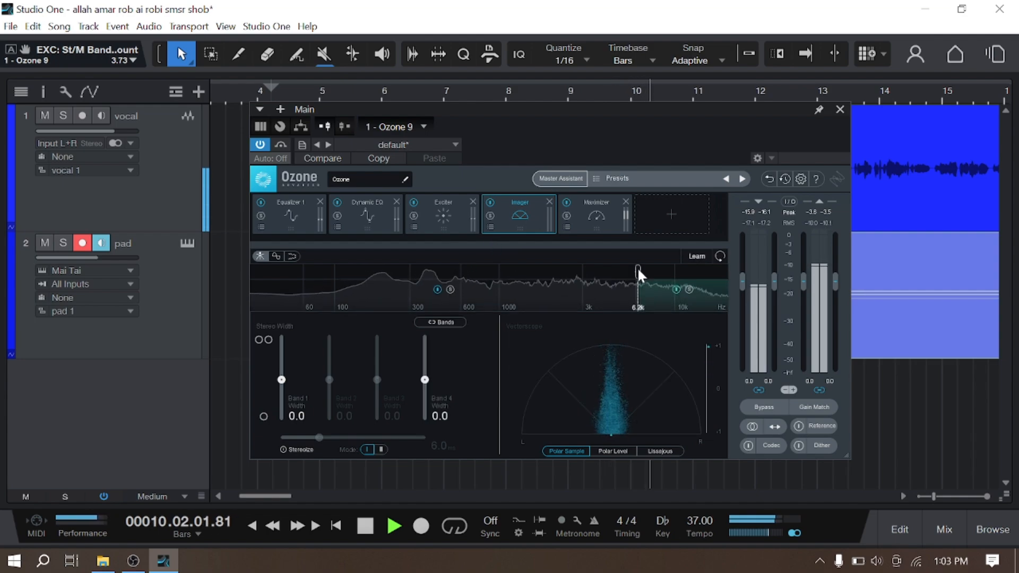
left_click(584, 267)
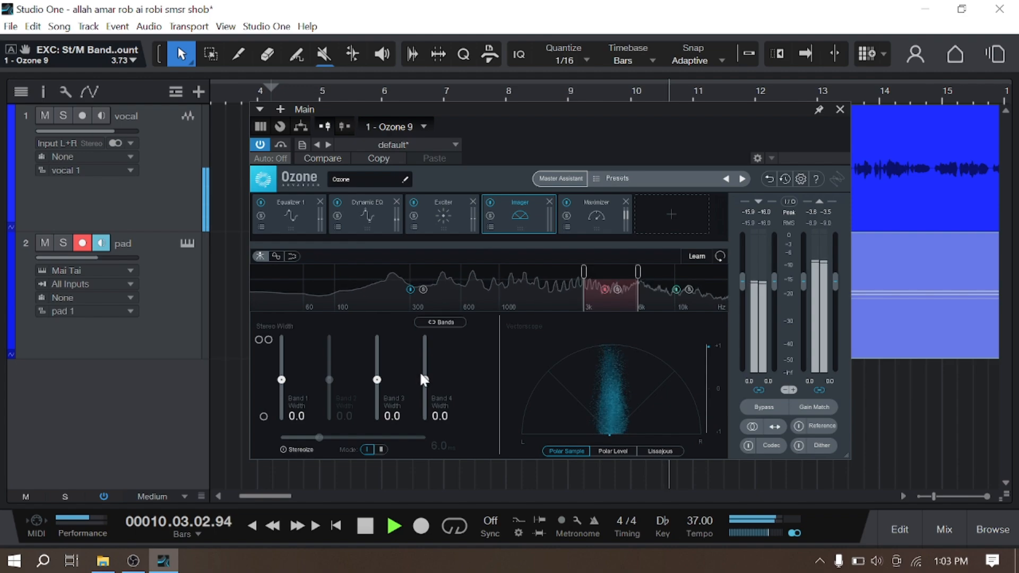
left_click_drag(425, 379, 388, 361)
Step: Stop playback, set the Maximizer's ceiling to -0.5 dB and threshold to -10.0 dB, and audition the result briefly
left_click(586, 218)
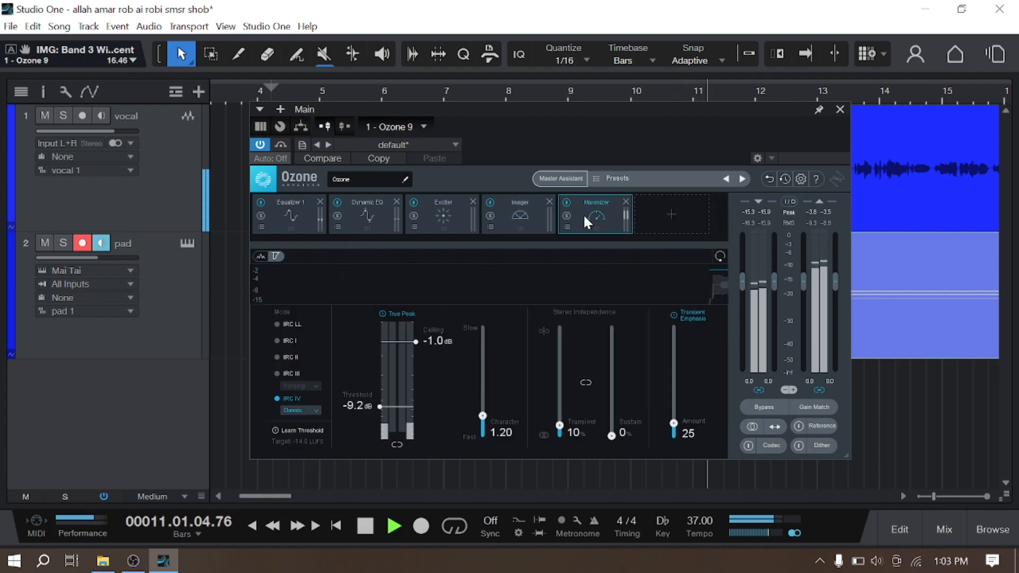
key("space")
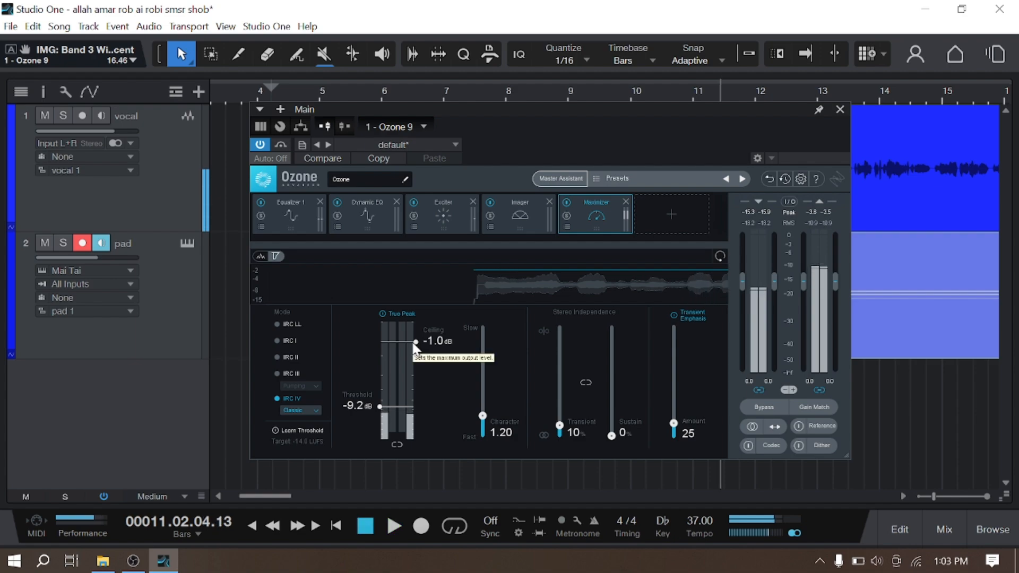
left_click_drag(413, 343, 420, 333)
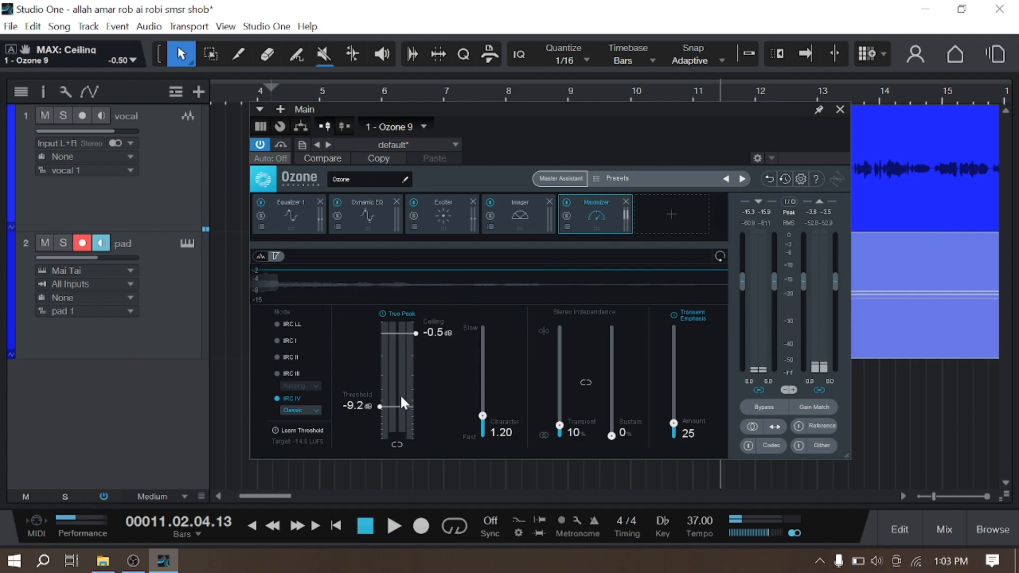
mouse_move(380, 406)
left_mouse_down()
mouse_move(375, 341)
mouse_move(384, 403)
left_mouse_up()
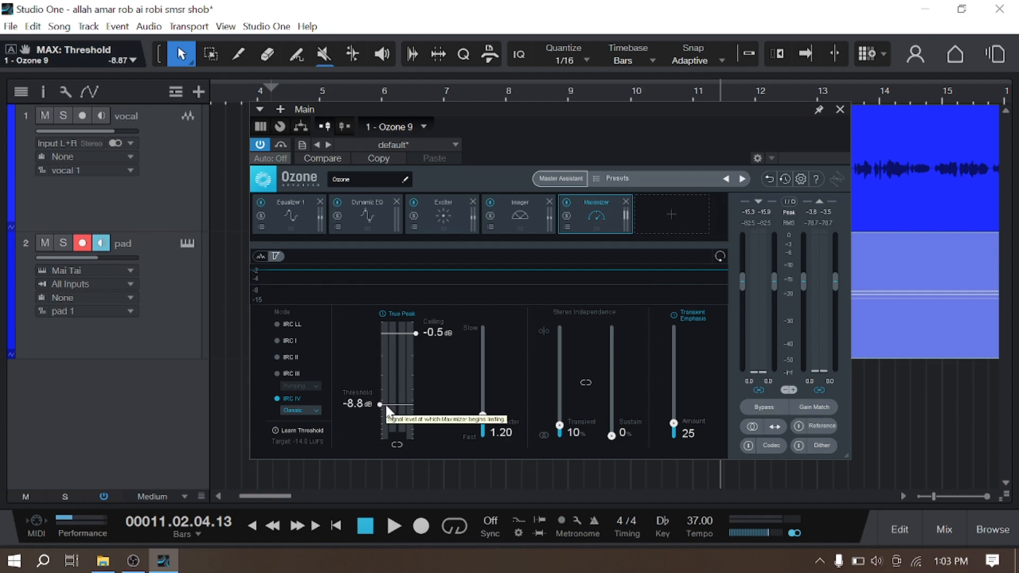
left_click_drag(387, 409, 383, 409)
key("space")
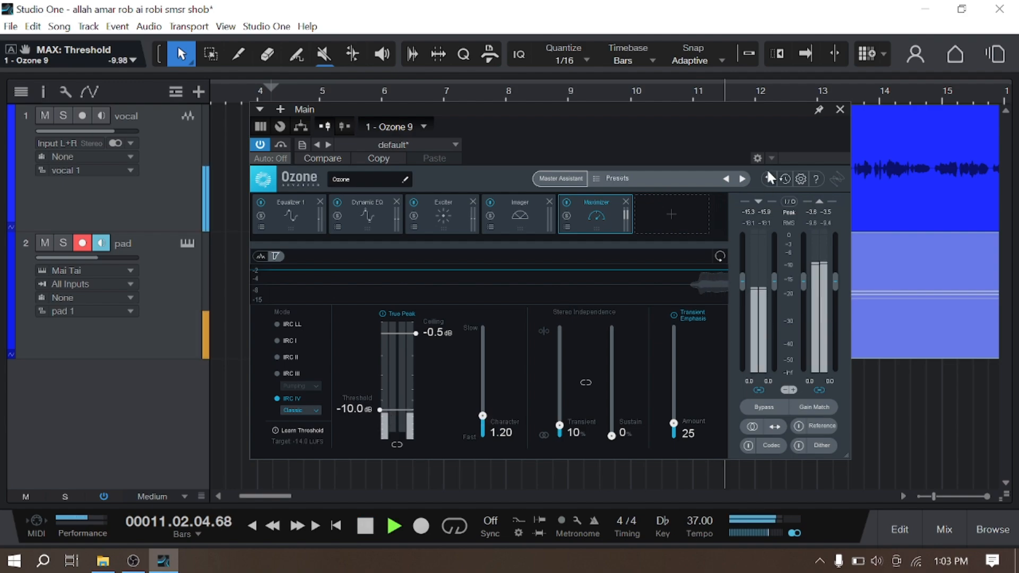
key("space")
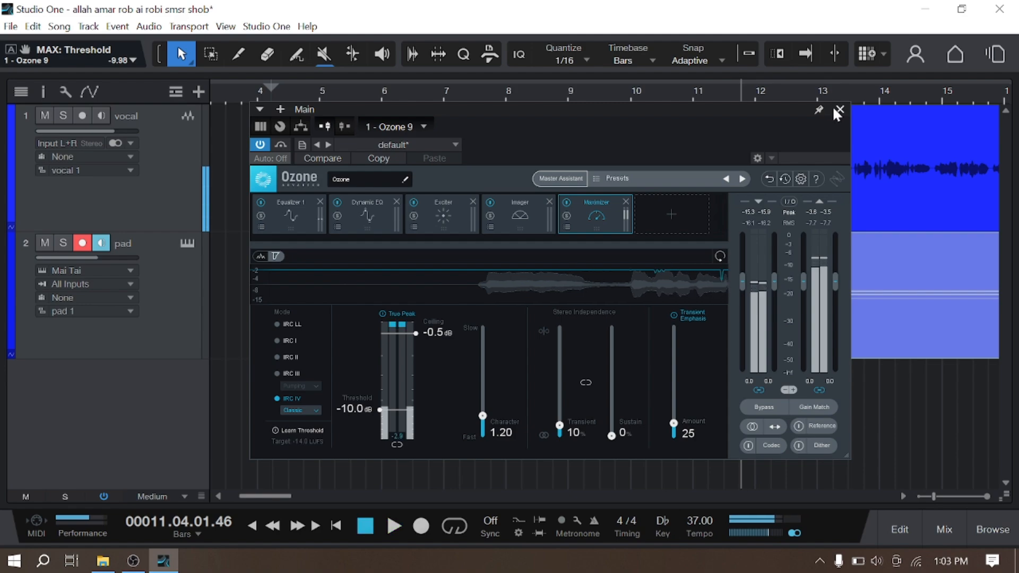
Step: Close the Ozone 9 window and return the playhead to the start of the vocal just after bar 4
left_click(840, 109)
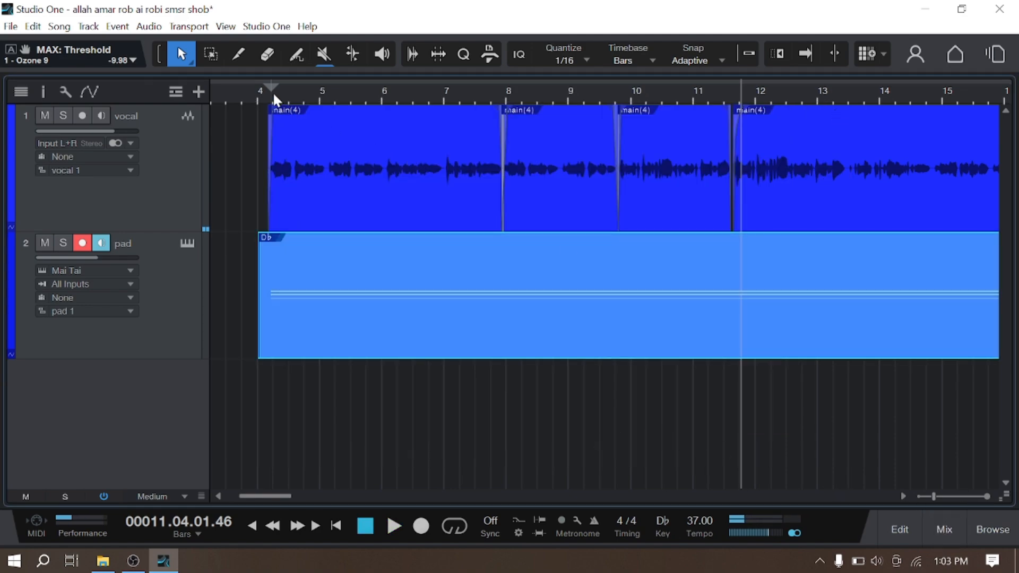
left_click_drag(273, 92, 266, 95)
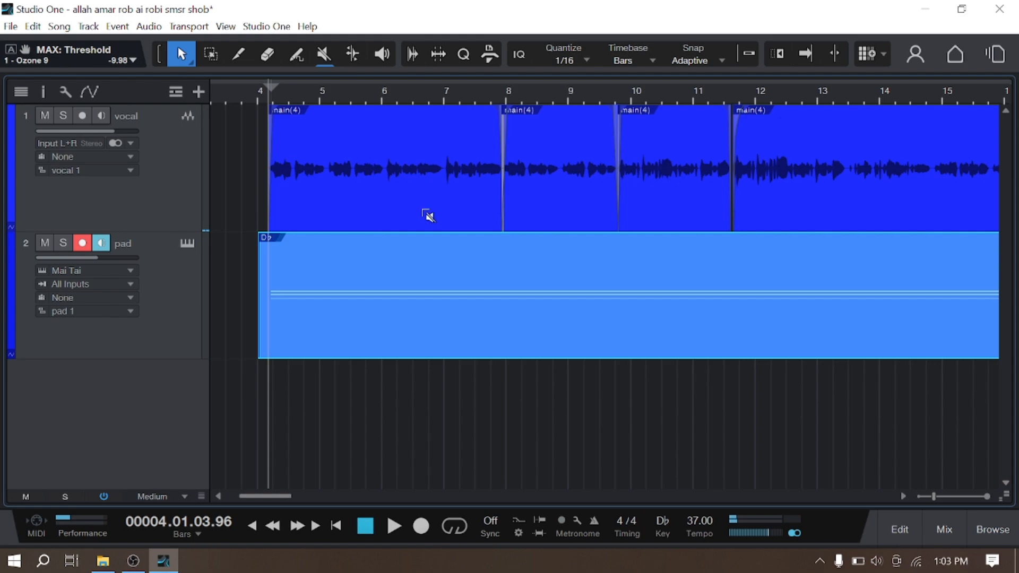
scroll(424, 211, "down", 1)
scroll(425, 211, "up", 2)
Step: Insert FabFilter Pro-Q 3 after Ozone 9 on the Main output channel and add a 12 dB/oct low cut at about 14.4 Hz
left_click(935, 531)
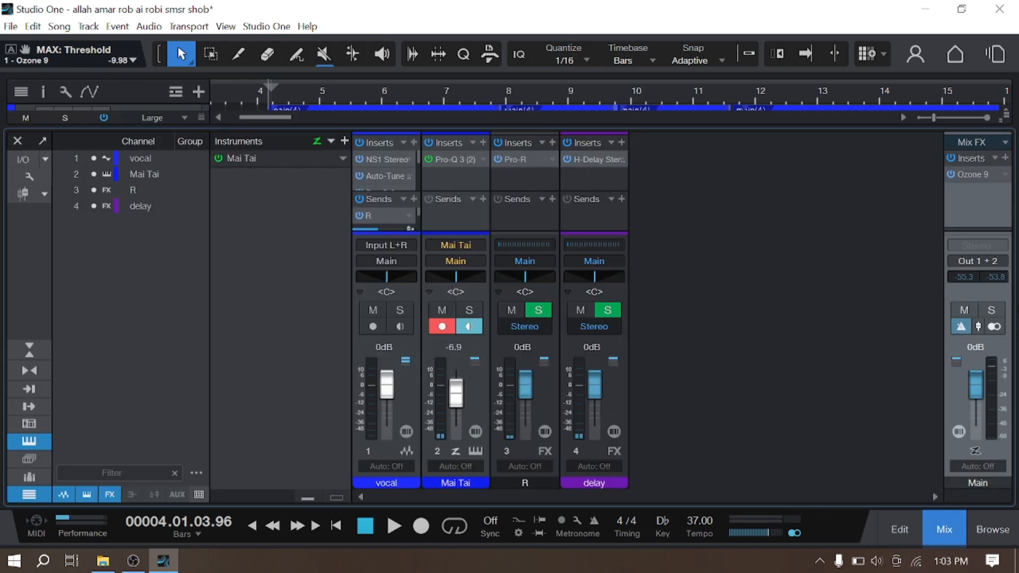
left_click(997, 158)
left_click(1005, 159)
left_click(1007, 159)
left_click(880, 338)
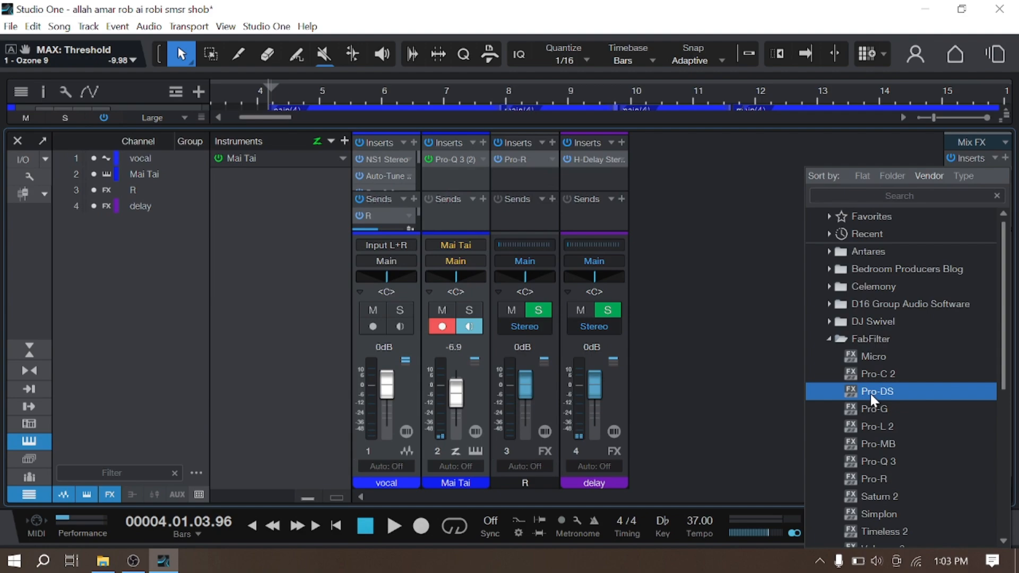
double_click(912, 460)
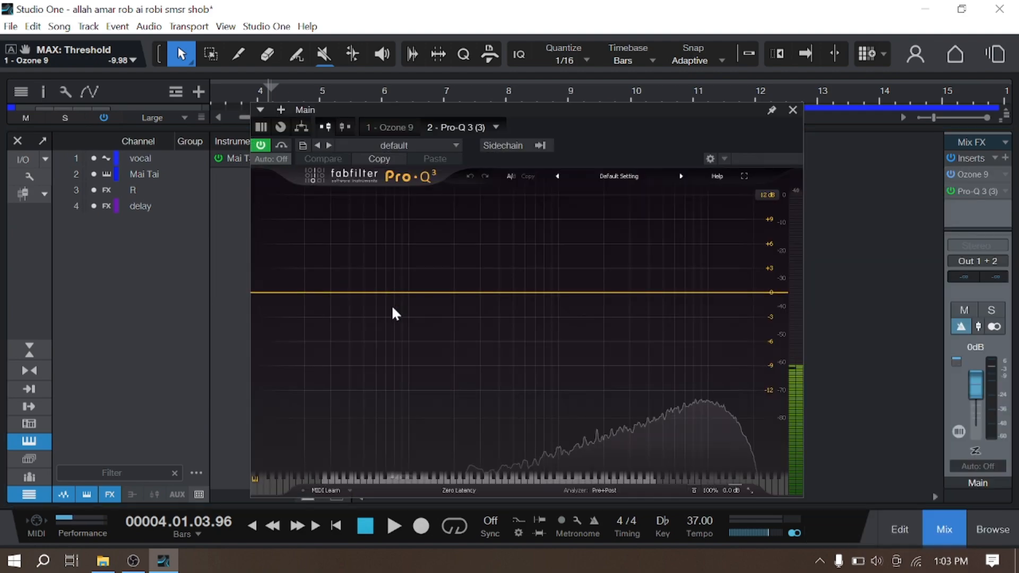
left_click(282, 289)
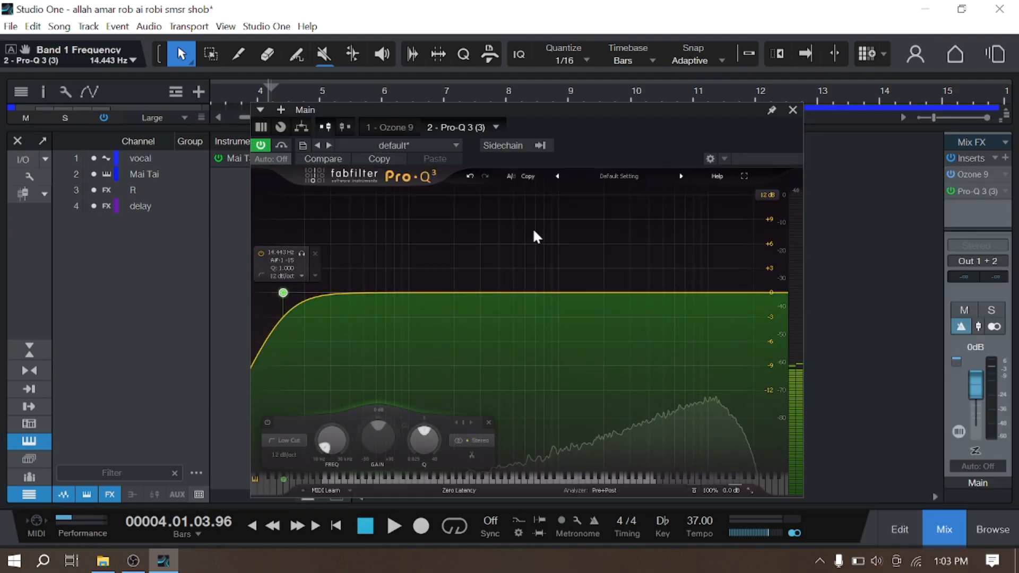
left_click(792, 110)
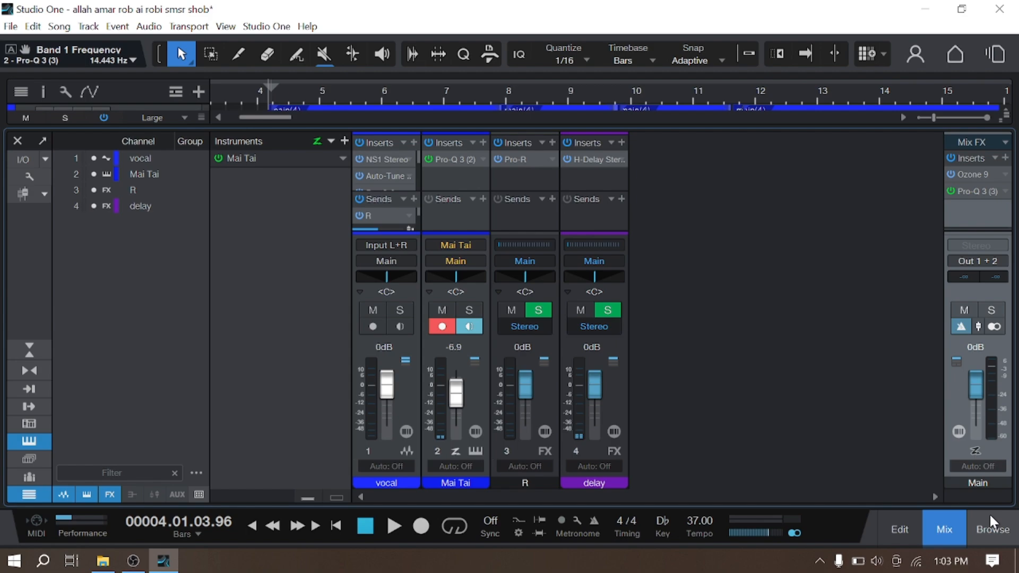
Step: Hide the mixer and play the song from just before the vocal's start after bar 4, with the vocal track selected
left_click(951, 518)
left_click(250, 98)
scroll(285, 86, "up", 3)
scroll(289, 96, "down", 5)
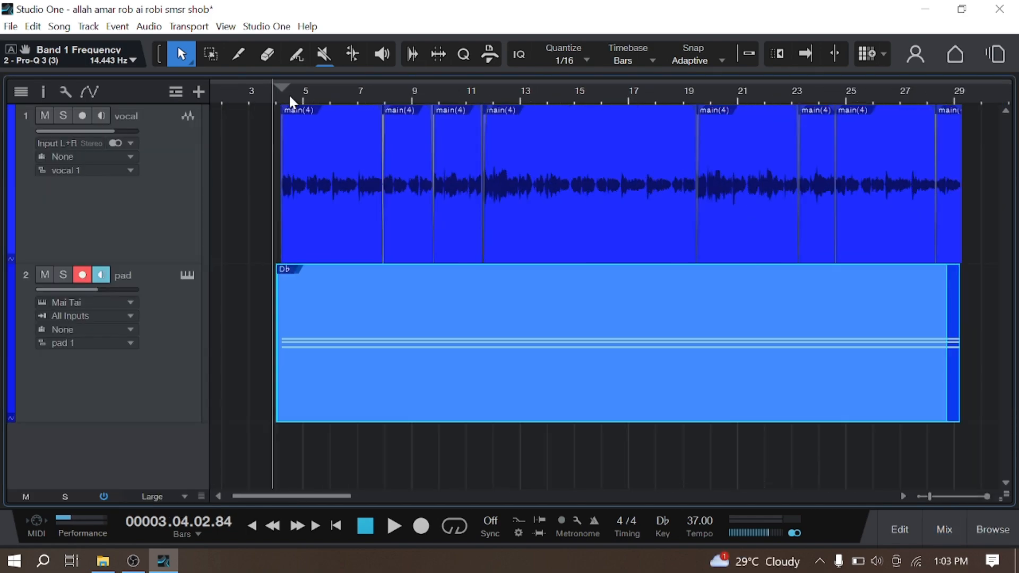
left_click(282, 97)
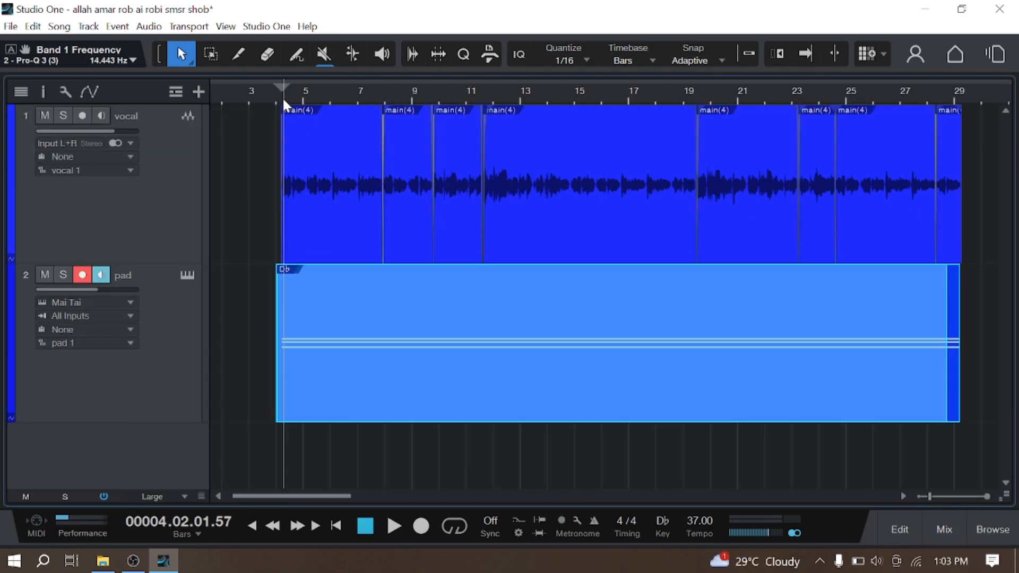
scroll(283, 96, "up", 3)
left_click(267, 95)
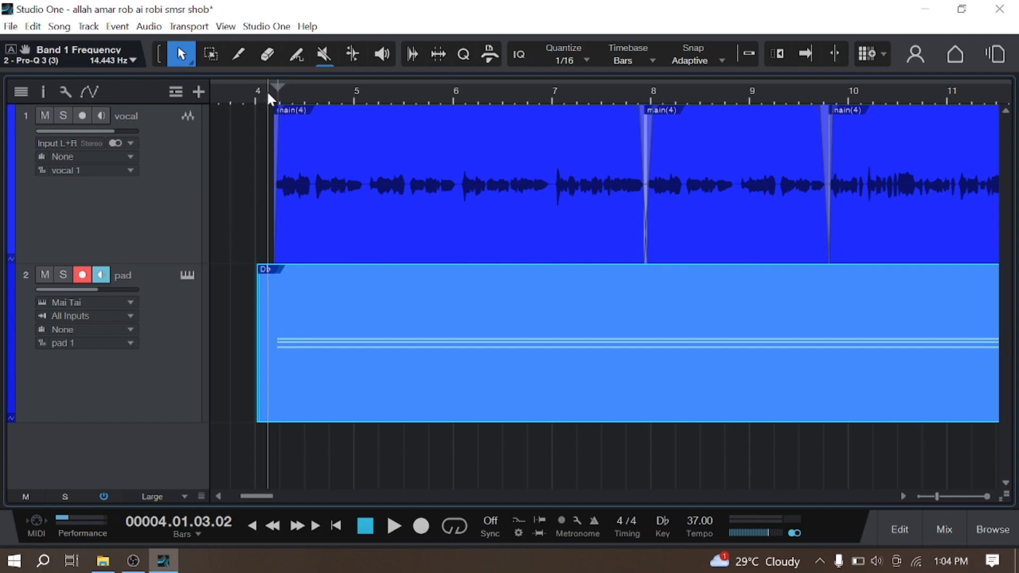
left_click(117, 178)
key("space")
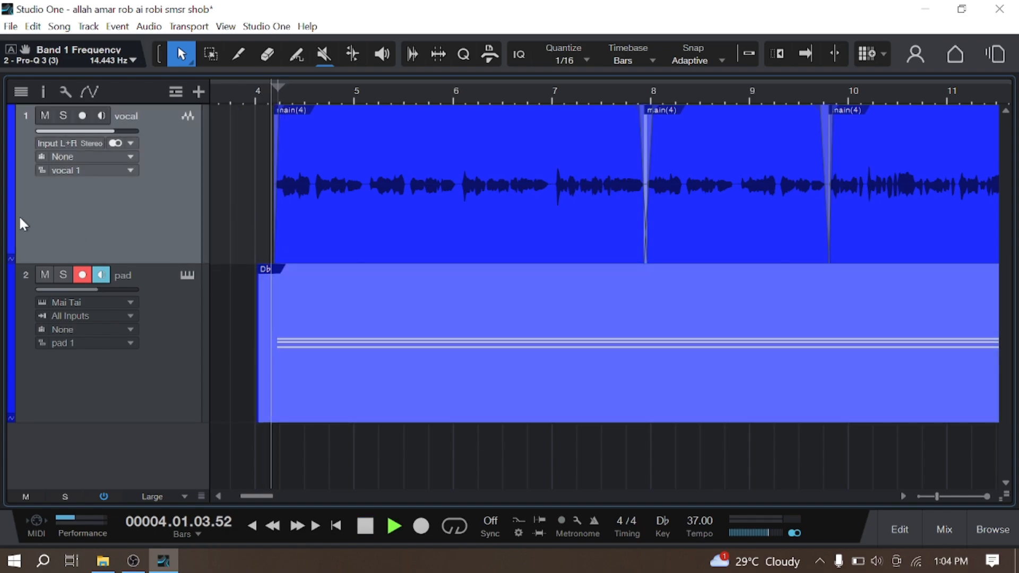
Step: Audition the mix, skipping ahead to the start of the third vocal event near the end of bar 9
scroll(336, 90, "down", 6)
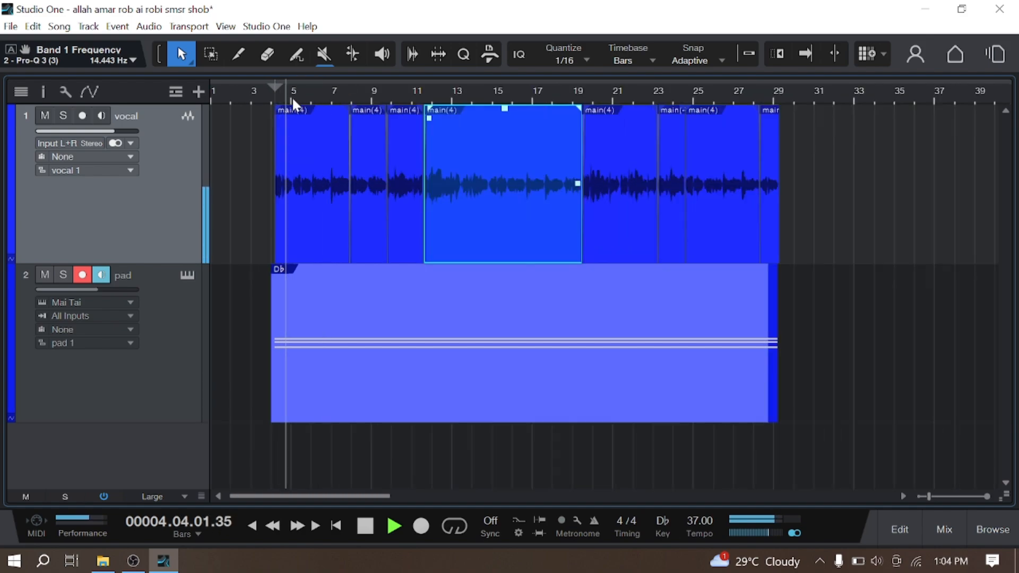
scroll(272, 108, "up", 3)
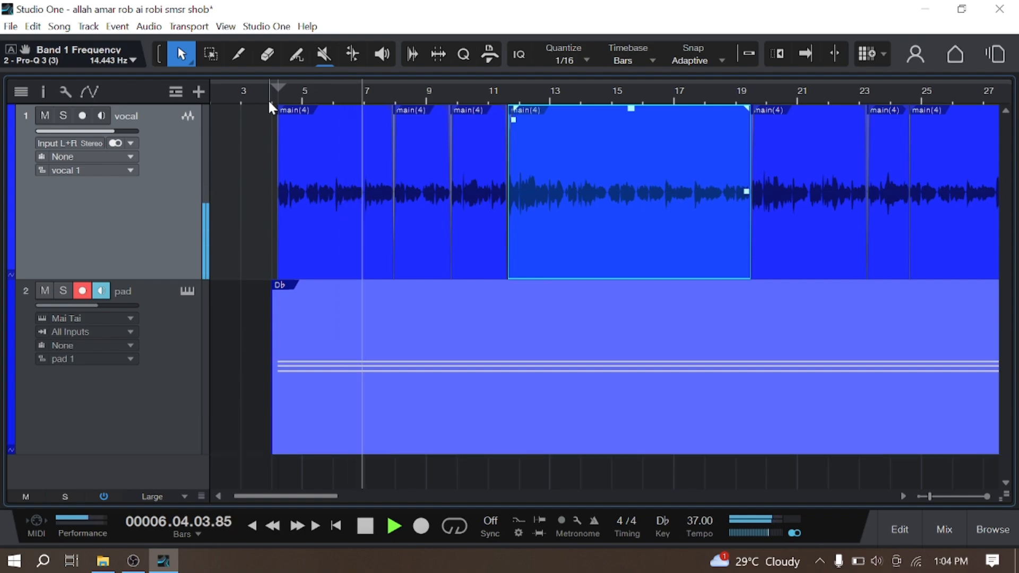
scroll(271, 97, "down", 2)
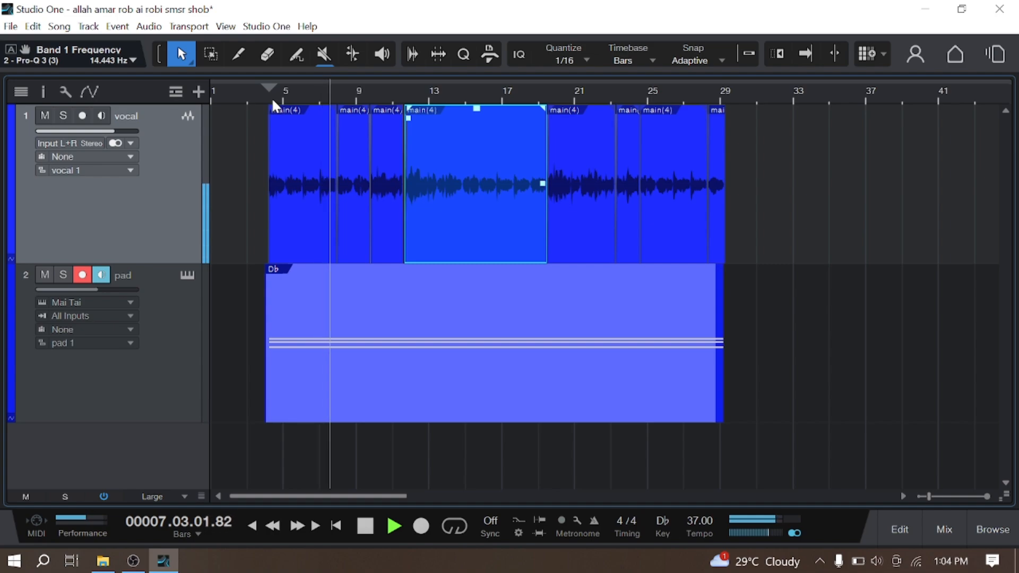
scroll(272, 97, "up", 2)
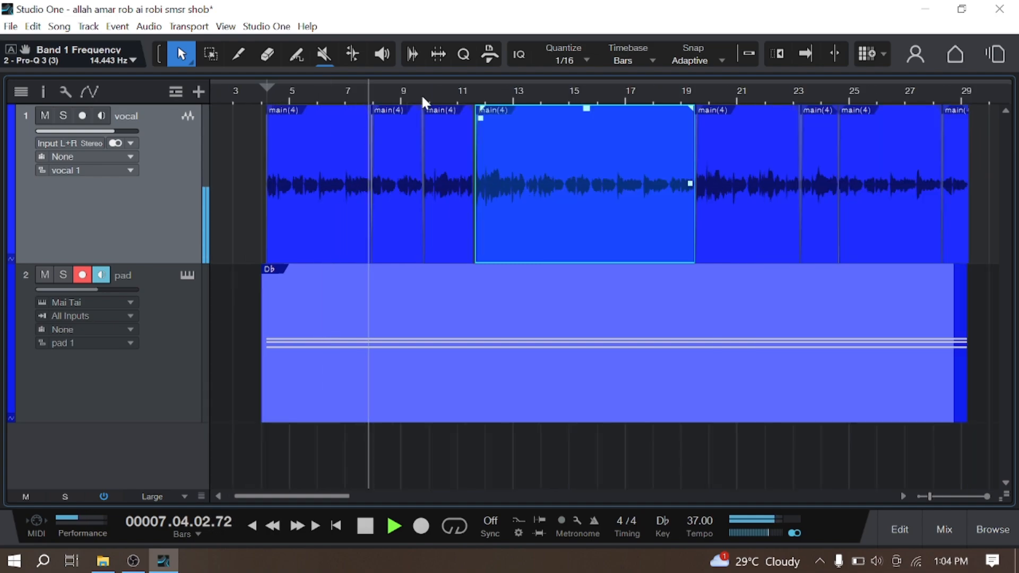
left_click(423, 97)
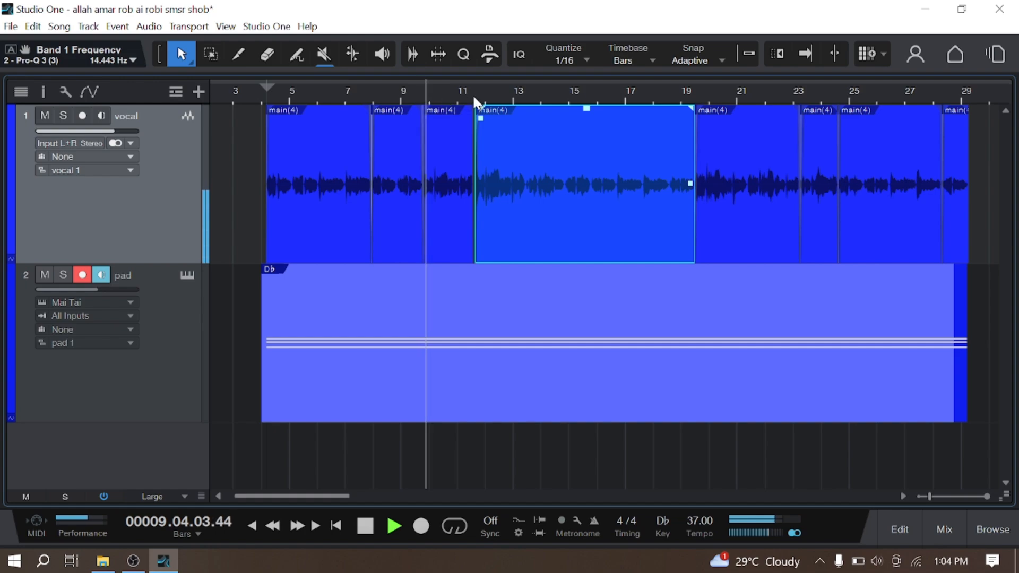
scroll(472, 96, "up", 3)
scroll(472, 95, "down", 2)
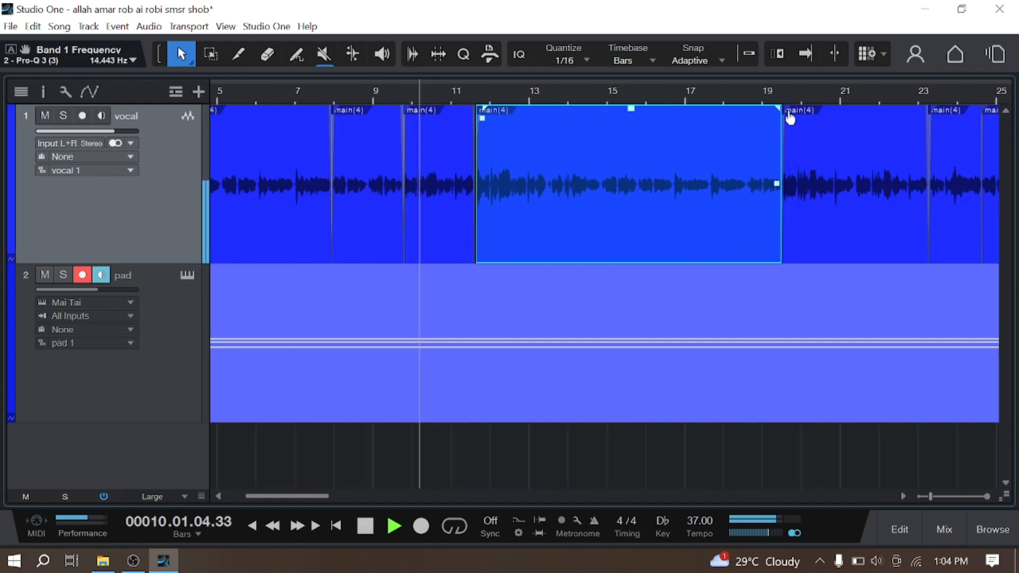
scroll(801, 94, "up", 2)
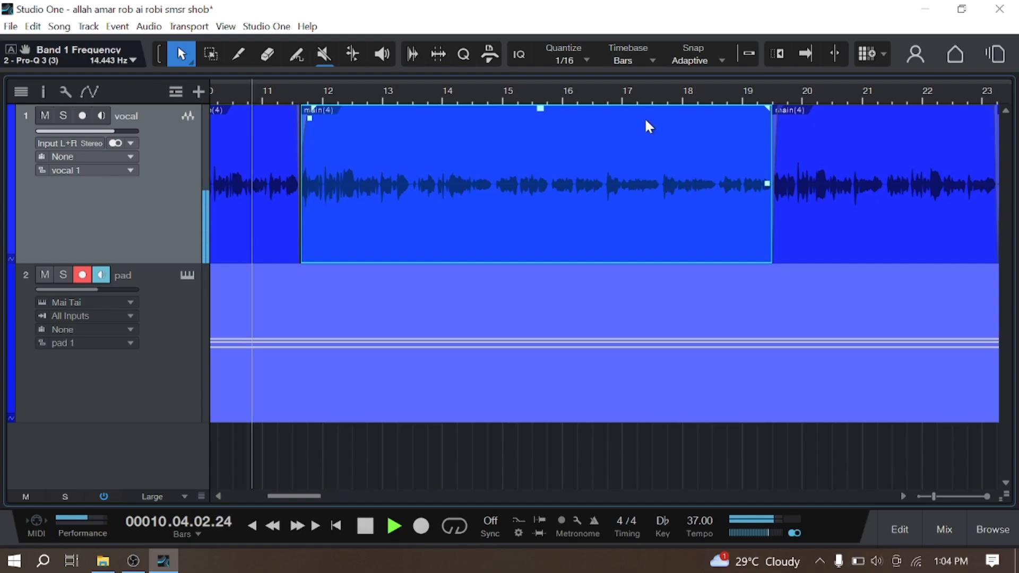
Step: Save the song while playback continues into the fourth vocal event
key("ctrl+s")
scroll(632, 90, "down", 2)
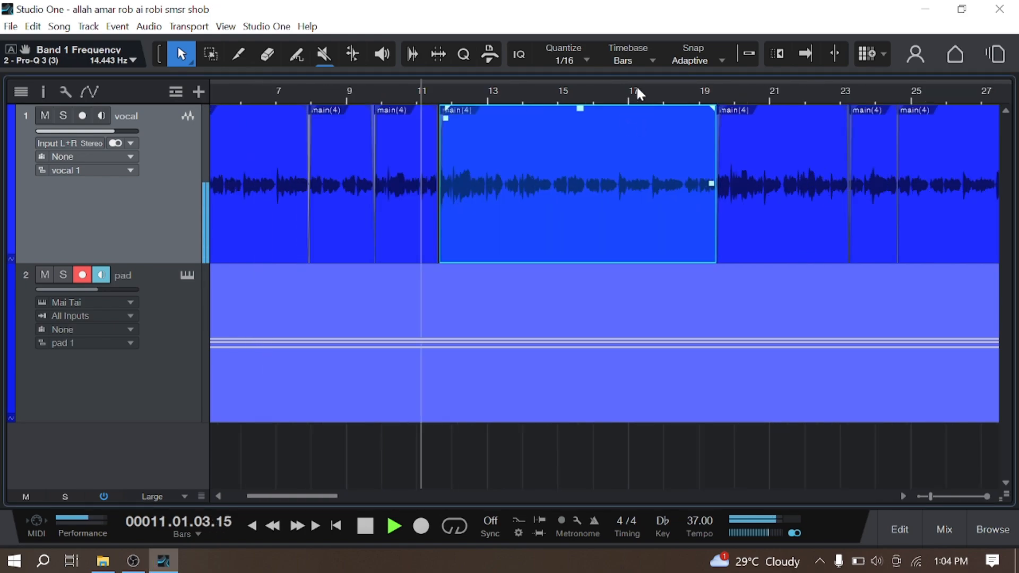
scroll(390, 89, "up", 3)
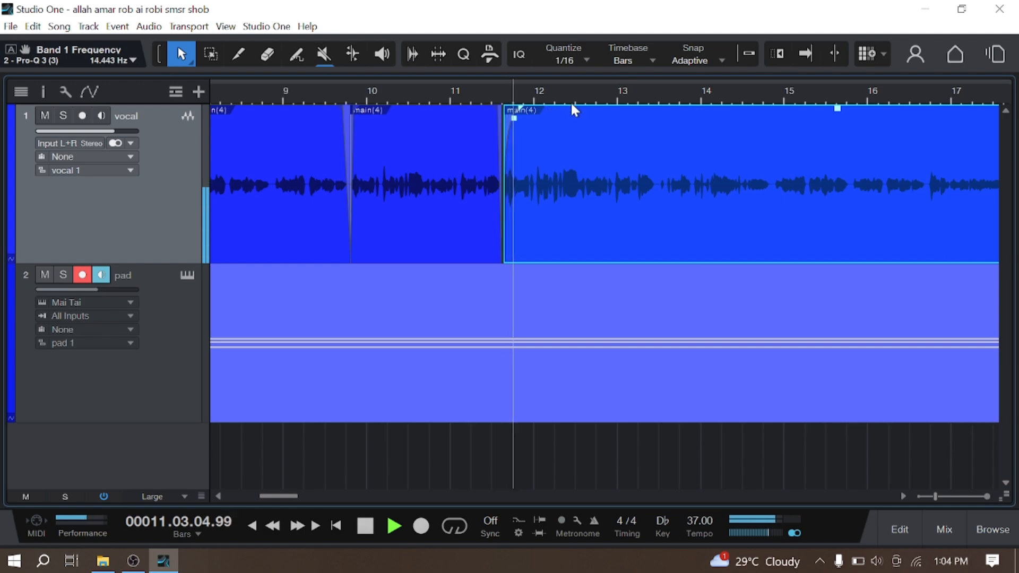
scroll(591, 94, "down", 3)
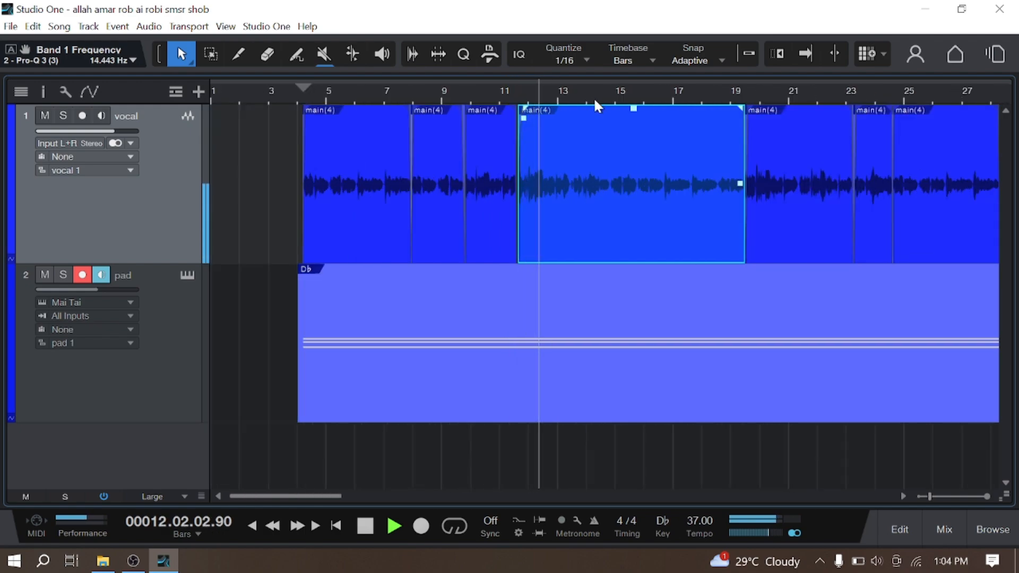
Step: Lower the vocal track's delay send level to -24.3 dB, listen to the result and stop playback
left_click(46, 99)
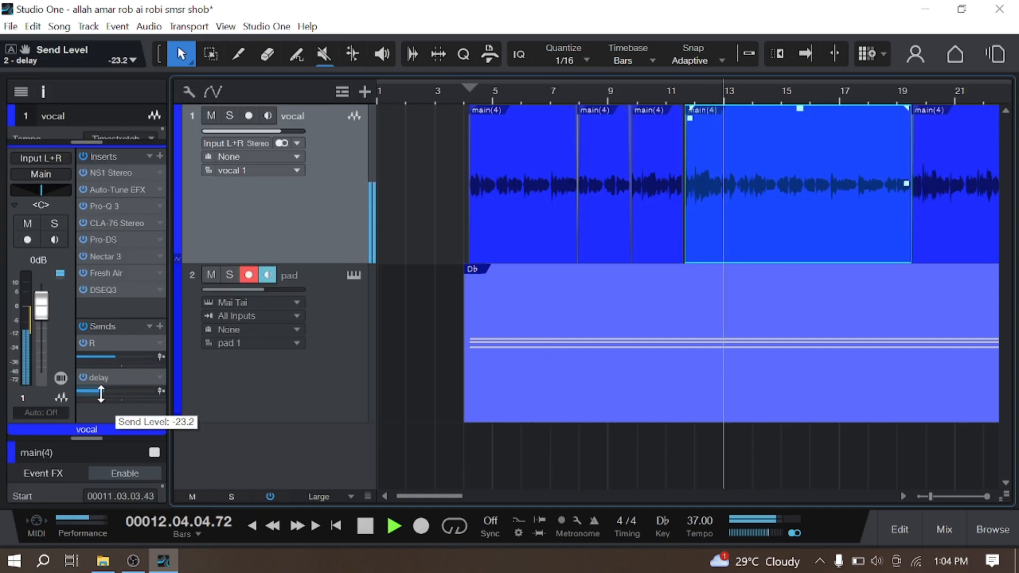
left_click_drag(100, 391, 101, 403)
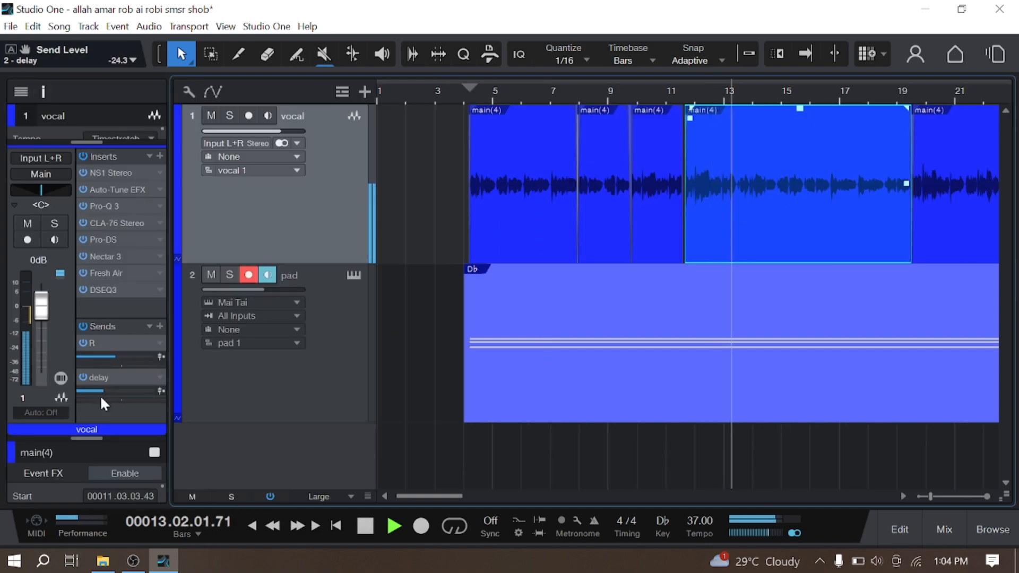
left_click(43, 92)
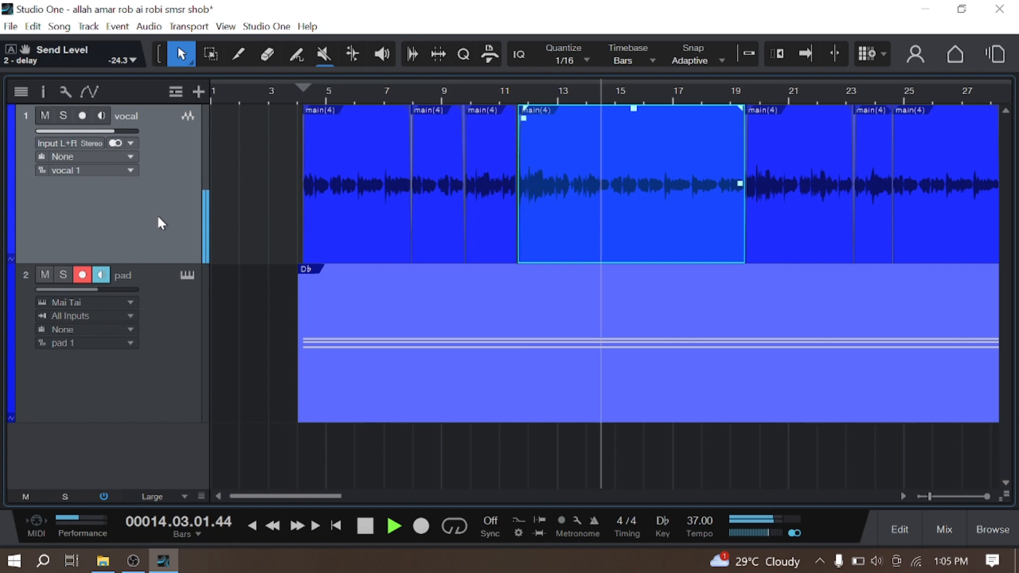
scroll(454, 287, "down", 1)
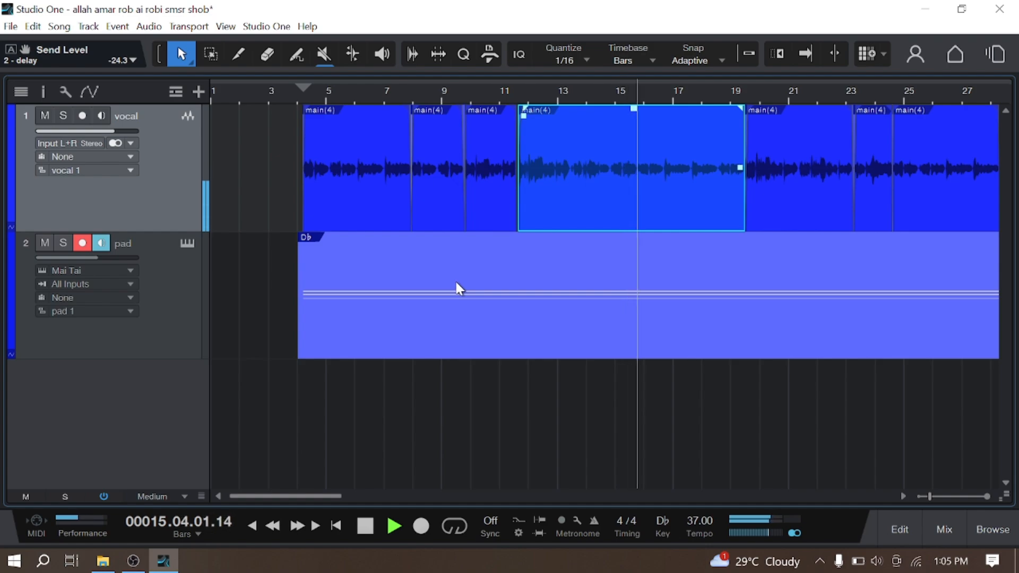
key("space")
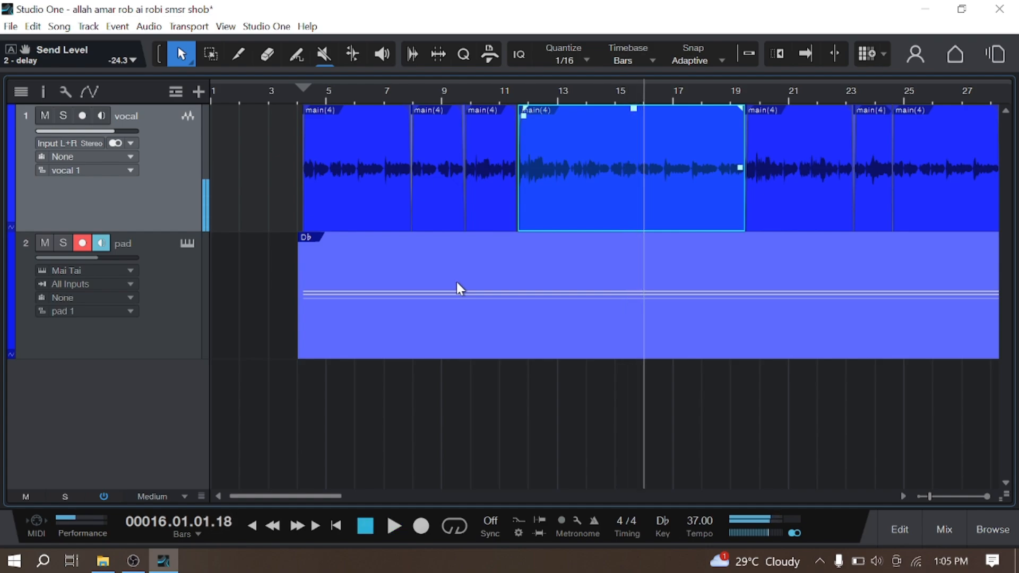
Step: Select all vocal and pad events and set the loop range around them, from bar 4 to just past bar 29
scroll(472, 100, "down", 3)
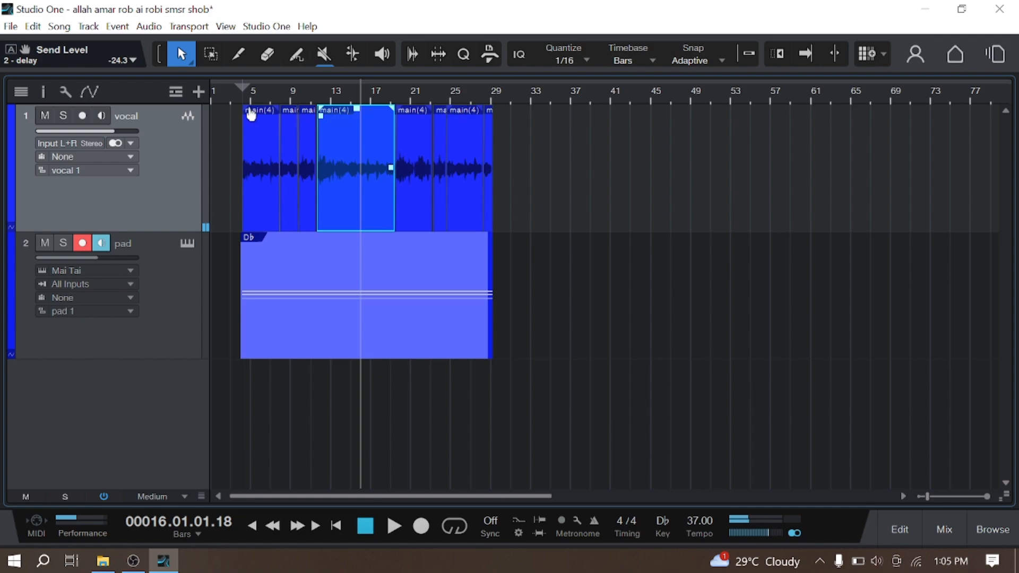
scroll(242, 91, "up", 3)
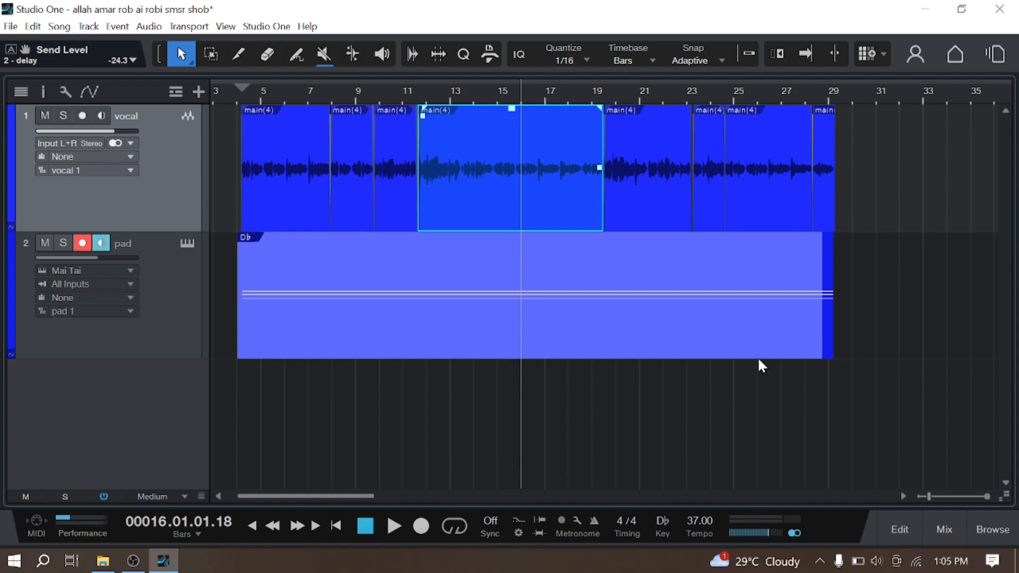
left_click_drag(869, 406, 268, 192)
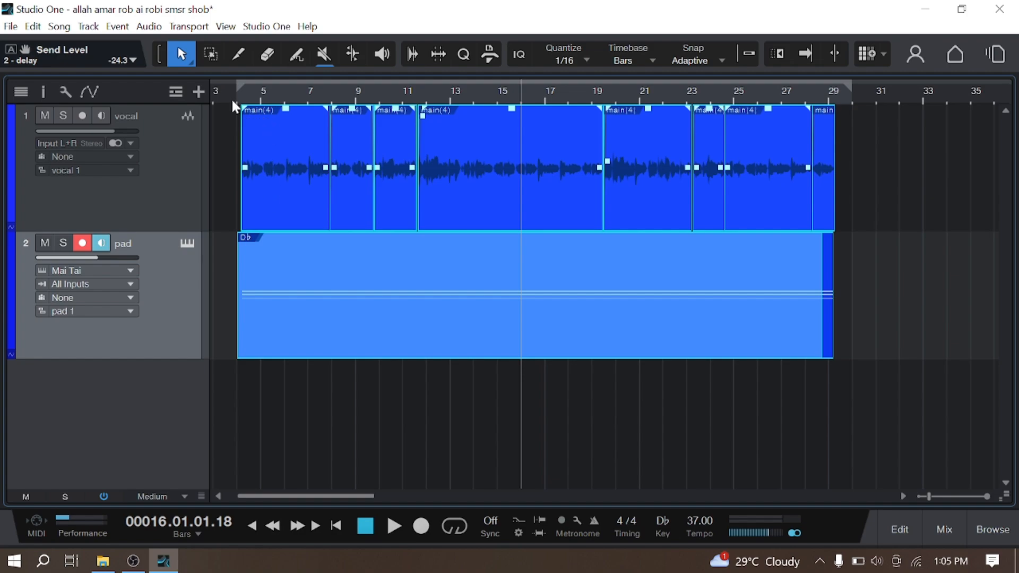
scroll(232, 100, "up", 3)
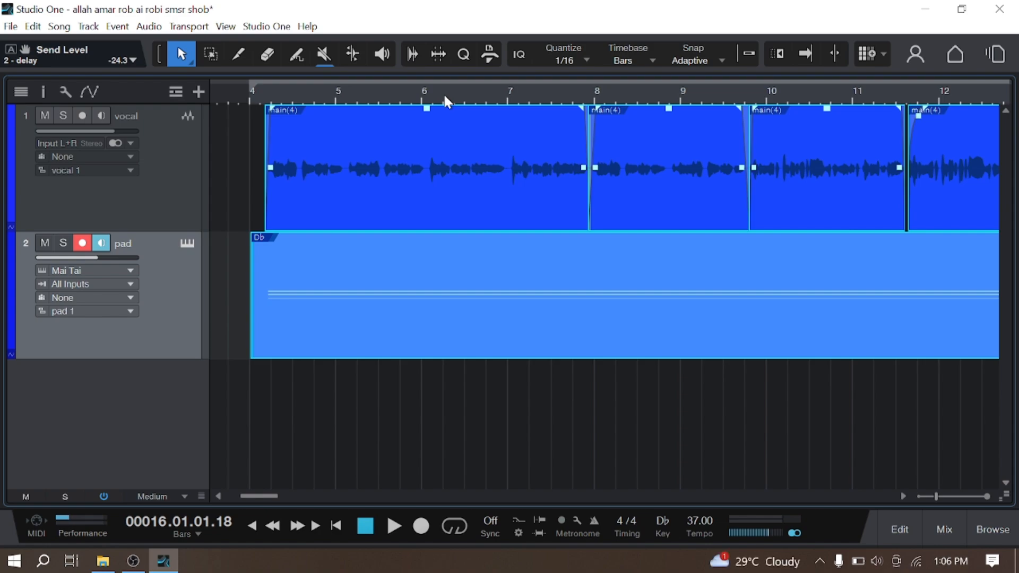
scroll(234, 93, "up", 8)
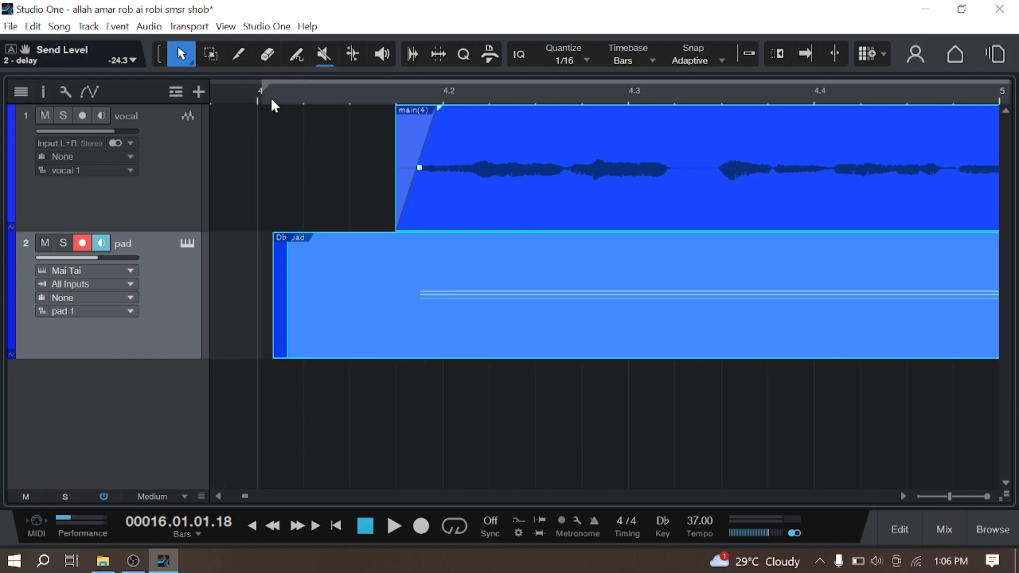
scroll(278, 98, "down", 4)
scroll(278, 97, "down", 6)
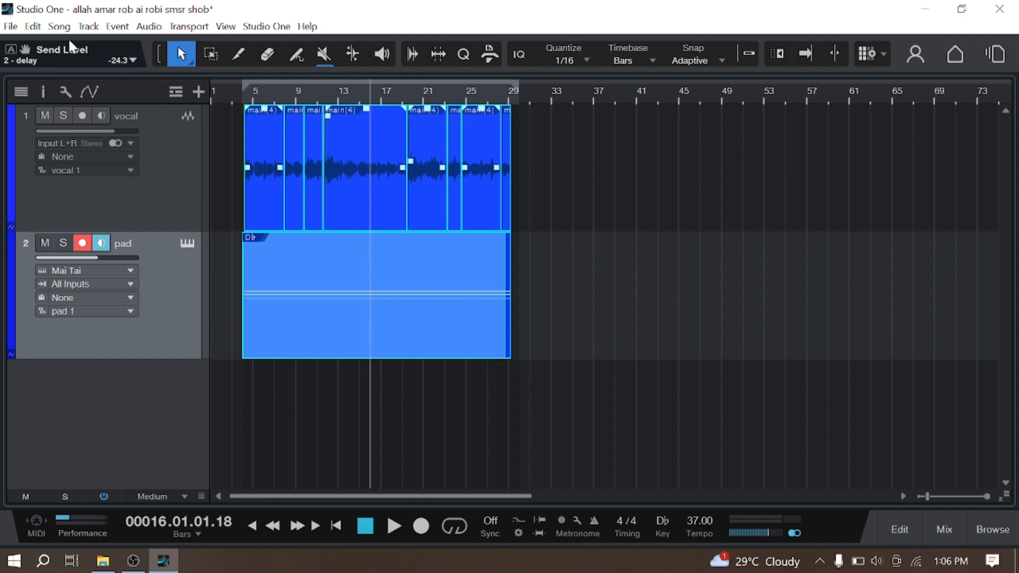
Step: Extend the start of the loop range to about one beat before bar 4
left_click(64, 33)
left_click(254, 36)
scroll(231, 82, "up", 4)
scroll(233, 87, "up", 4)
left_click_drag(355, 85, 329, 118)
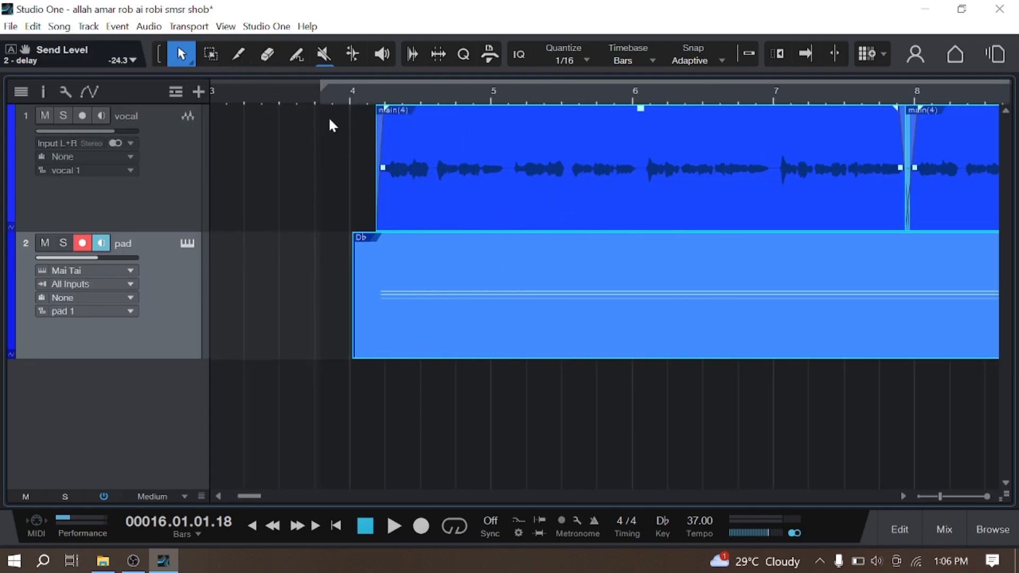
Step: Open the mixdown export for the loop range and choose Wave File as the format
left_click(64, 29)
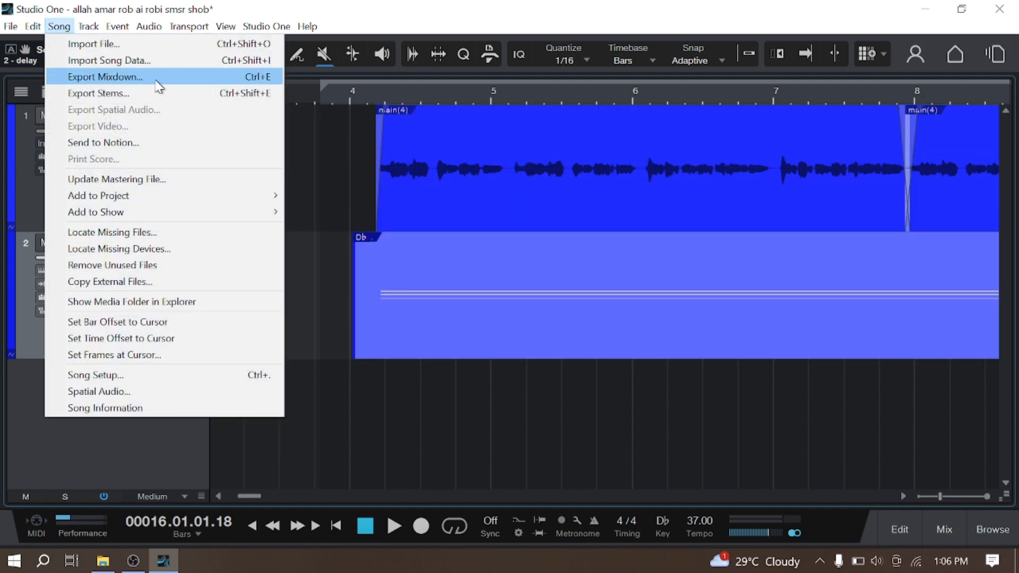
left_click(157, 85)
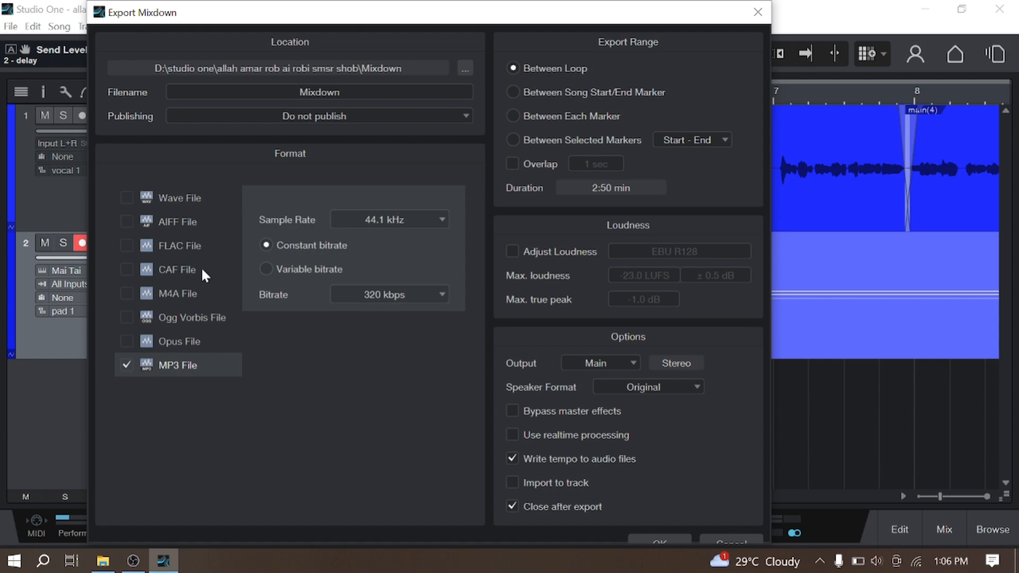
left_click(180, 199)
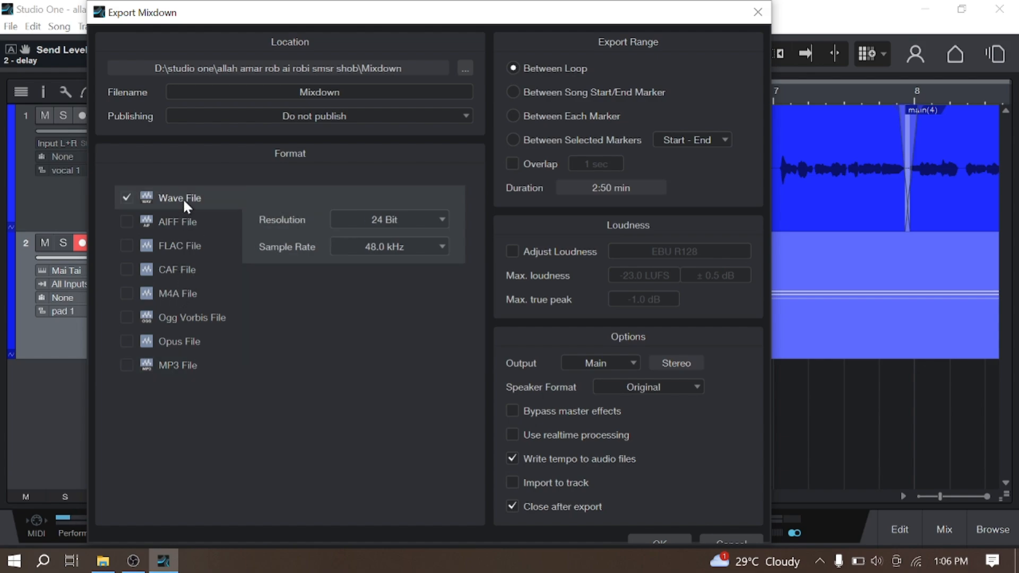
Step: Name the mixdown file "allah amar" and export it
left_click(344, 92)
double_click(343, 91)
key("BackSpace")
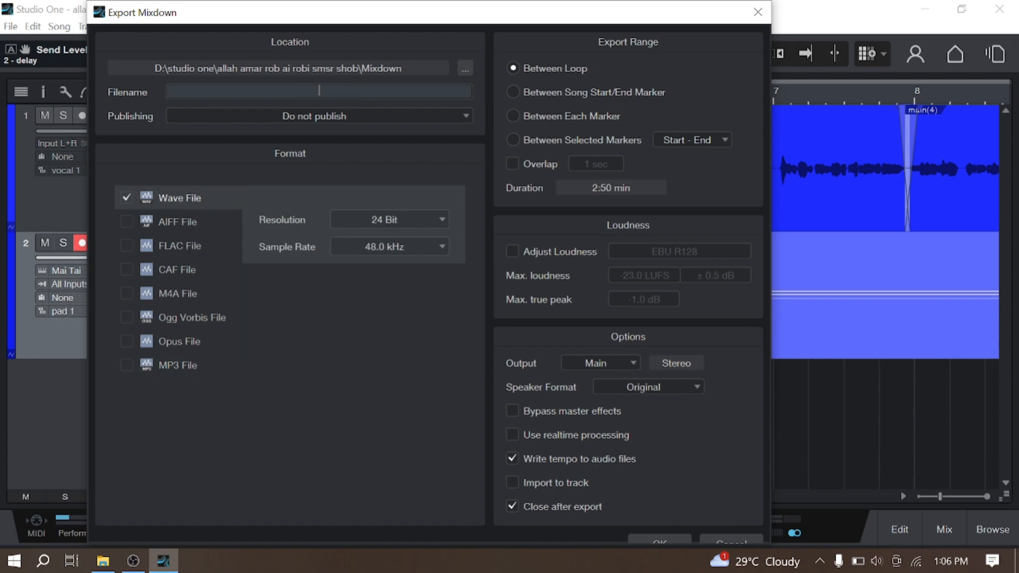
type("am")
key("BackSpace")
key("BackSpace")
type("a")
key("BackSpace")
type("allah amar")
left_click(655, 538)
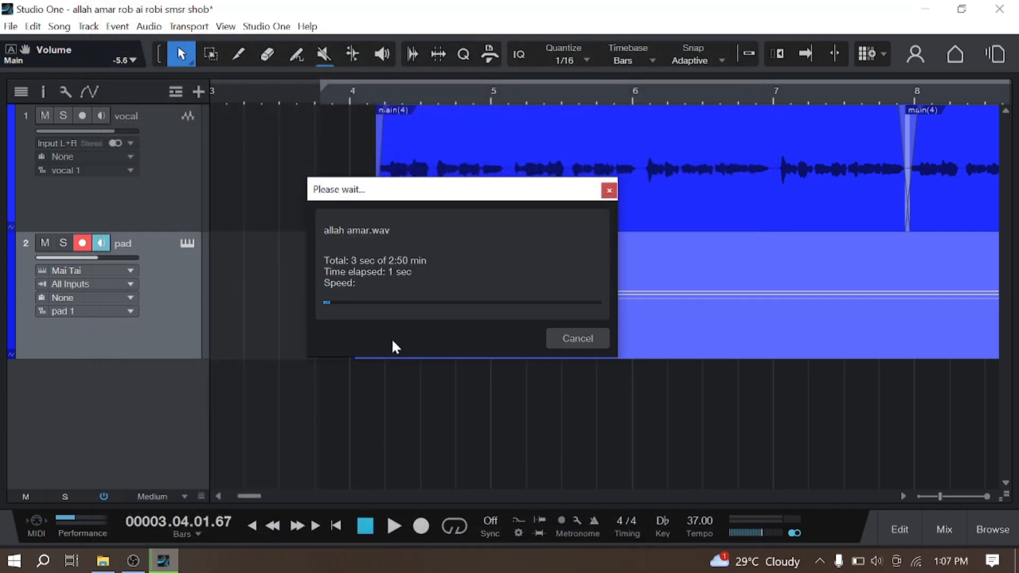